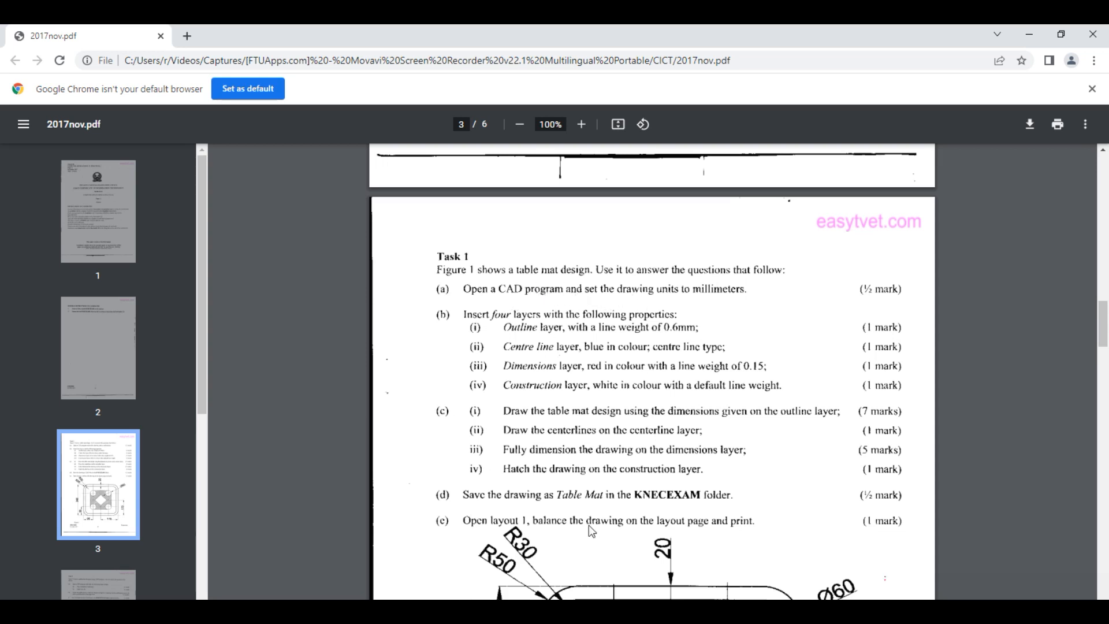
Switch to AutoCAD and set the drawing's insertion units to millimeters
left_click(494, 612)
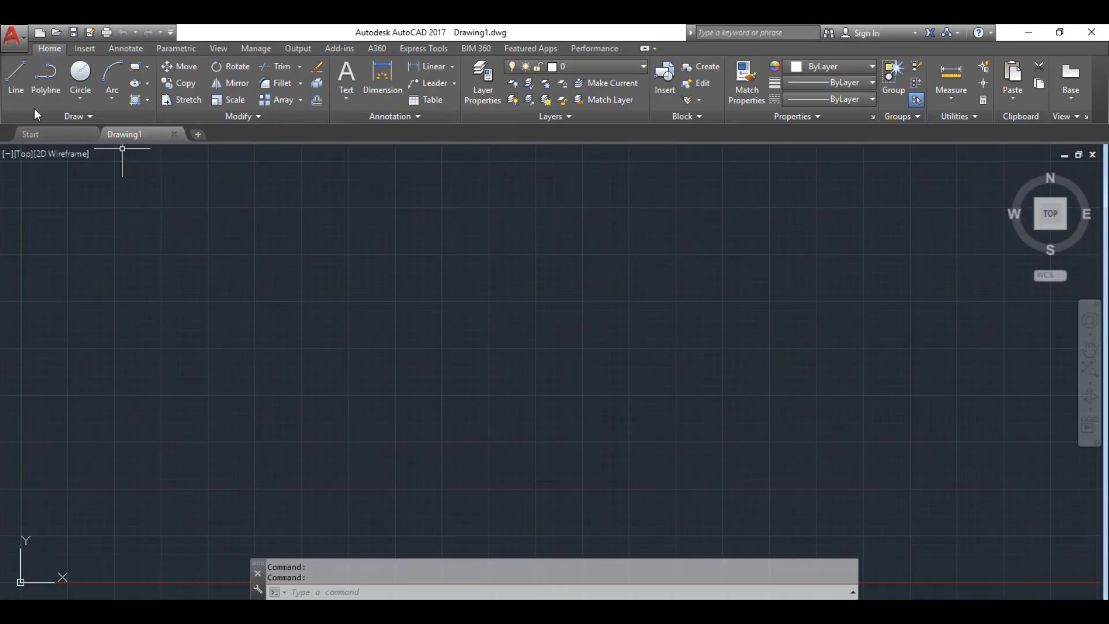
left_click(14, 36)
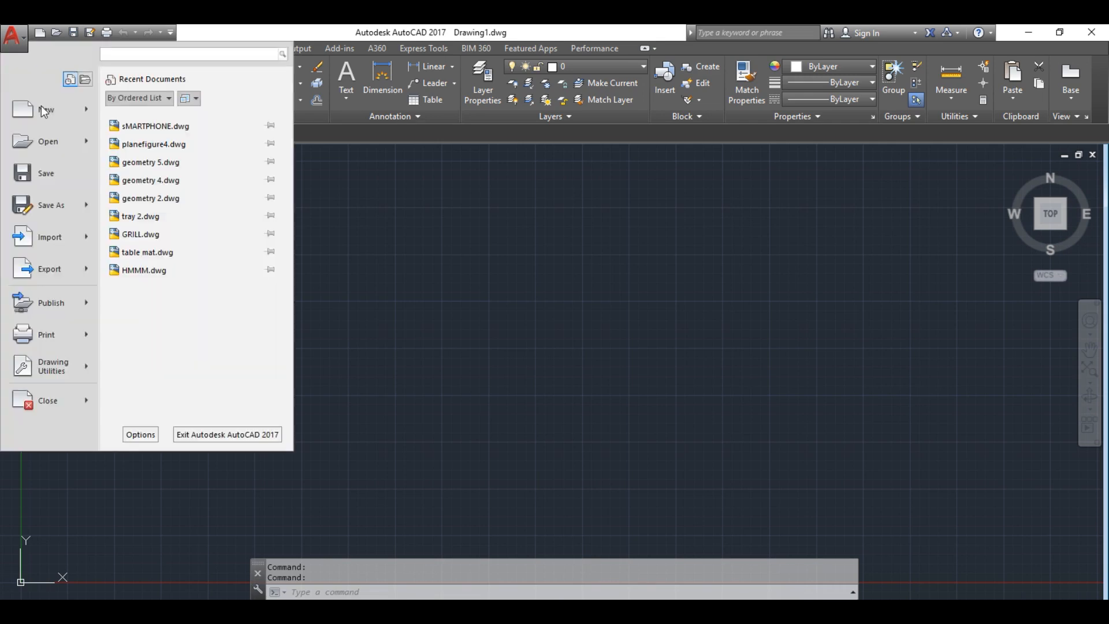
mouse_move(78, 373)
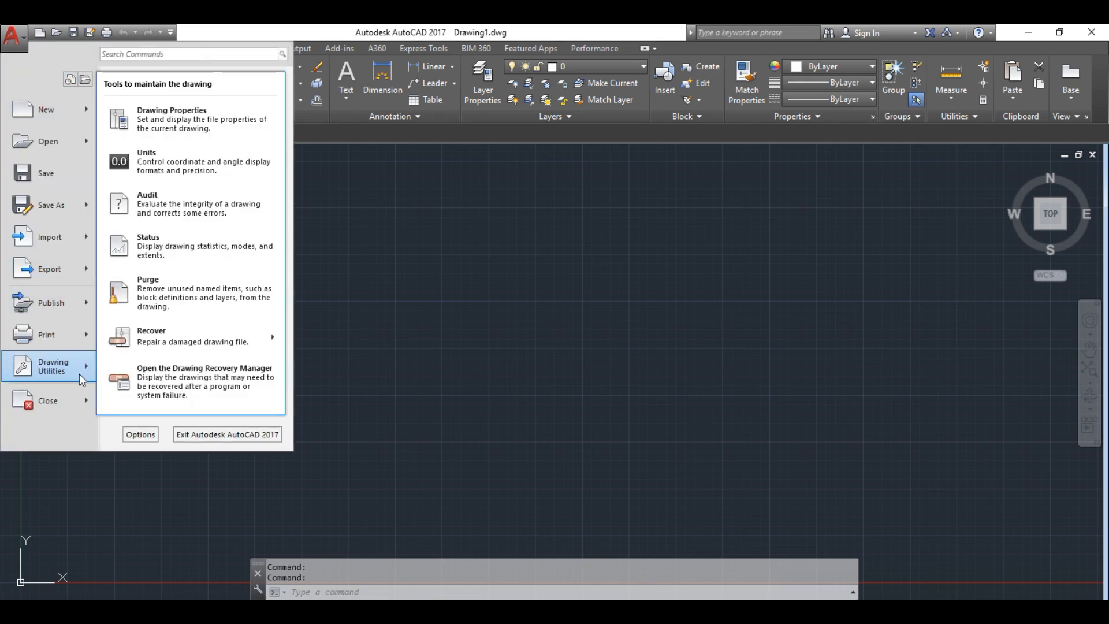
left_click(168, 155)
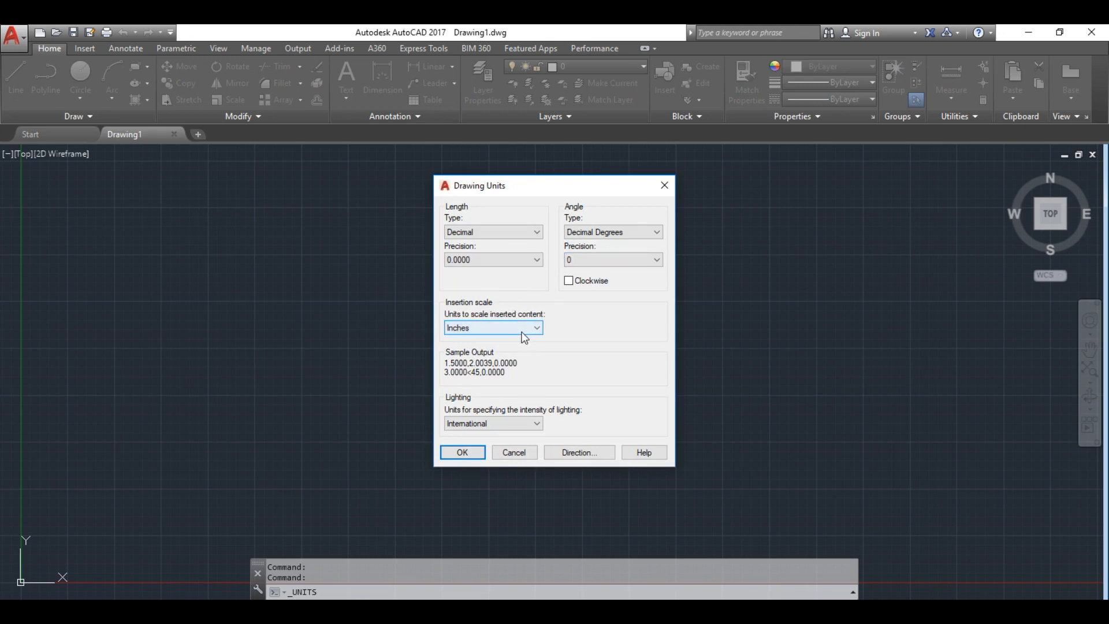
mouse_move(532, 330)
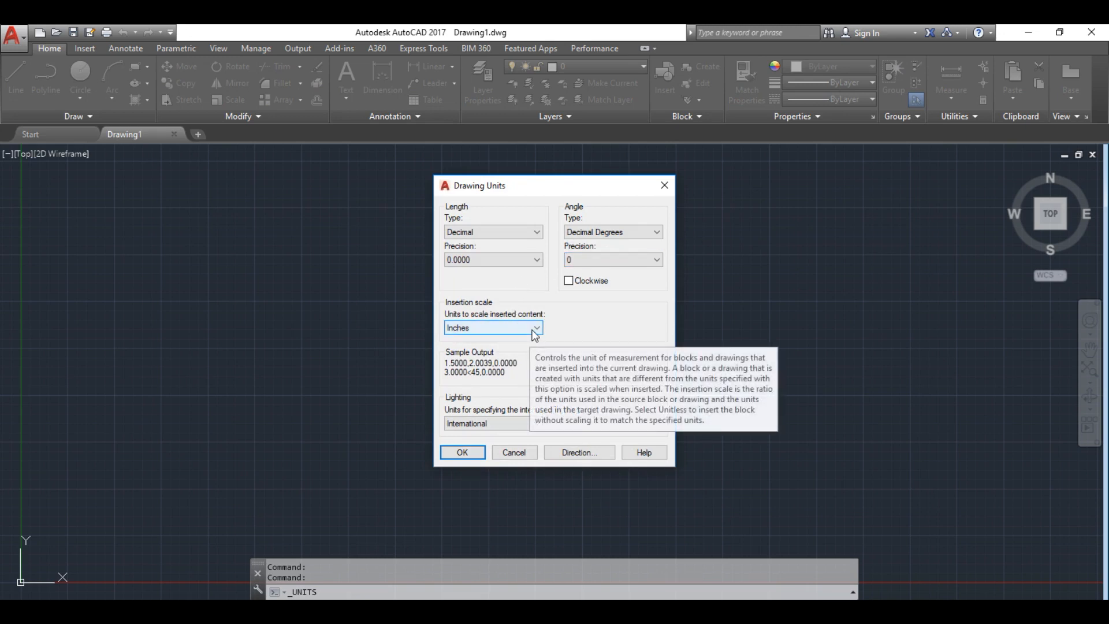
left_click(532, 330)
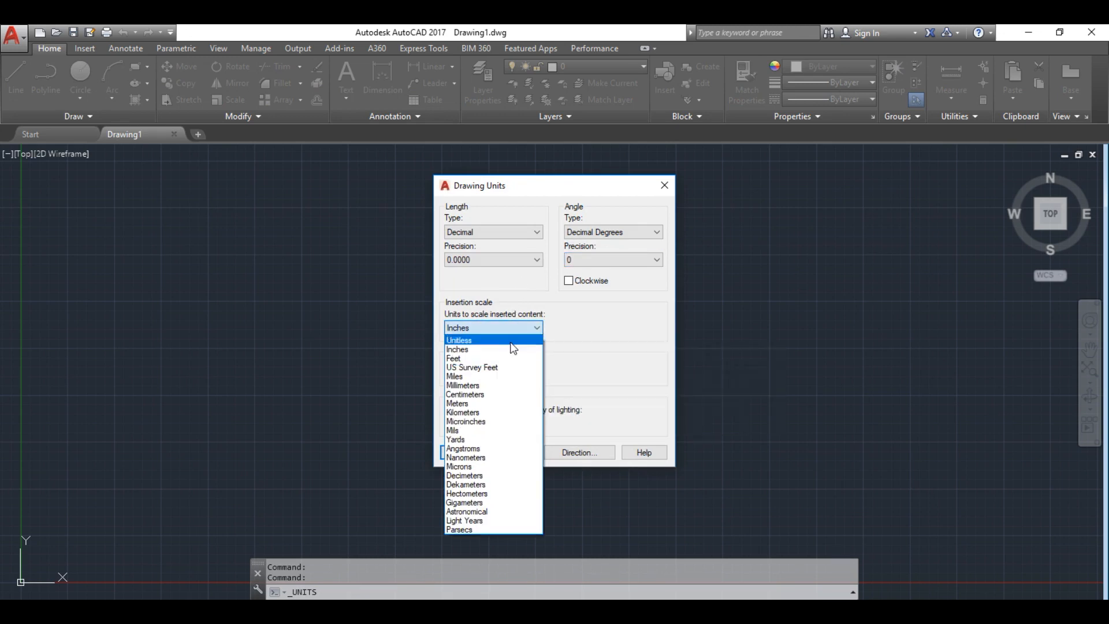
left_click(490, 386)
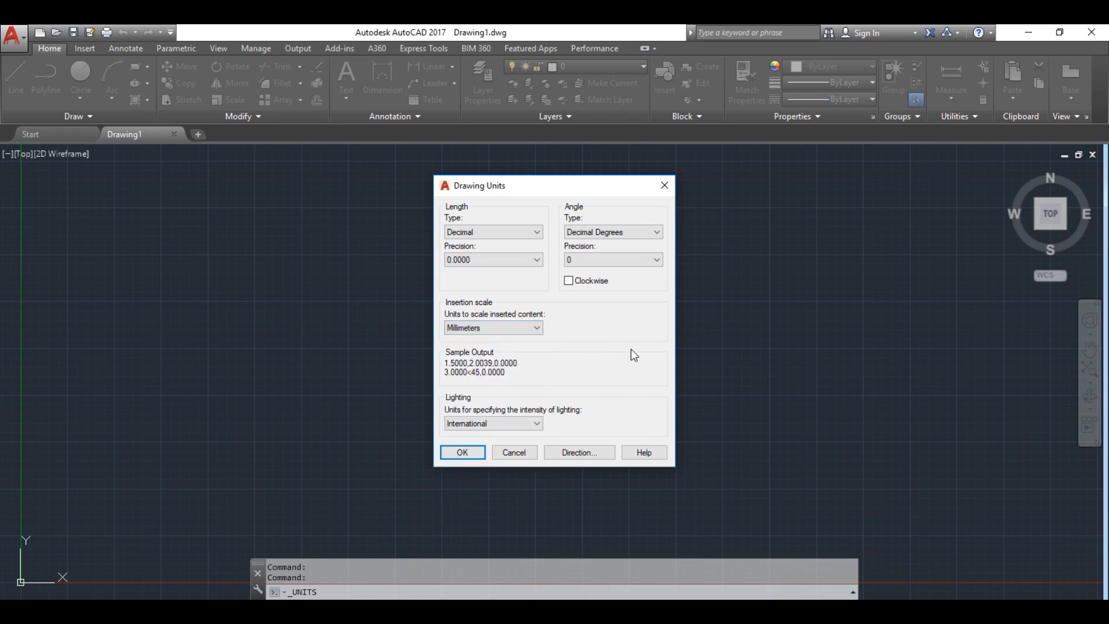
left_click(467, 452)
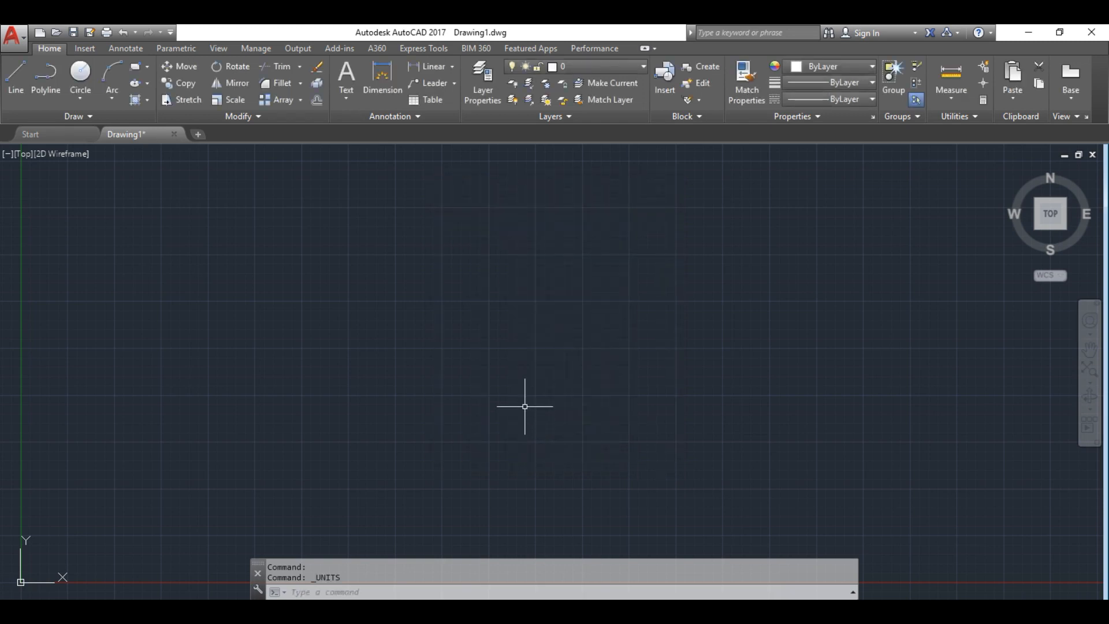
Check the layer requirements in the 2017nov.pdf exam paper, and add four new layers to the AutoCAD drawing
key("alt+Tab")
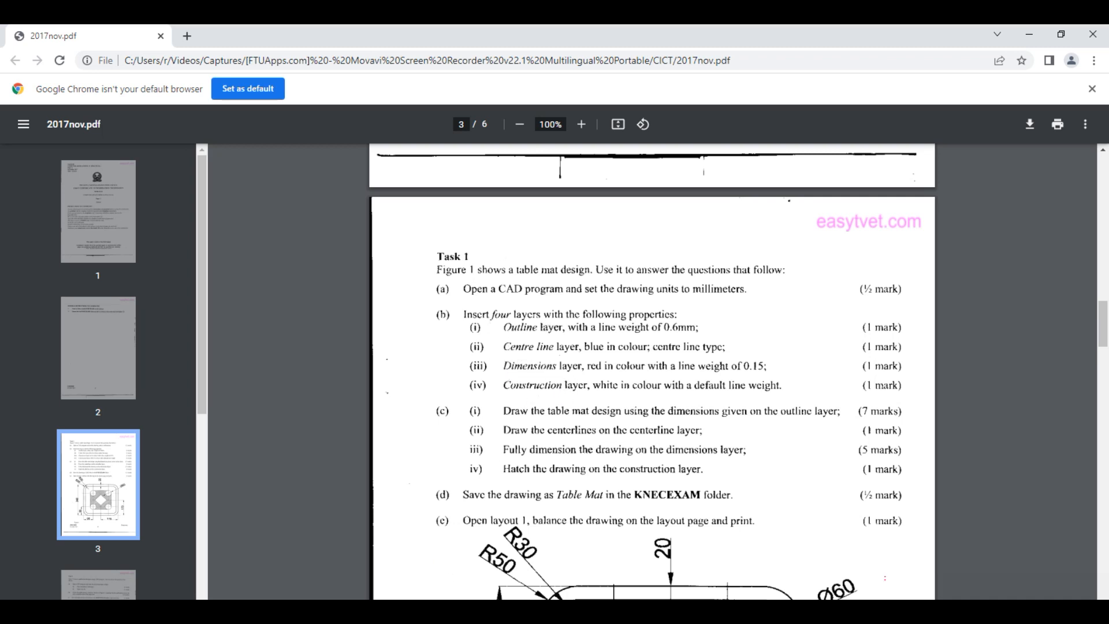
key("alt+Tab")
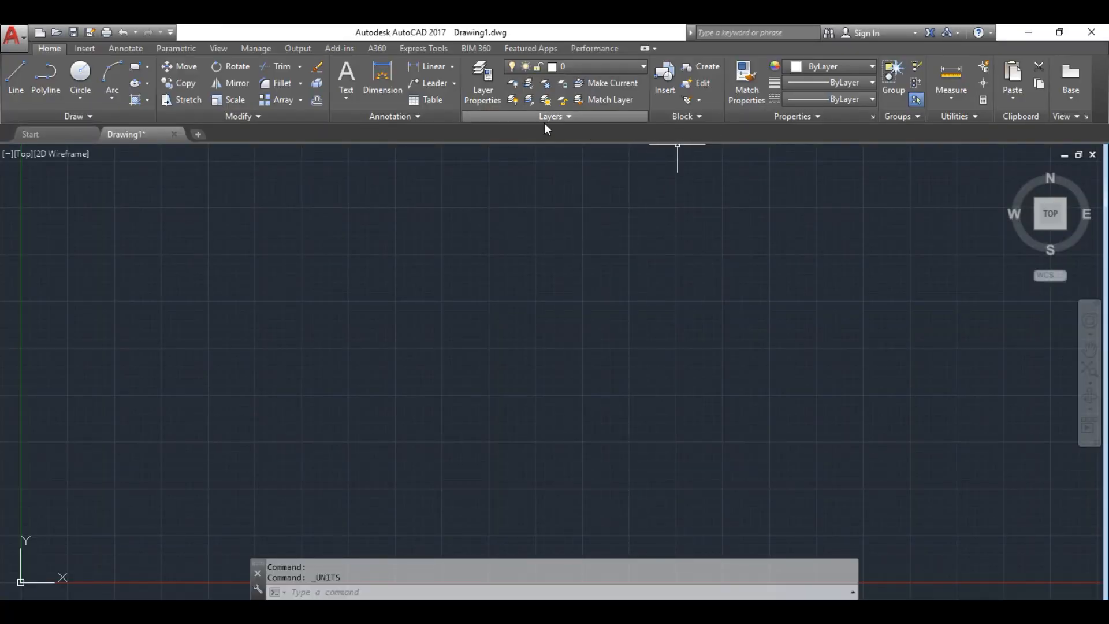
left_click(483, 91)
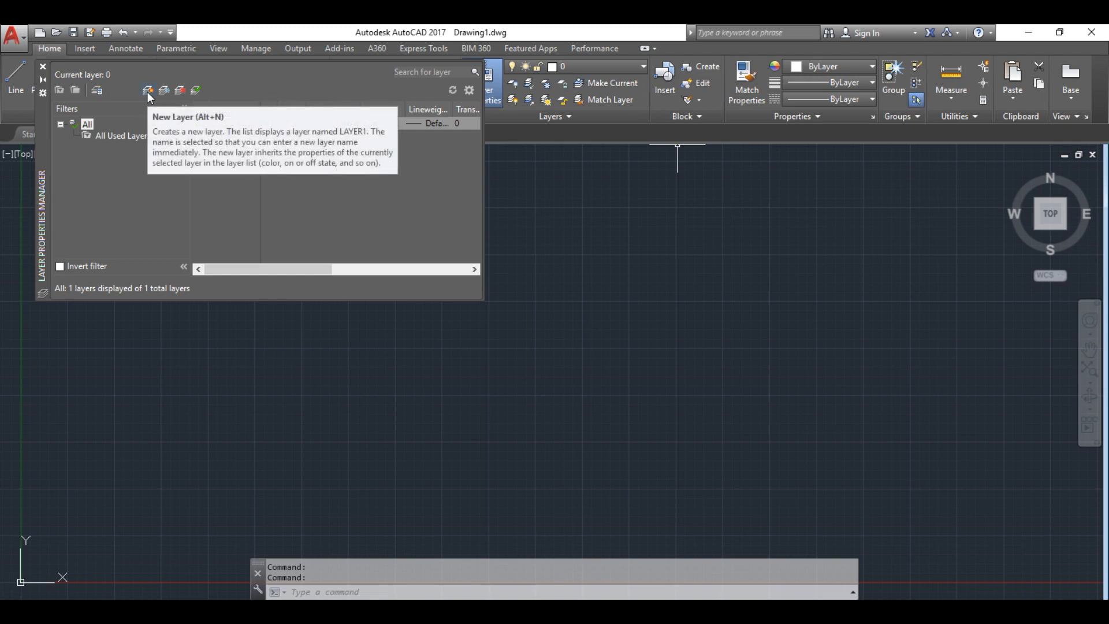
left_click(147, 91)
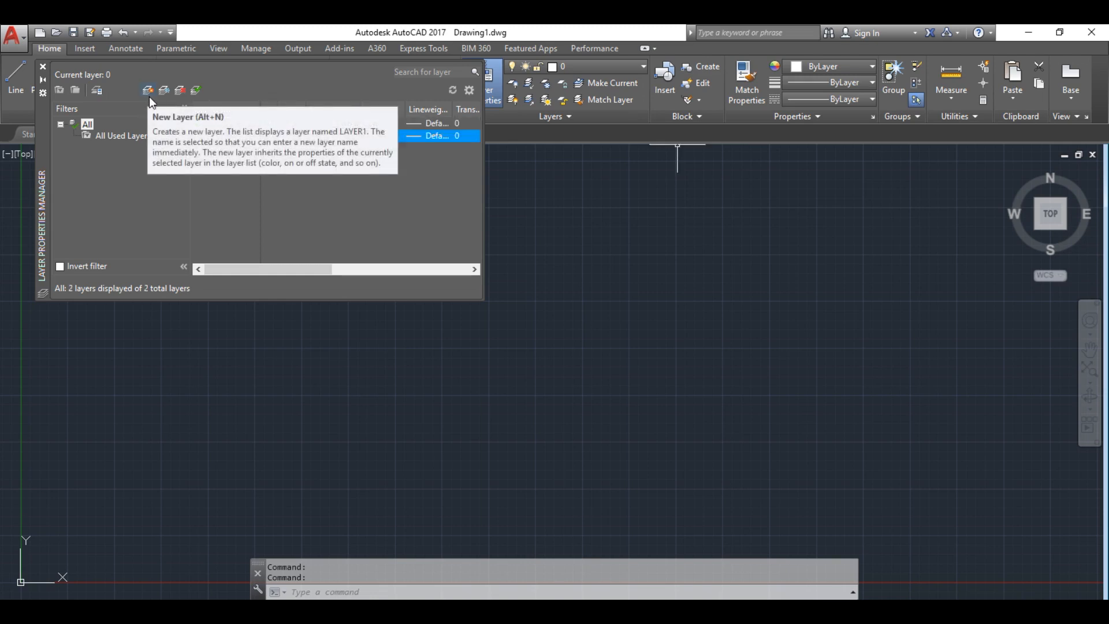
left_click(149, 89)
left_click(149, 89)
left_click(149, 89)
Rename Layer1 as Outline
left_click(235, 134)
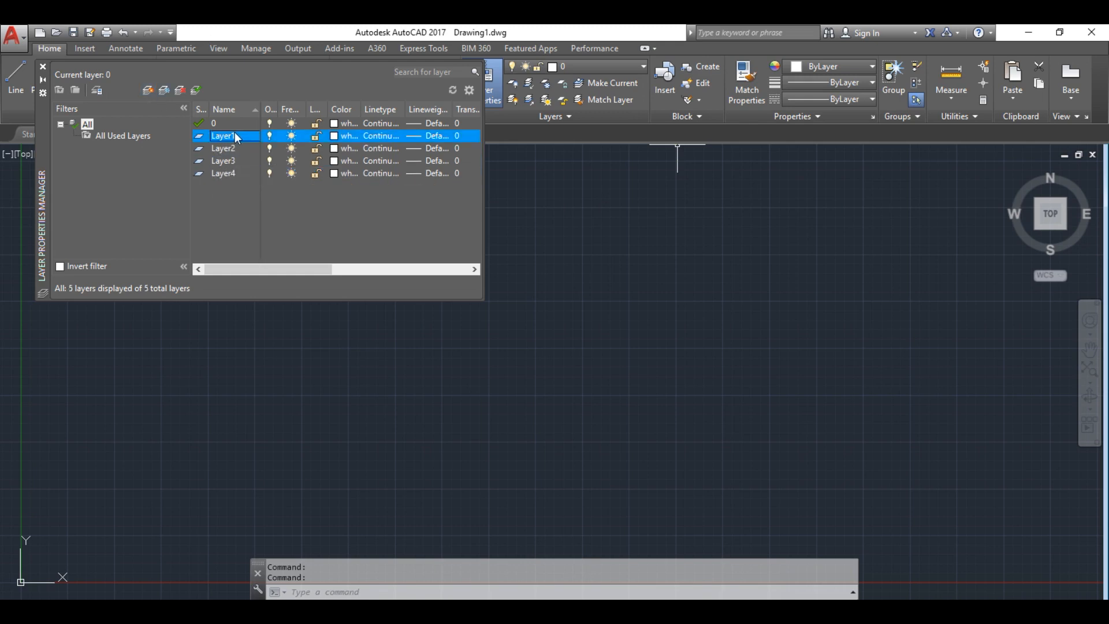
left_click(239, 134)
double_click(251, 136)
type("Outline")
Rename Layer2 as Construction and Layer3 as Dimension
left_click(239, 149)
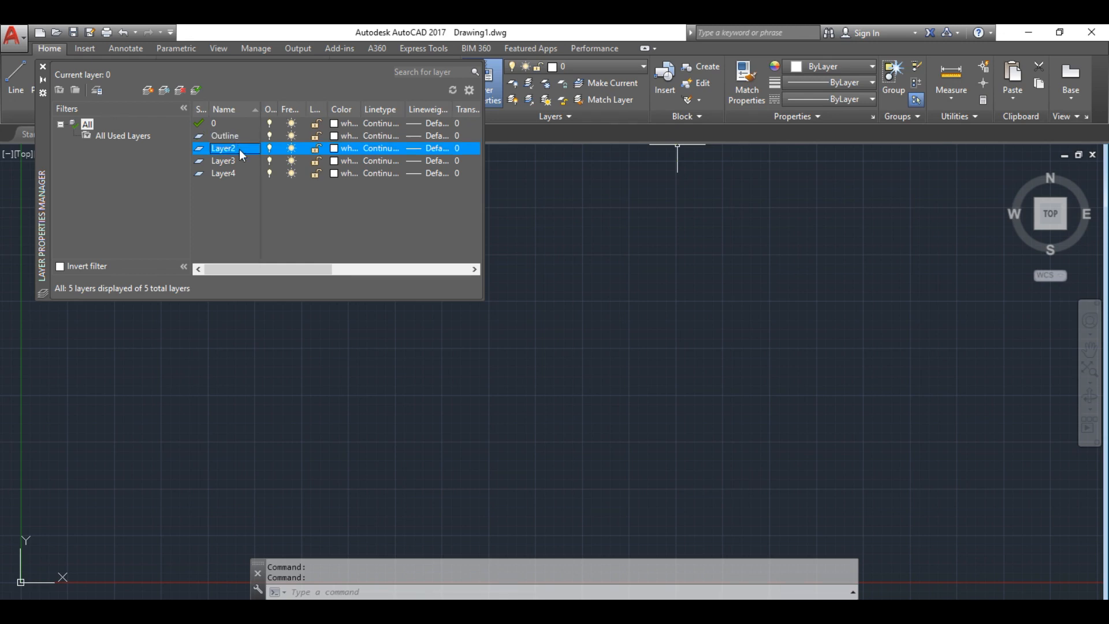
left_click_drag(242, 149, 142, 157)
type("C")
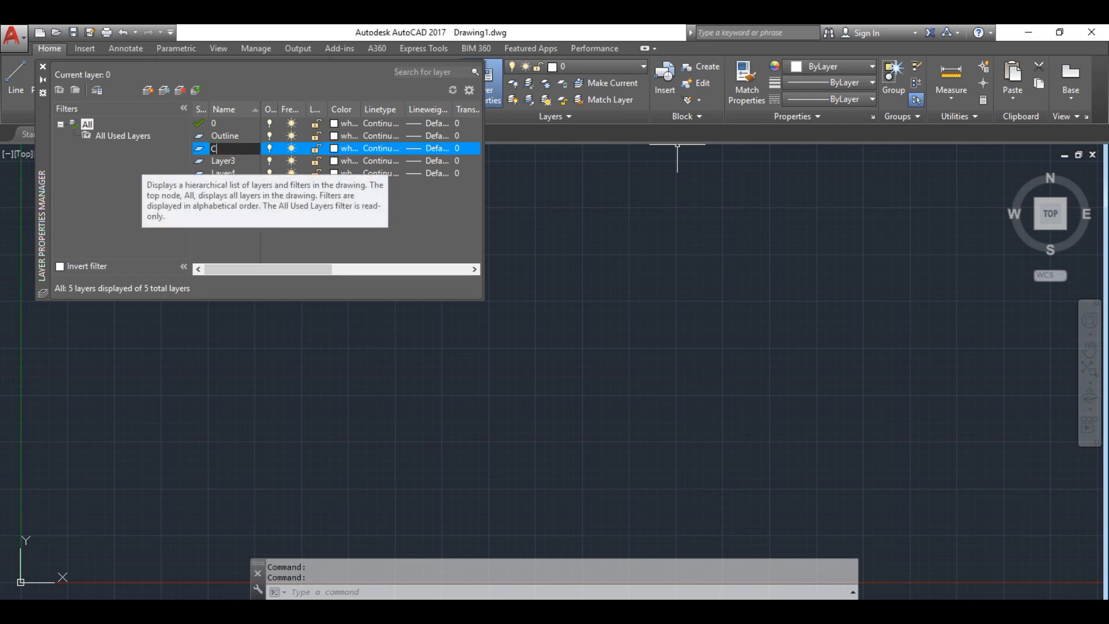
type("onstruction")
left_click(238, 160)
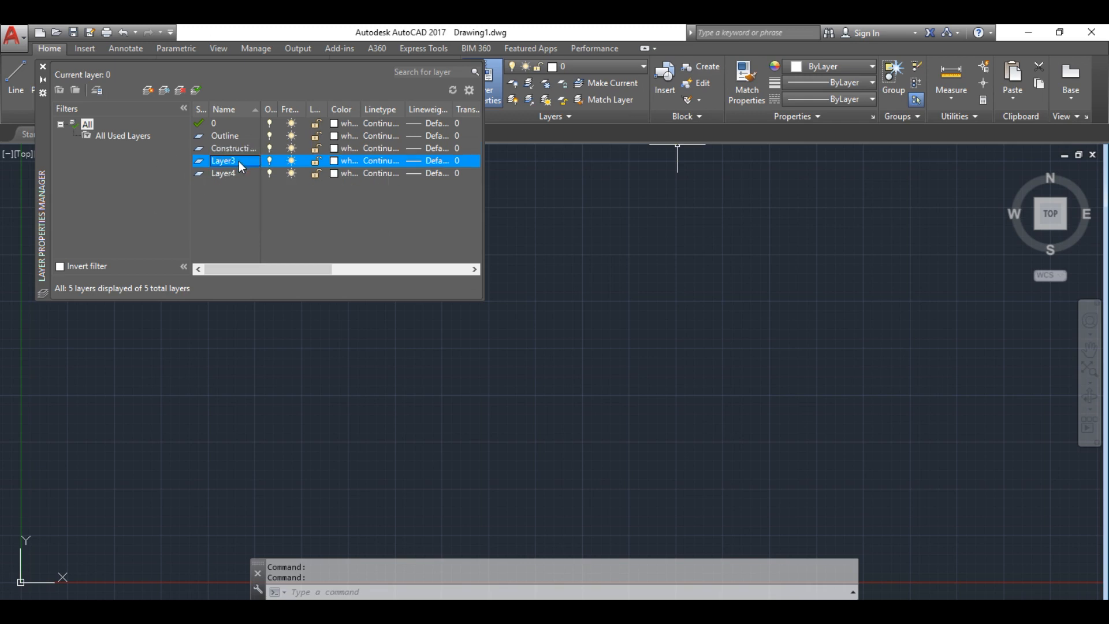
left_click(237, 161)
type("Dimension")
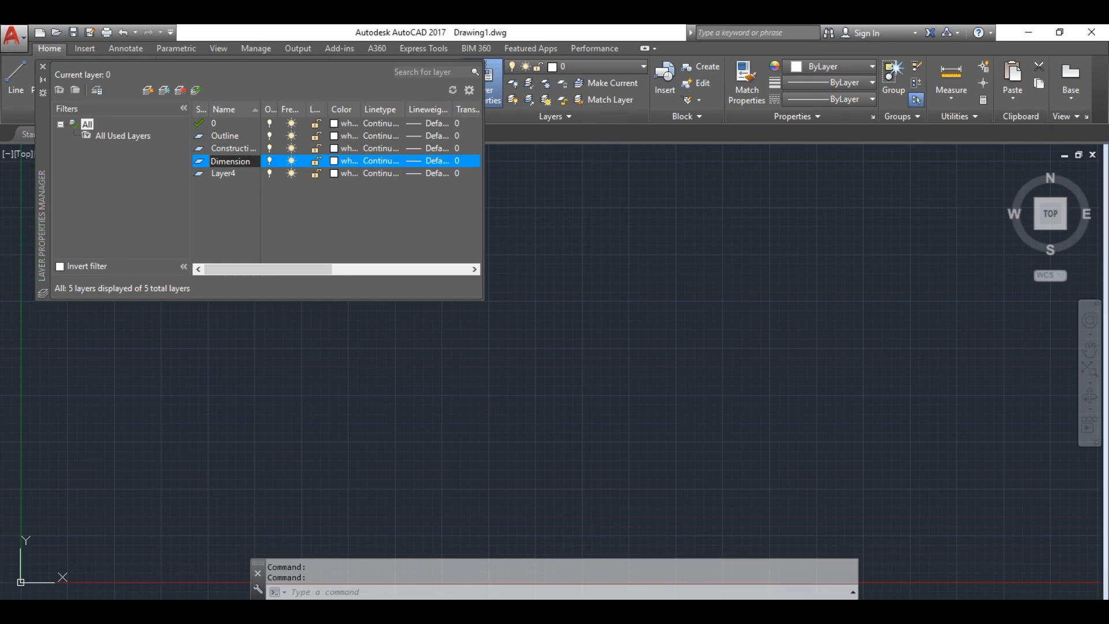
Check the exam paper for the remaining layer name and rename Layer4 as Centerline
key("alt+Tab")
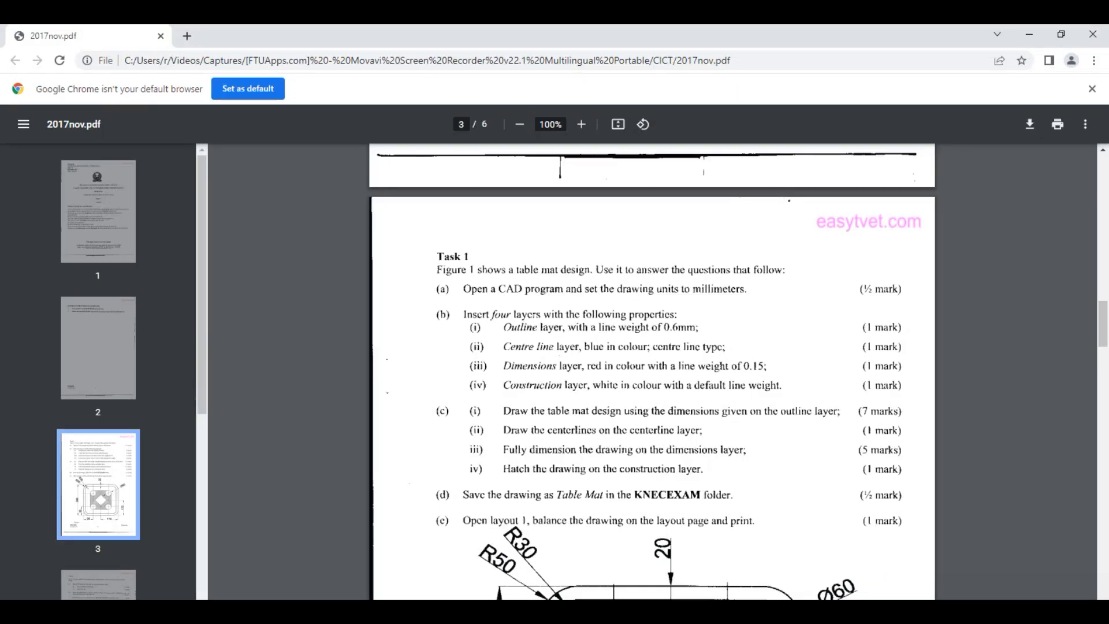
key("alt+Tab")
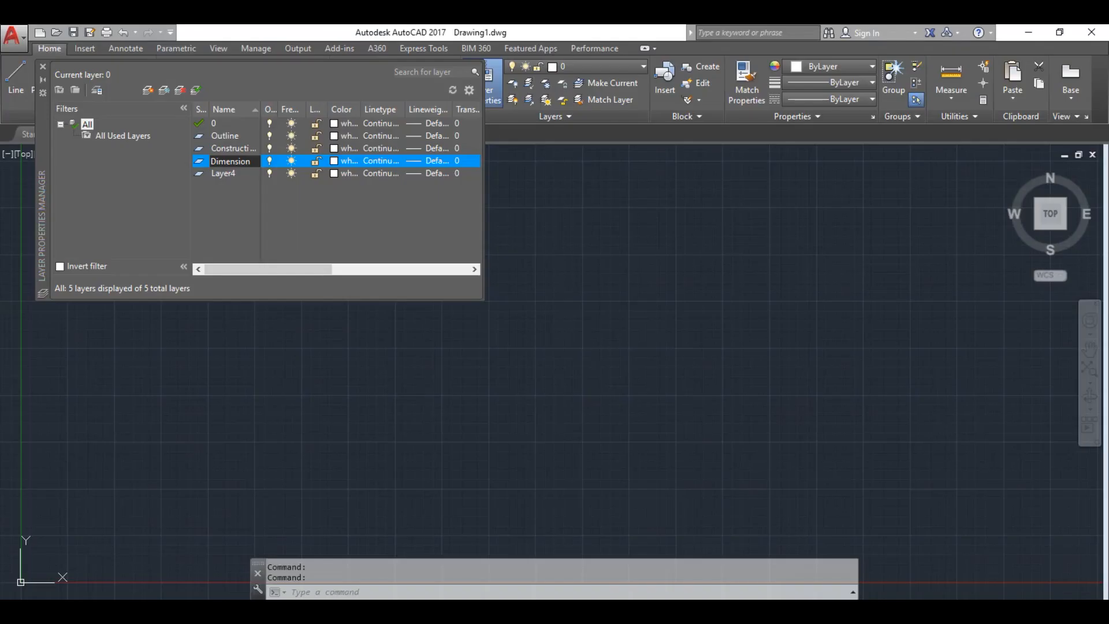
left_click(245, 174)
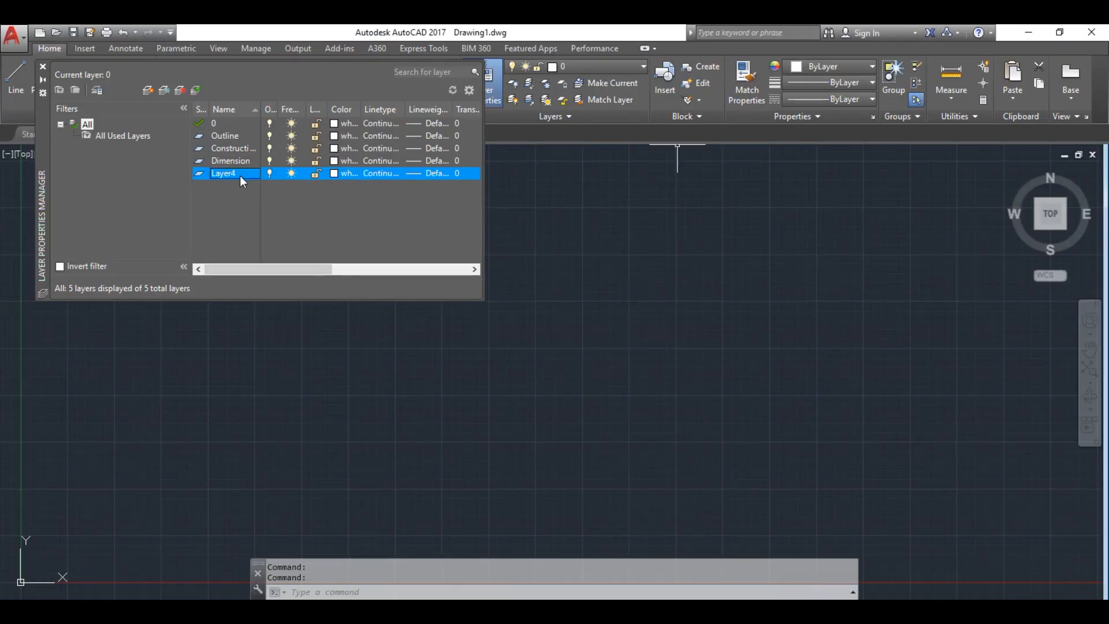
left_click(236, 175)
left_click_drag(245, 174, 179, 174)
type("Ce")
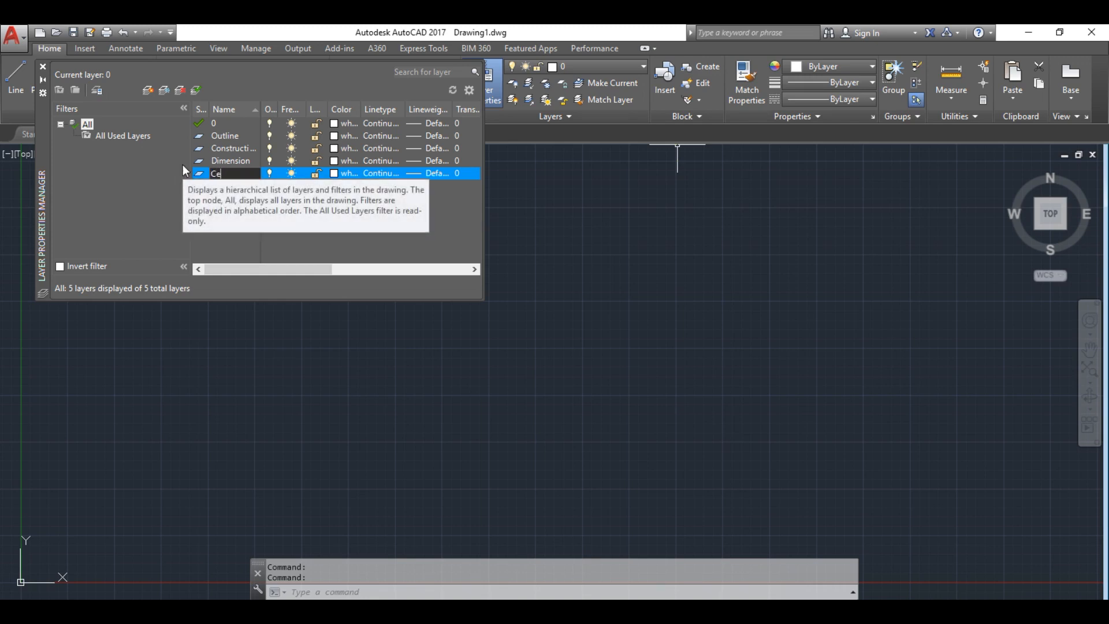
type("nterline")
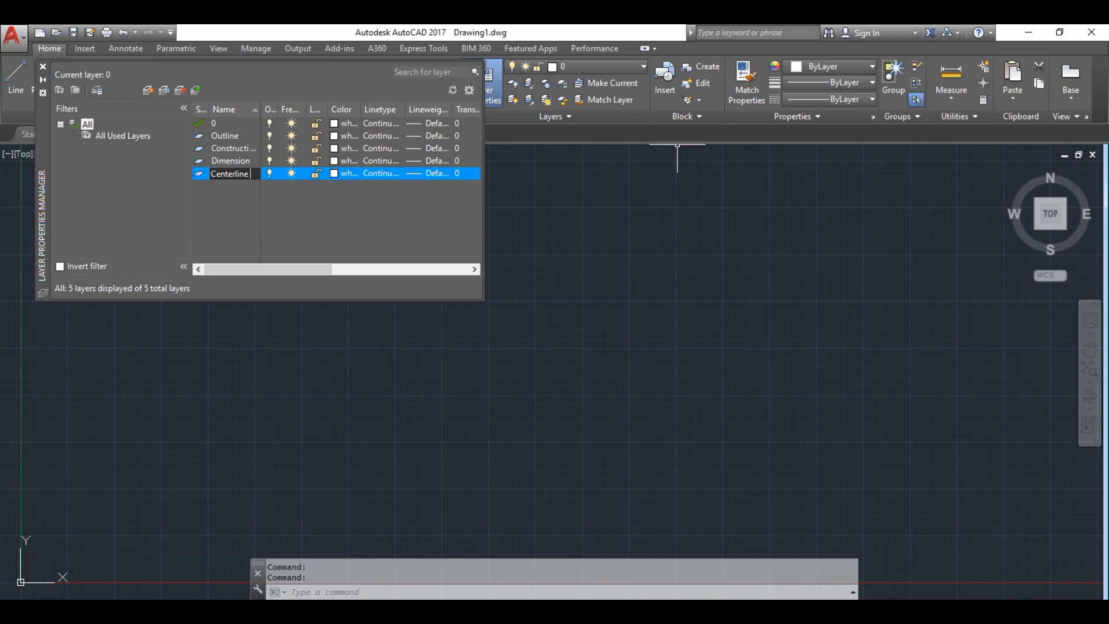
Compare the last layer's name with the exam paper and insert a space so it reads Center line
key("alt+Tab")
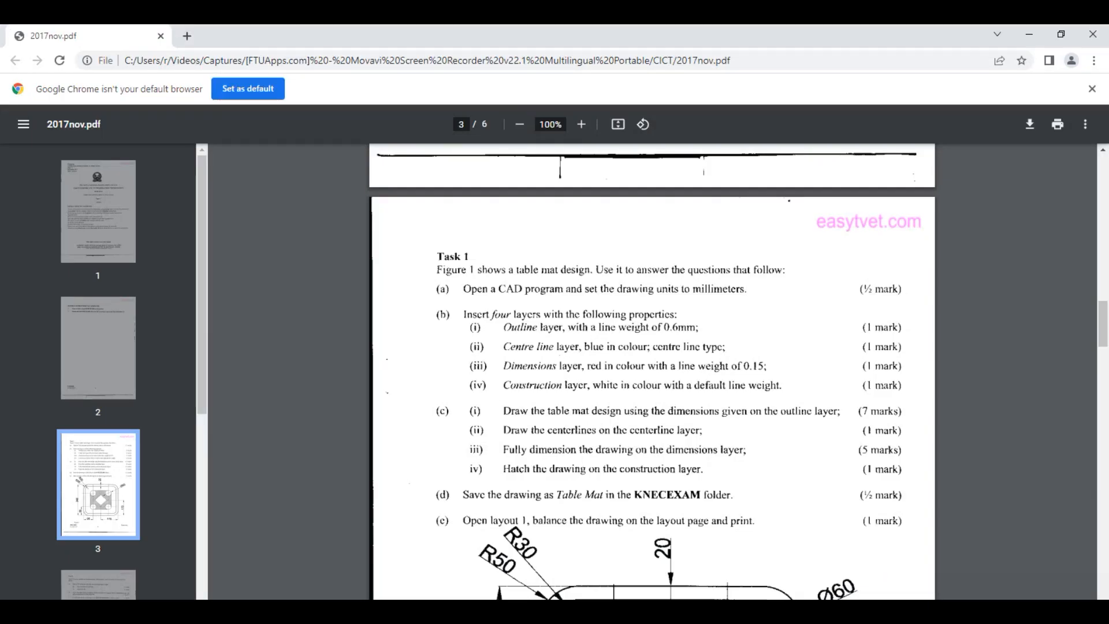
key("alt+Tab")
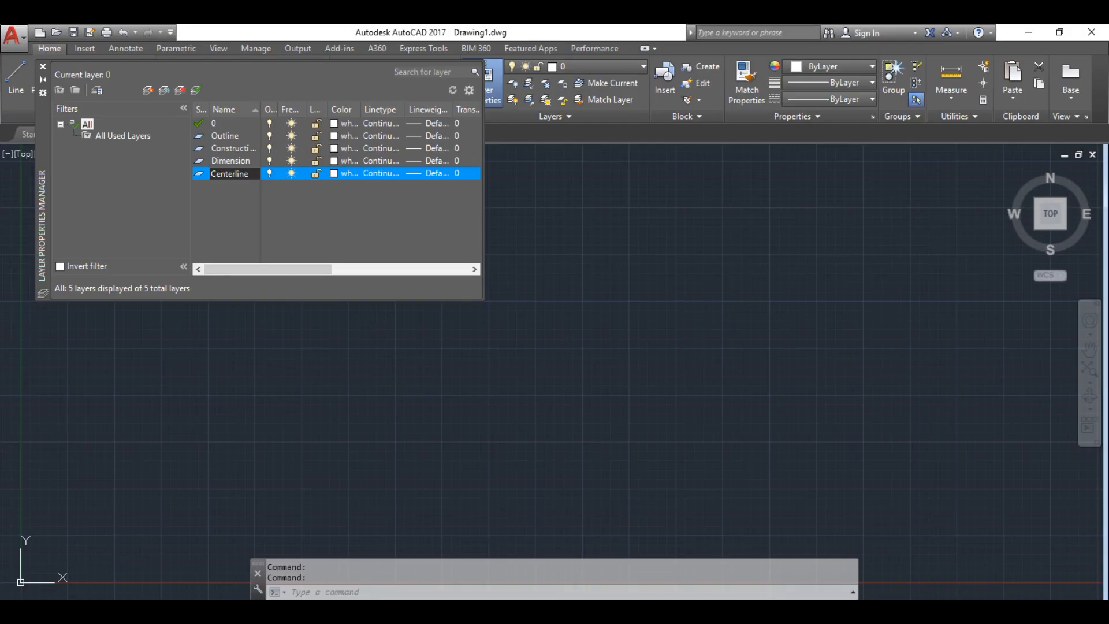
key("Left")
key("Left")
key("Left")
key("Left")
key("alt+Tab")
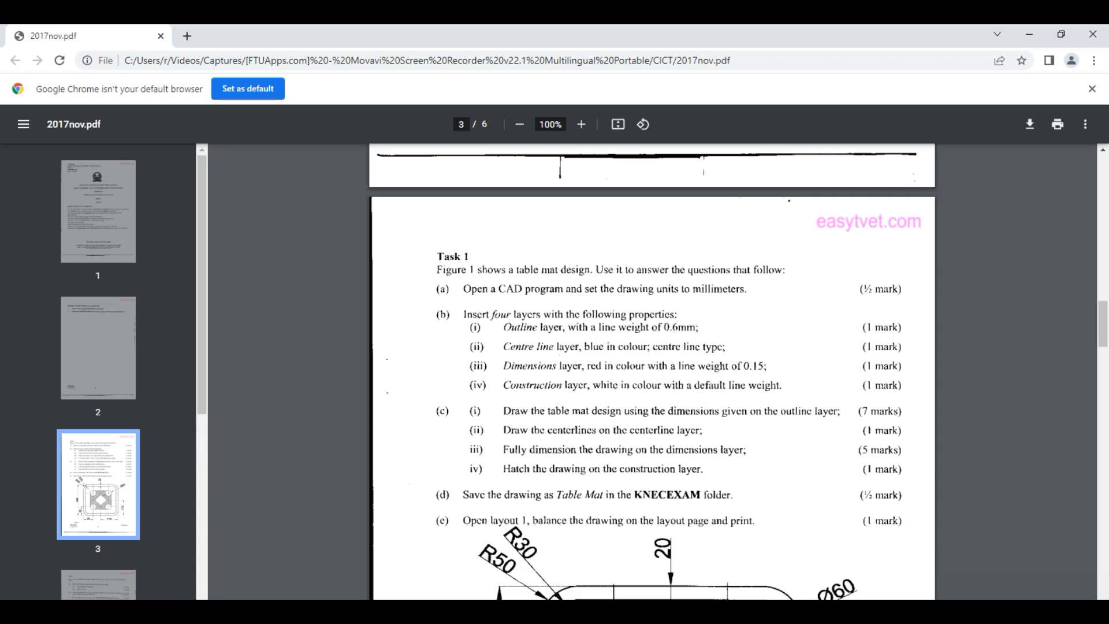
key("alt+Tab")
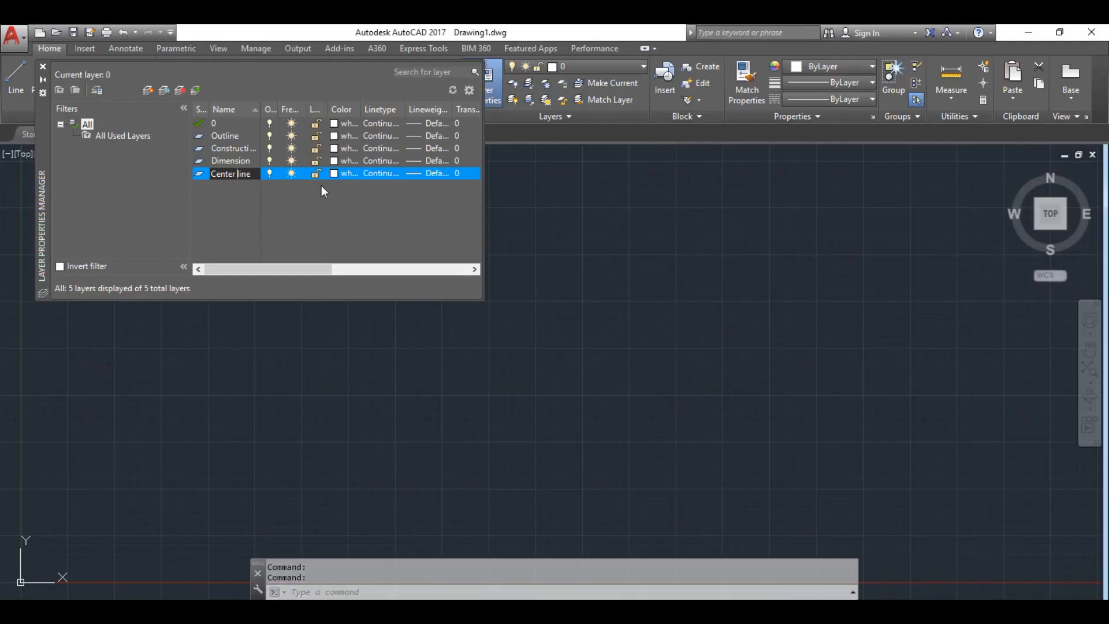
Set the lineweight of the Outline layer to 0.60 mm
left_click(429, 135)
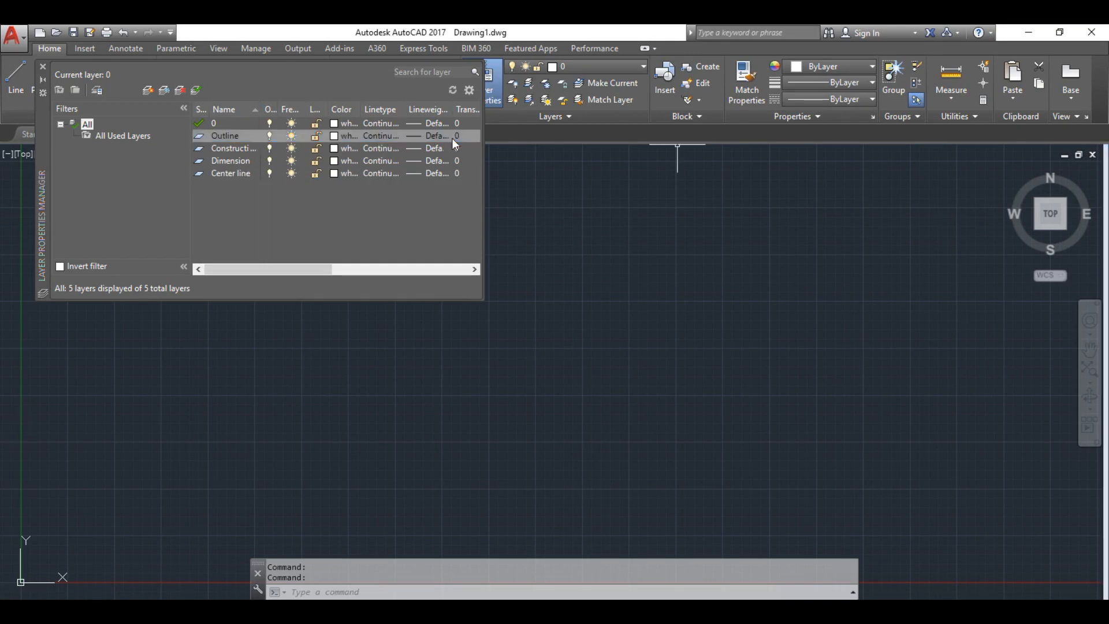
left_click(428, 136)
scroll(527, 323, "down", 2)
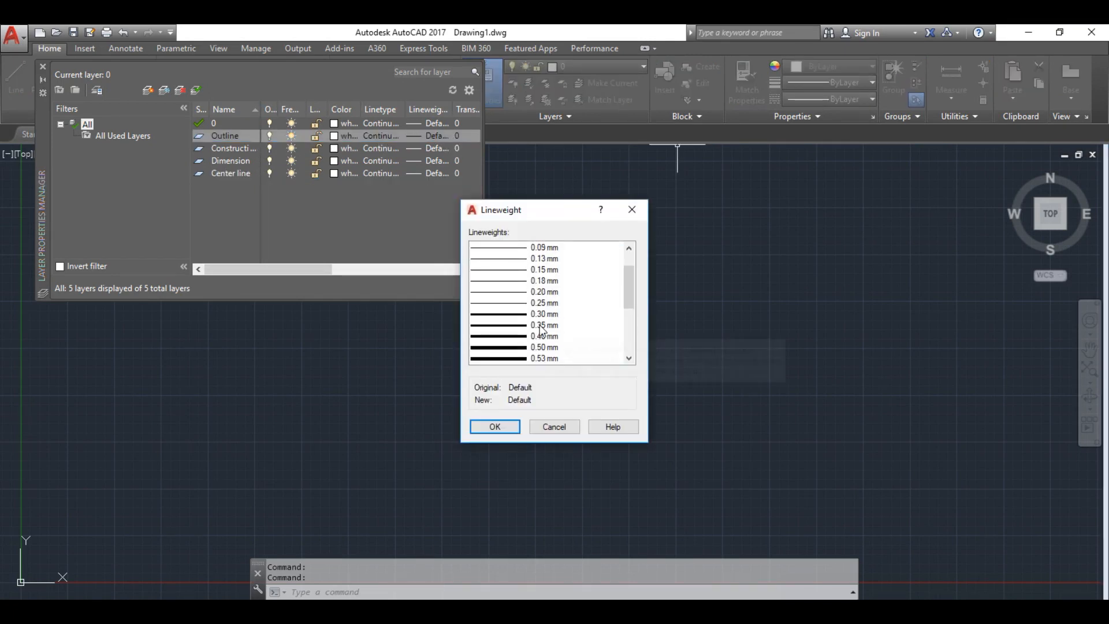
left_click(544, 336)
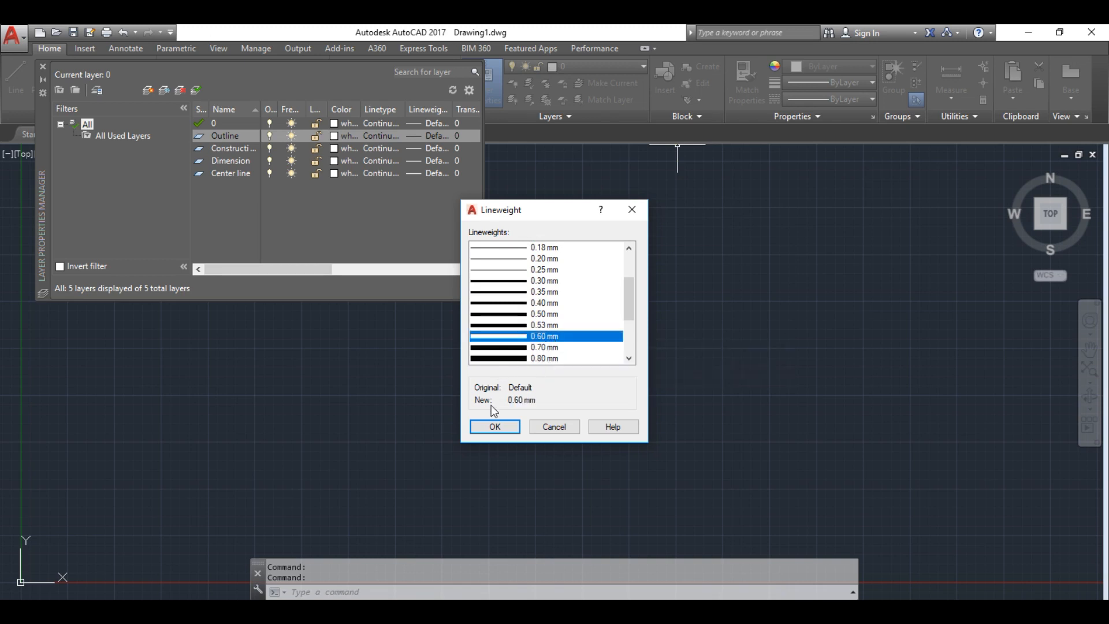
left_click(493, 428)
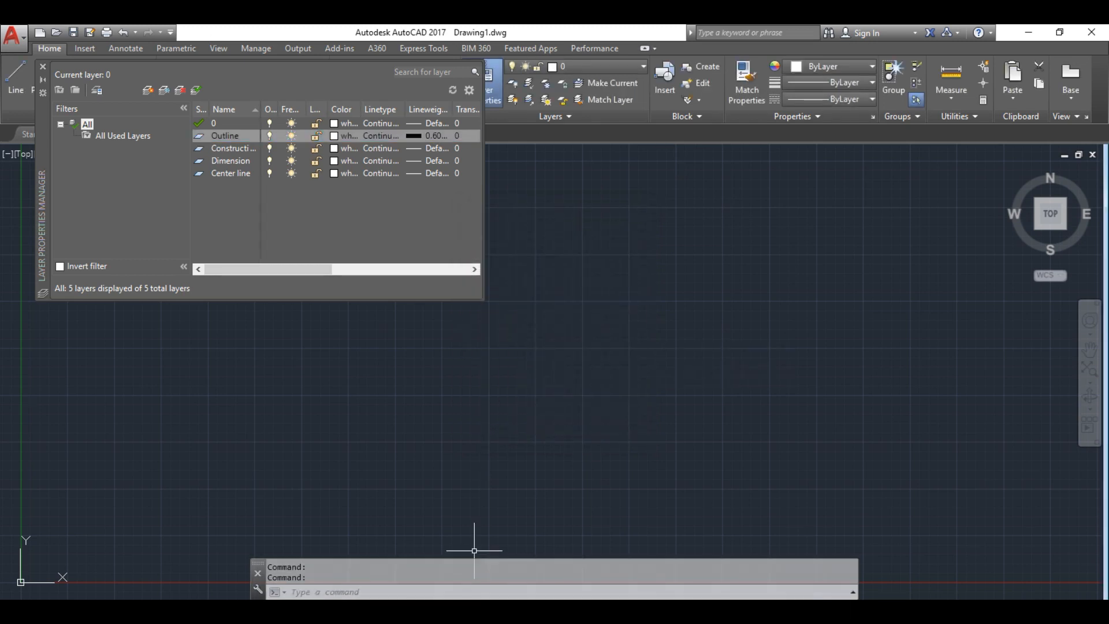
Check the exam paper's centre line requirements and set the Center line layer's color to blue, index 140
mouse_move(398, 595)
left_click(399, 563)
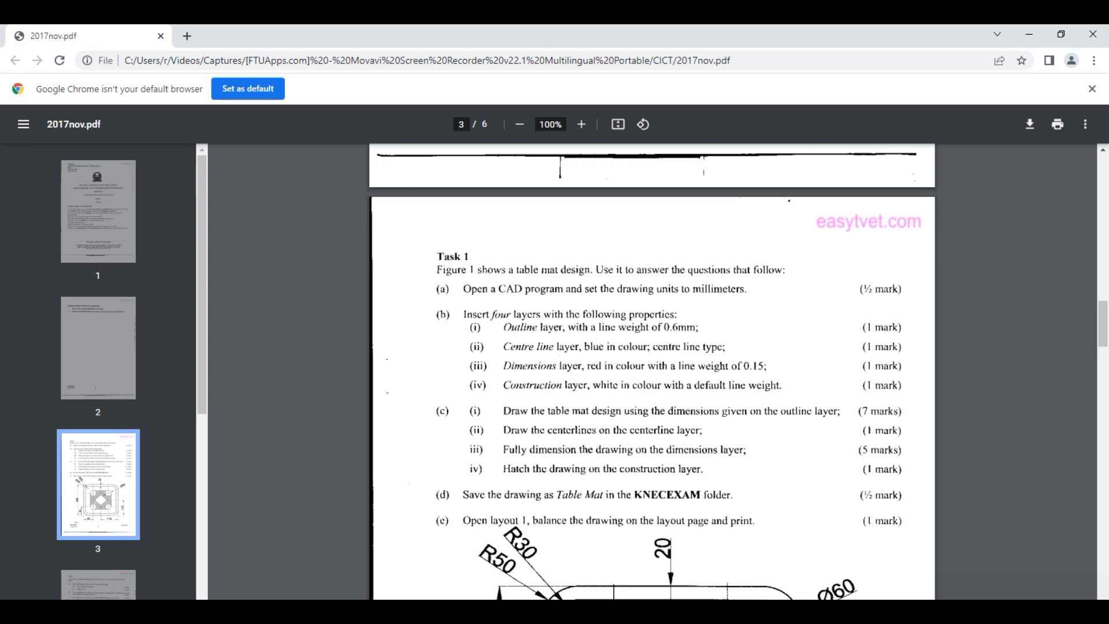
left_click(494, 555)
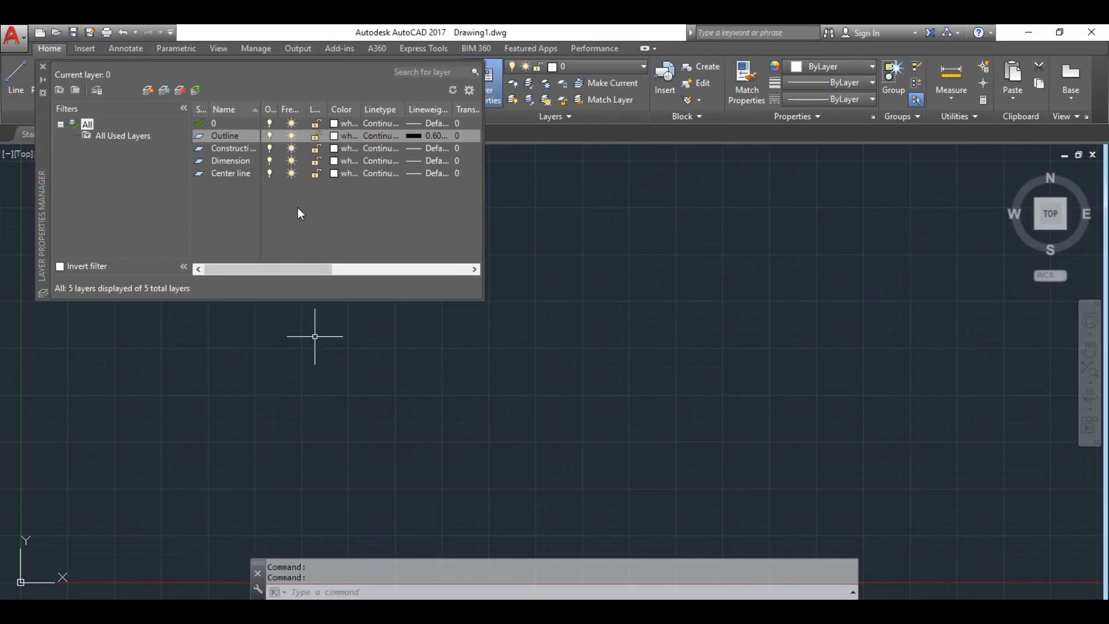
left_click(333, 175)
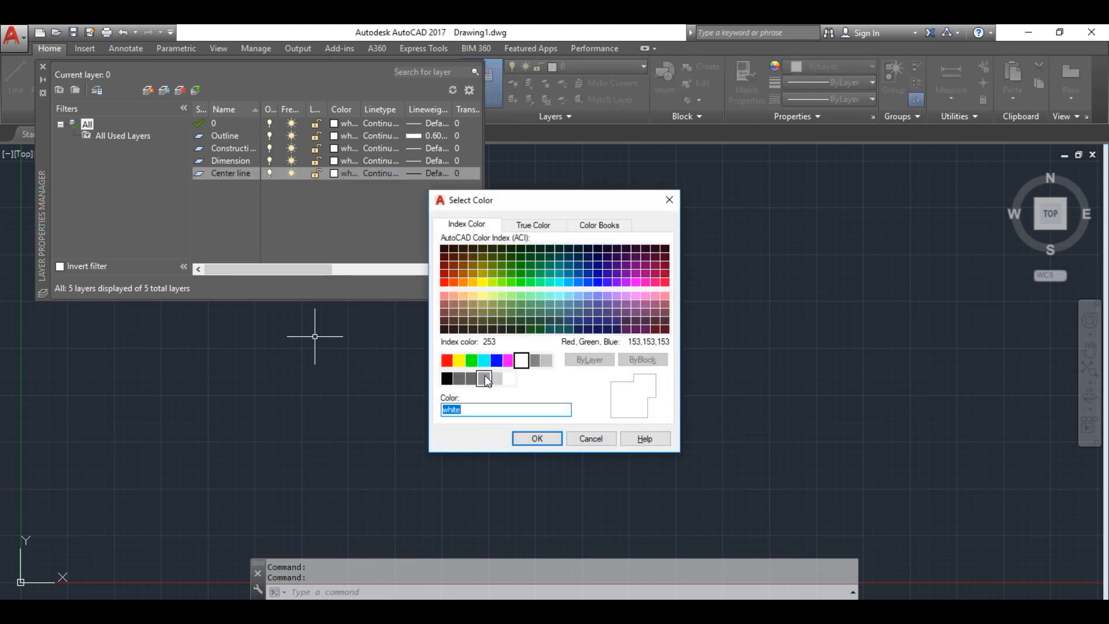
left_click(569, 282)
left_click(537, 438)
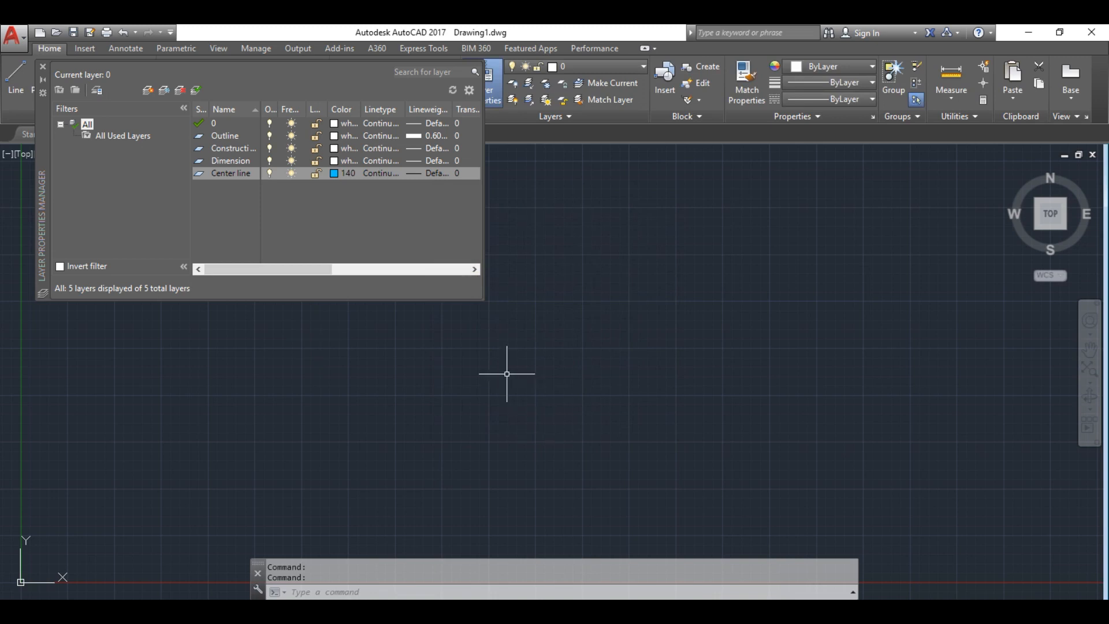
Load the CENTER linetype from acad.lin and assign it to the Center line layer
left_click(382, 174)
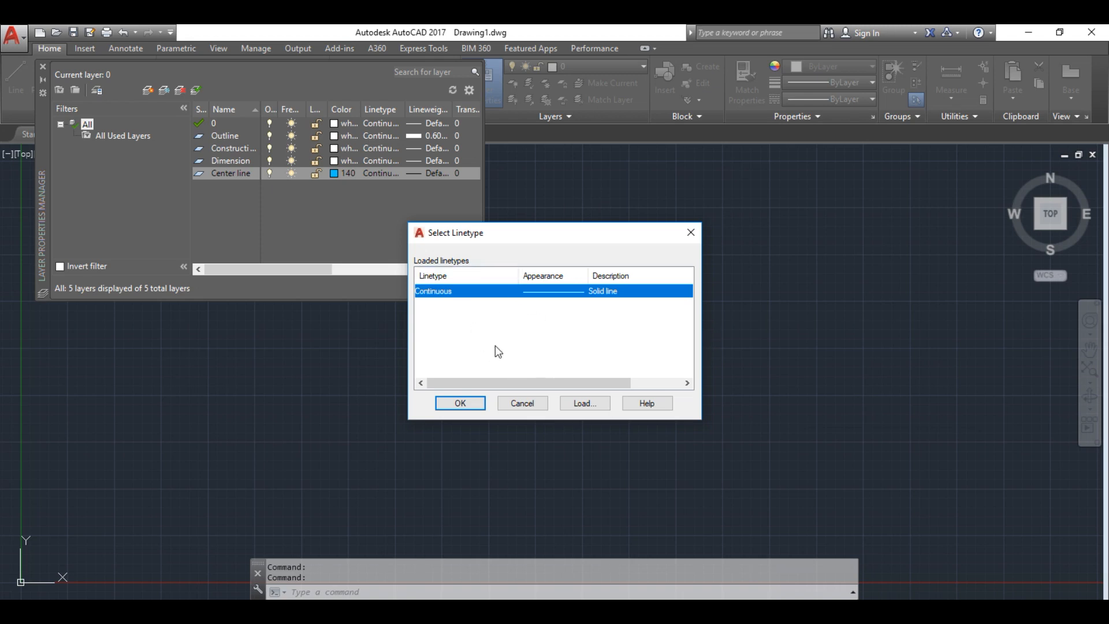
left_click(584, 403)
scroll(587, 343, "down", 2)
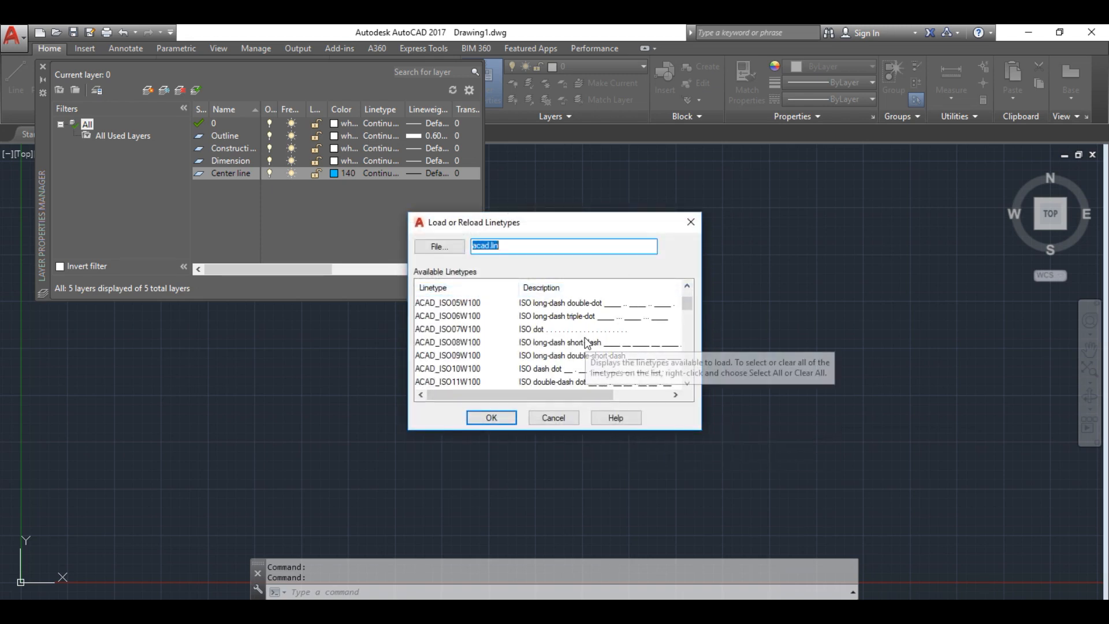
scroll(587, 343, "down", 3)
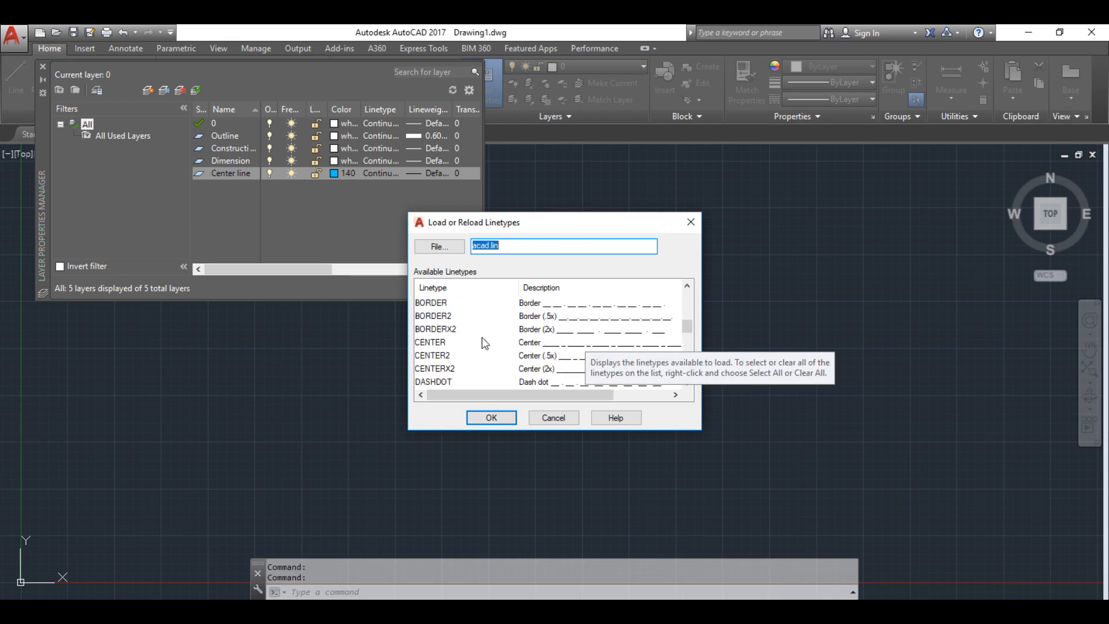
left_click(447, 345)
left_click(491, 417)
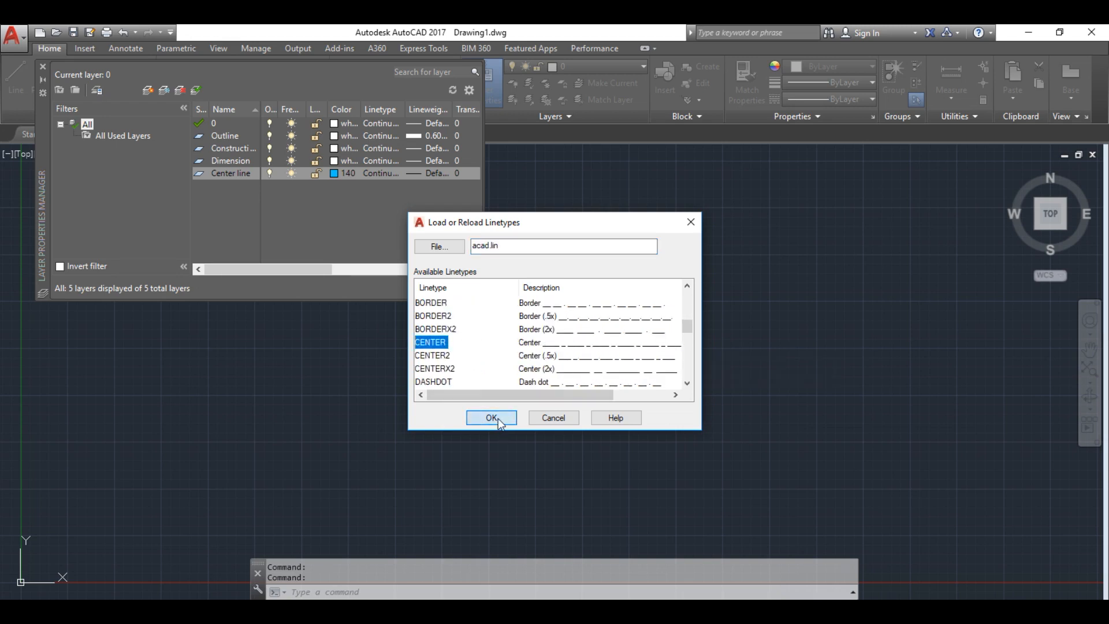
left_click(466, 289)
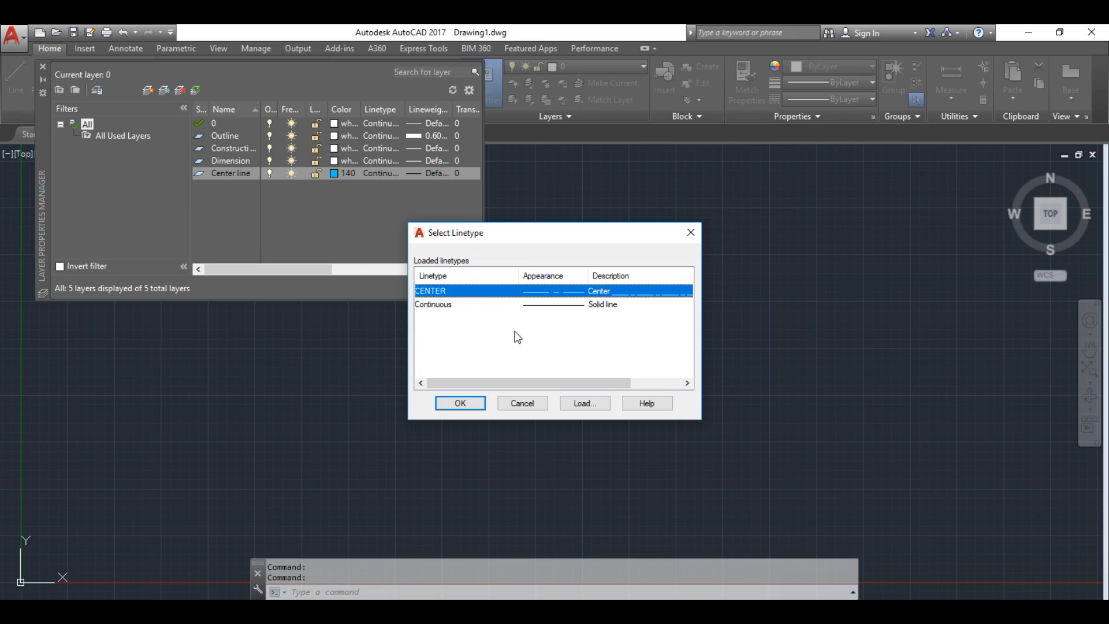
left_click(460, 403)
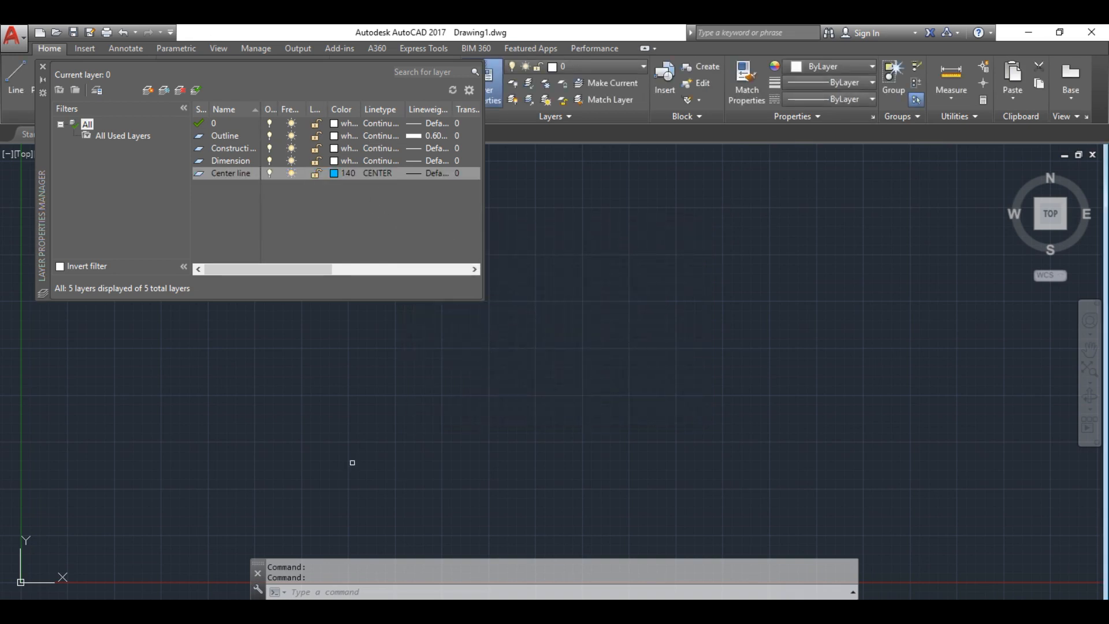
Check the exam paper's dimensions layer requirements and set the Dimension layer's color to red
mouse_move(425, 607)
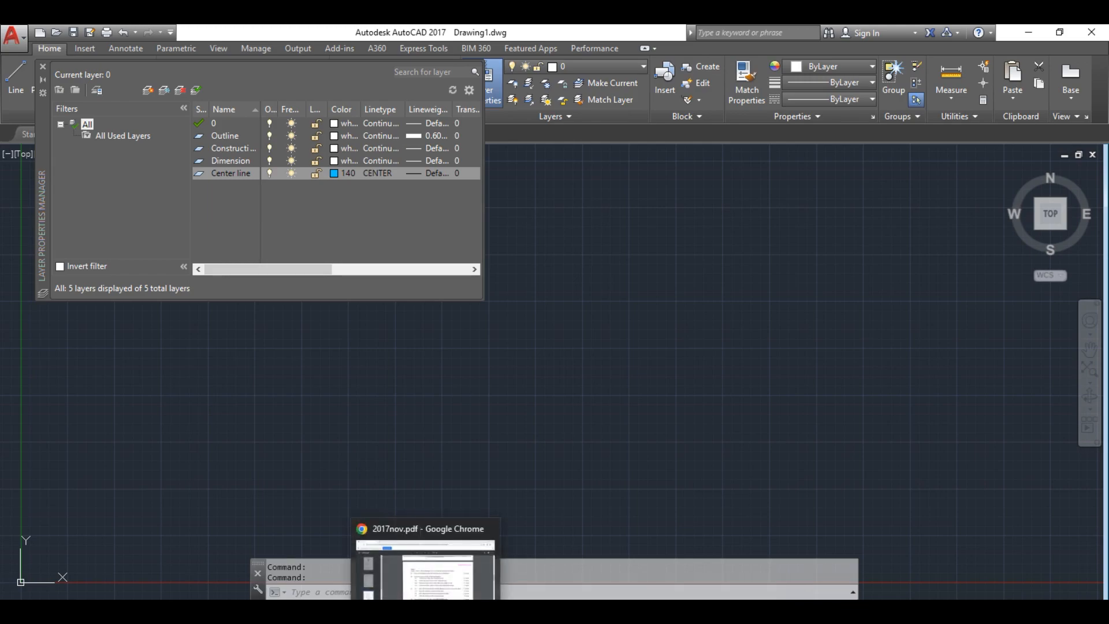
left_click(425, 607)
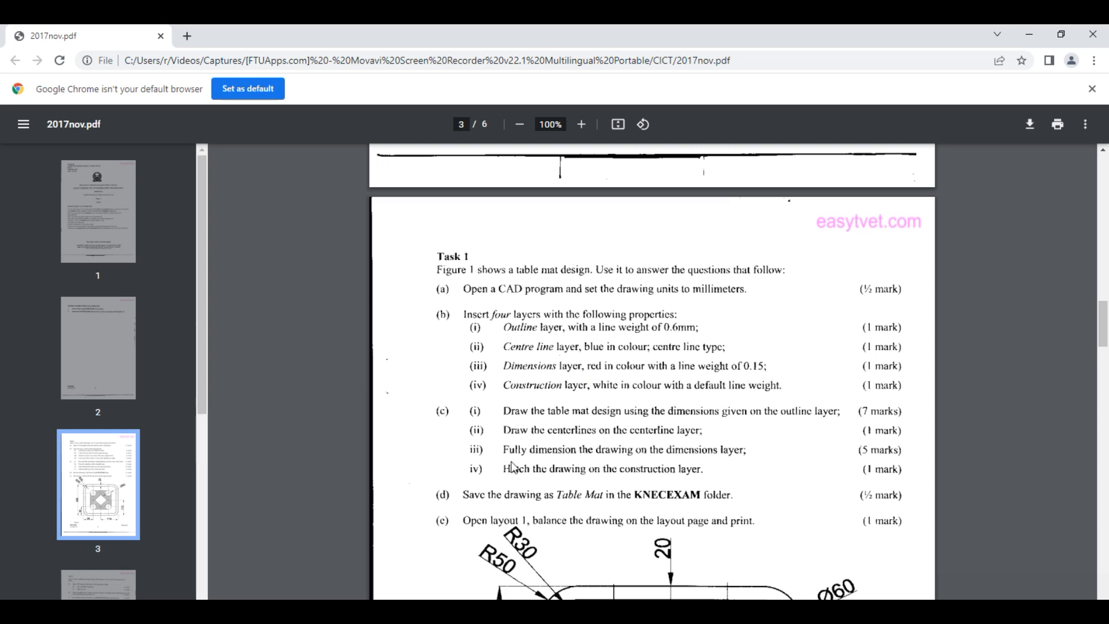
key("alt+Tab")
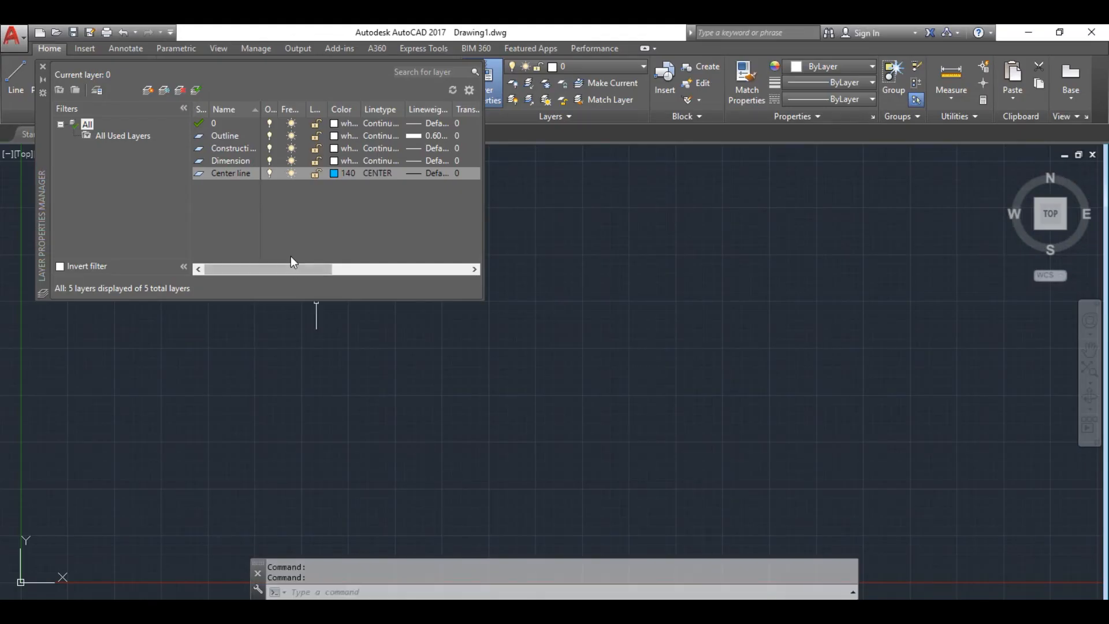
left_click(334, 161)
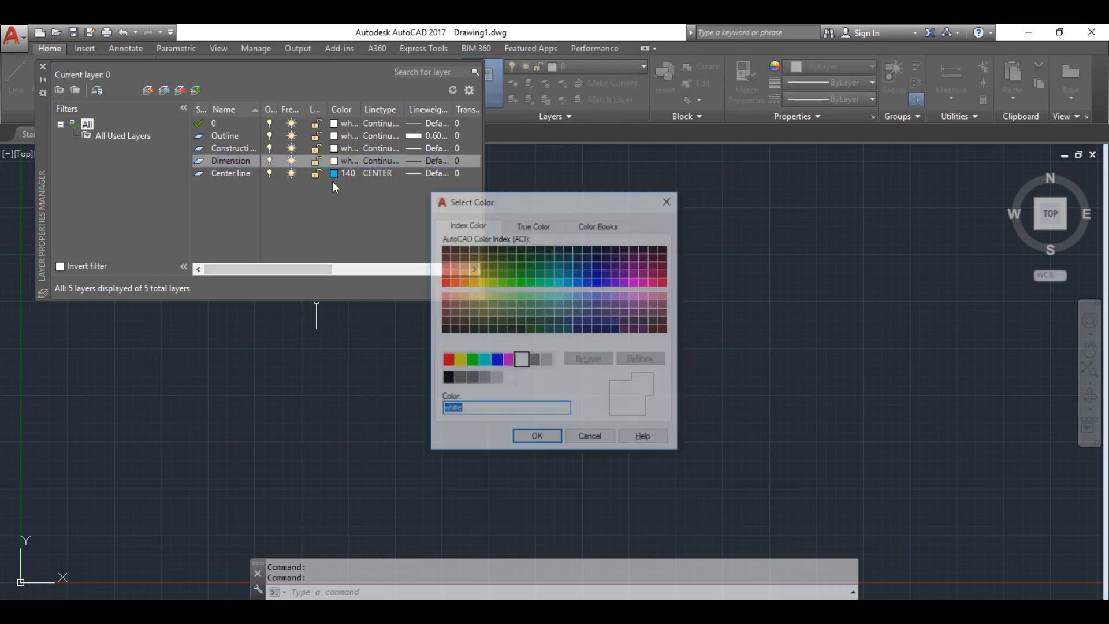
left_click(448, 361)
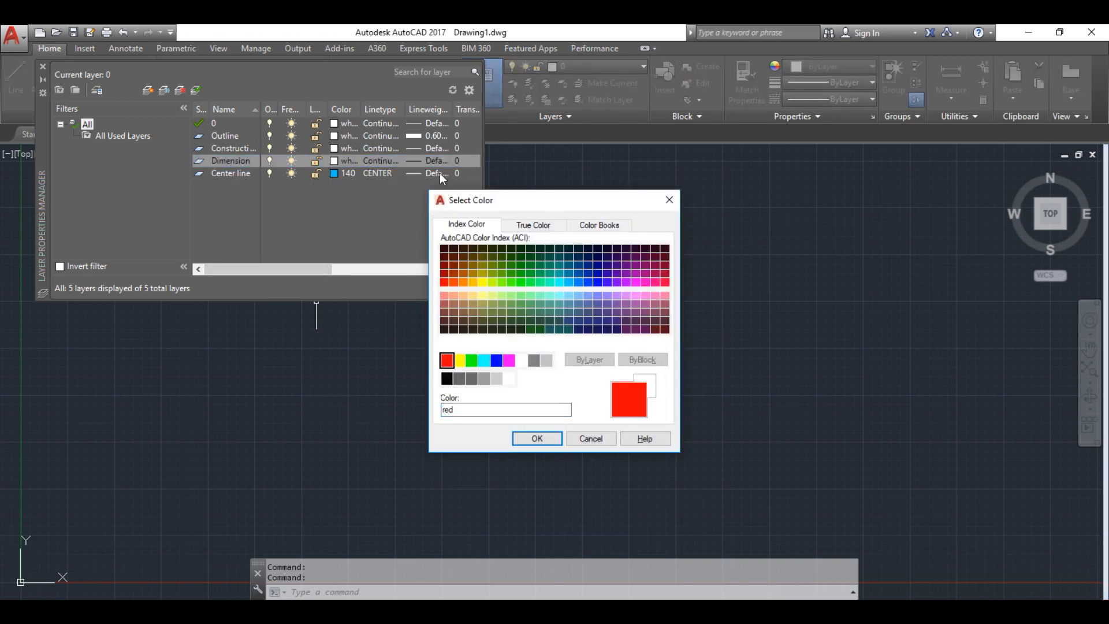
left_click(520, 439)
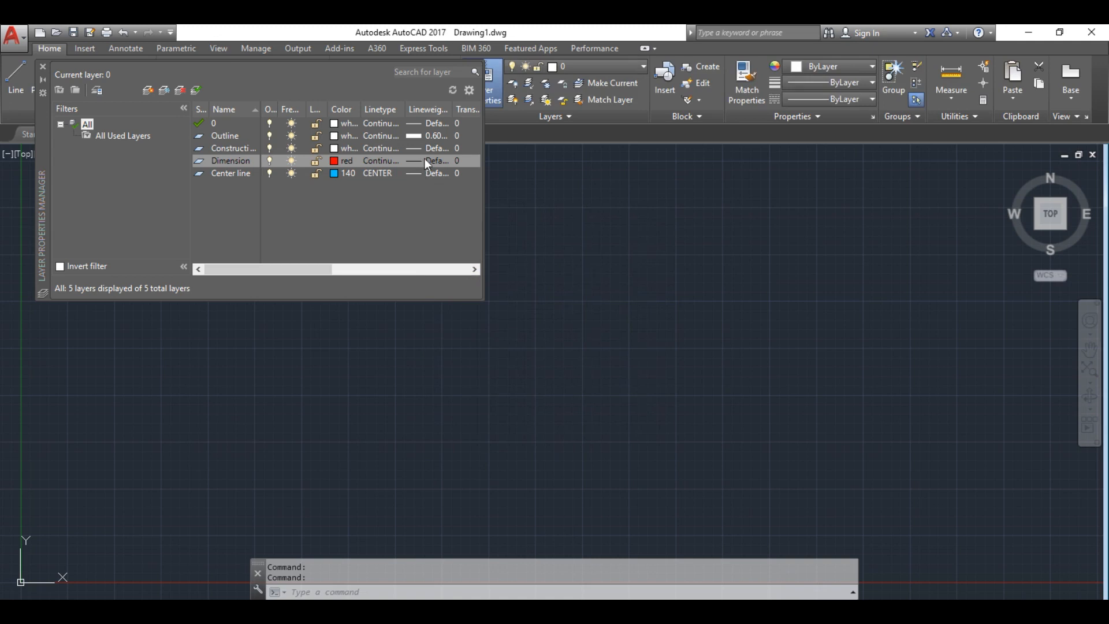
Set the lineweight of the Dimension layer to 0.15 mm
left_click(426, 161)
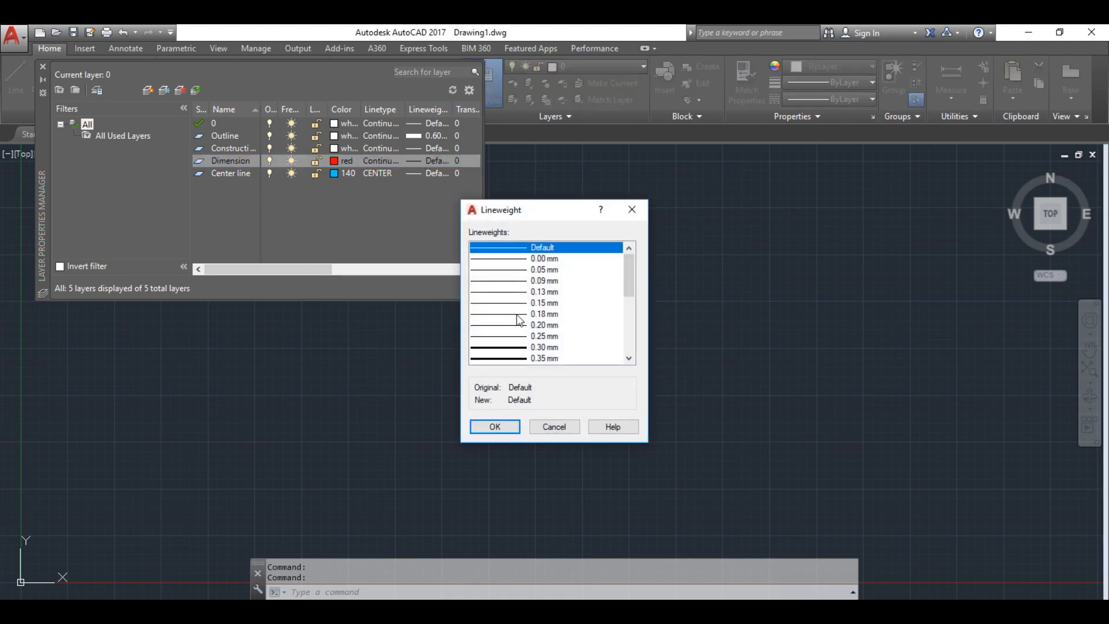
left_click(533, 304)
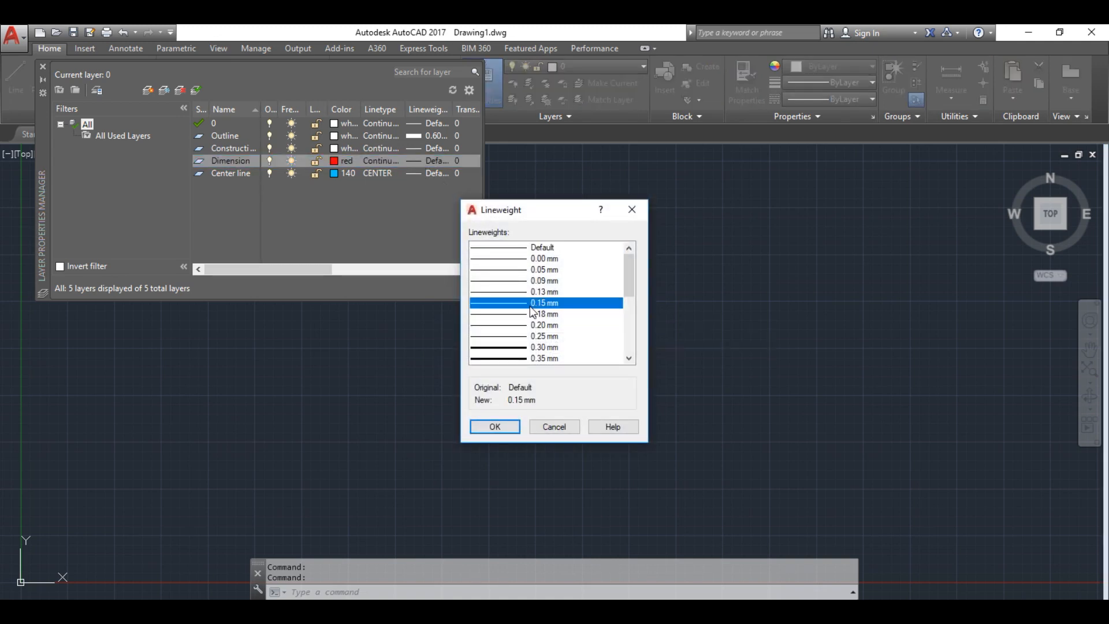
left_click(511, 427)
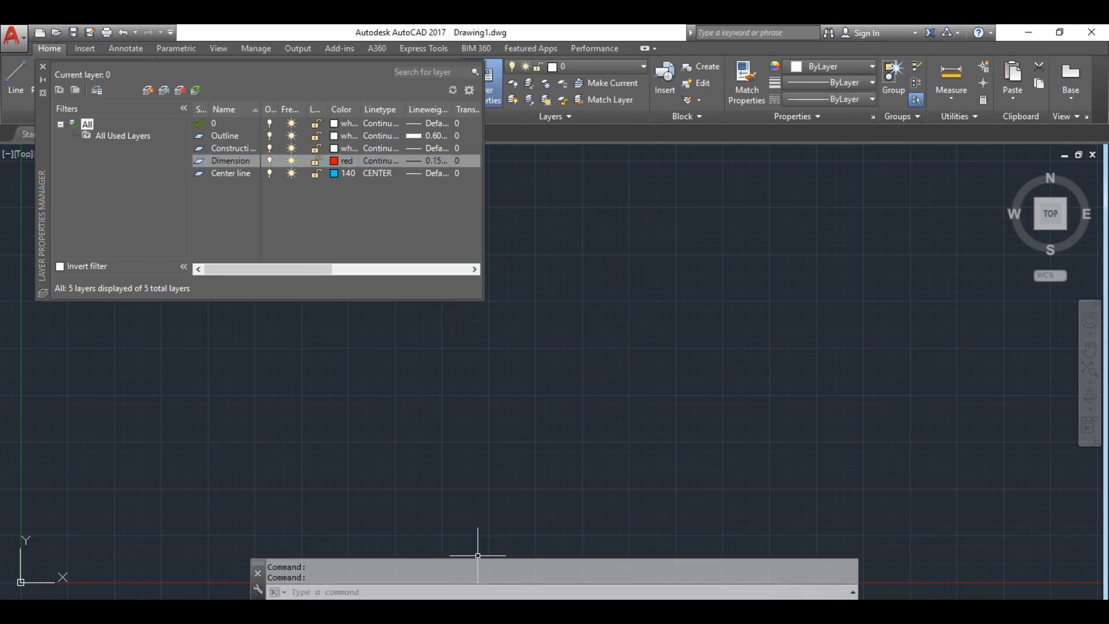
Review the exam paper's construction layer requirements, the drawing tasks in part (c) and the table mat figure
key("alt+Tab")
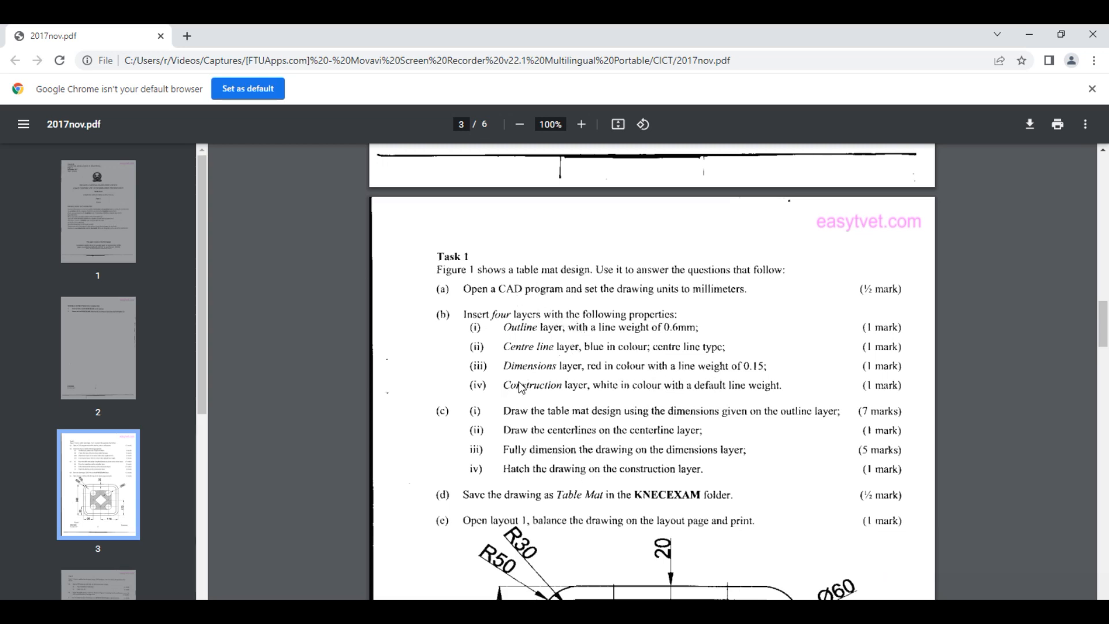
scroll(520, 330, "down", 2)
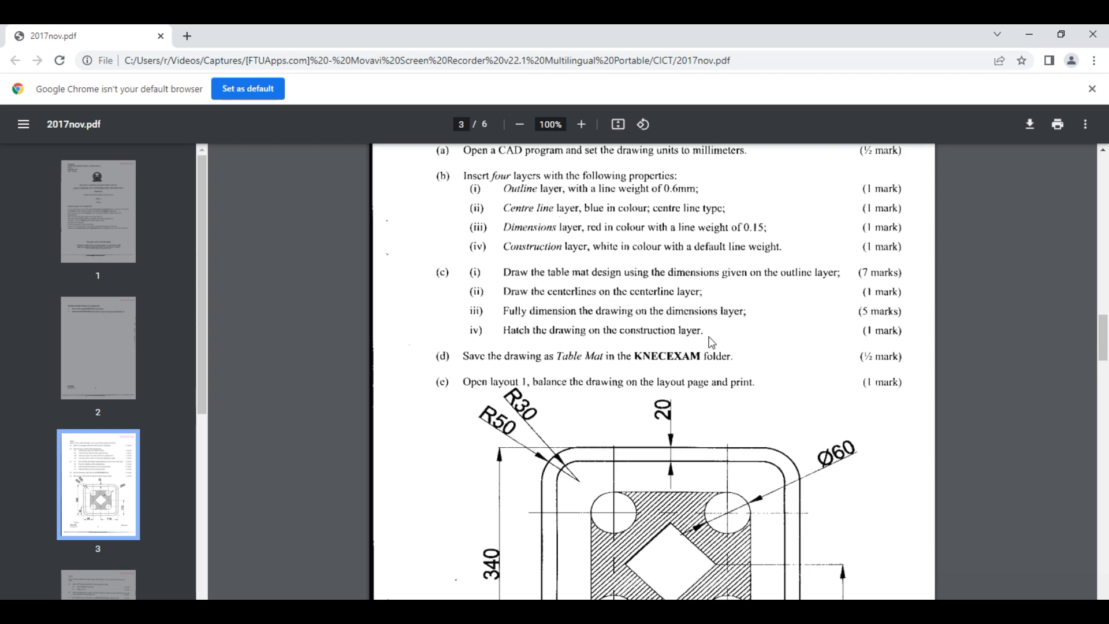
scroll(707, 323, "down", 1)
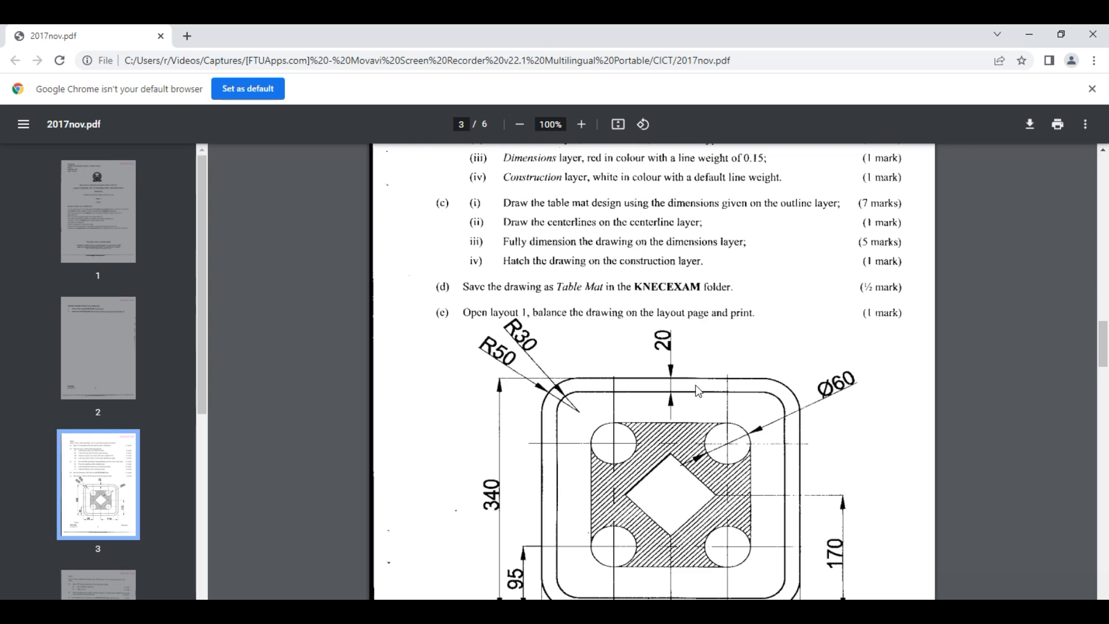
scroll(699, 389, "up", 1)
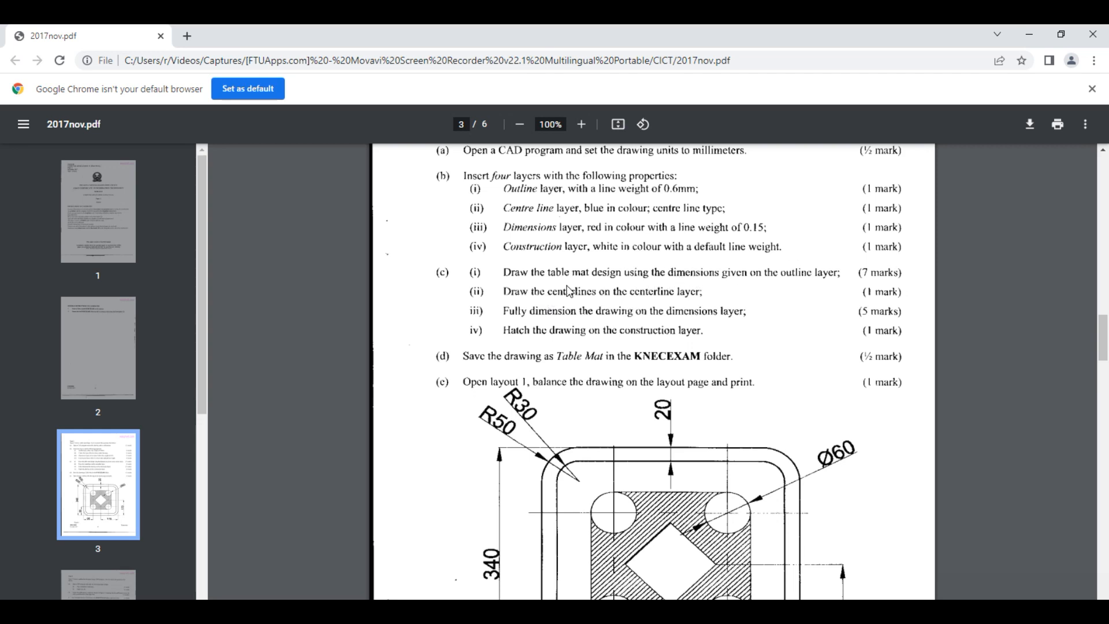
scroll(742, 456, "down", 2)
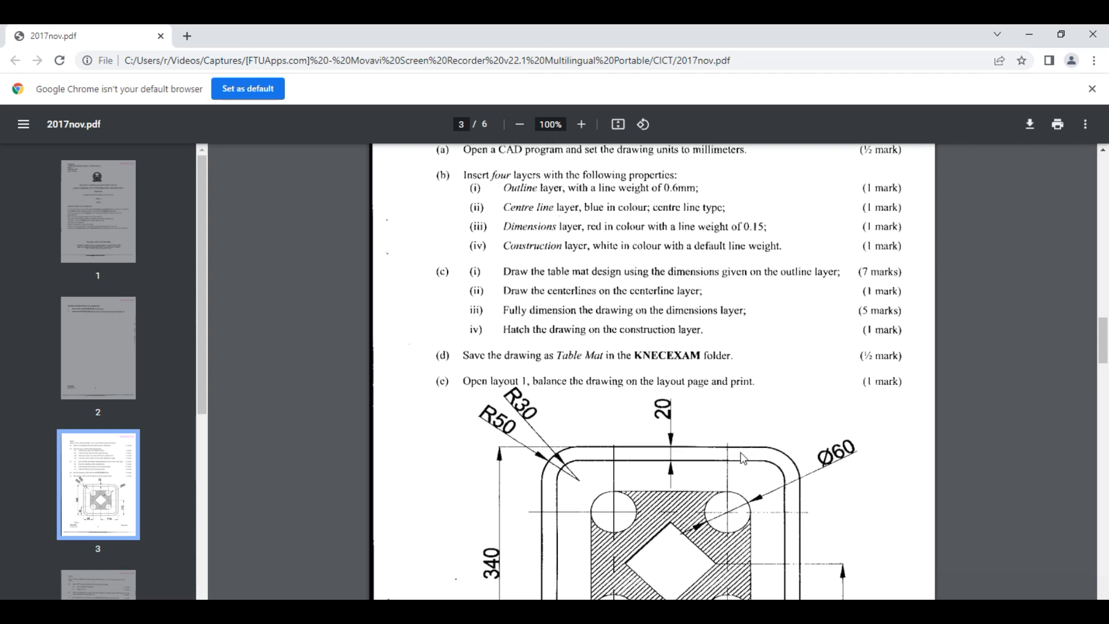
scroll(745, 445, "down", 2)
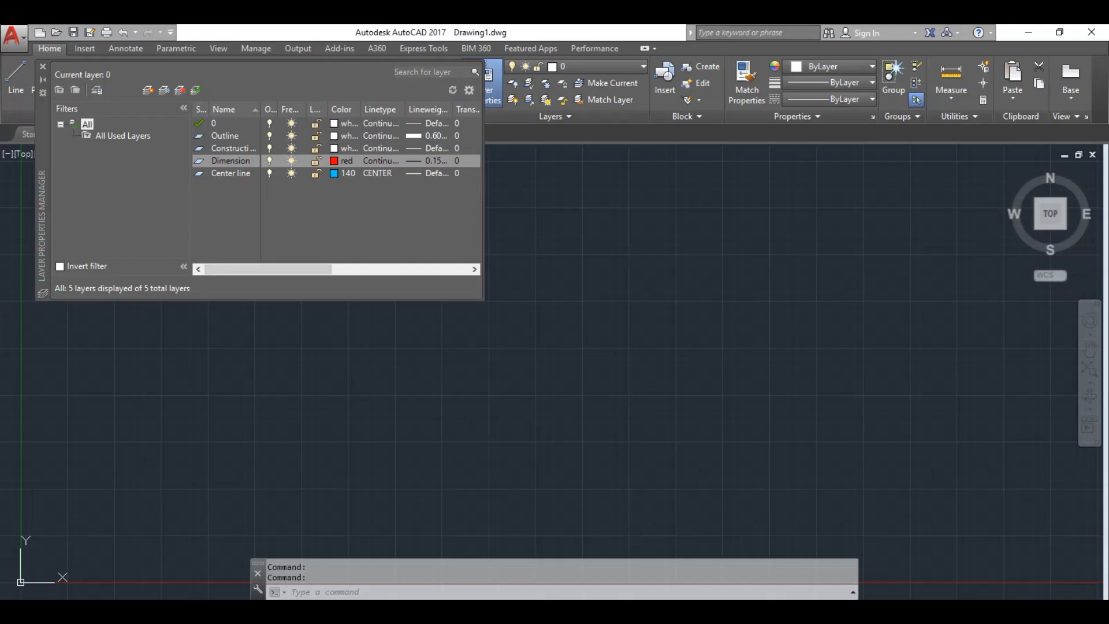
Make Outline the current layer and close the layer manager
left_click(204, 139)
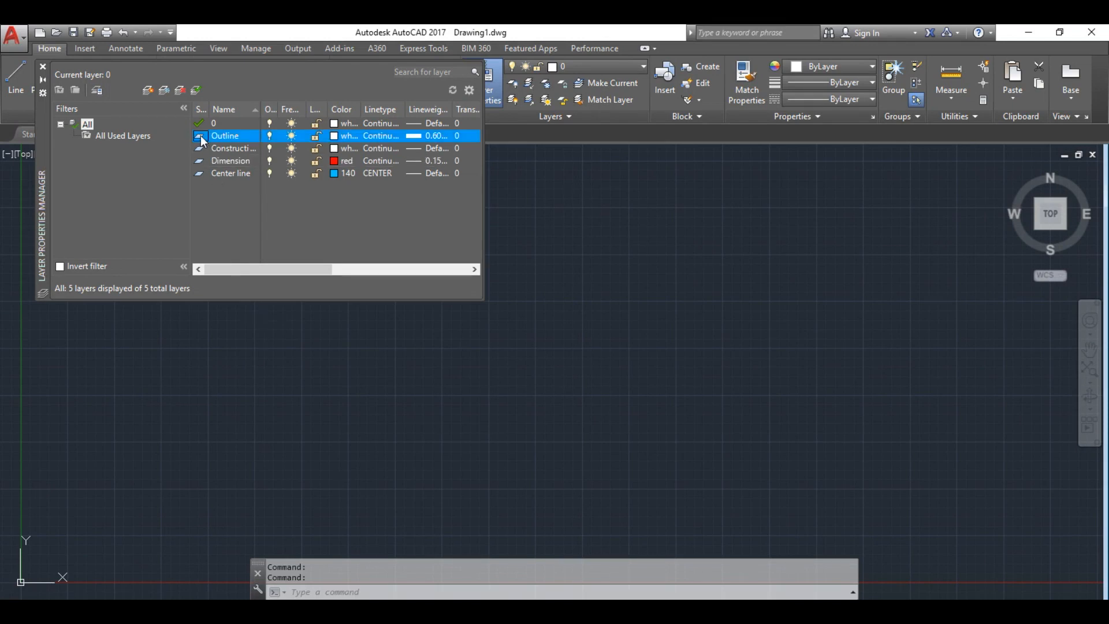
double_click(201, 137)
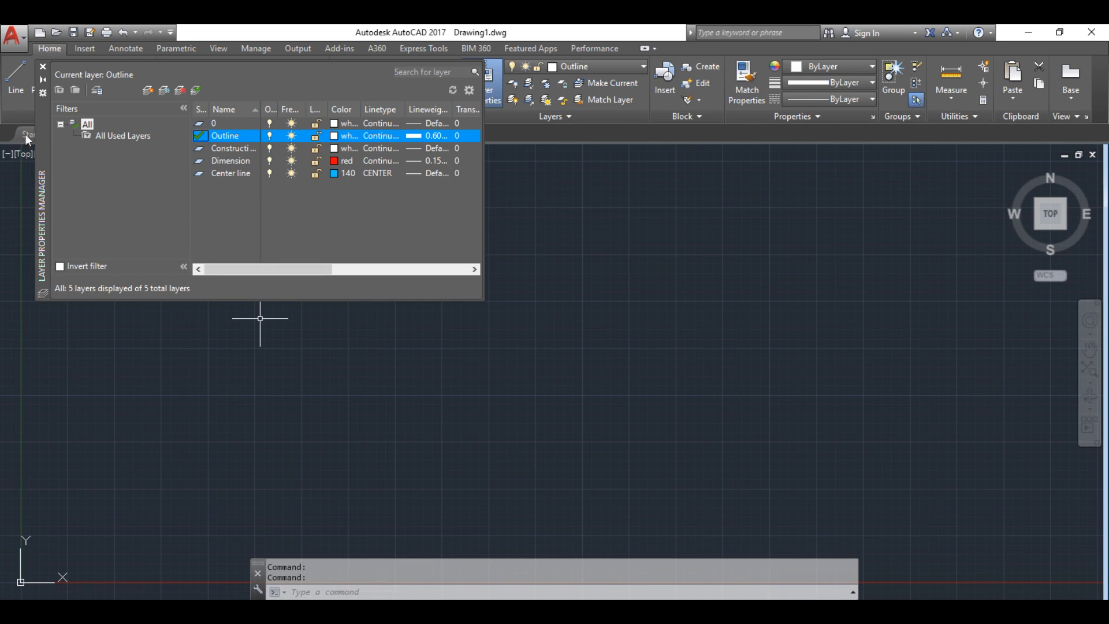
left_click(44, 67)
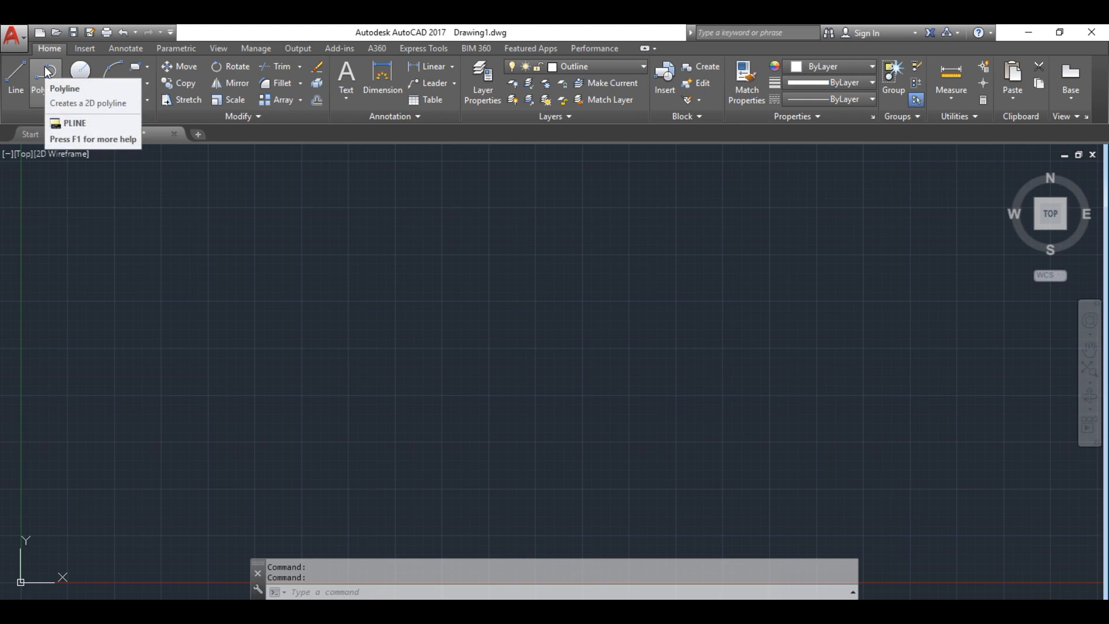
Check the table mat's overall size in the exam figure and draw a horizontal line 340 mm long on the Outline layer
key("alt+Tab")
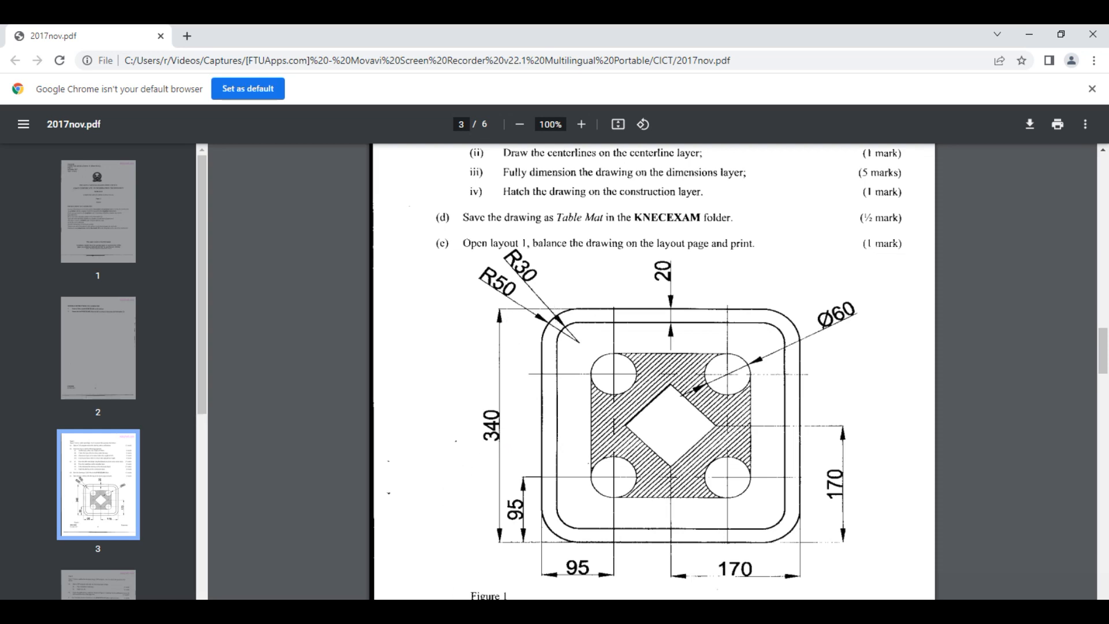
left_click(492, 612)
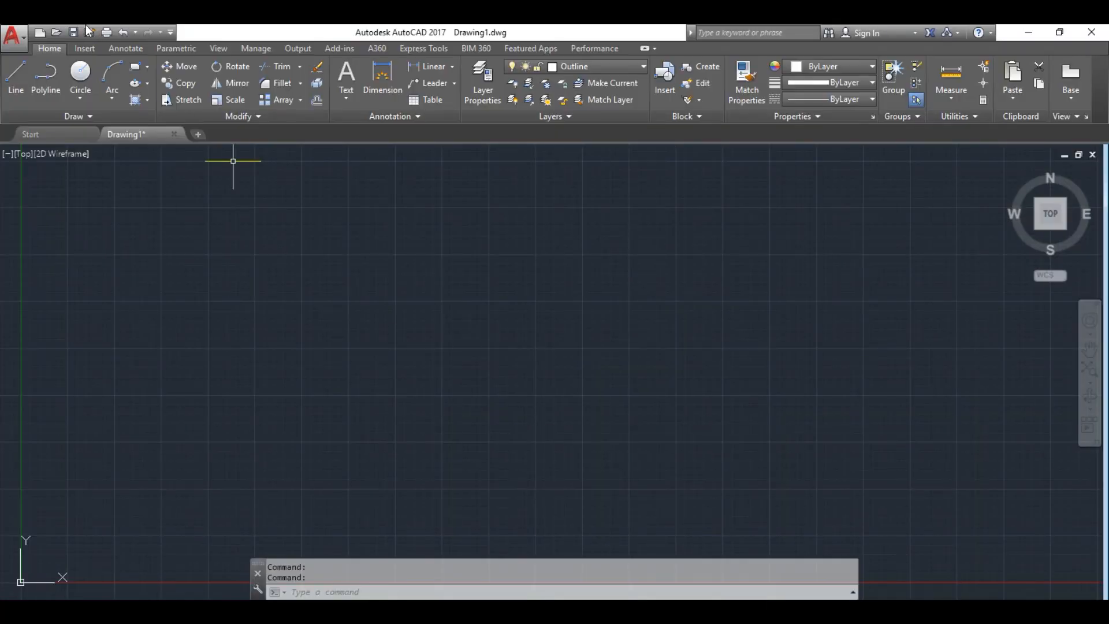
left_click(26, 75)
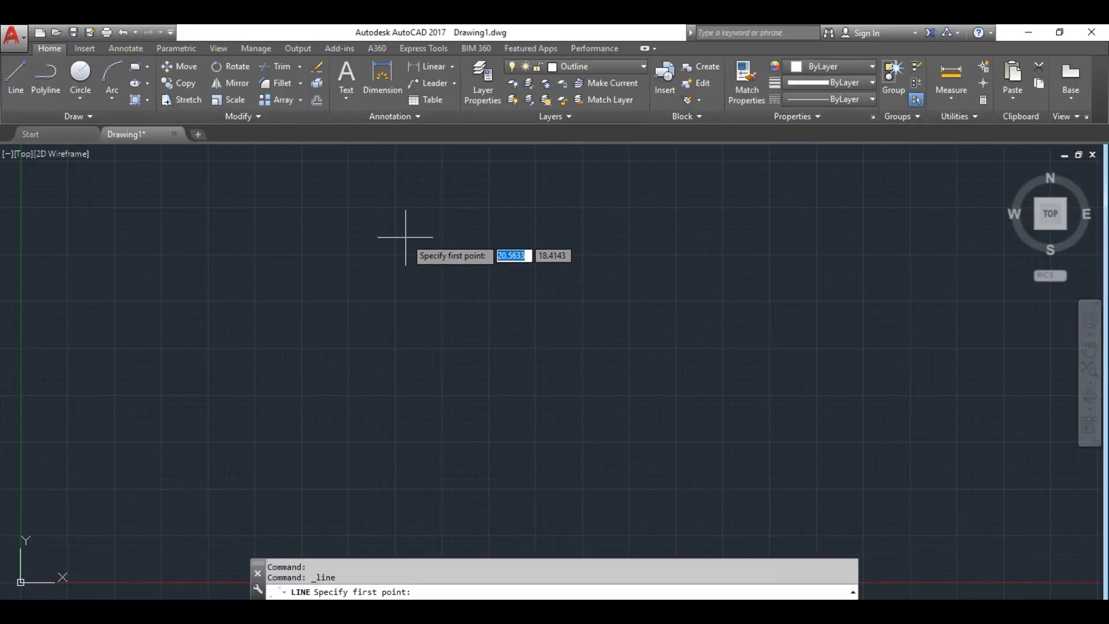
left_click(394, 205)
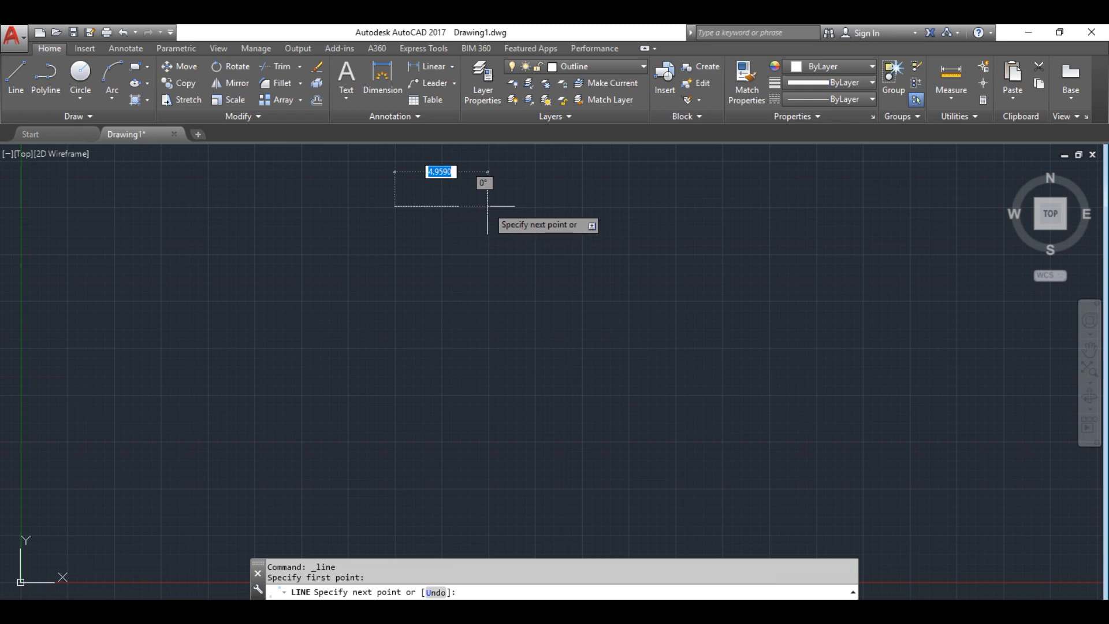
type("340")
key("Return")
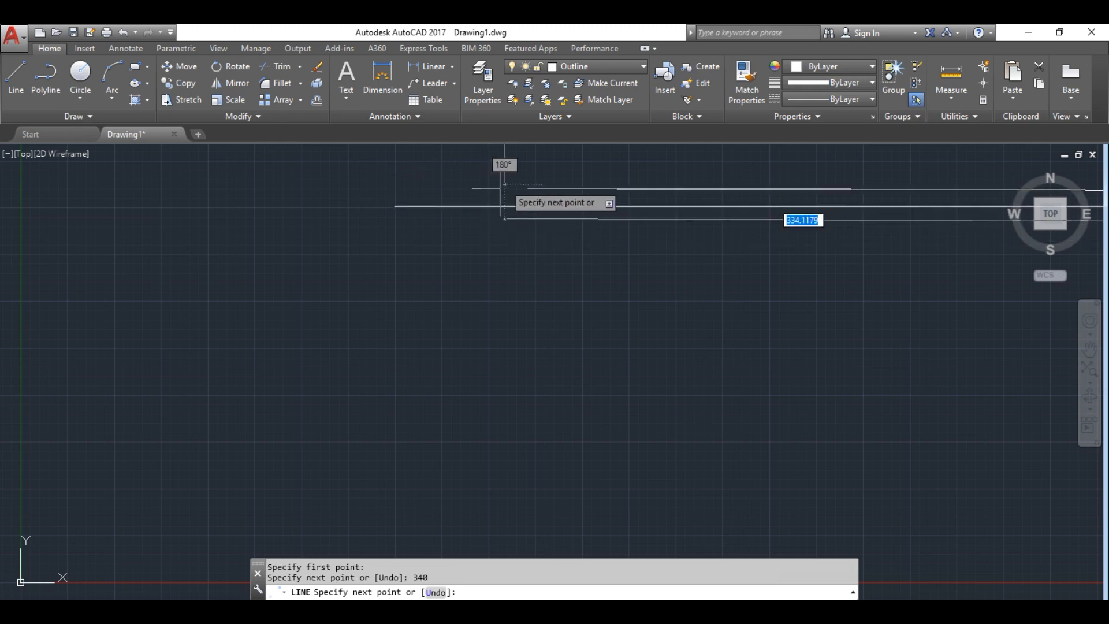
scroll(676, 267, "down", 2)
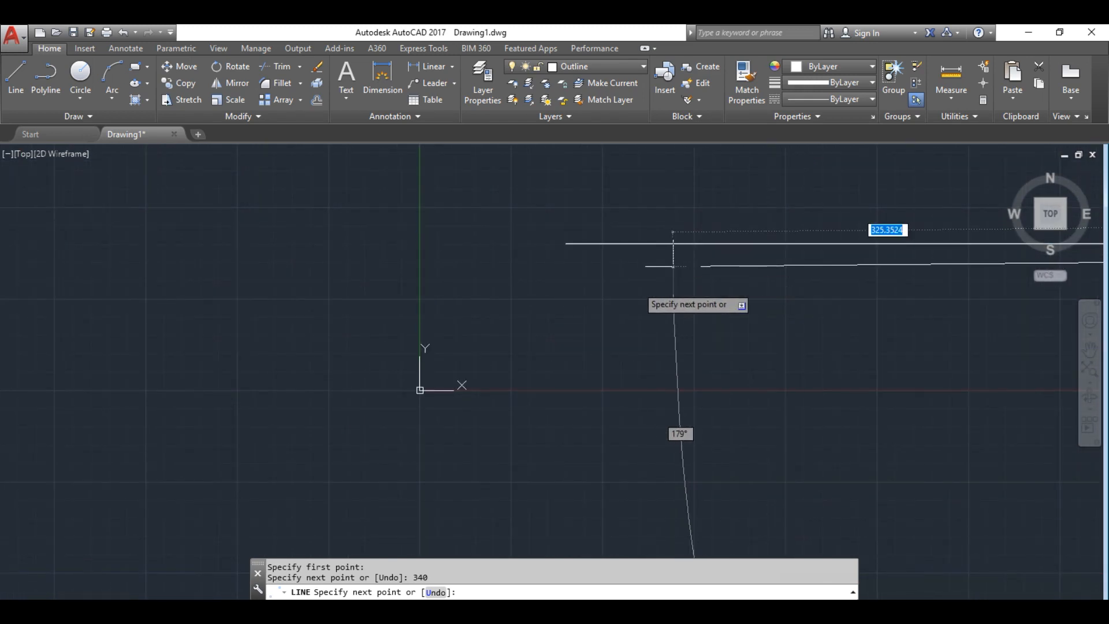
key("Escape")
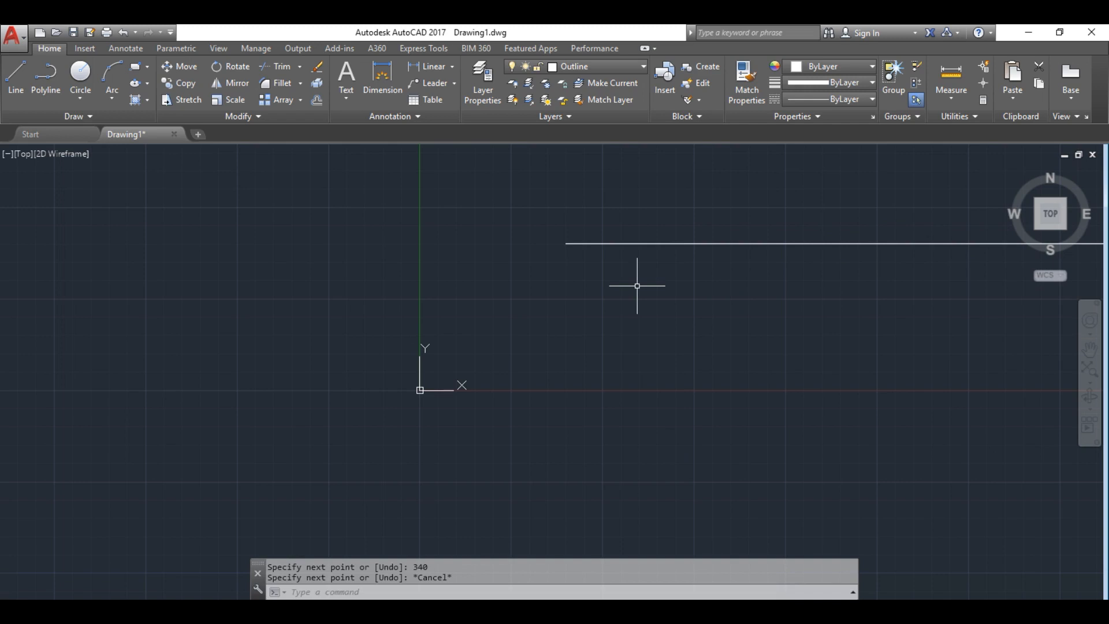
Move the horizontal line by its left endpoint up and to the right, well clear of the origin
scroll(635, 242, "down", 2)
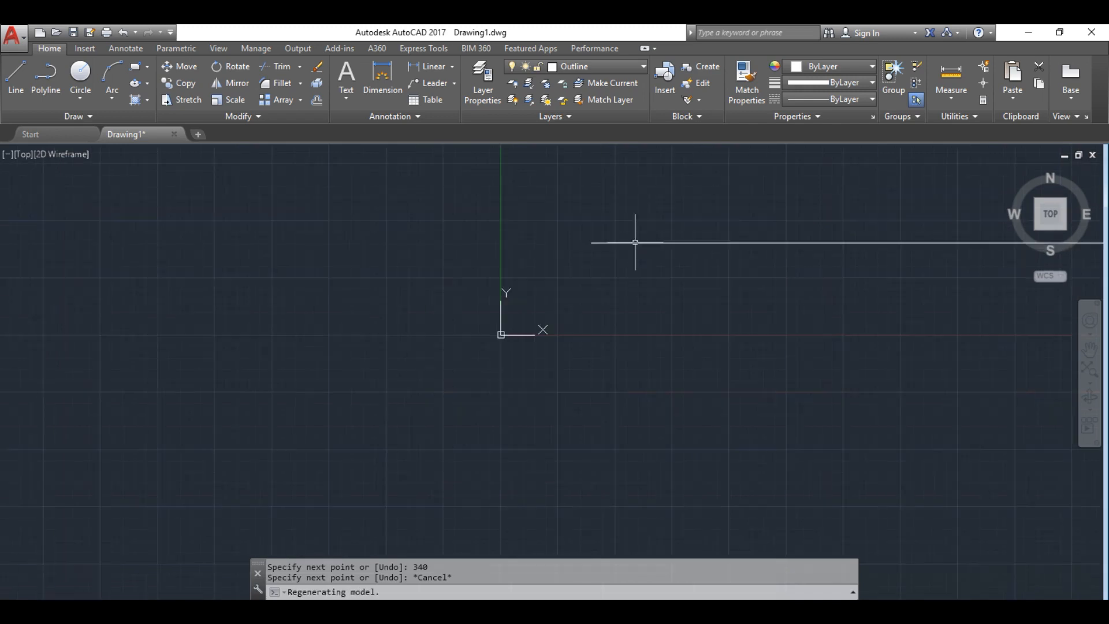
scroll(635, 242, "down", 2)
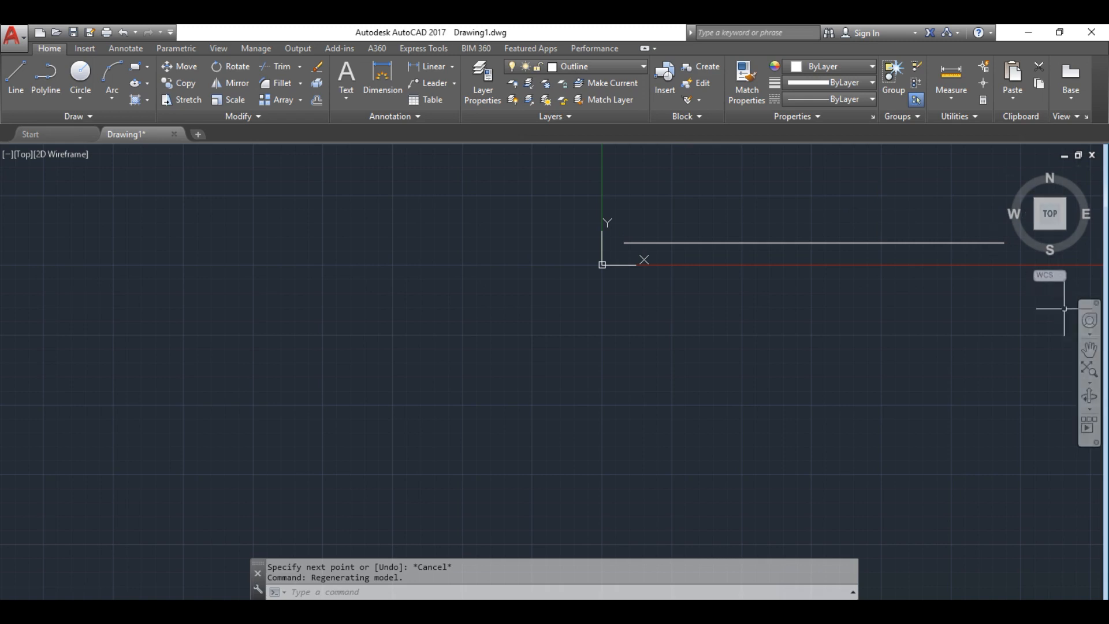
left_click(1090, 351)
mouse_move(924, 244)
left_mouse_down()
mouse_move(883, 273)
mouse_move(841, 259)
mouse_move(485, 416)
mouse_move(361, 497)
mouse_move(330, 578)
mouse_move(322, 574)
left_mouse_up()
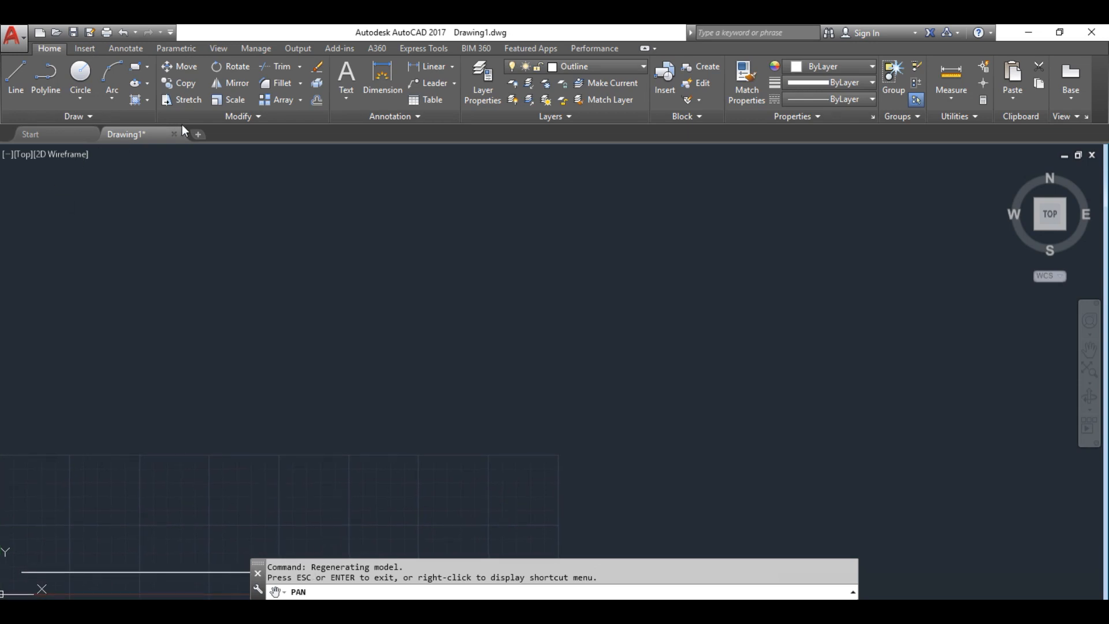
left_click(193, 68)
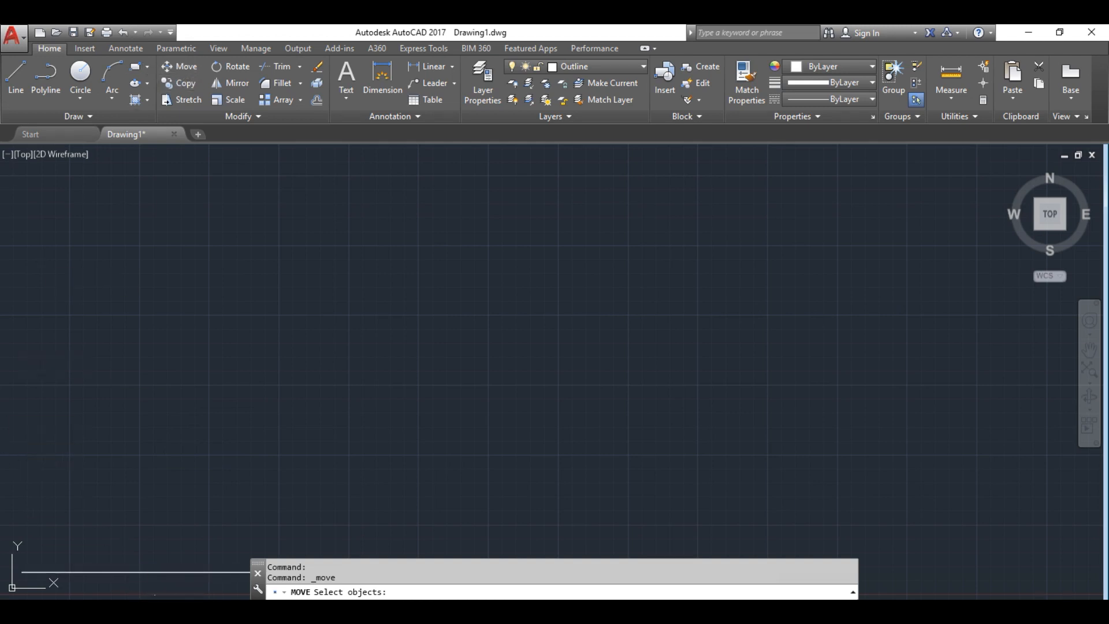
left_click(169, 572)
key("Return")
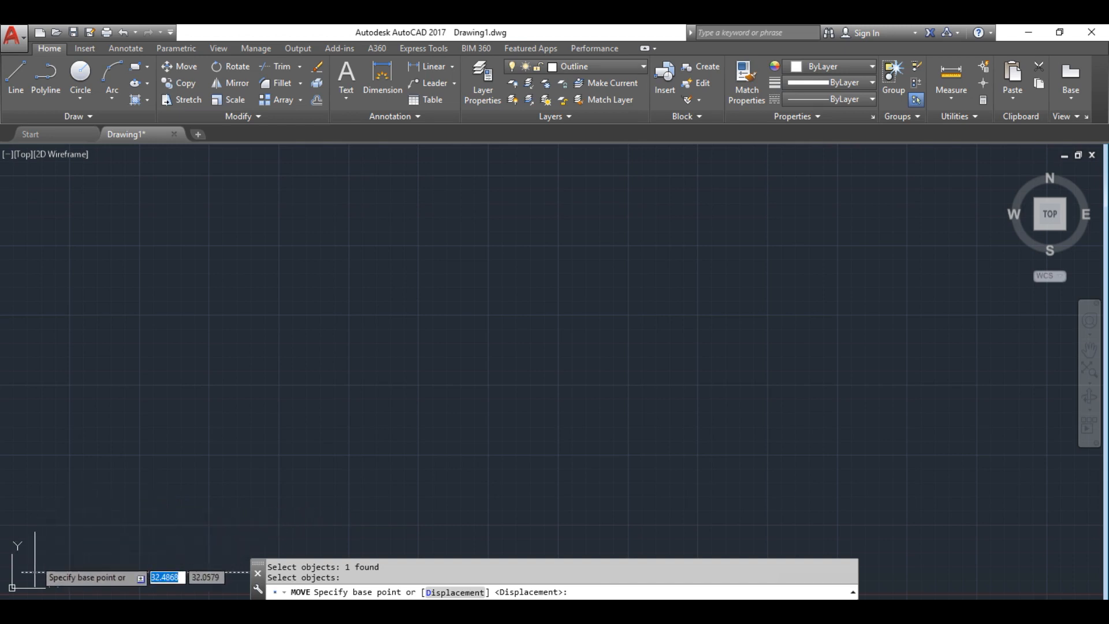
left_click(22, 571)
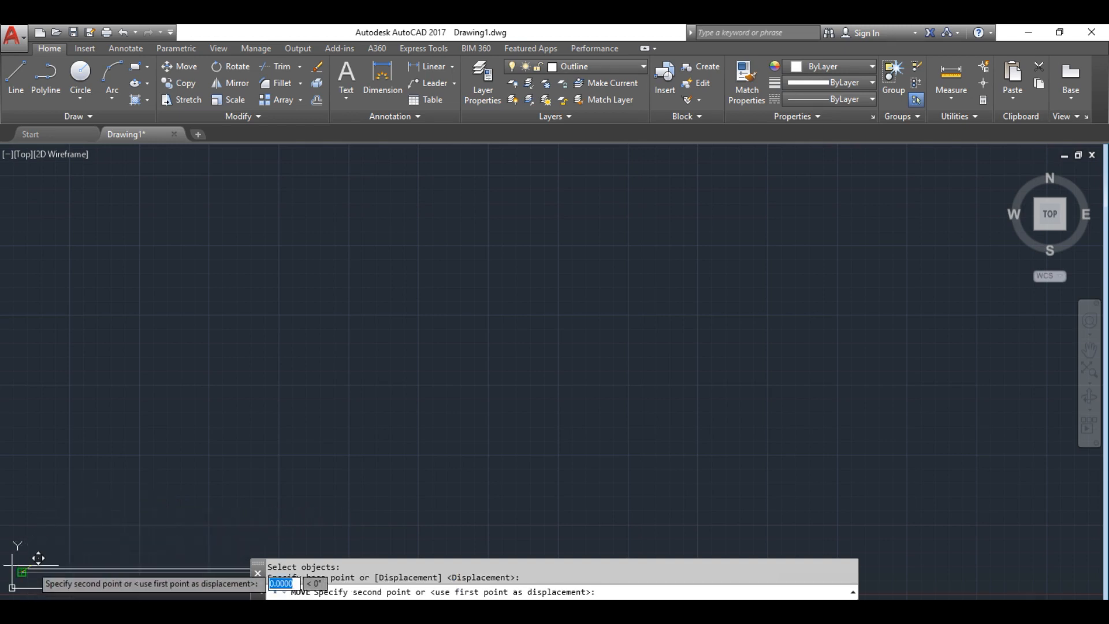
left_click(418, 175)
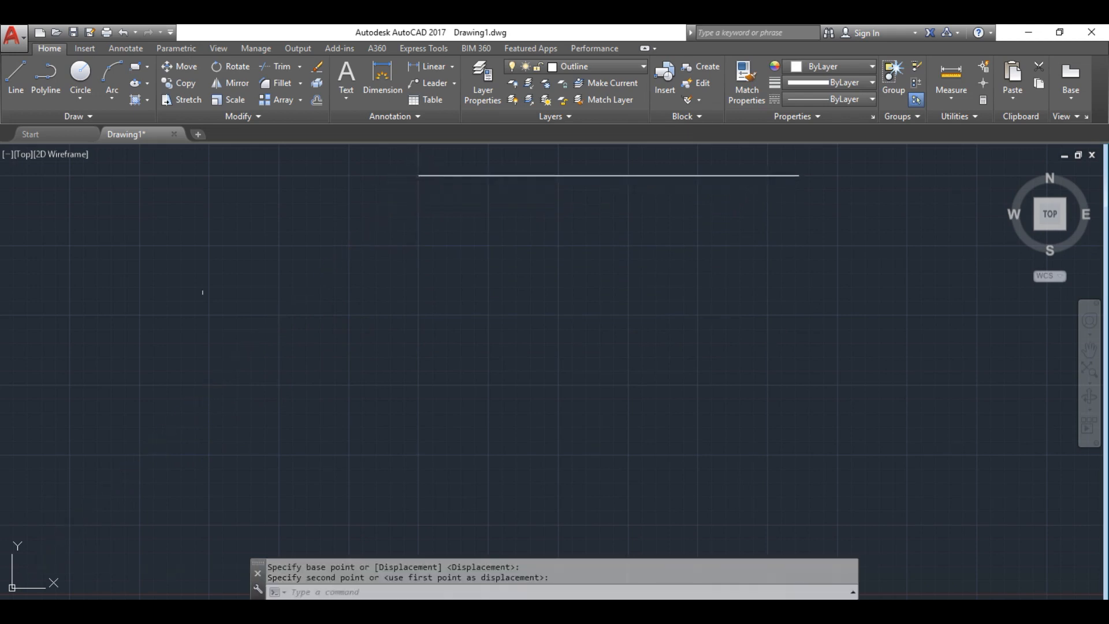
Draw a vertical line 340 mm long downward from the left endpoint of the horizontal line
left_click(16, 90)
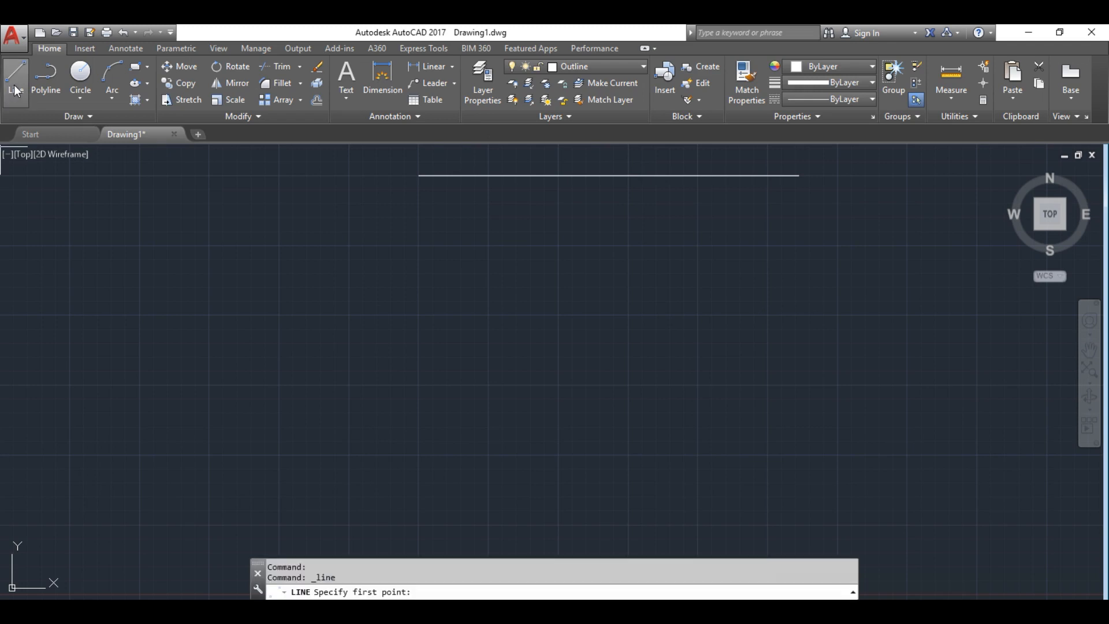
left_click(419, 176)
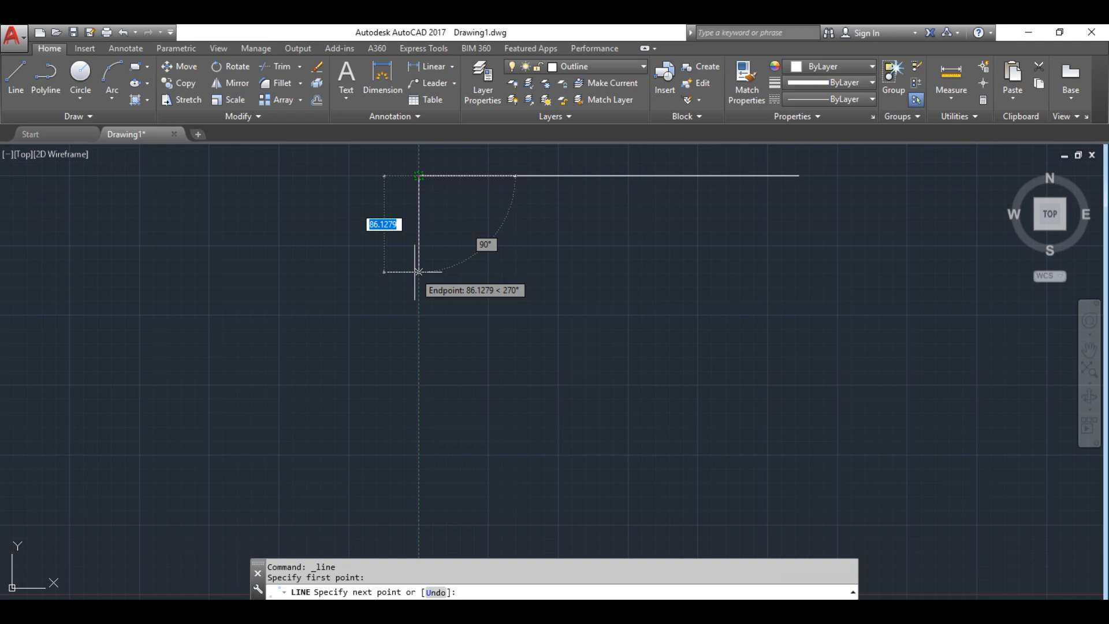
type("320")
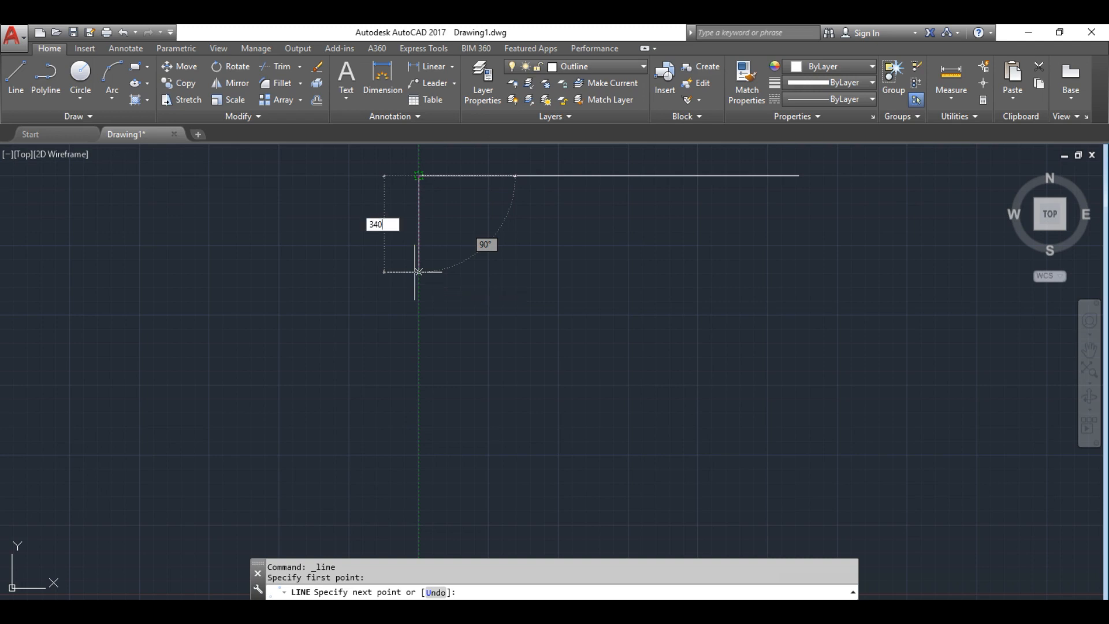
key("Return")
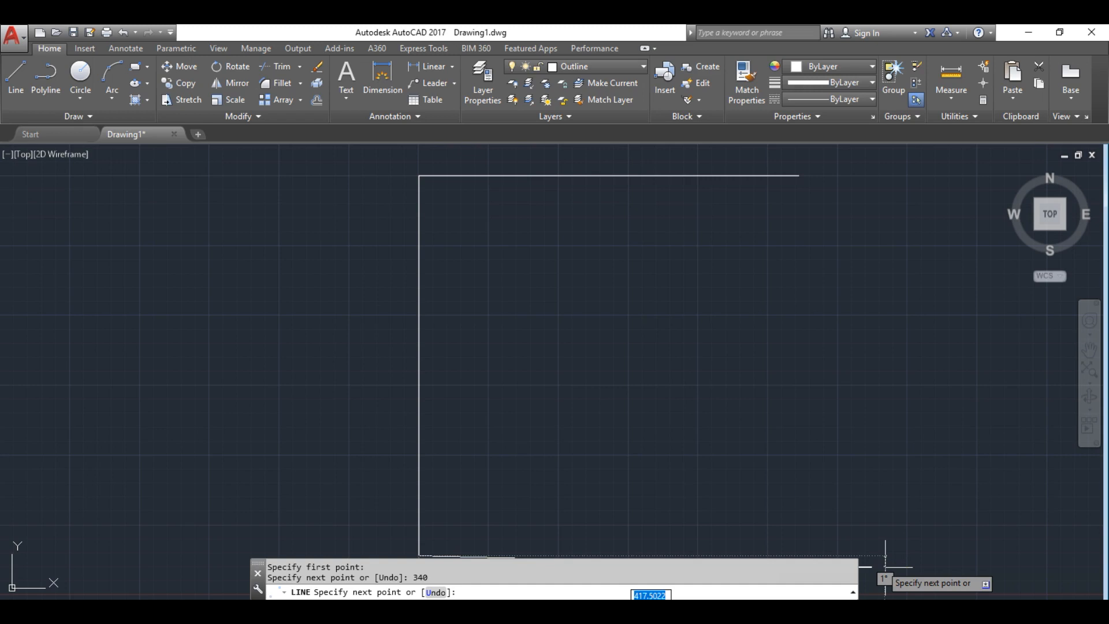
key("Escape")
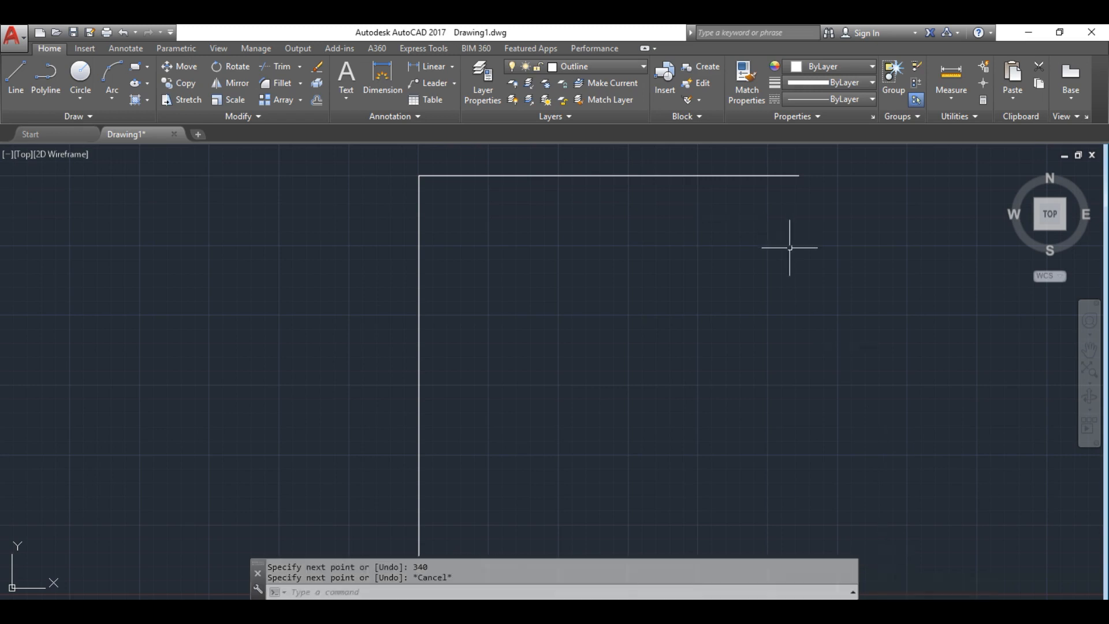
Complete the outer square with a 340 mm bottom side and a 340 mm right side, starting from the vertical line's lower end
scroll(774, 259, "down", 2)
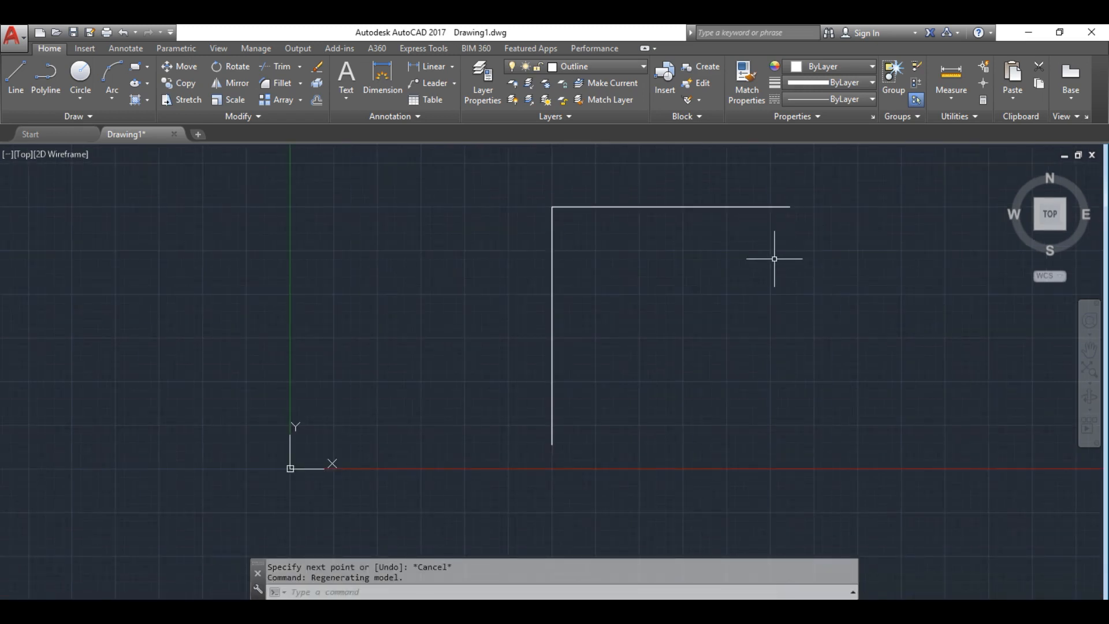
scroll(774, 259, "up", 2)
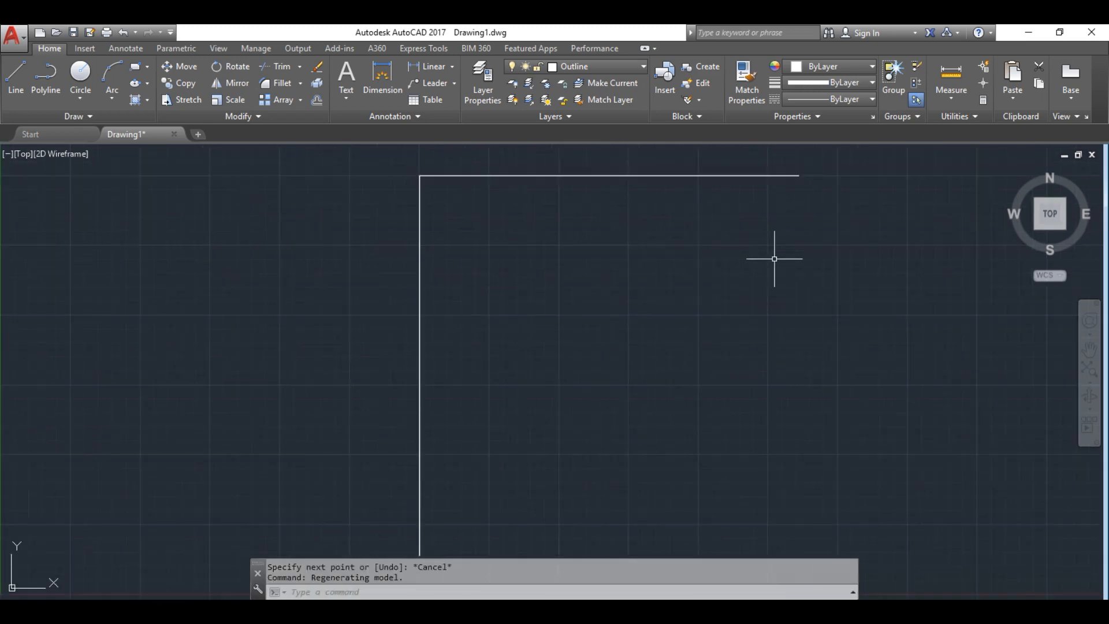
left_click(1089, 351)
left_click_drag(1019, 347, 1013, 331)
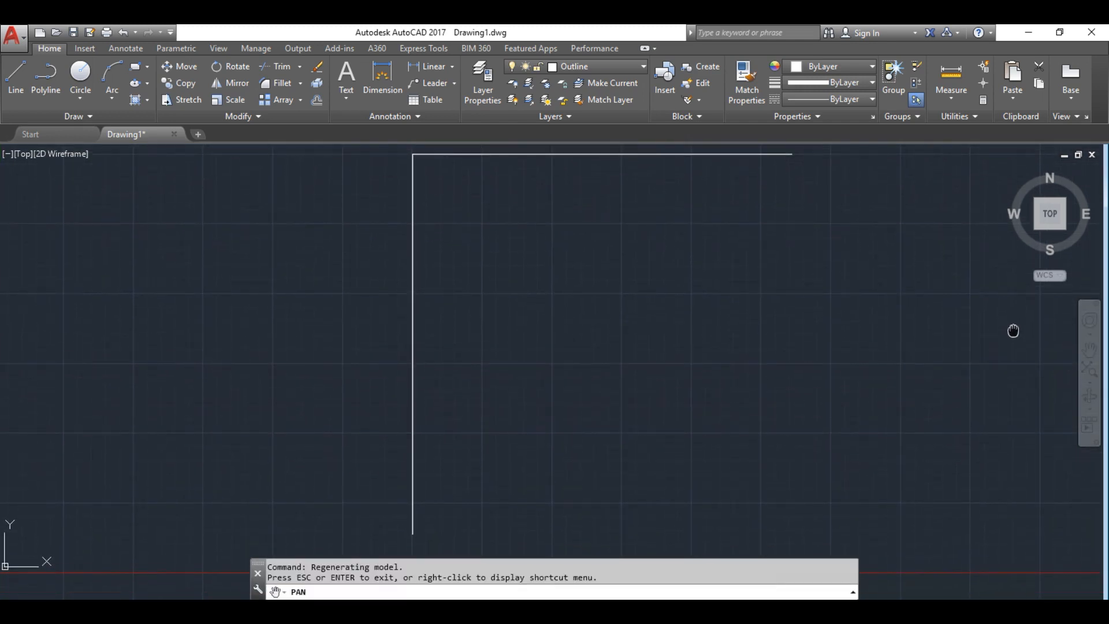
left_click(16, 75)
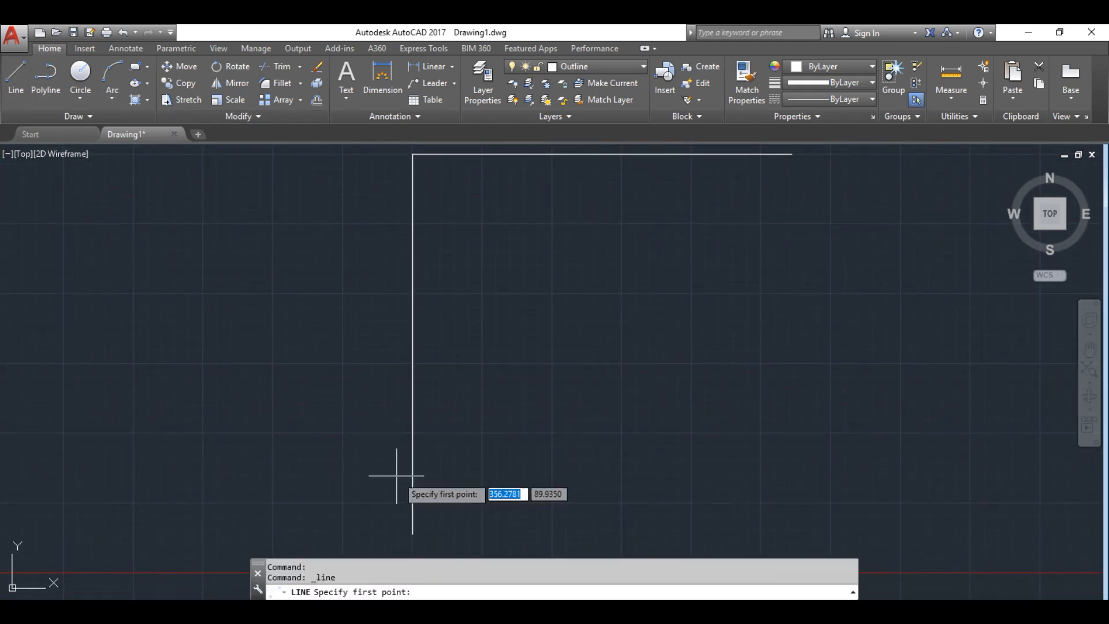
left_click(414, 531)
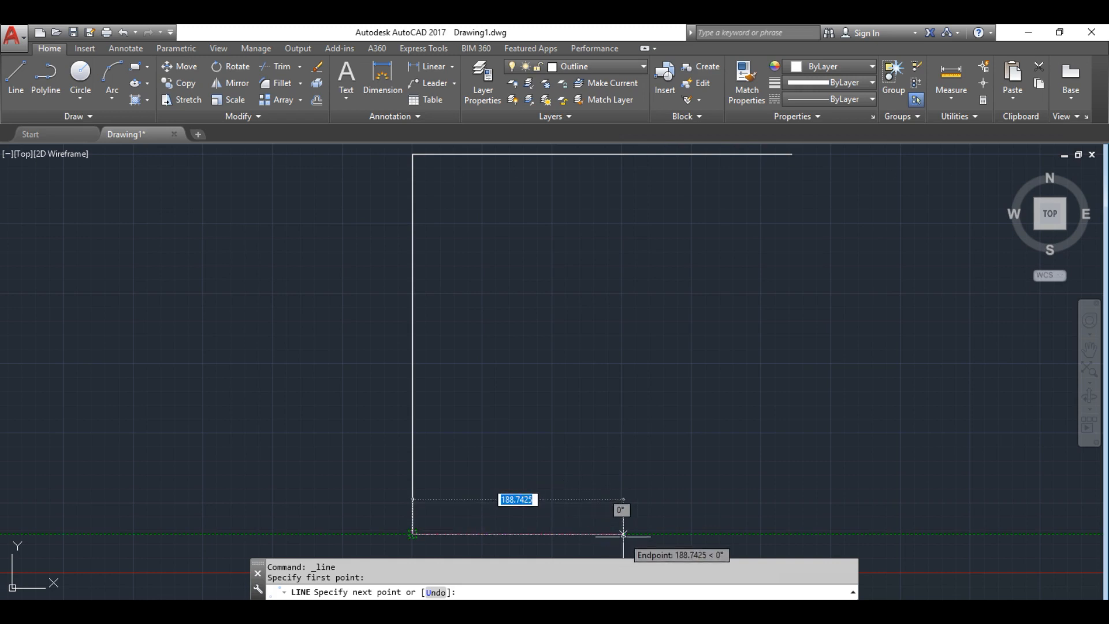
type("340")
key("Return")
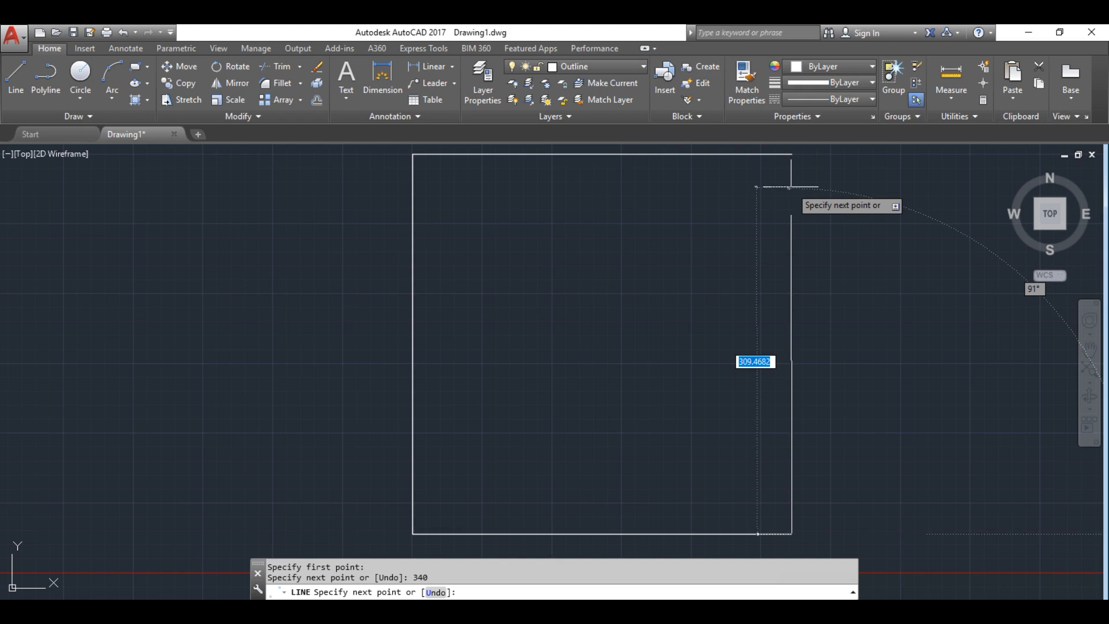
type("340")
key("Return")
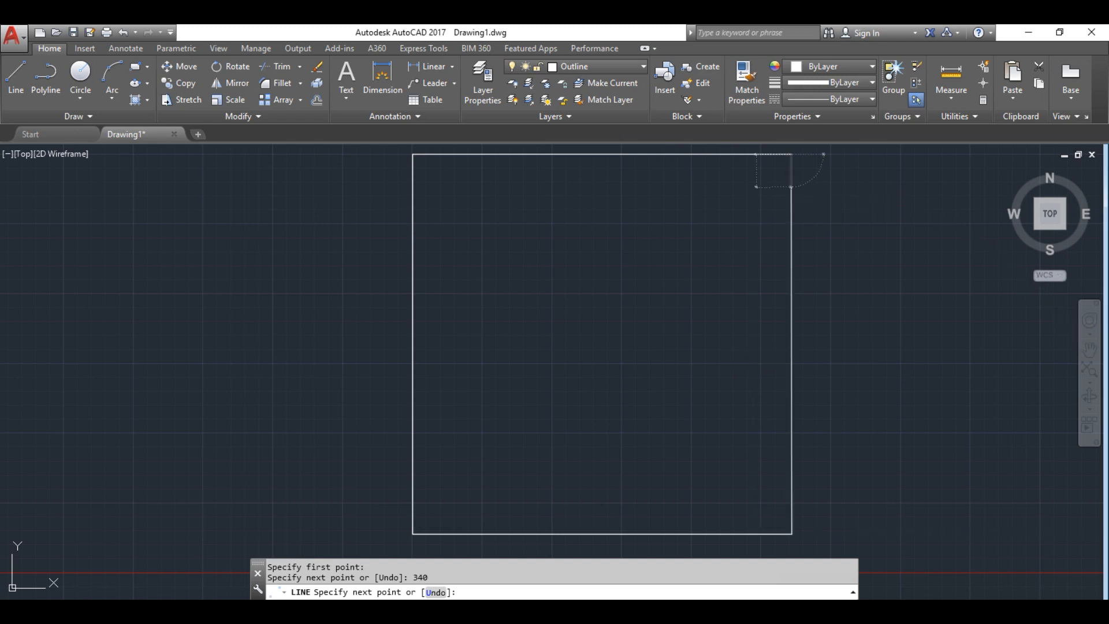
key("Escape")
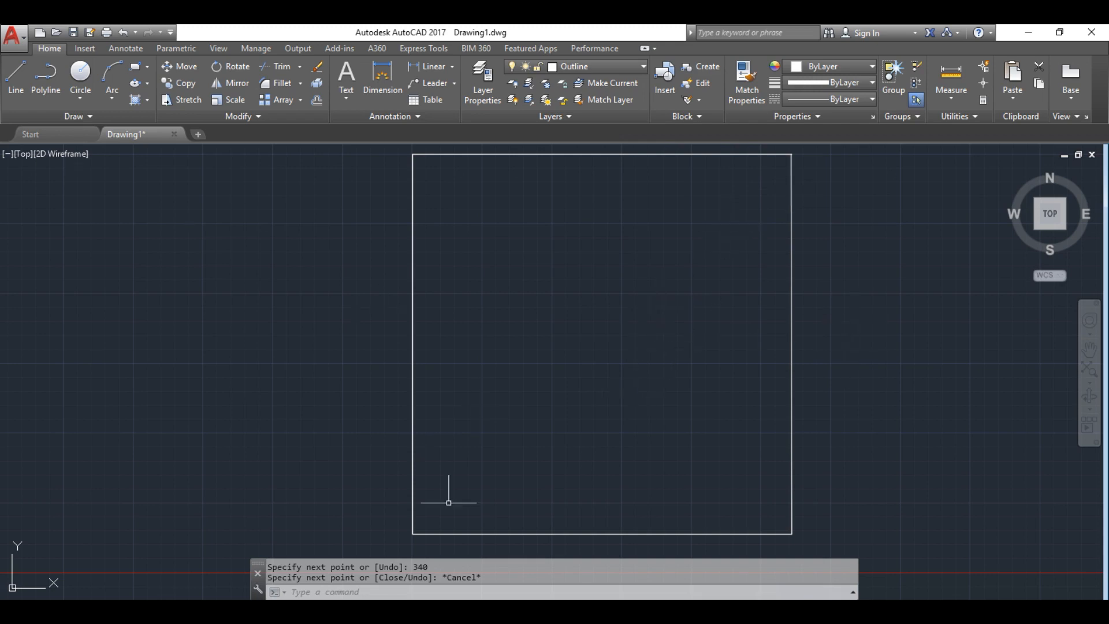
Check the border offset in the exam PDF figure, then draw lines 20 mm right and 20 mm down from the square's upper-left corner
mouse_move(425, 612)
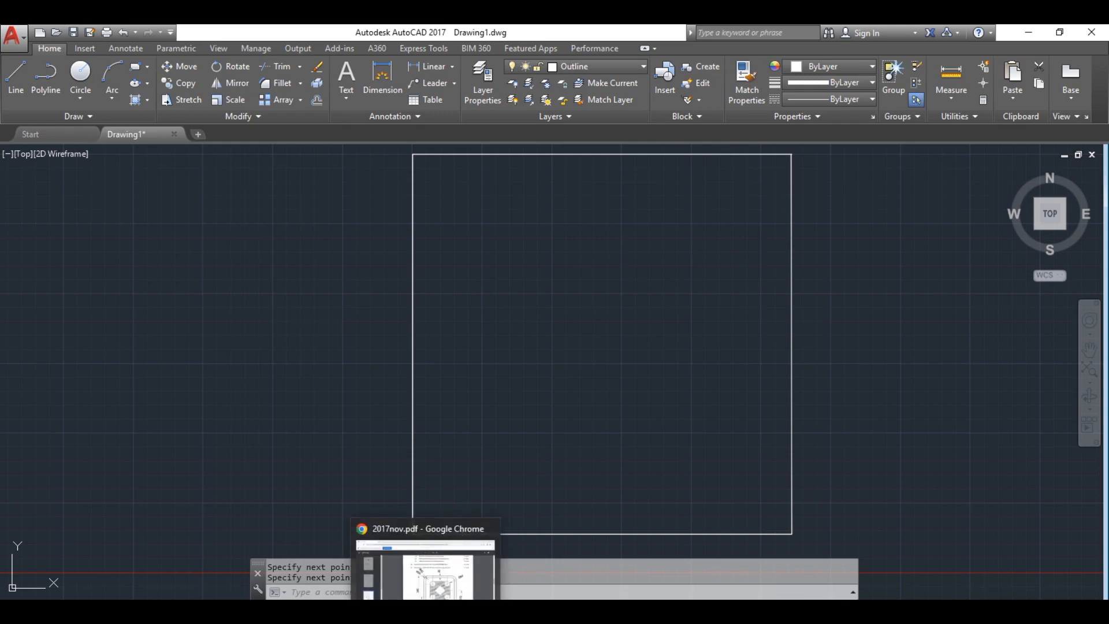
left_click(425, 613)
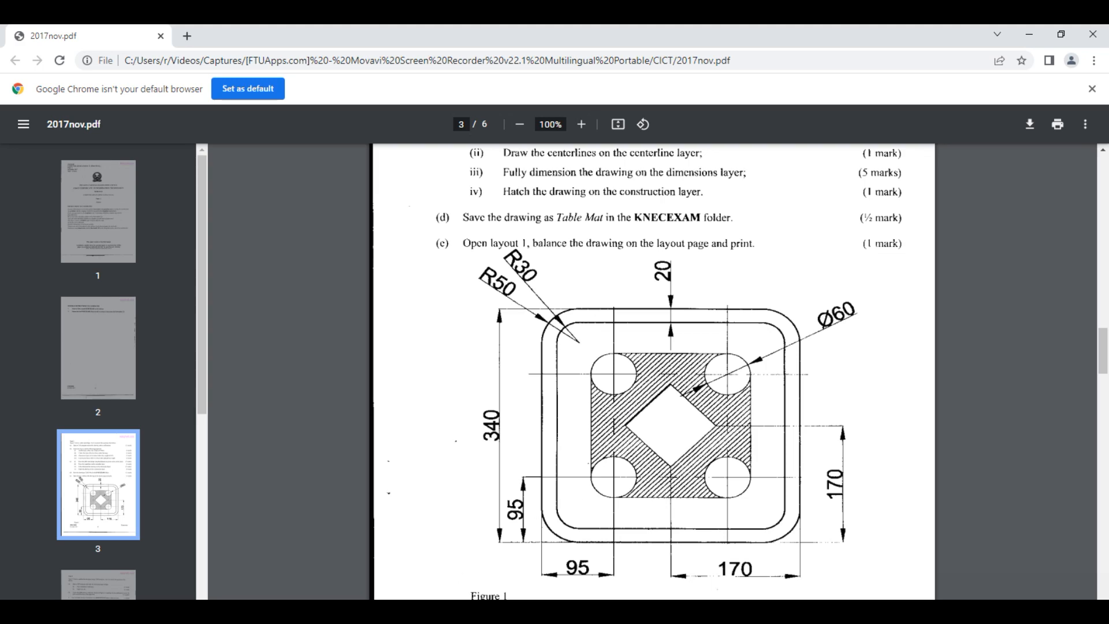
key("alt+Tab")
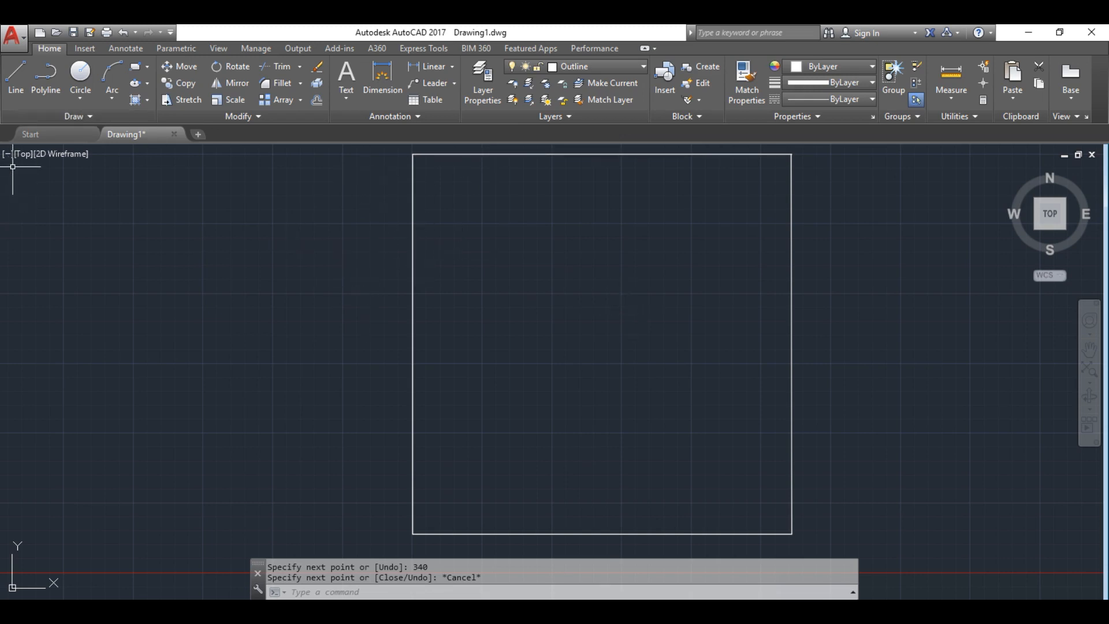
left_click(19, 85)
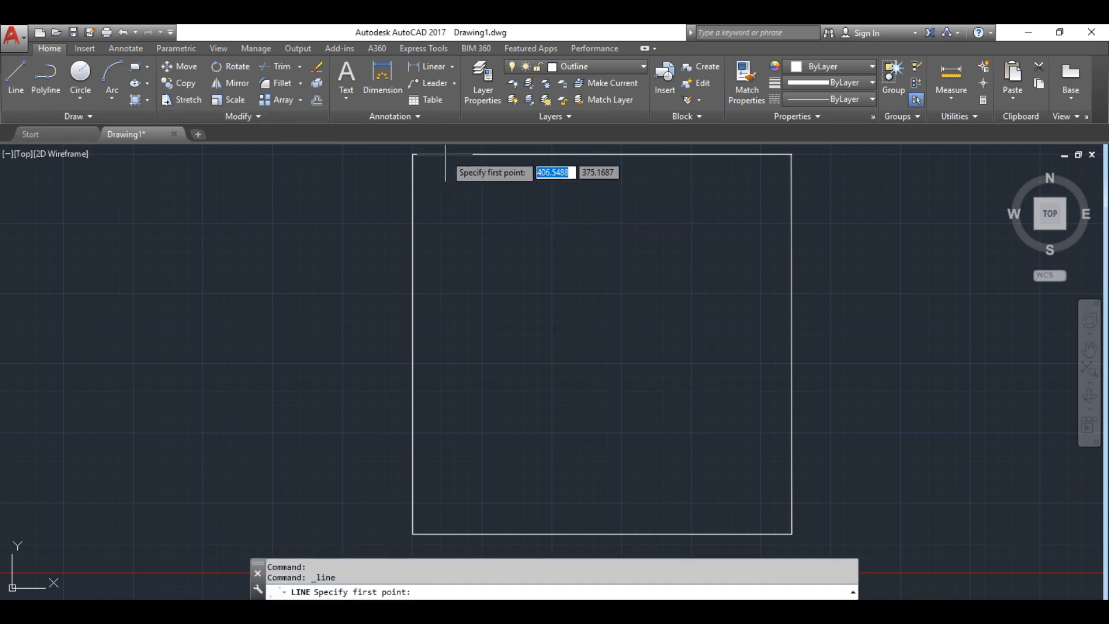
left_click(412, 154)
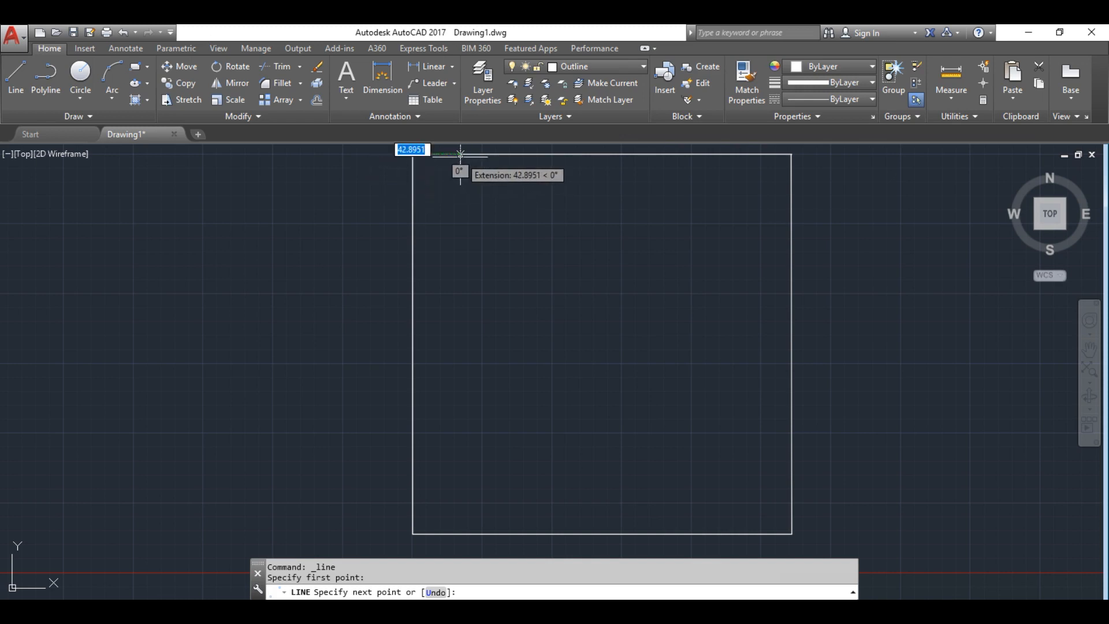
type("20")
key("Return")
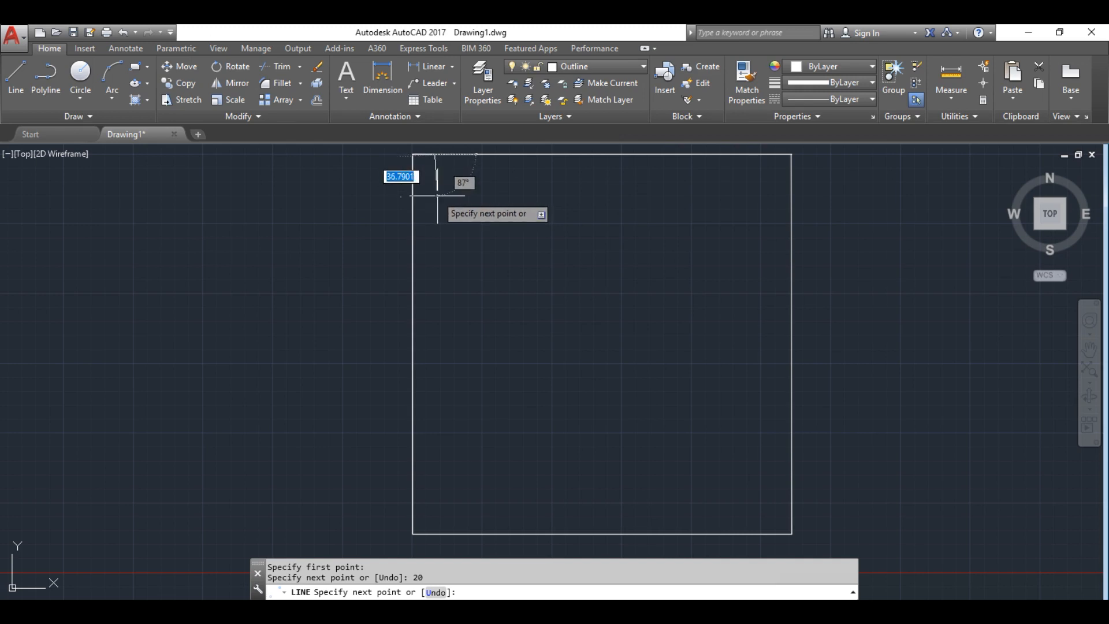
type("20")
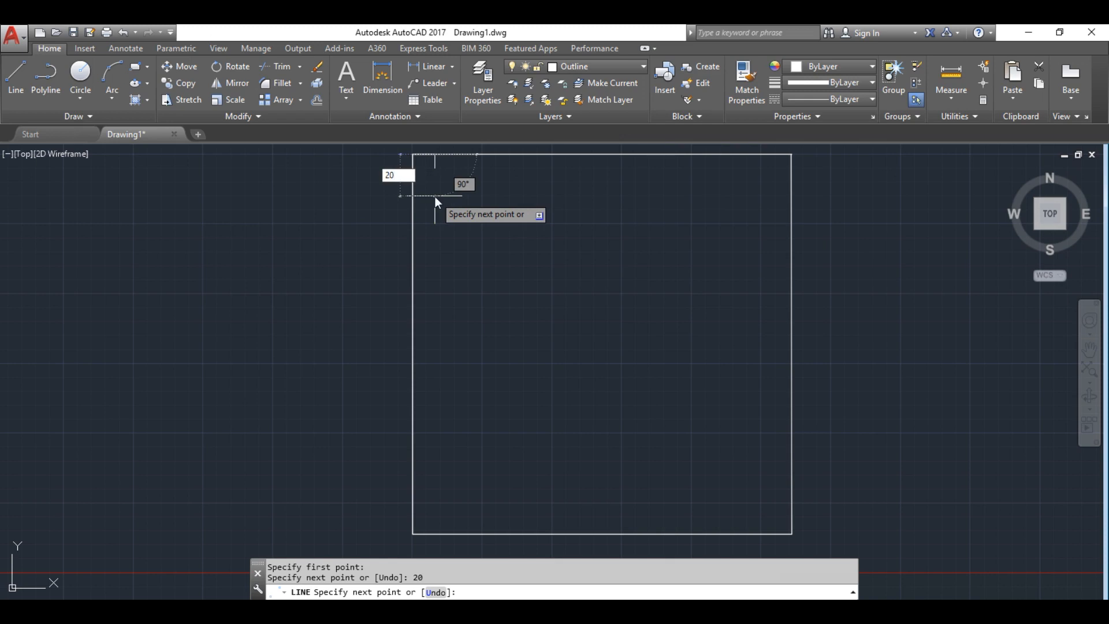
key("Return")
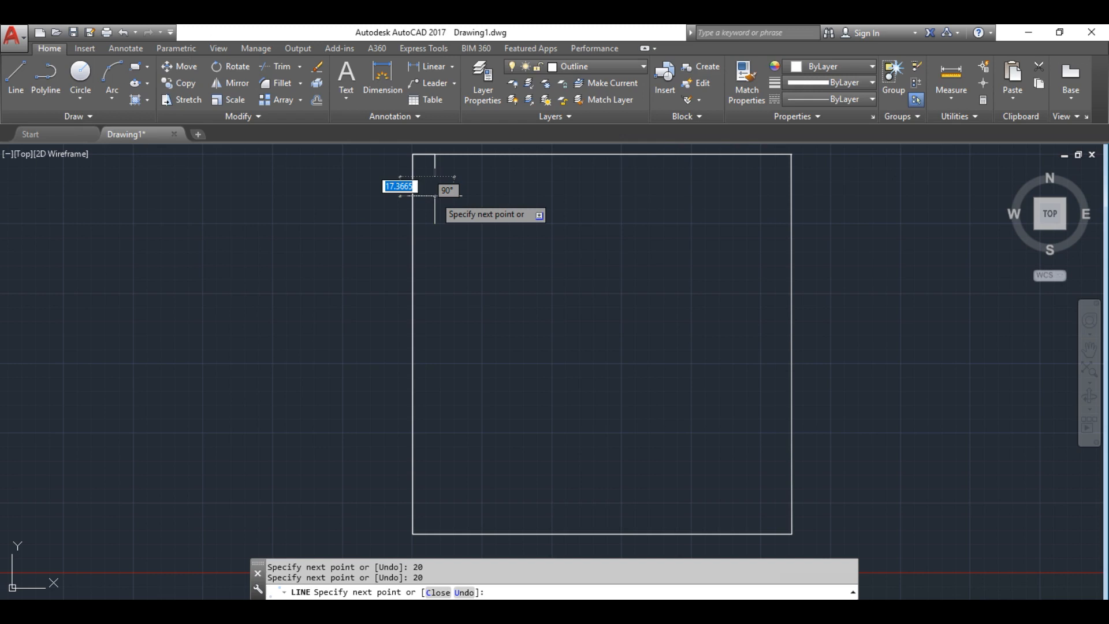
key("Escape")
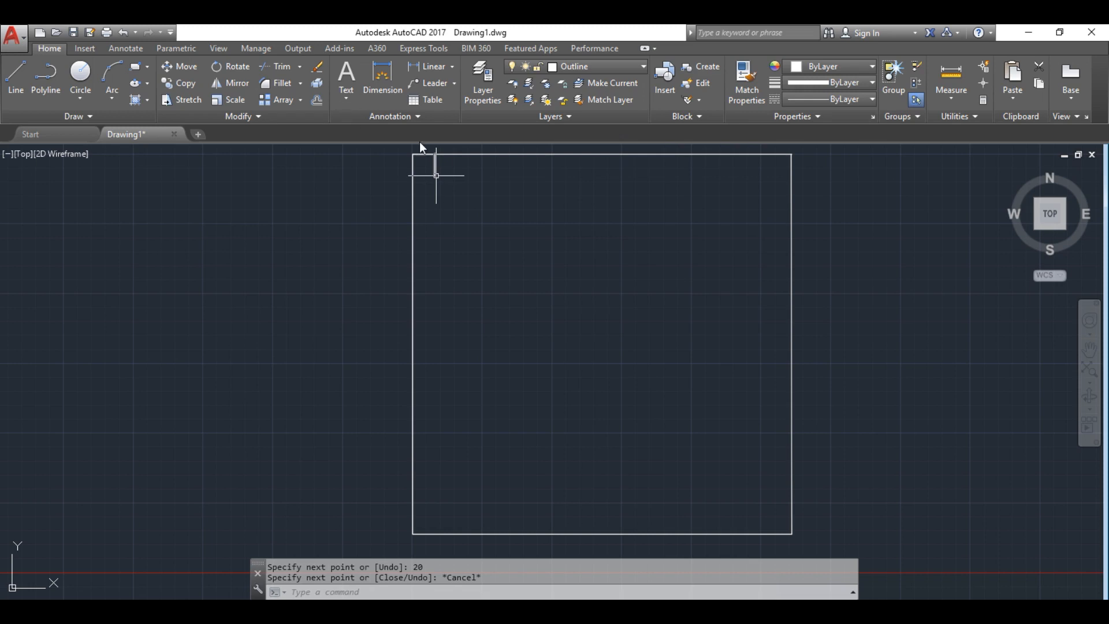
Recheck the exam figure and draw the inner square's top side 300 mm to the right from the lower end of the short offset line
left_click(16, 78)
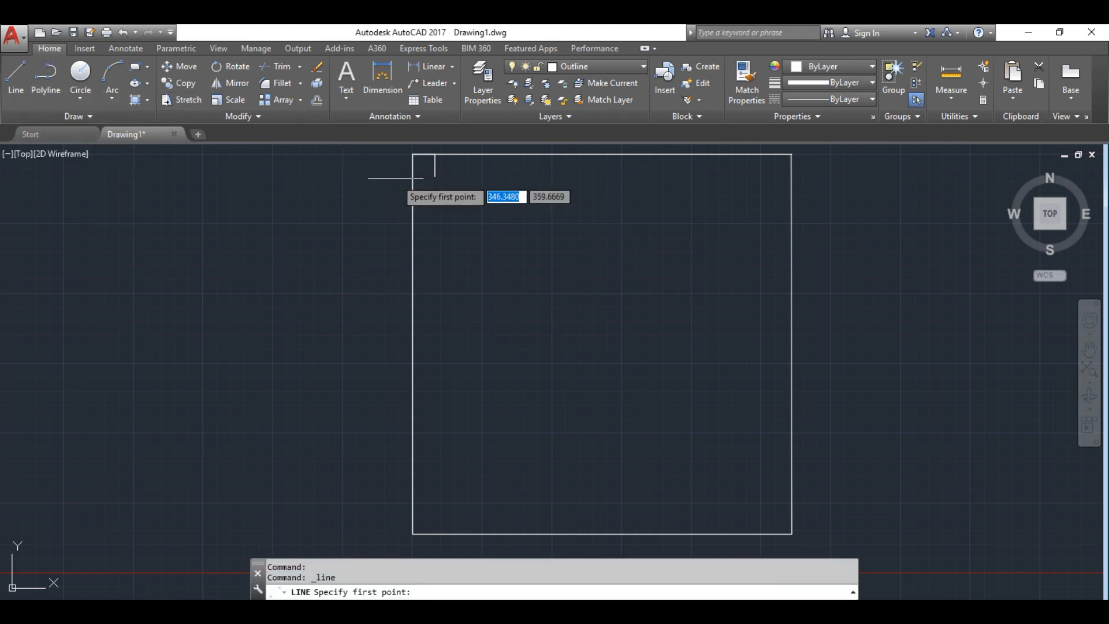
left_click(435, 176)
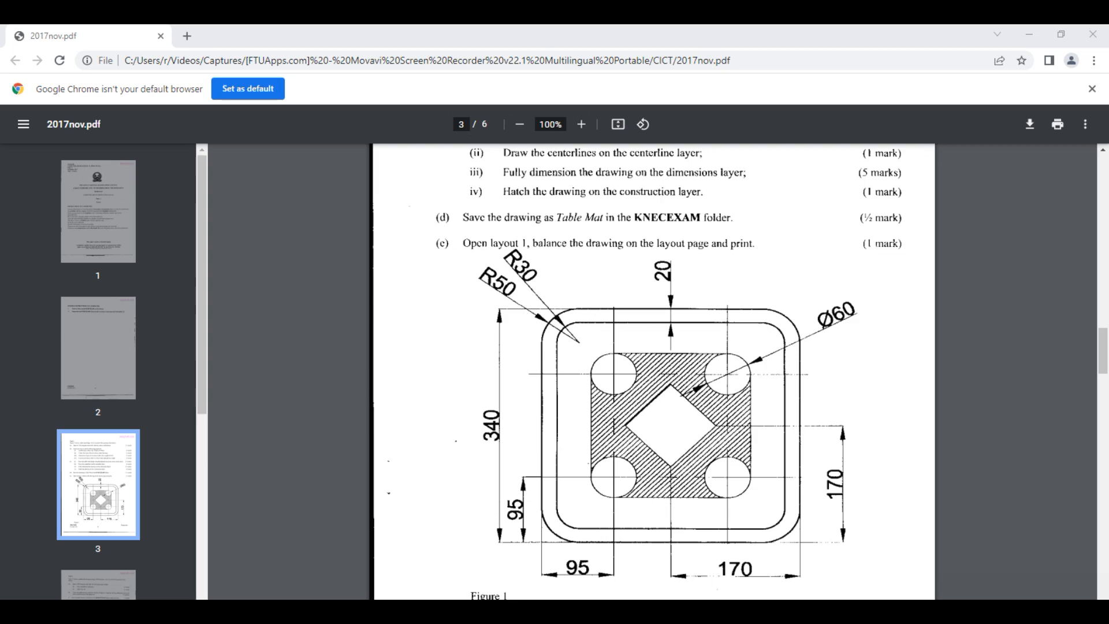
mouse_move(493, 612)
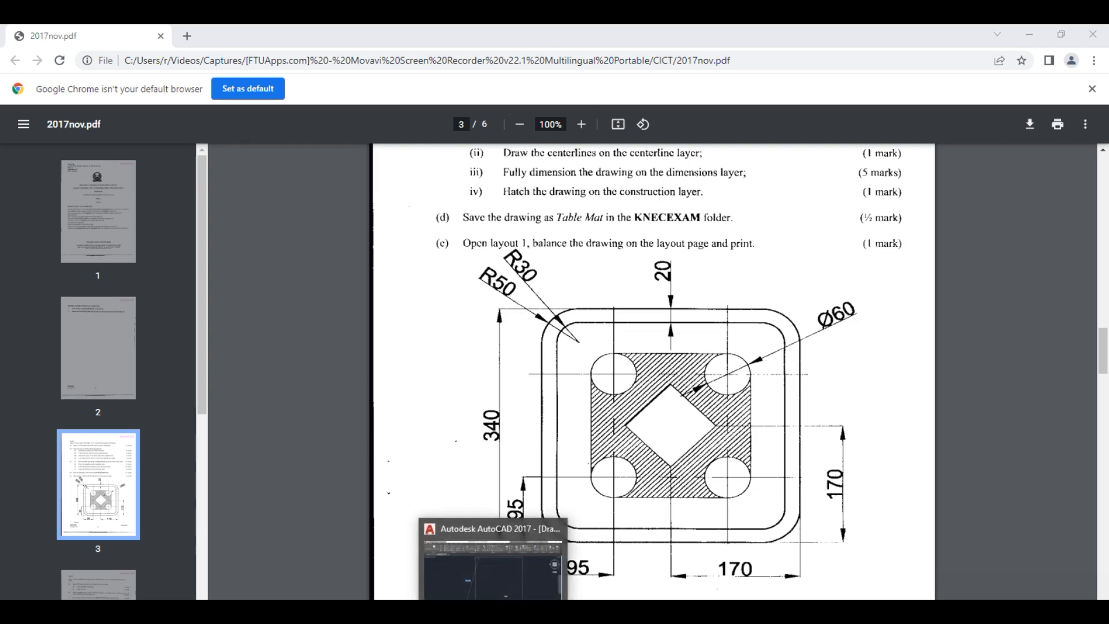
left_click(493, 569)
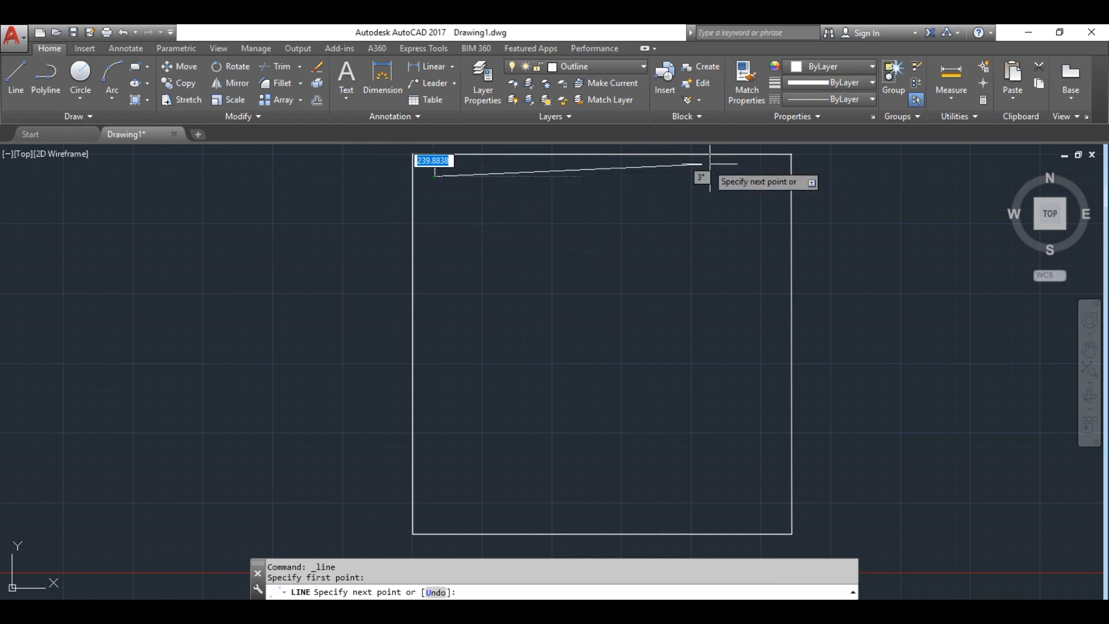
type("30")
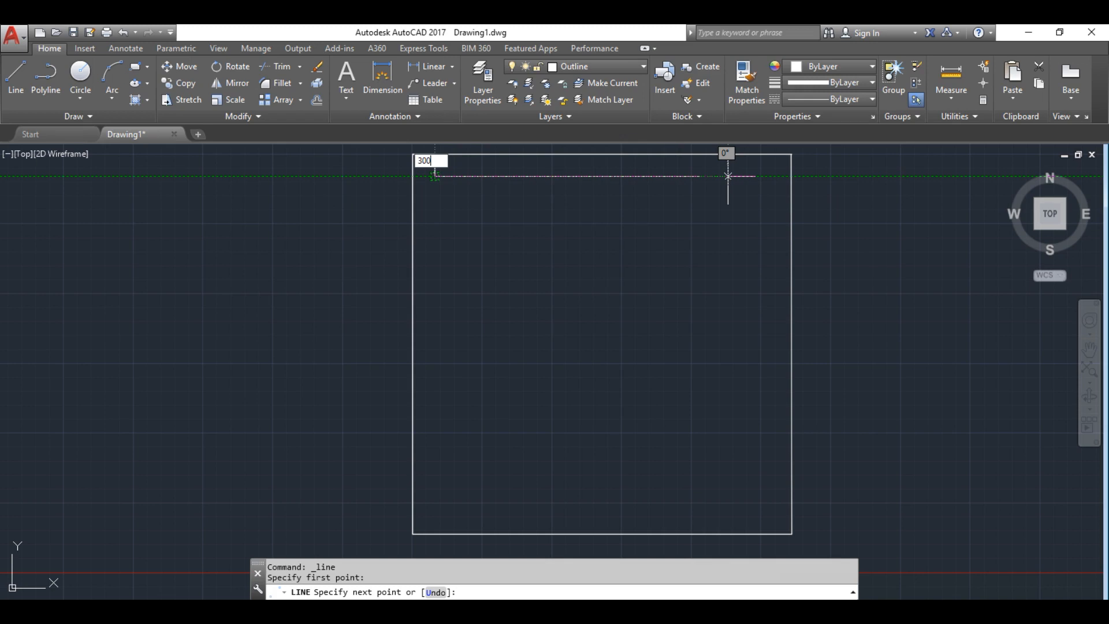
type("0")
key("Return")
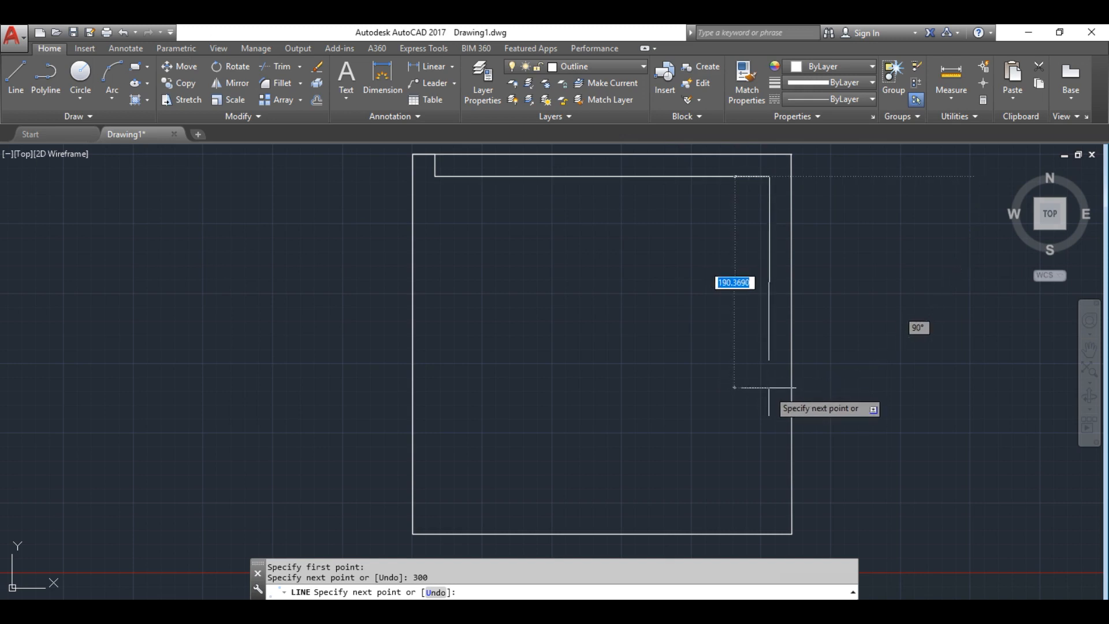
Draw the inner square's right side 300 mm downward from the right end of its top side
type("300")
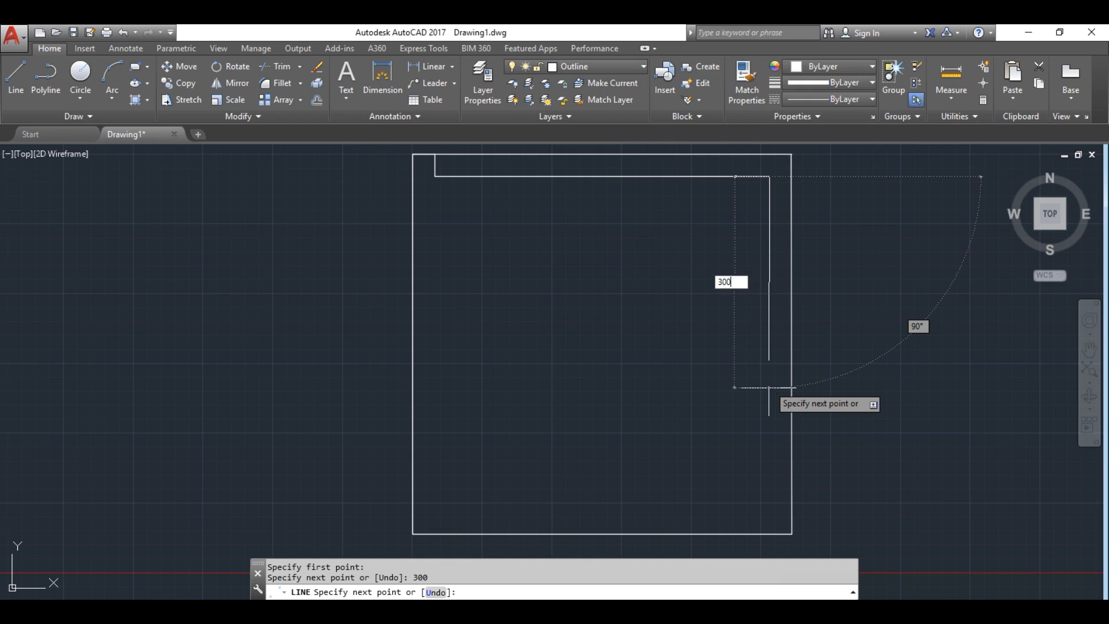
key("Return")
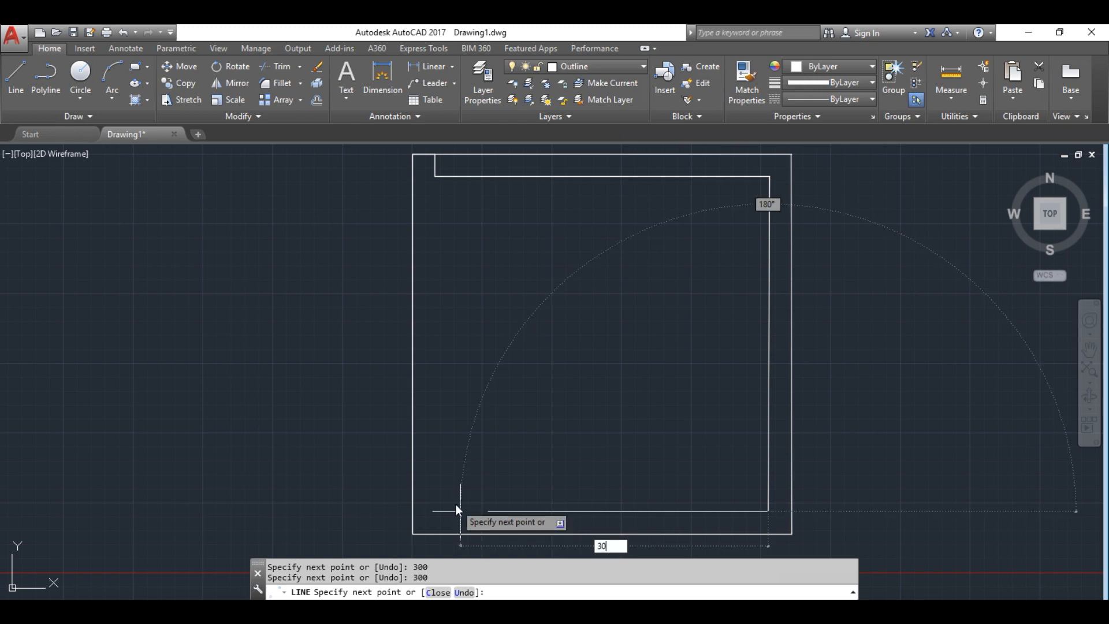
type("30")
key("Return")
key("Return")
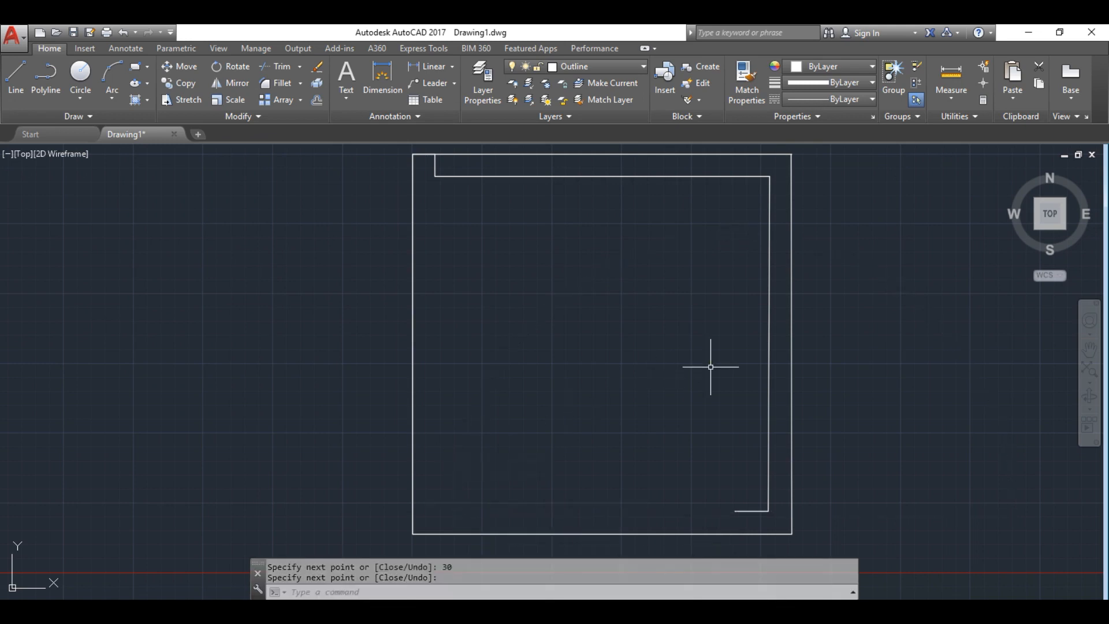
left_click(744, 511)
key("Delete")
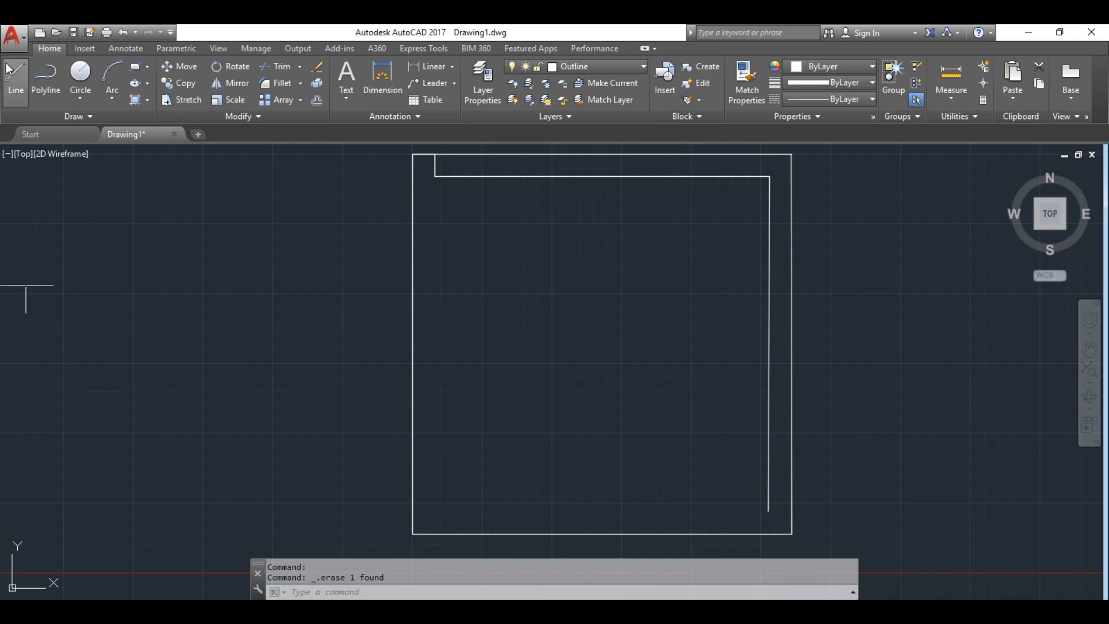
Complete the inner square with 300 mm bottom and left sides, then erase the short vertical line connecting it to the outer square
left_click(16, 78)
left_click(769, 511)
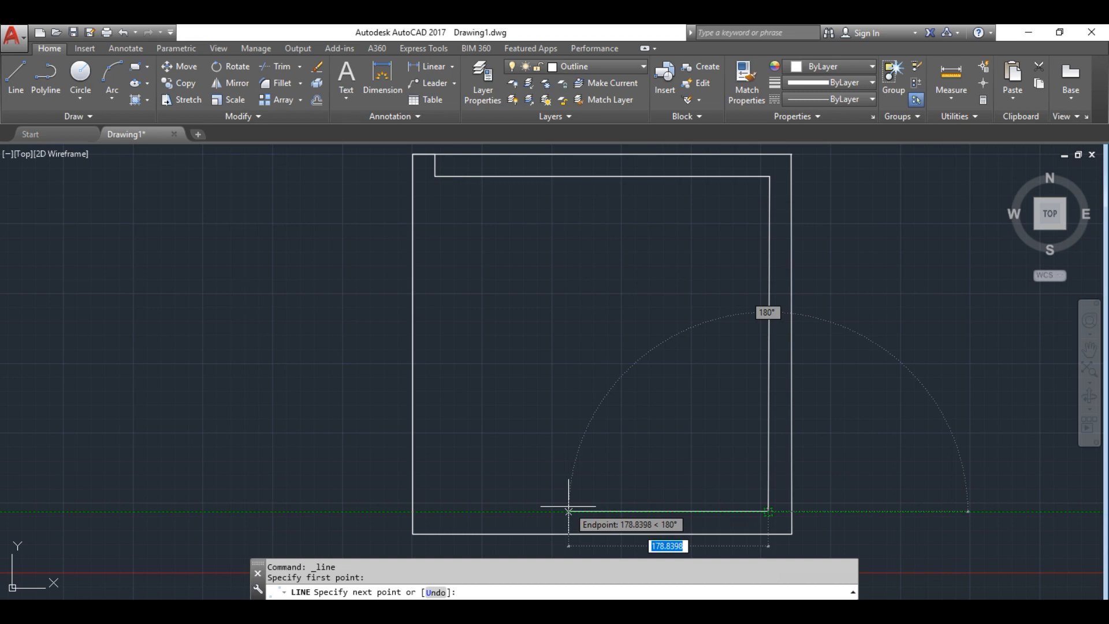
type("300")
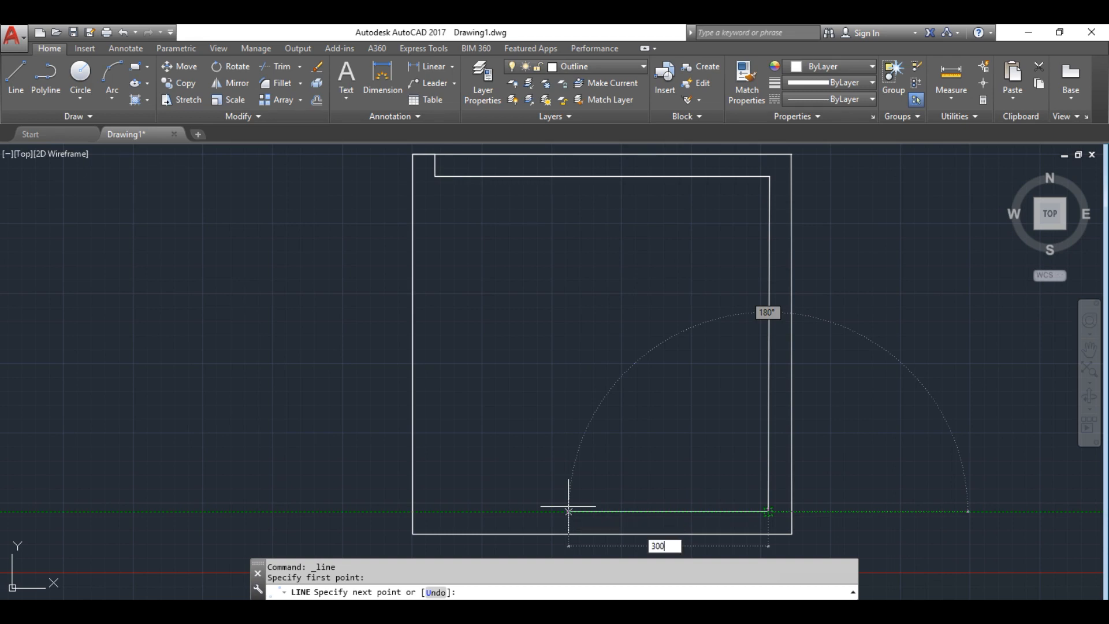
key("Return")
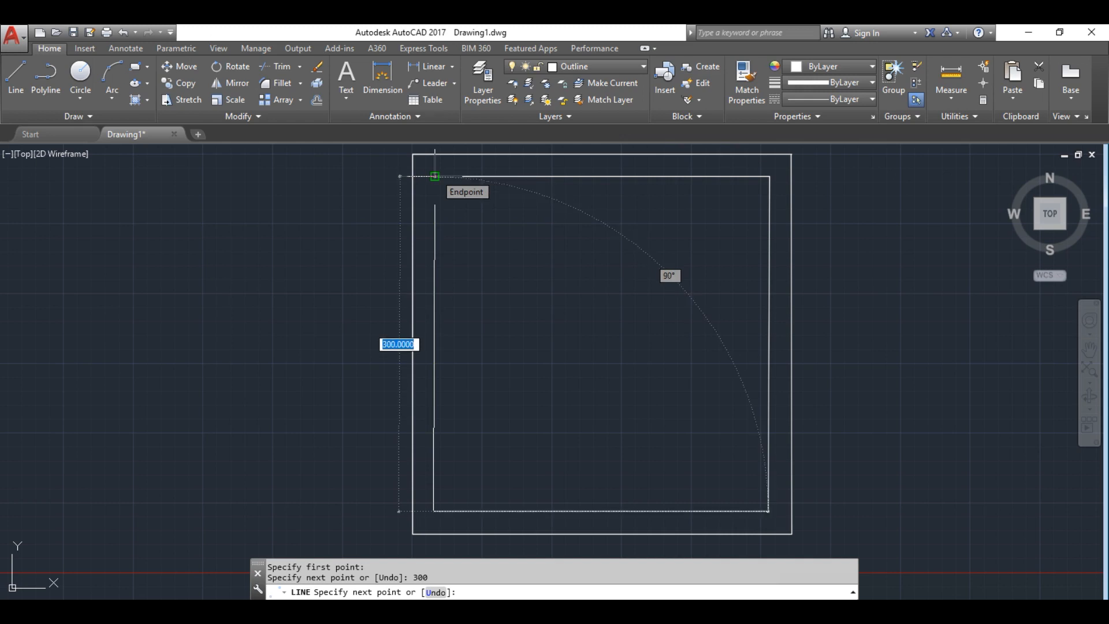
type("300")
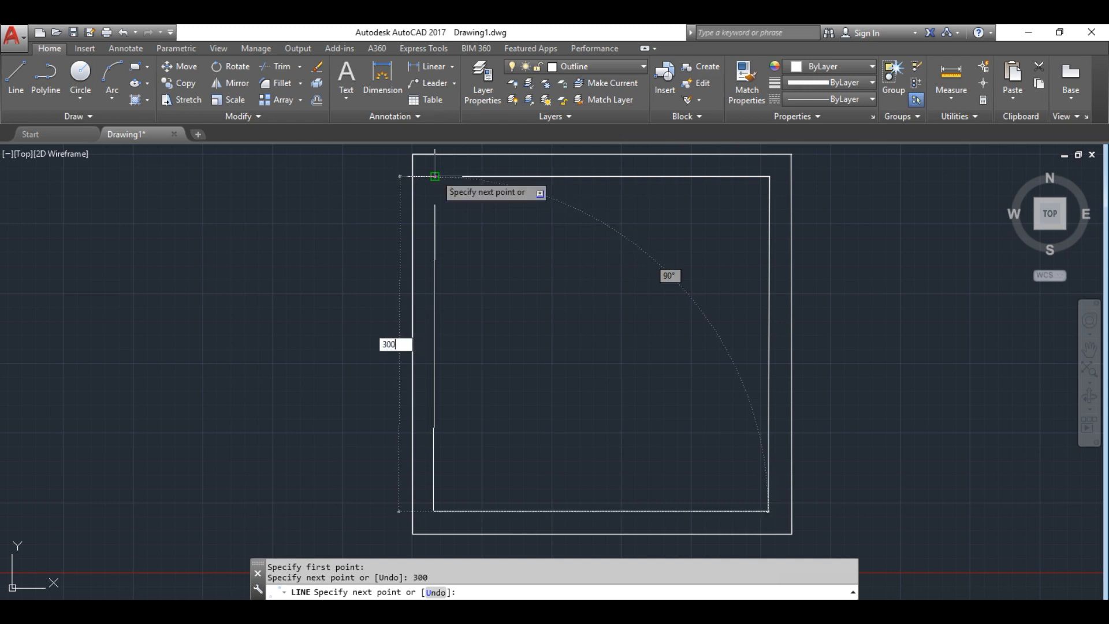
key("Return")
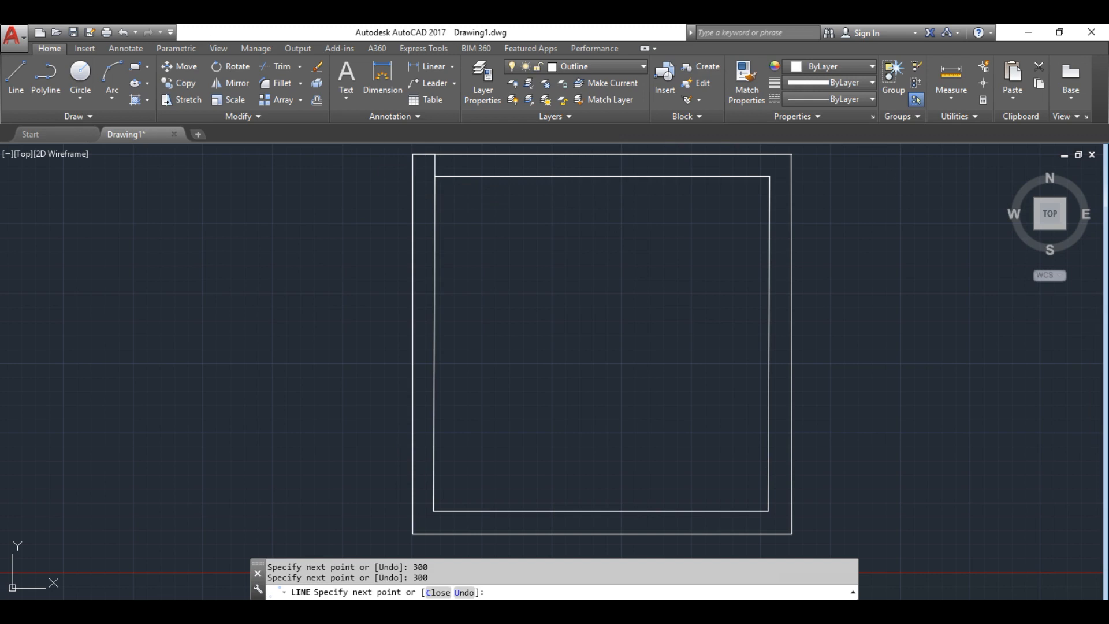
key("Return")
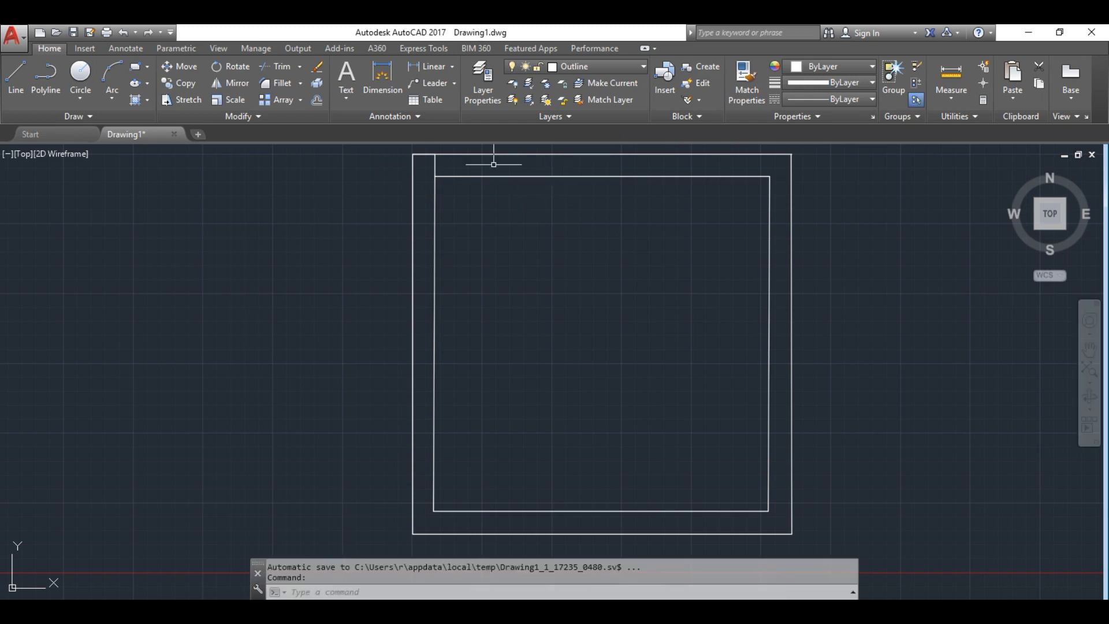
left_click(435, 165)
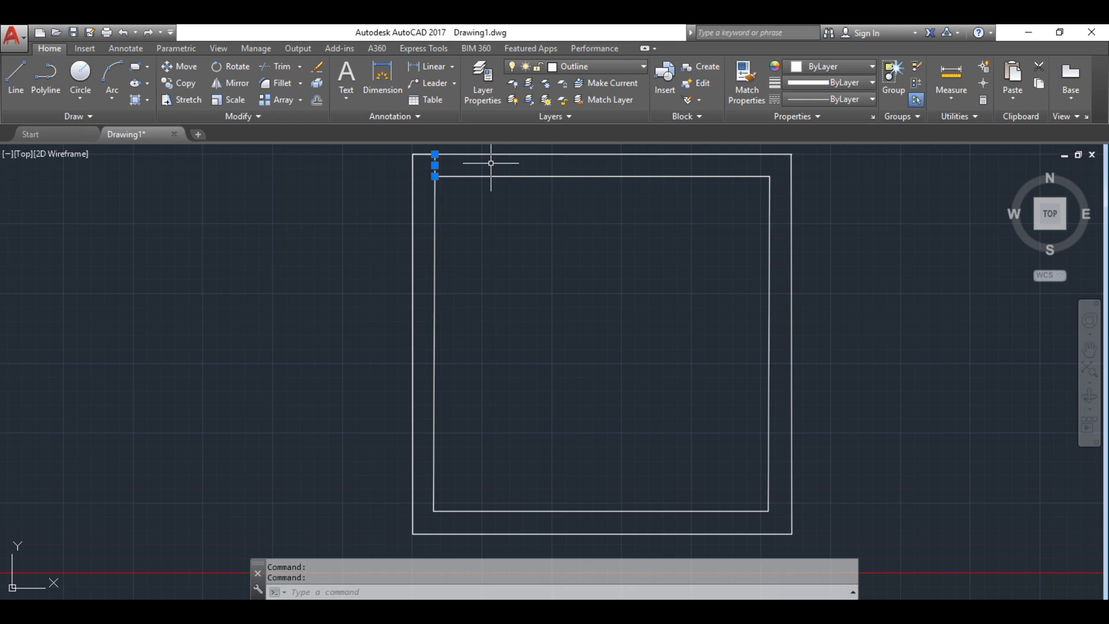
key("Delete")
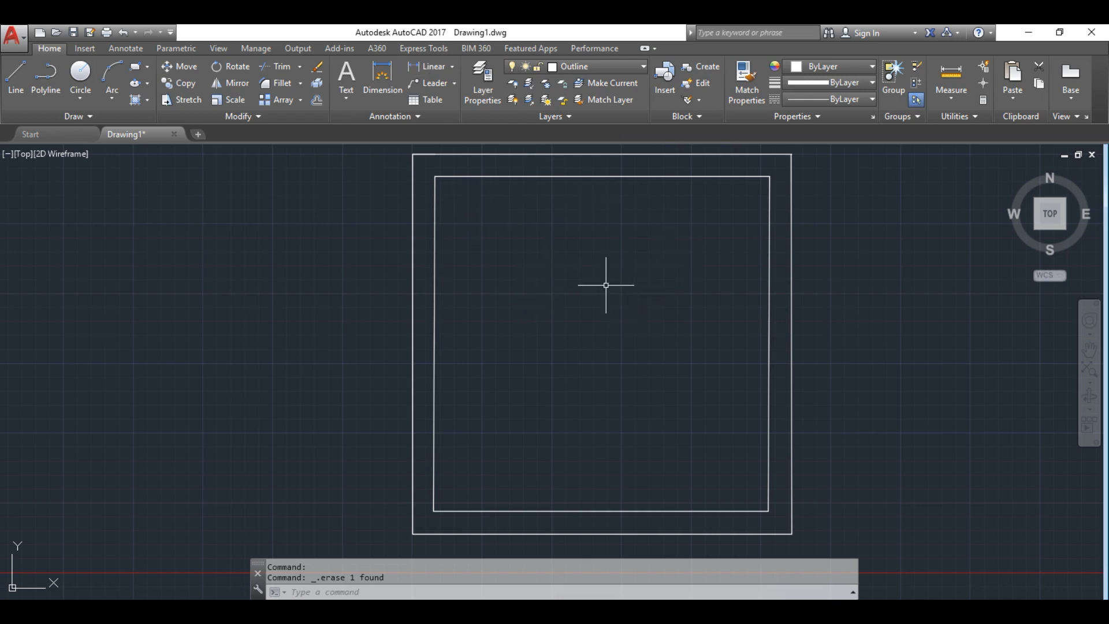
Make the Center line layer current
left_click(488, 94)
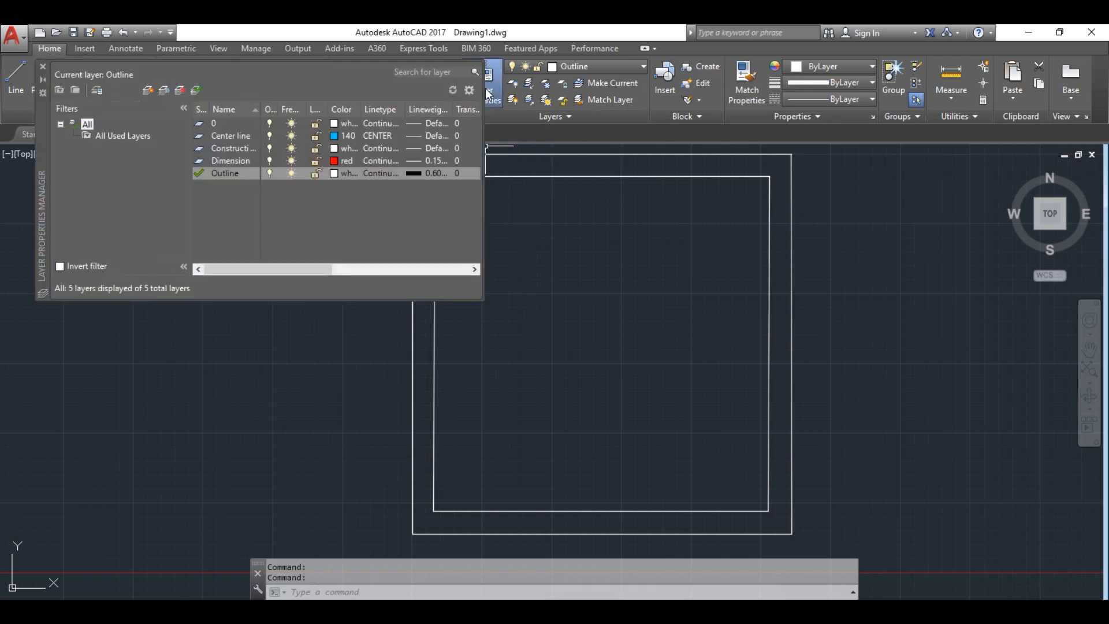
double_click(199, 138)
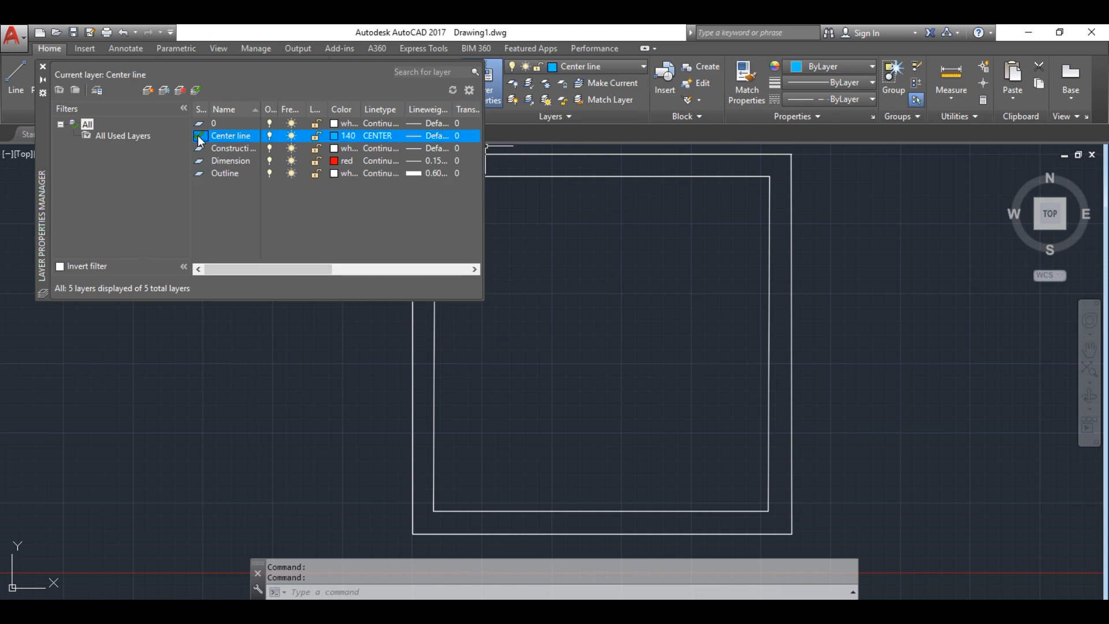
left_click(43, 67)
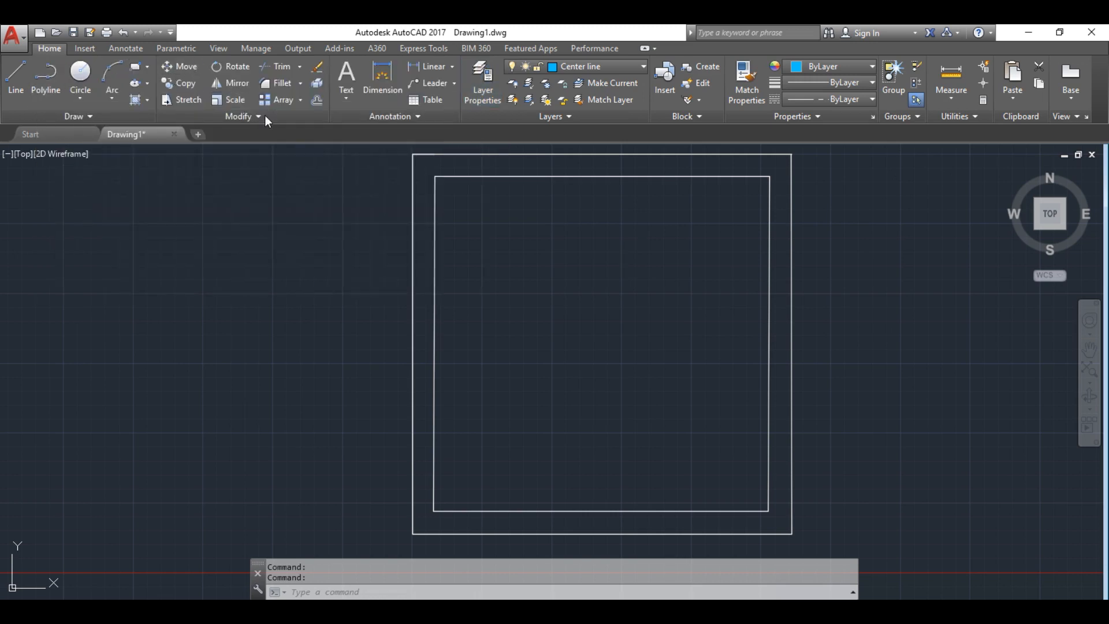
Check the exam PDF figure, then draw lines 65 mm up from the outer square's lower-left corner and 65 mm right
key("alt+Tab")
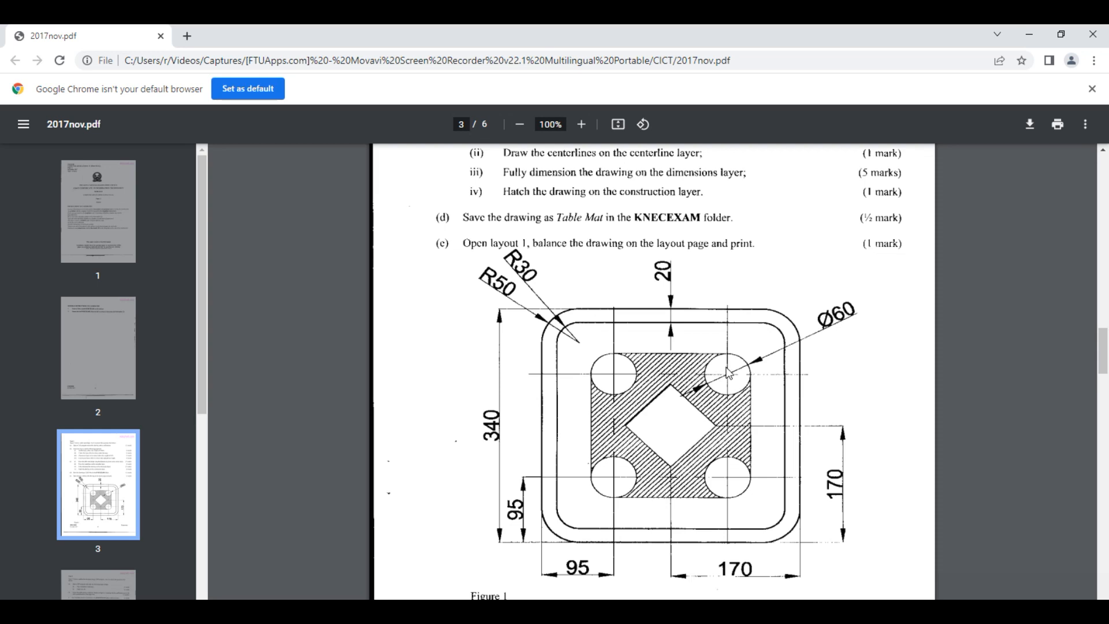
left_click(1031, 595)
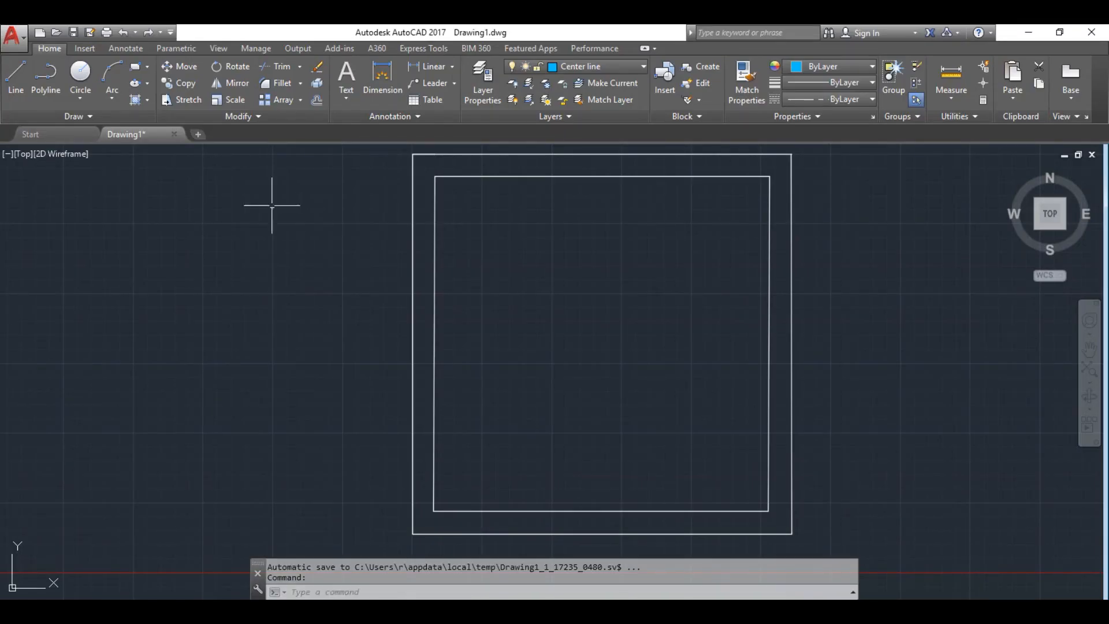
left_click(19, 84)
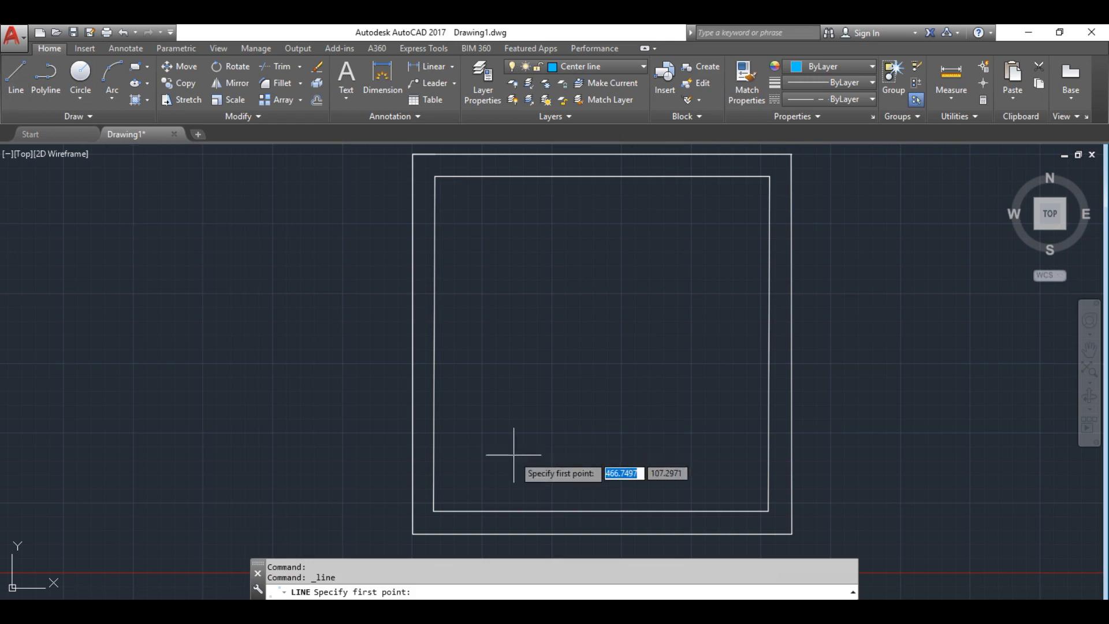
left_click(412, 533)
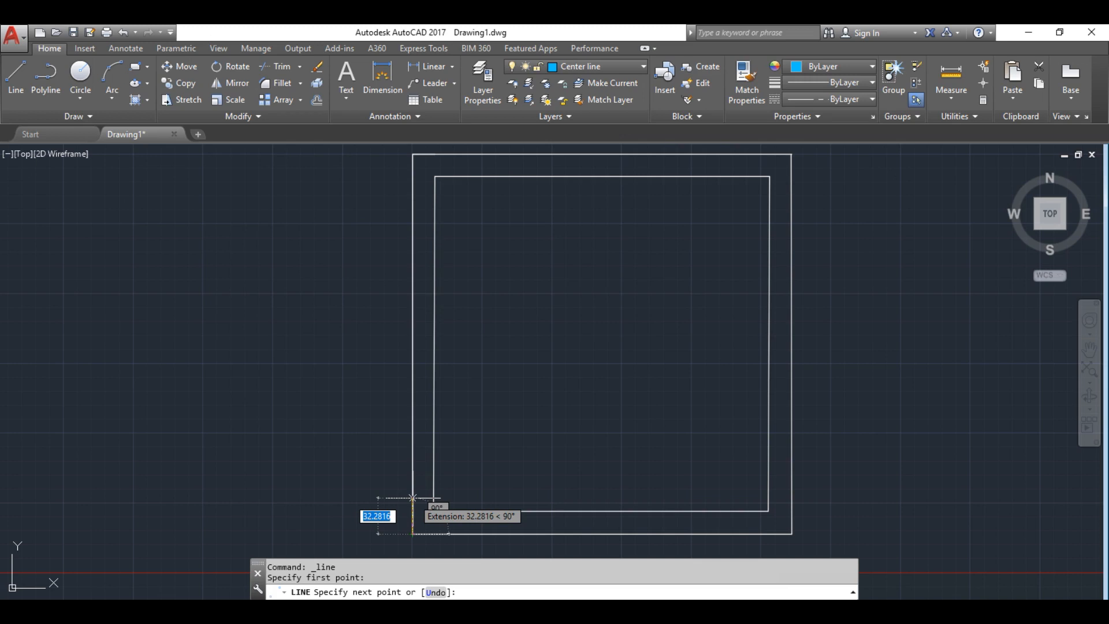
type("65")
key("Return")
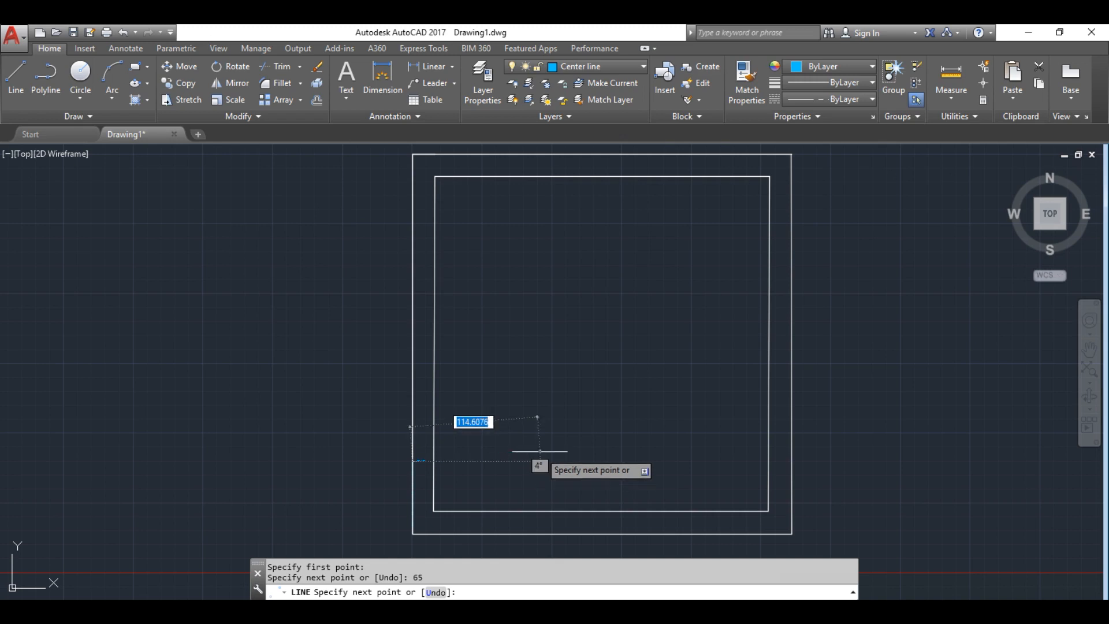
type("65")
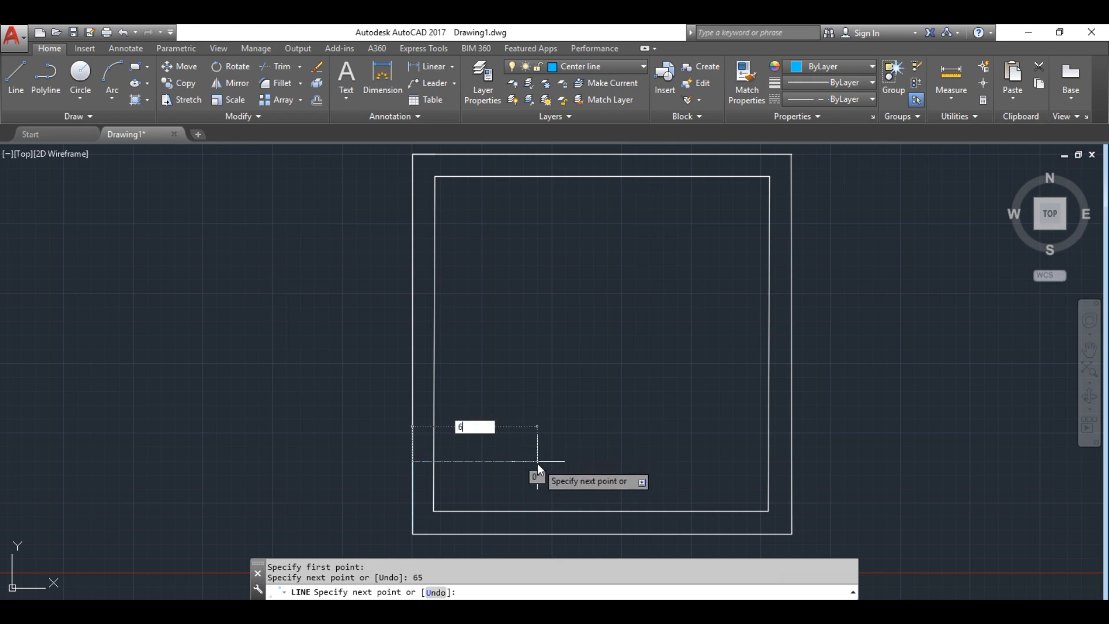
key("Return")
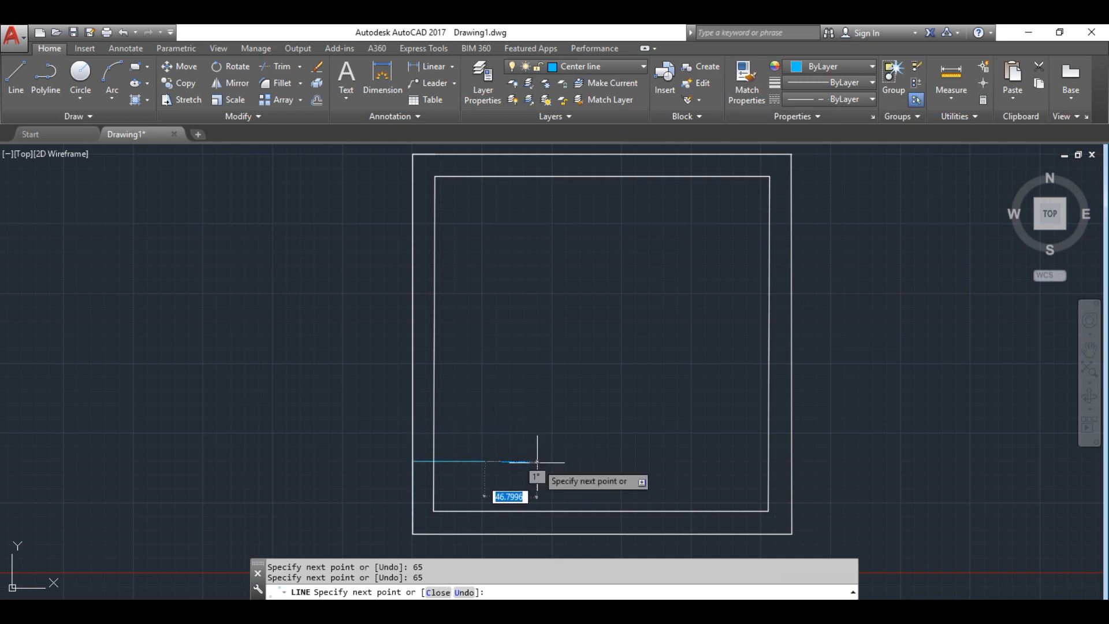
key("Escape")
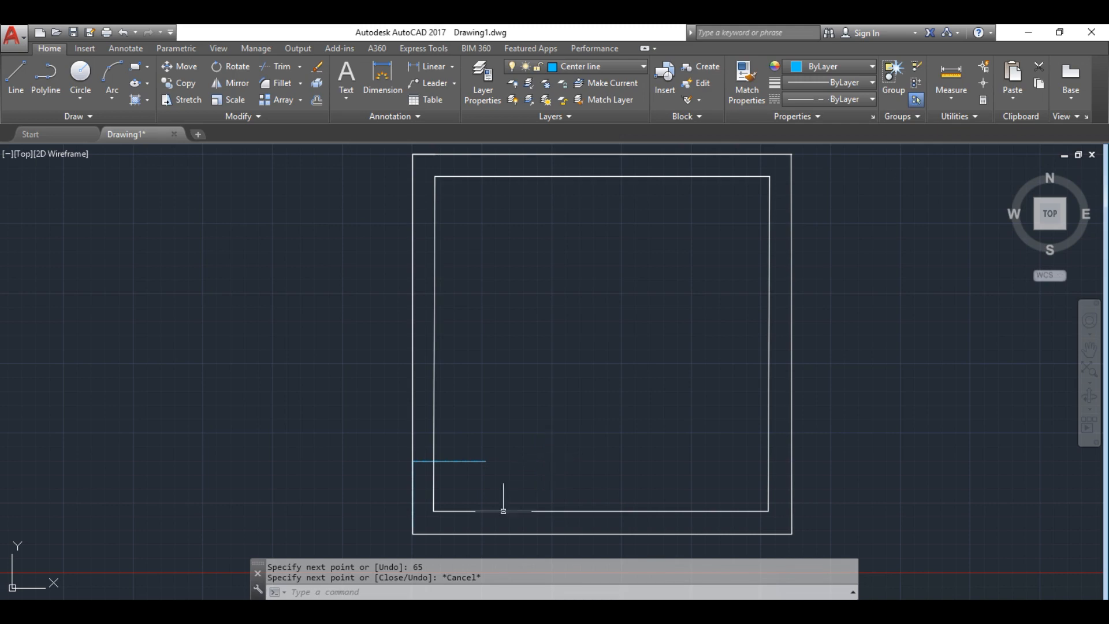
Recheck the exam figure and draw center lines 210 mm up and 210 mm right from the end of the short horizontal line
key("alt+Tab")
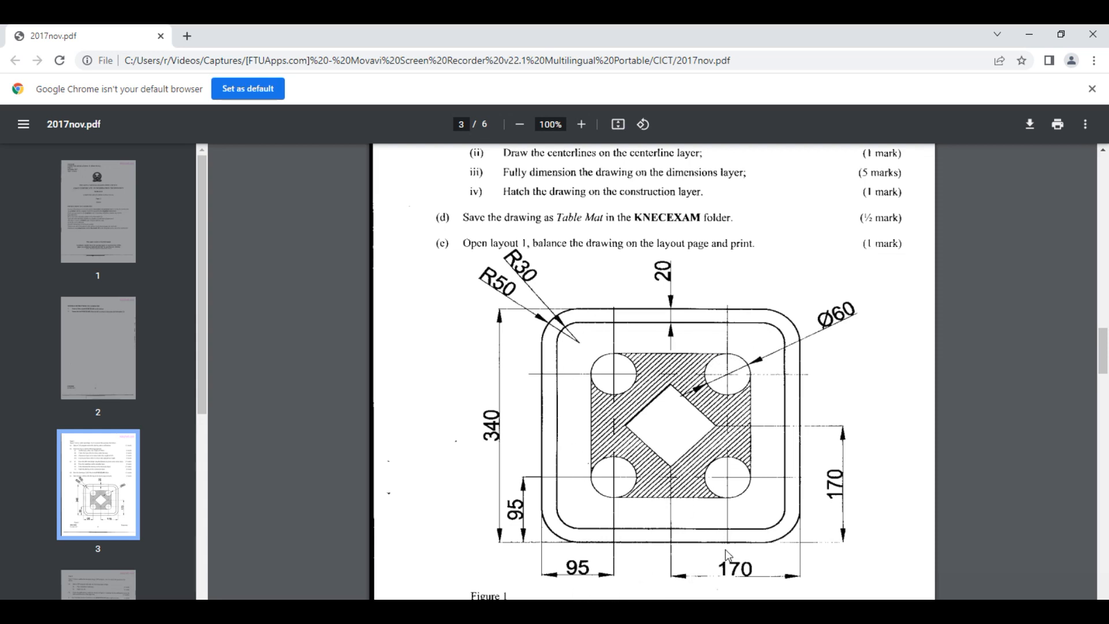
key("alt+Tab")
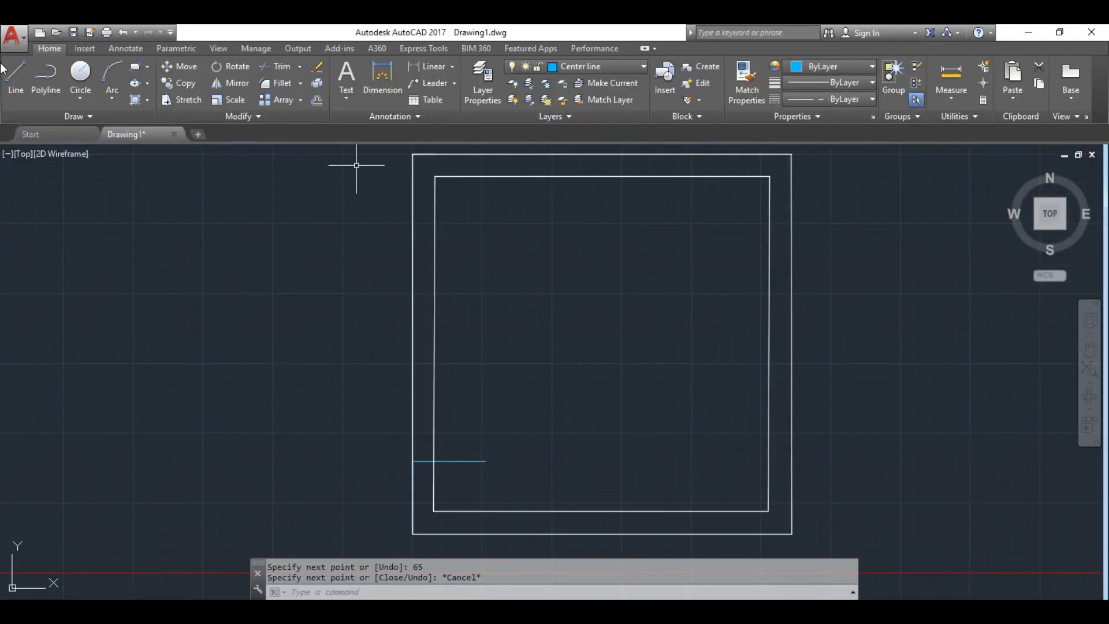
left_click(16, 74)
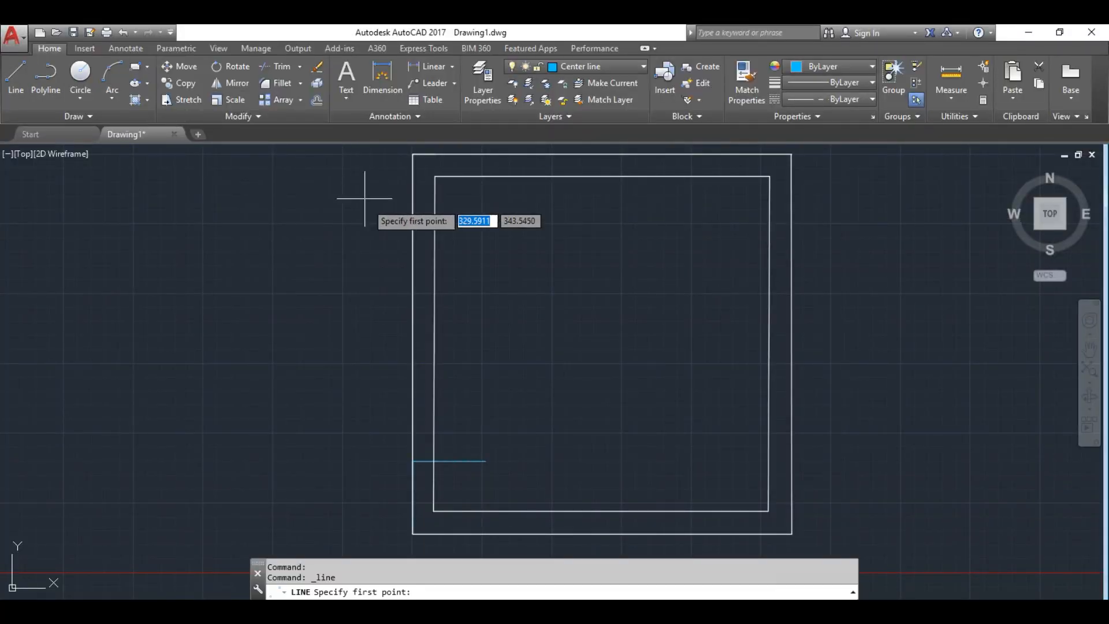
left_click(485, 461)
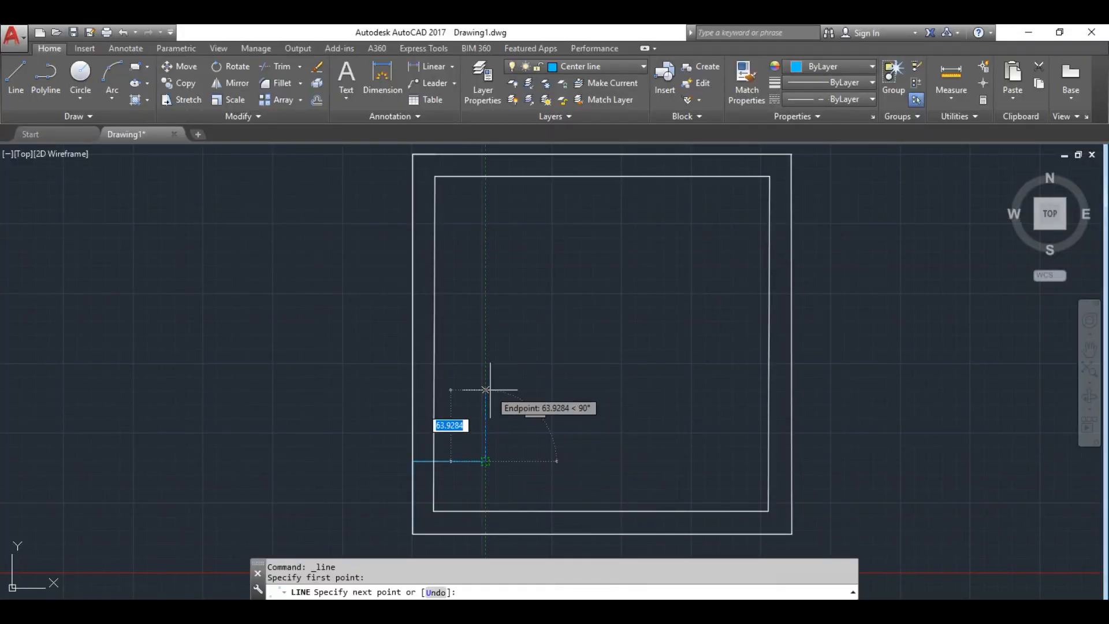
type("210")
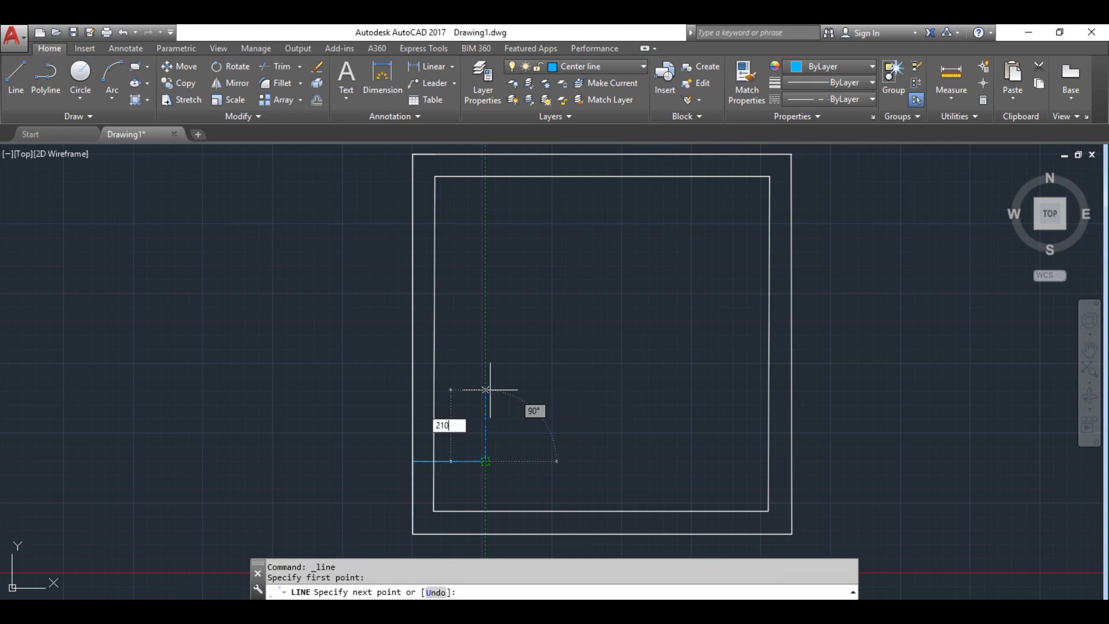
key("Return")
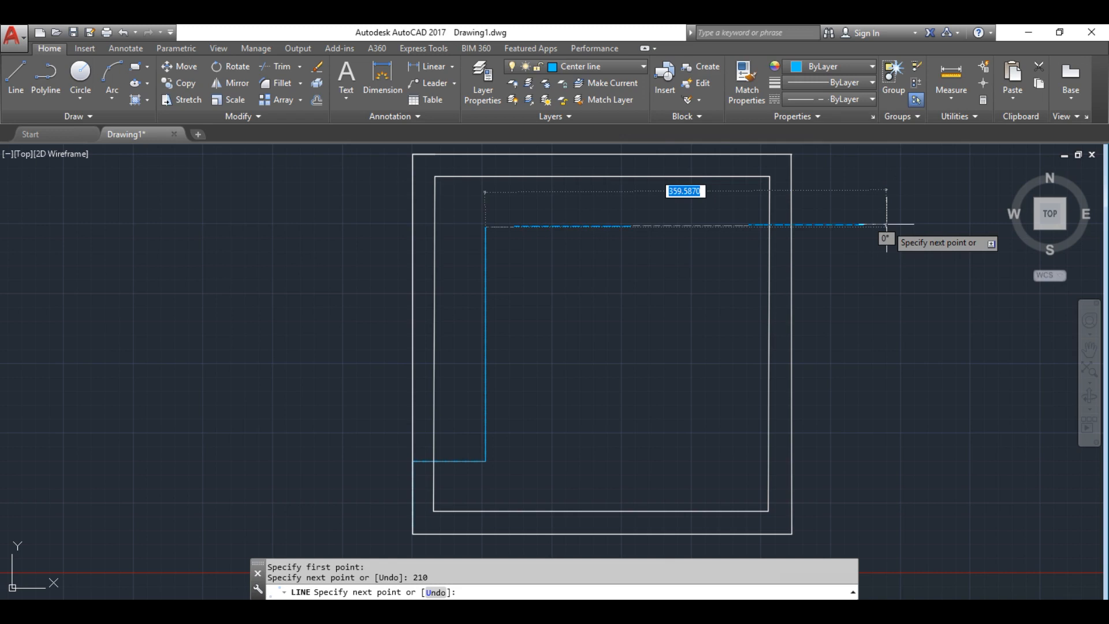
type("21")
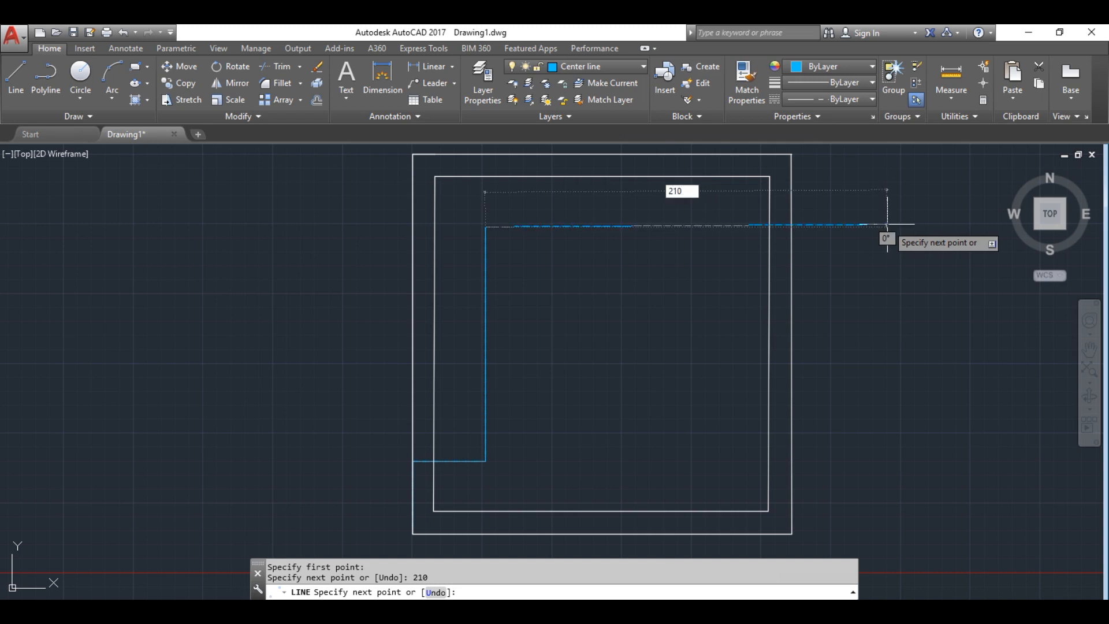
type("0")
key("Return")
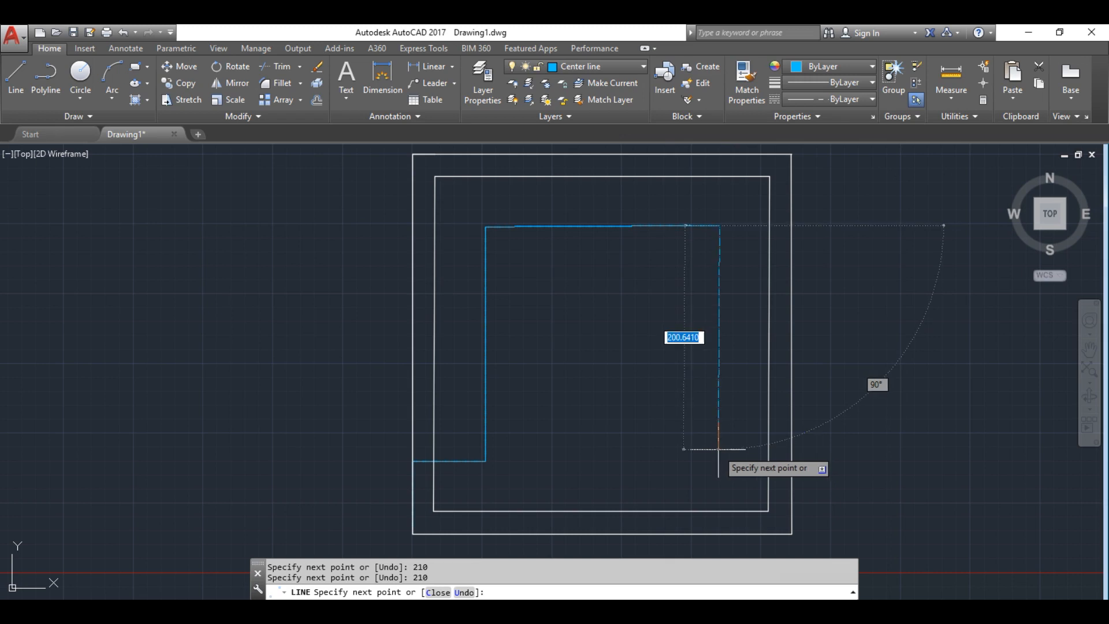
Close the center-line square by drawing 210 mm down for the right side and 210 mm left for the bottom side
type("210")
key("Return")
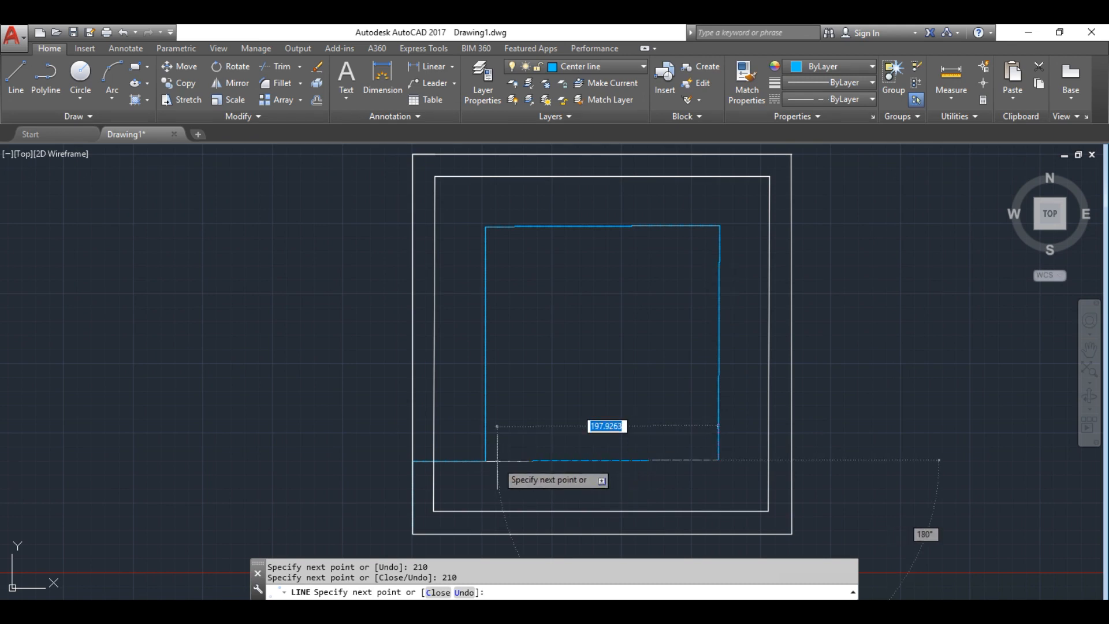
type("210")
key("Escape")
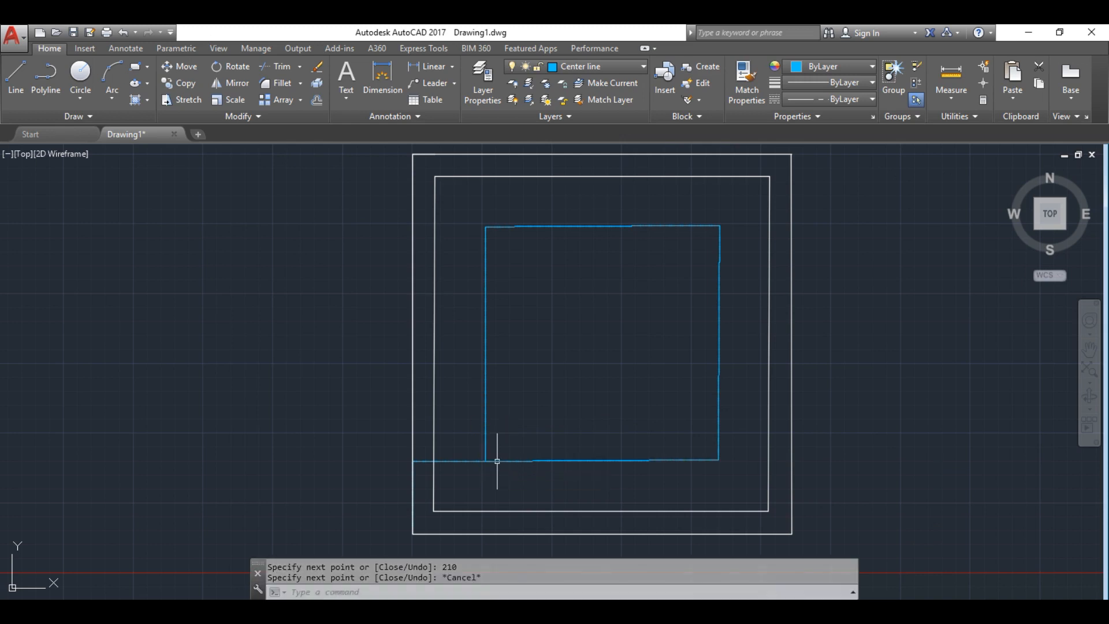
Erase the right side of the center-line square
left_click(720, 263)
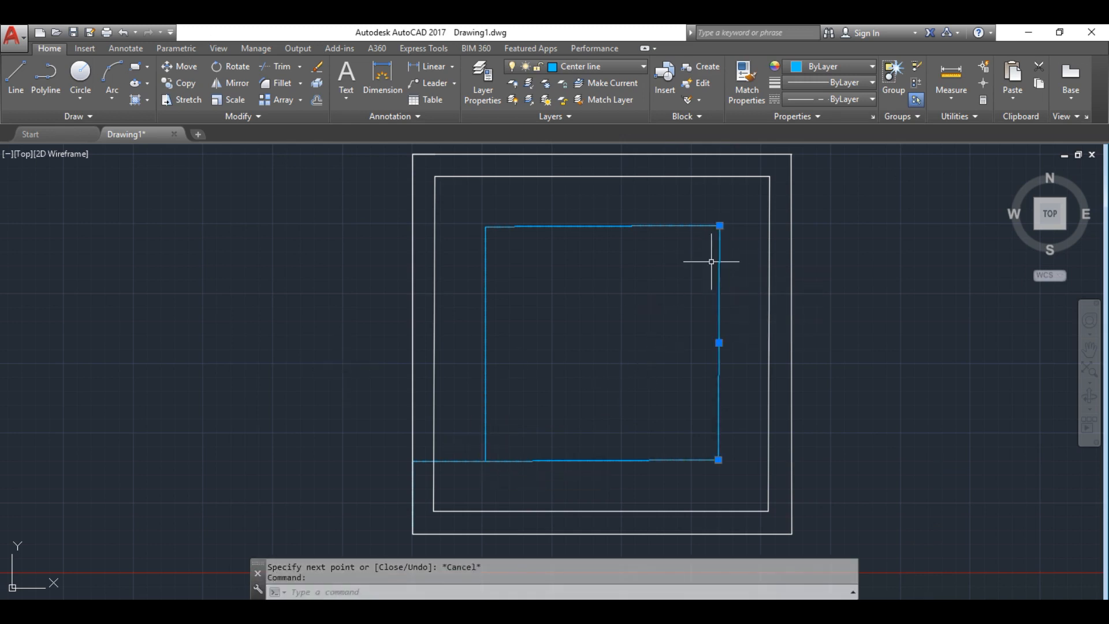
key("Delete")
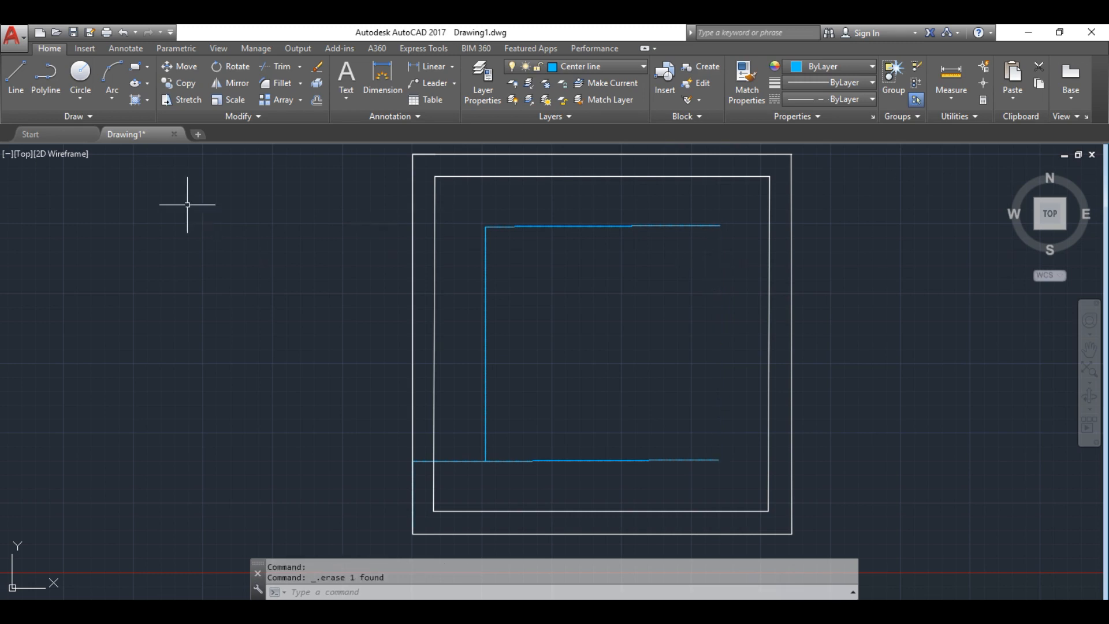
Redraw the right side of the center-line square 210 mm up from the right end of its bottom line
left_click(16, 75)
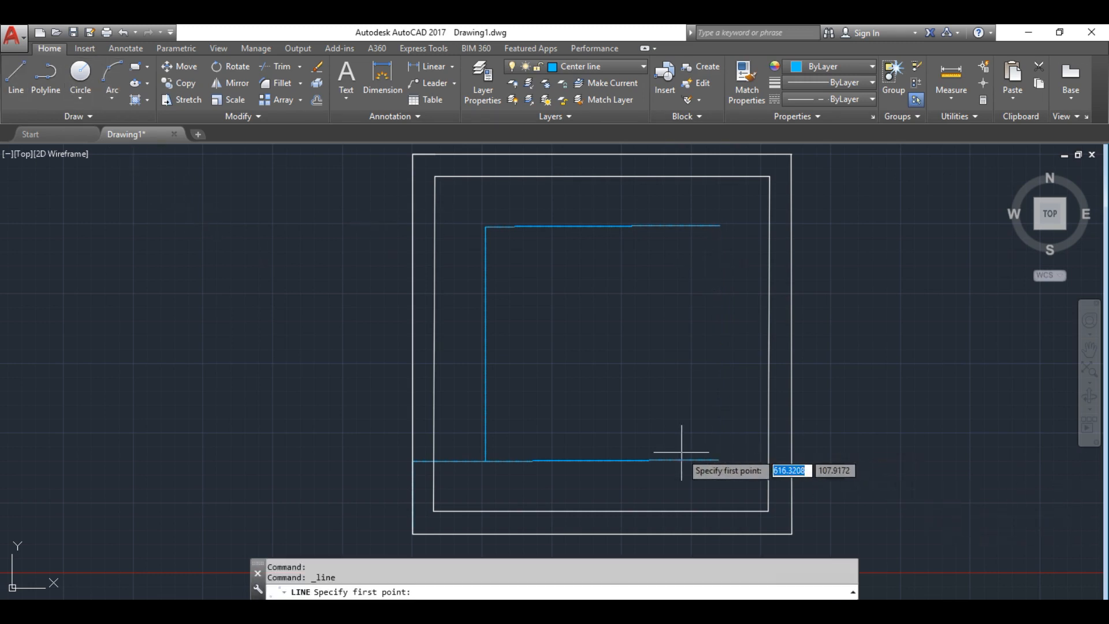
left_click(718, 460)
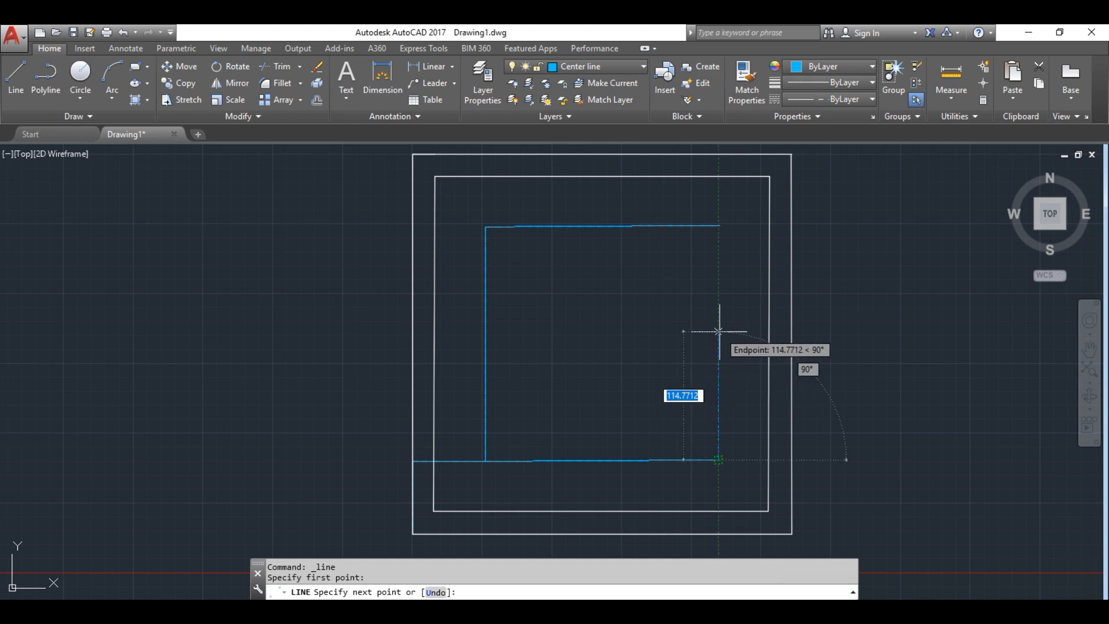
type("210")
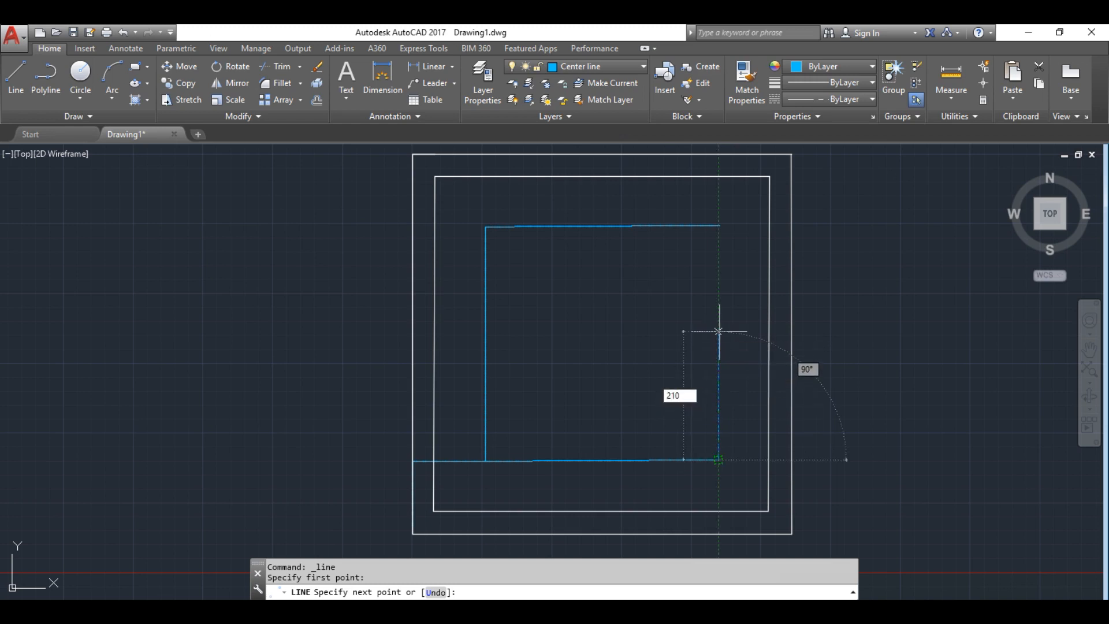
key("Return")
key("Escape")
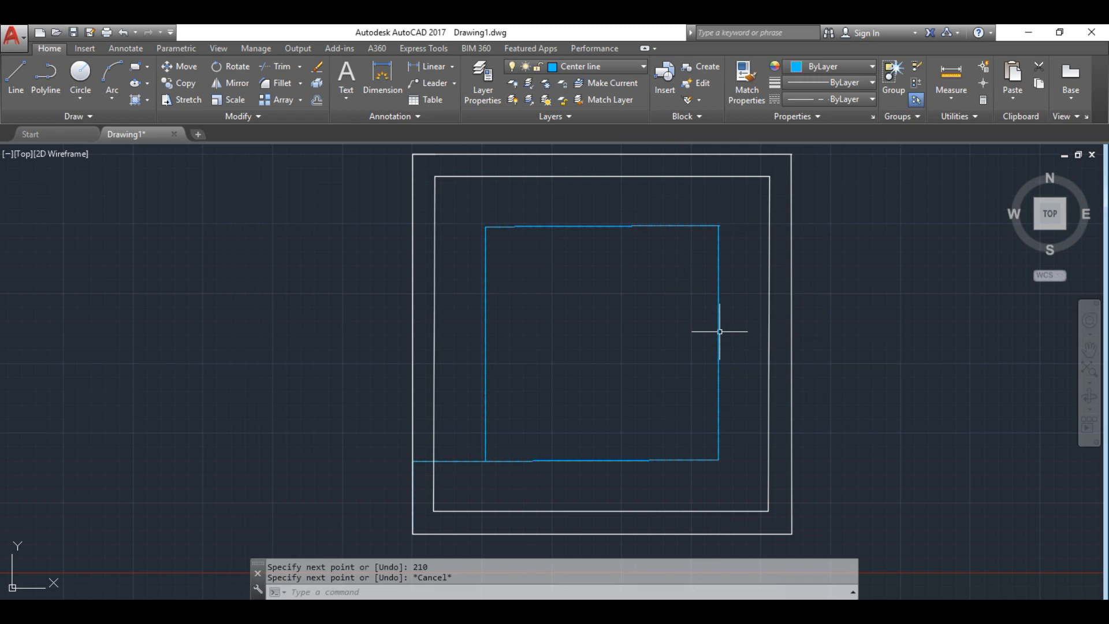
Replace the slanted top side of the center-line square with a horizontal 210 mm line from the left side's upper end
left_click(636, 226)
key("Delete")
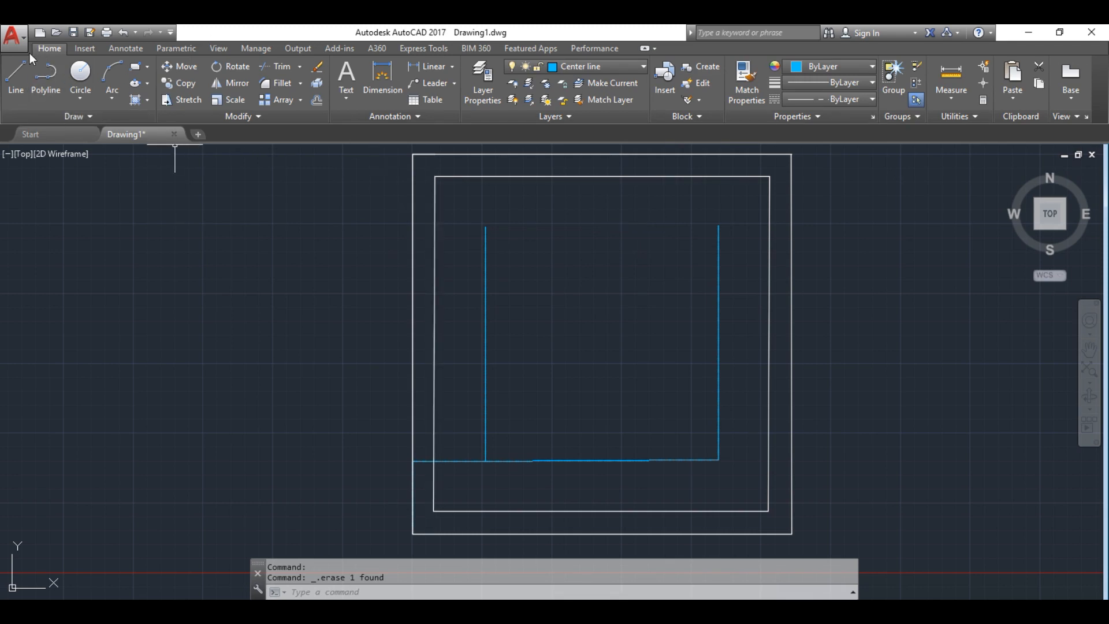
left_click(19, 73)
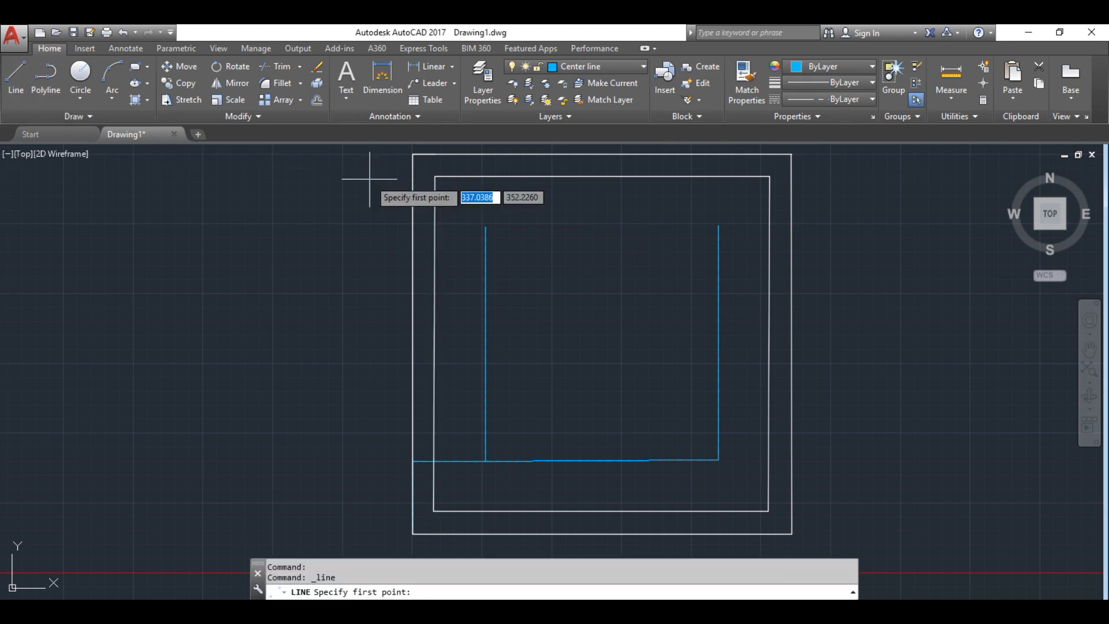
left_click(486, 227)
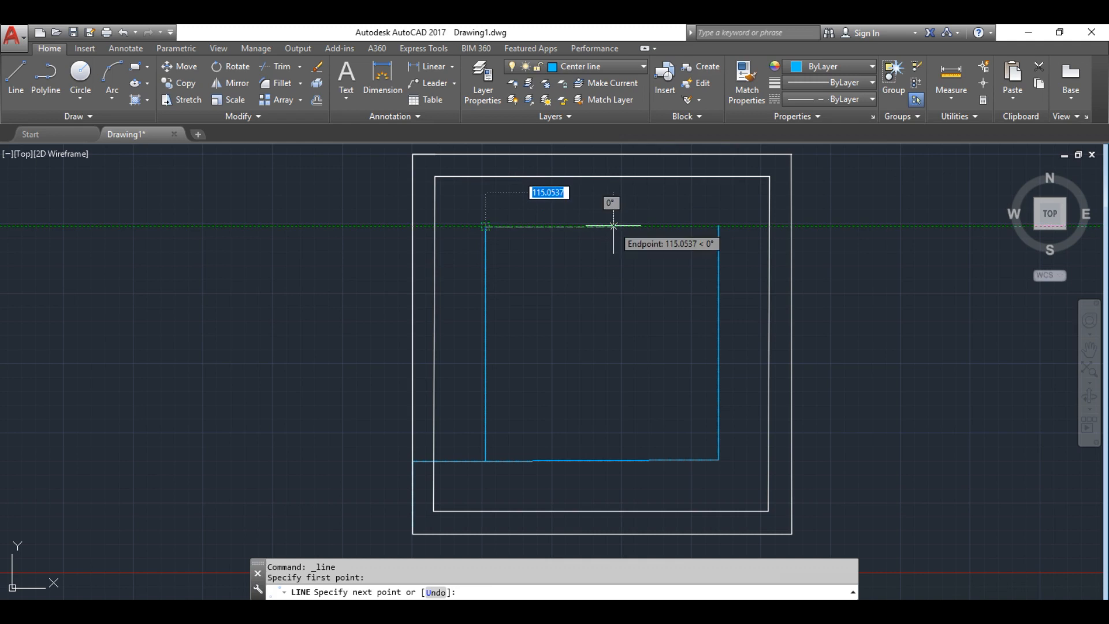
type("1")
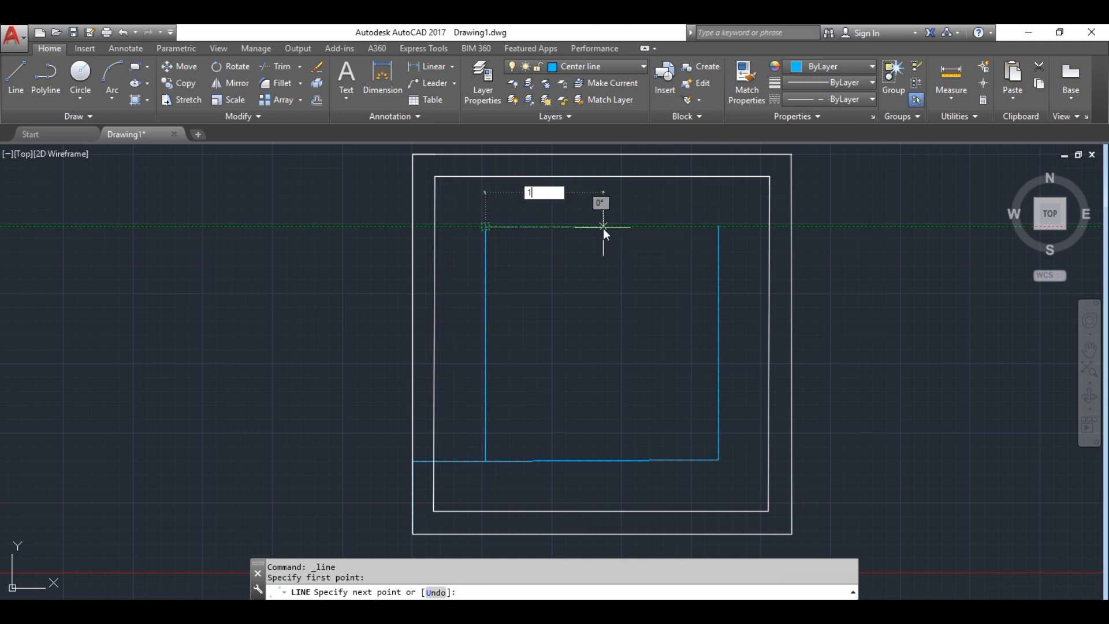
key("BackSpace")
type("210")
key("Return")
key("Escape")
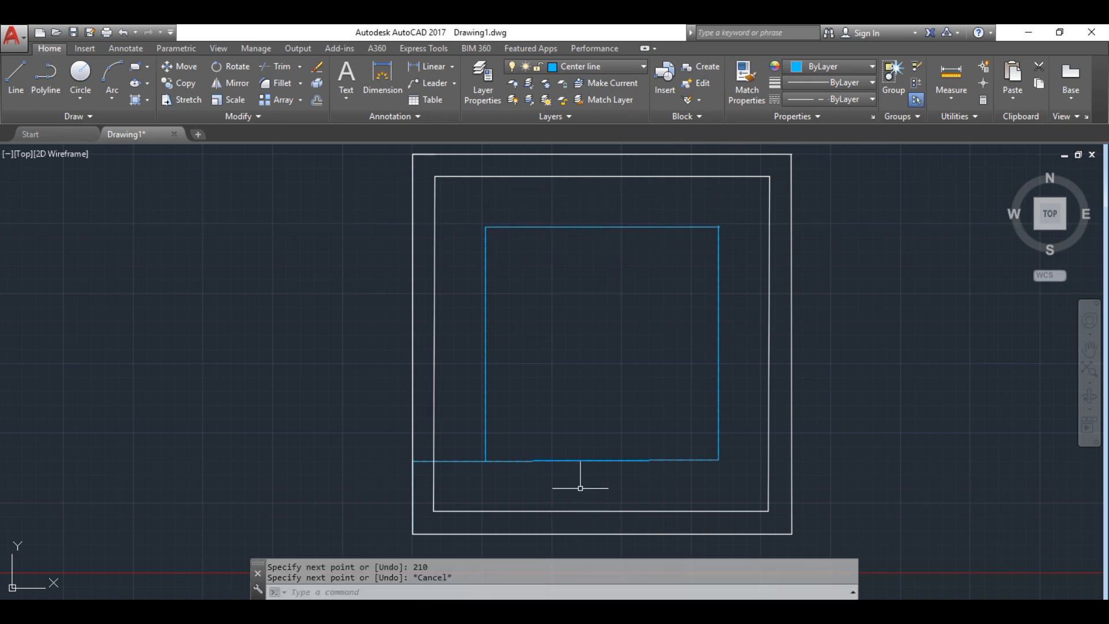
Replace the square's slanted bottom side with a horizontal line 210 mm left from the right side's lower end
left_click(594, 461)
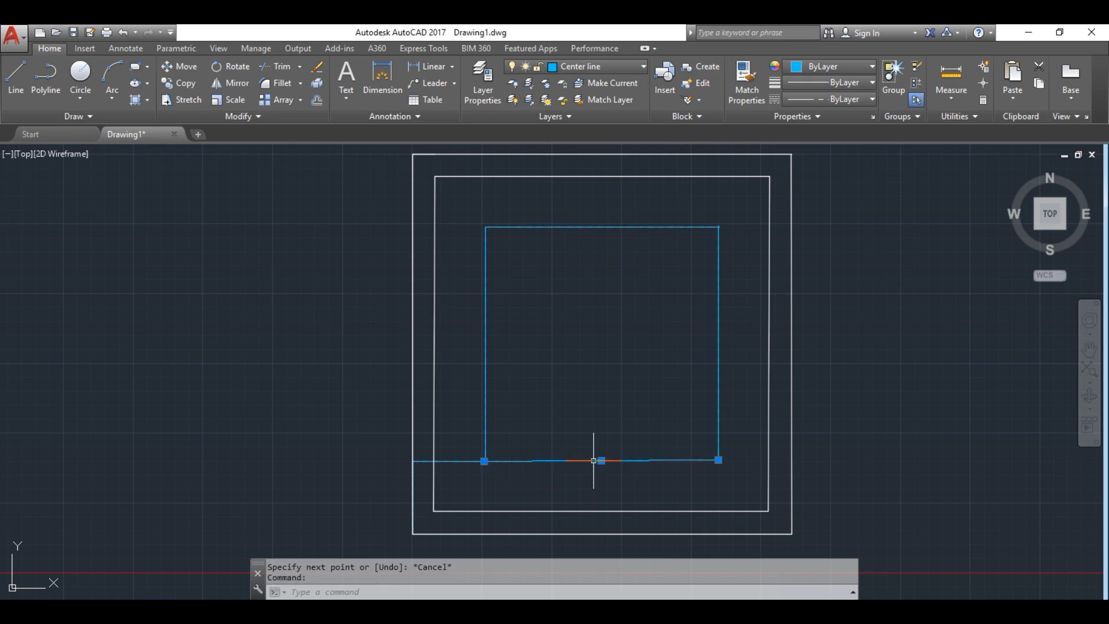
key("Delete")
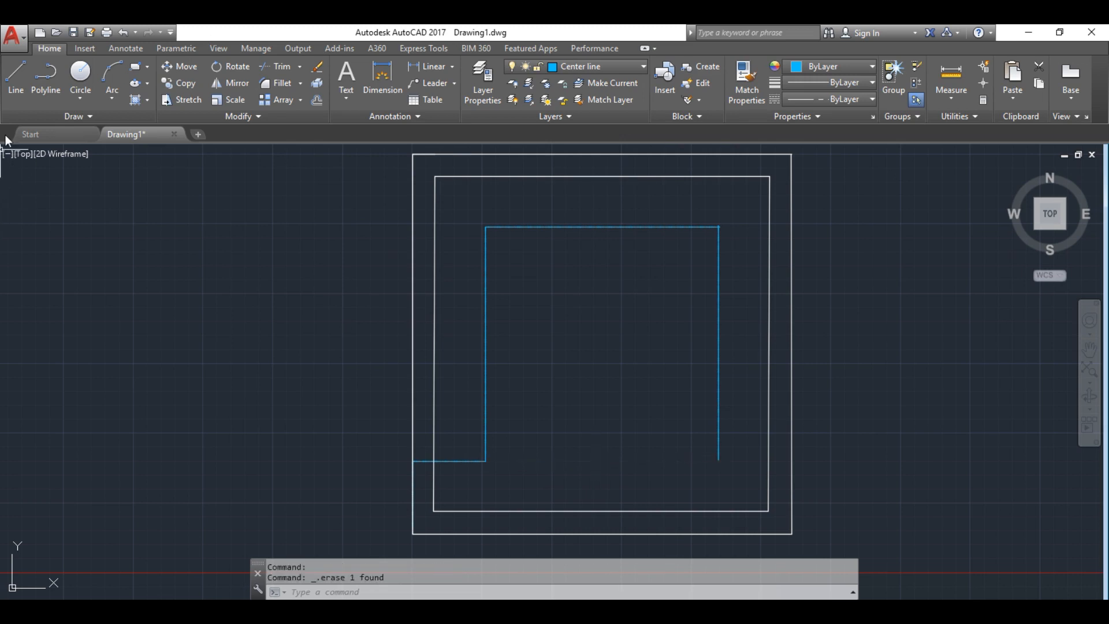
left_click(16, 75)
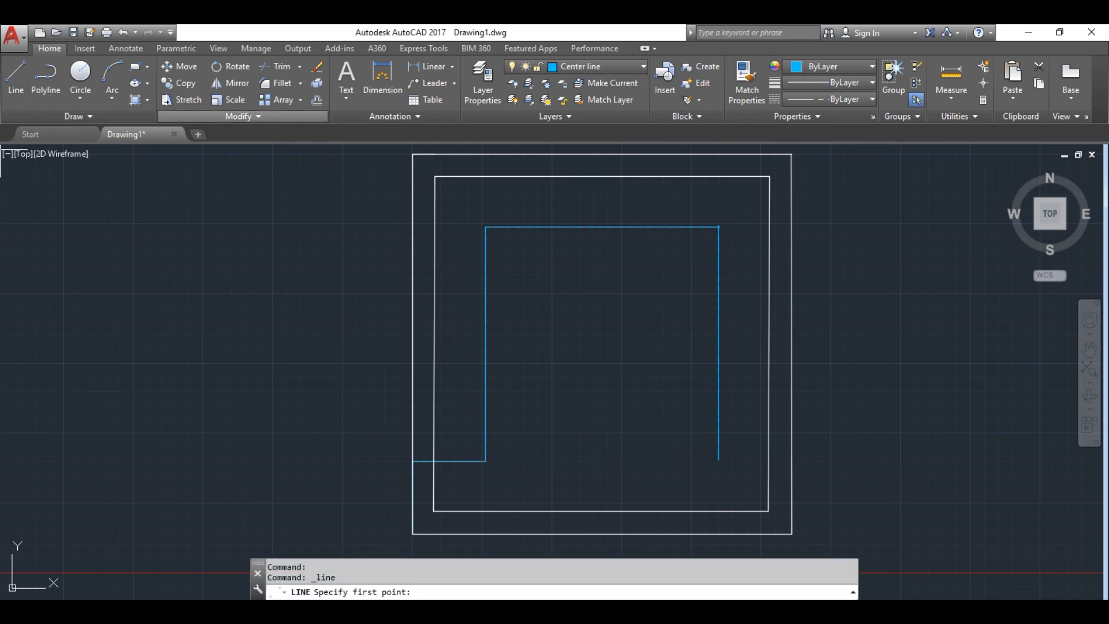
left_click(718, 461)
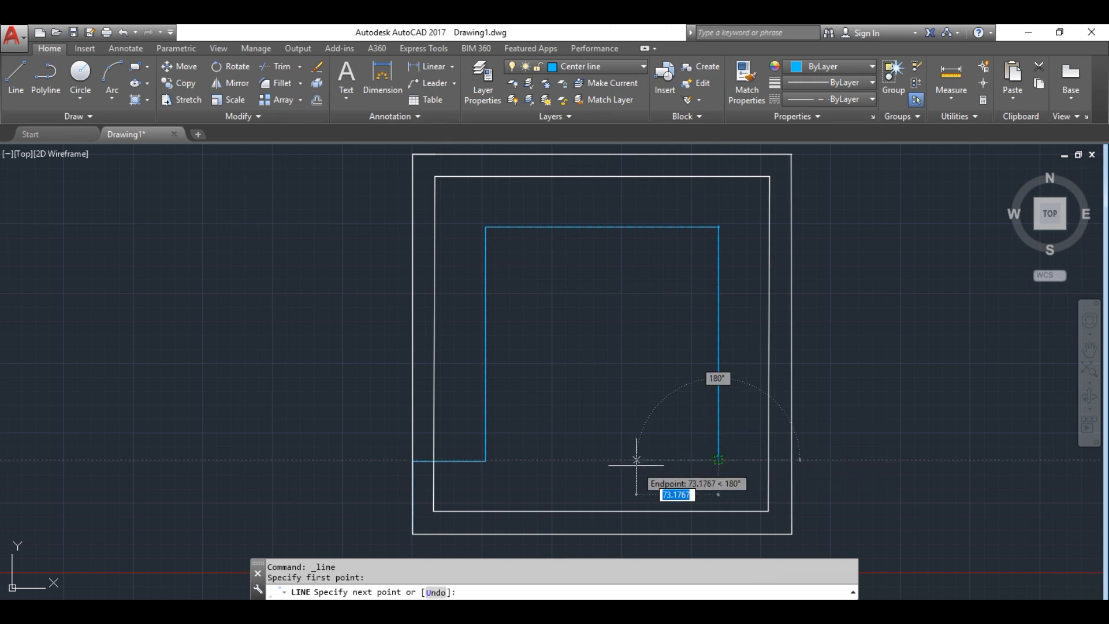
type("210")
key("Return")
key("Escape")
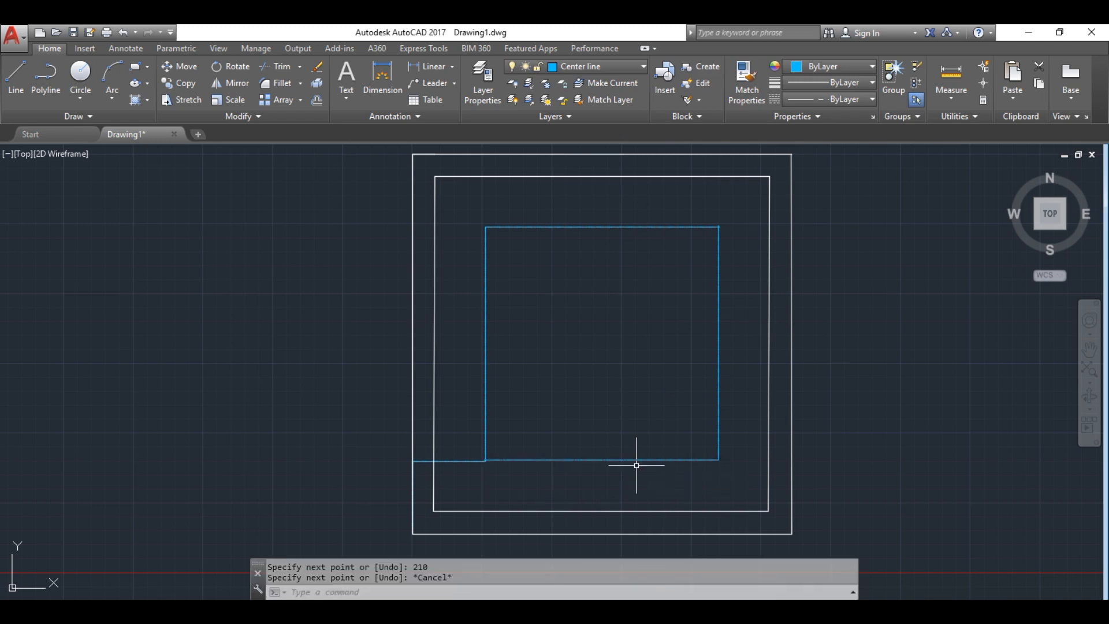
Erase the square's bottom side and redraw it 210 mm right from the left side's lower end
left_click(601, 460)
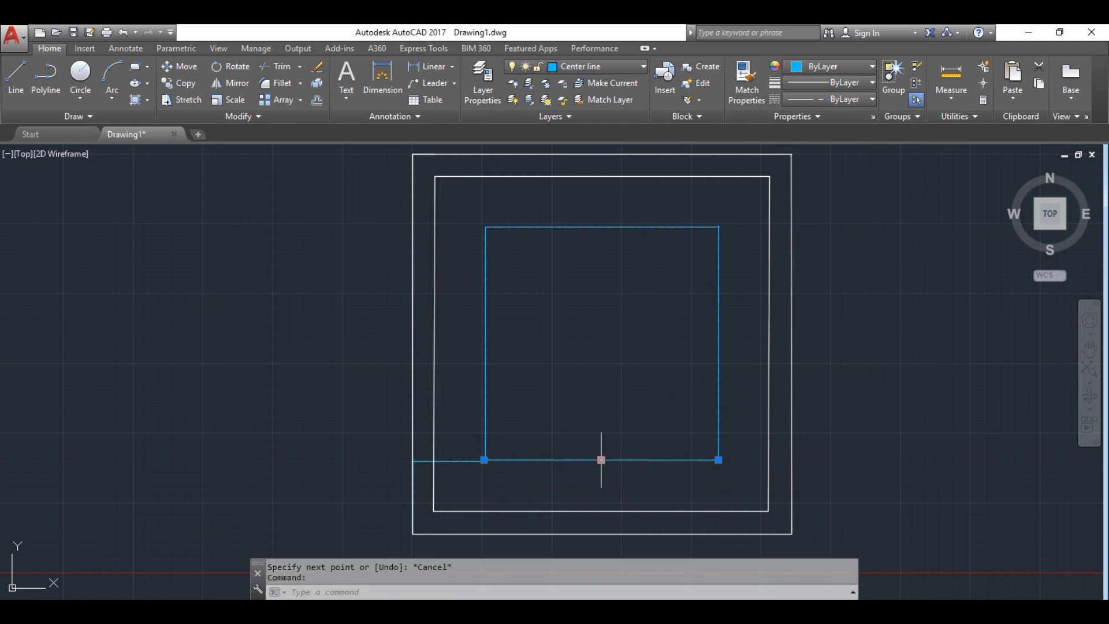
key("Delete")
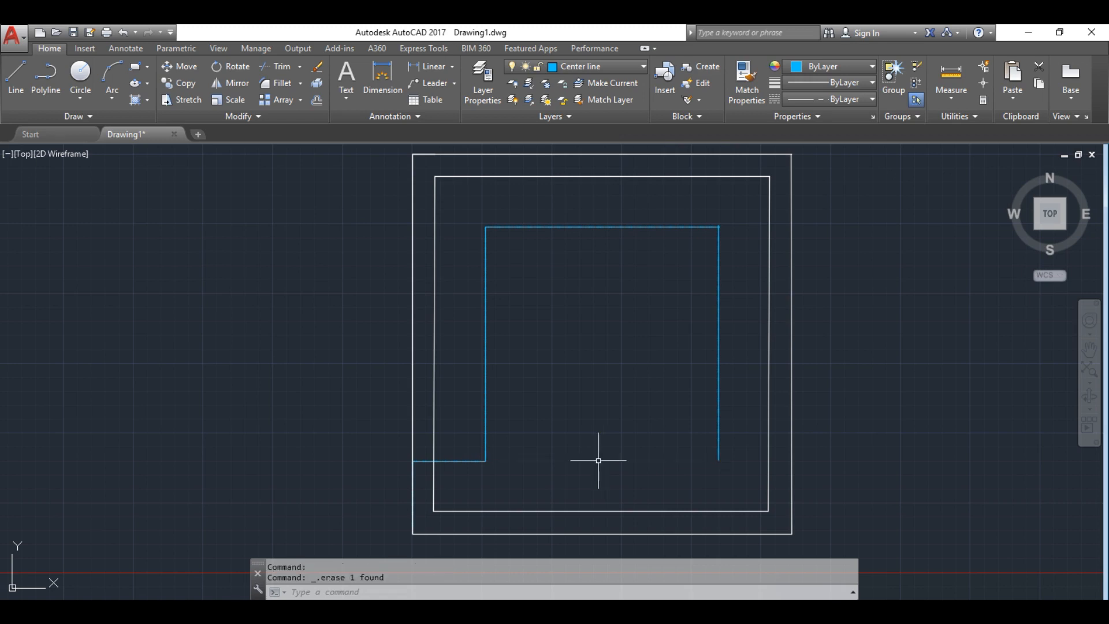
left_click(16, 75)
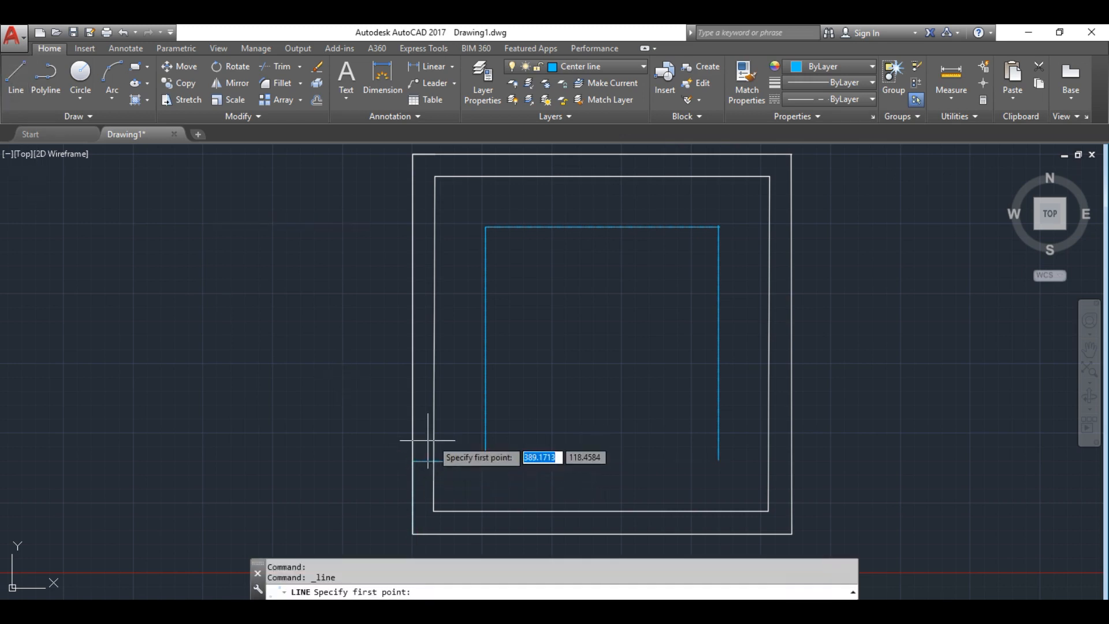
left_click(485, 461)
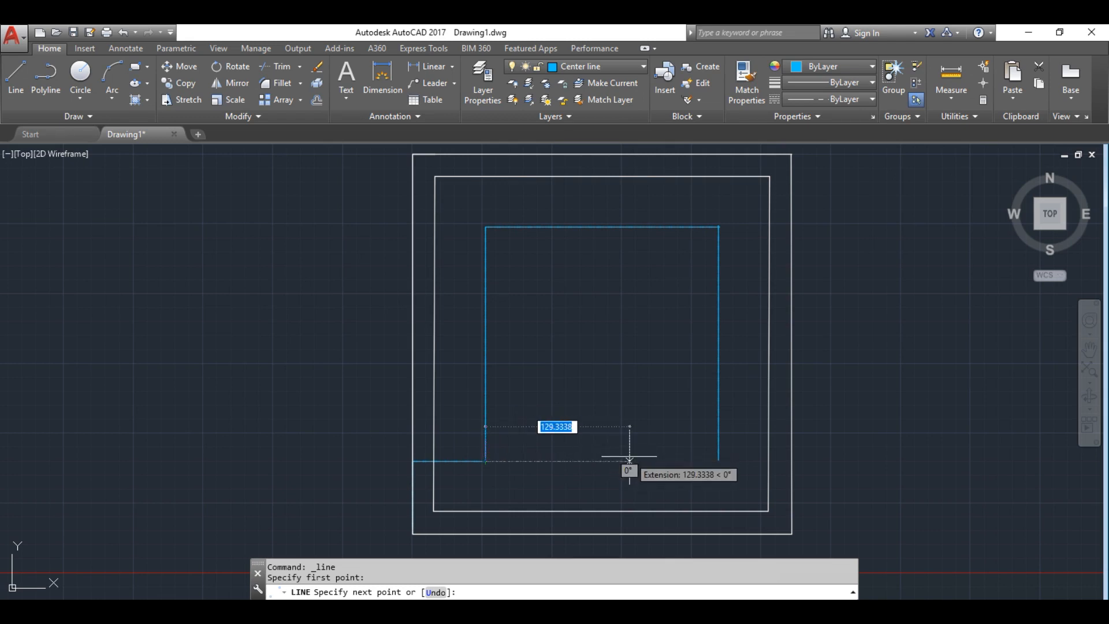
type("210")
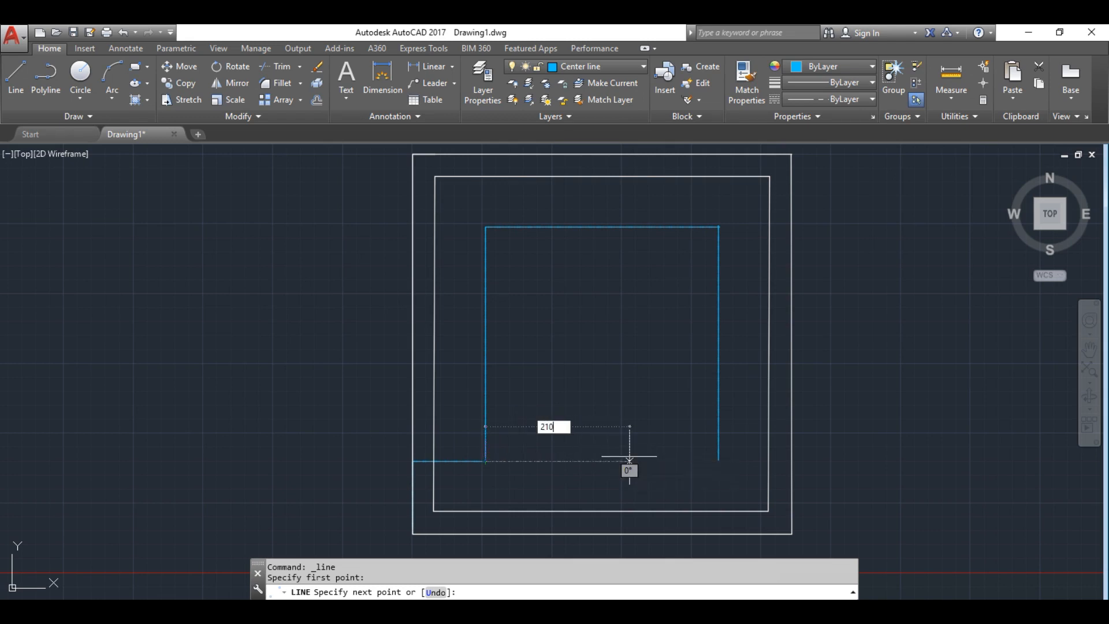
key("Return")
key("Escape")
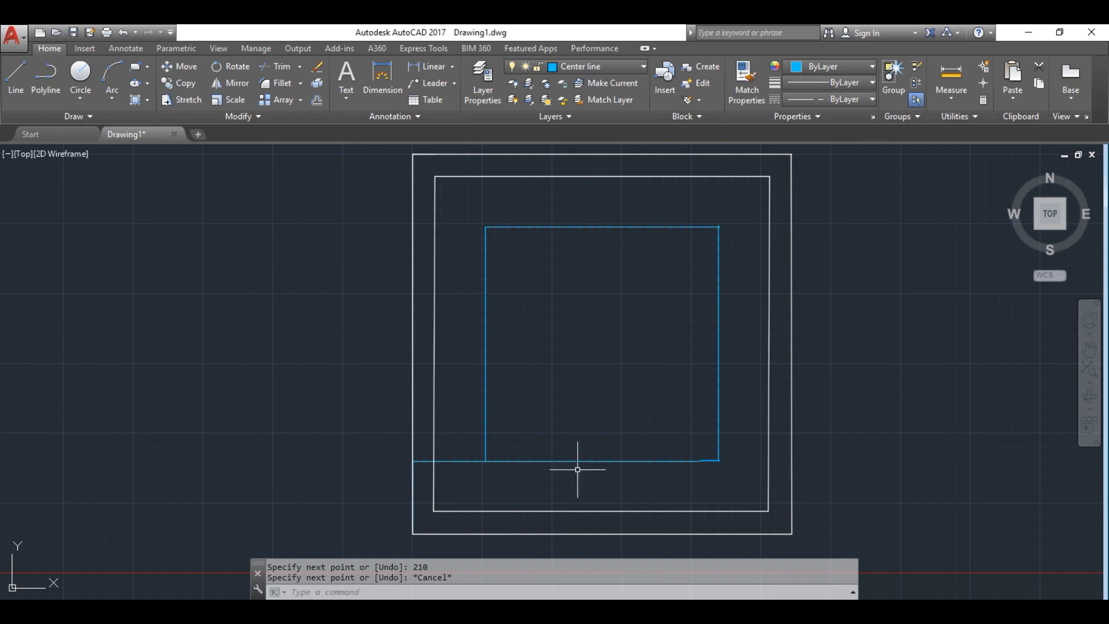
Inspect the square's lower-right corner, then replace the right side with a line 210 mm down from the top side's right end
scroll(711, 457, "up", 4)
scroll(708, 462, "up", 6)
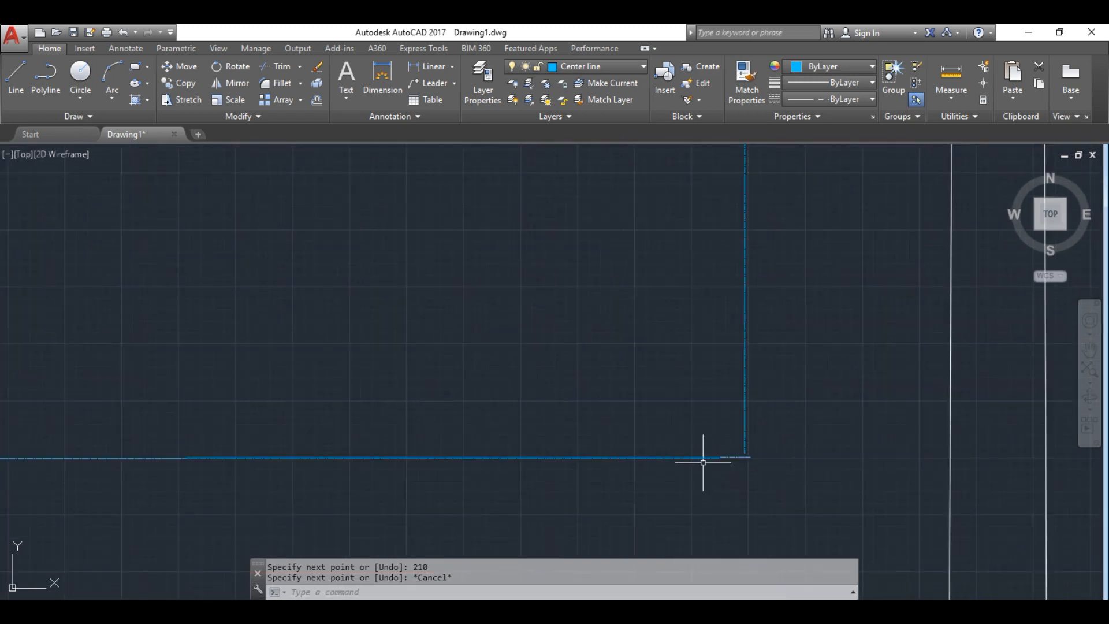
scroll(709, 457, "down", 6)
scroll(711, 452, "down", 4)
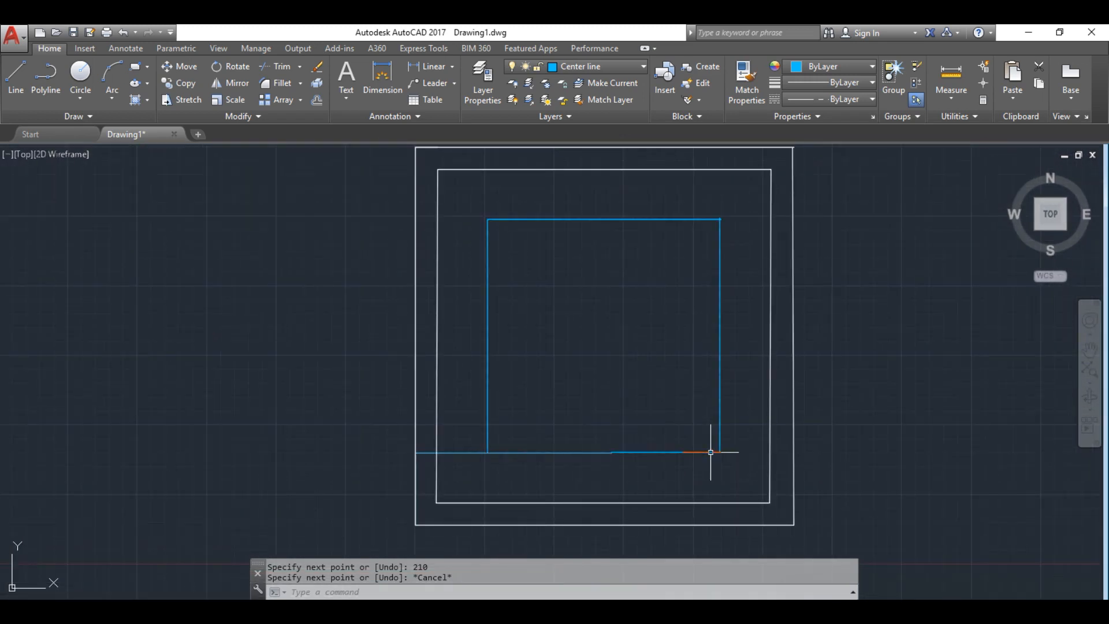
left_click(718, 424)
key("Delete")
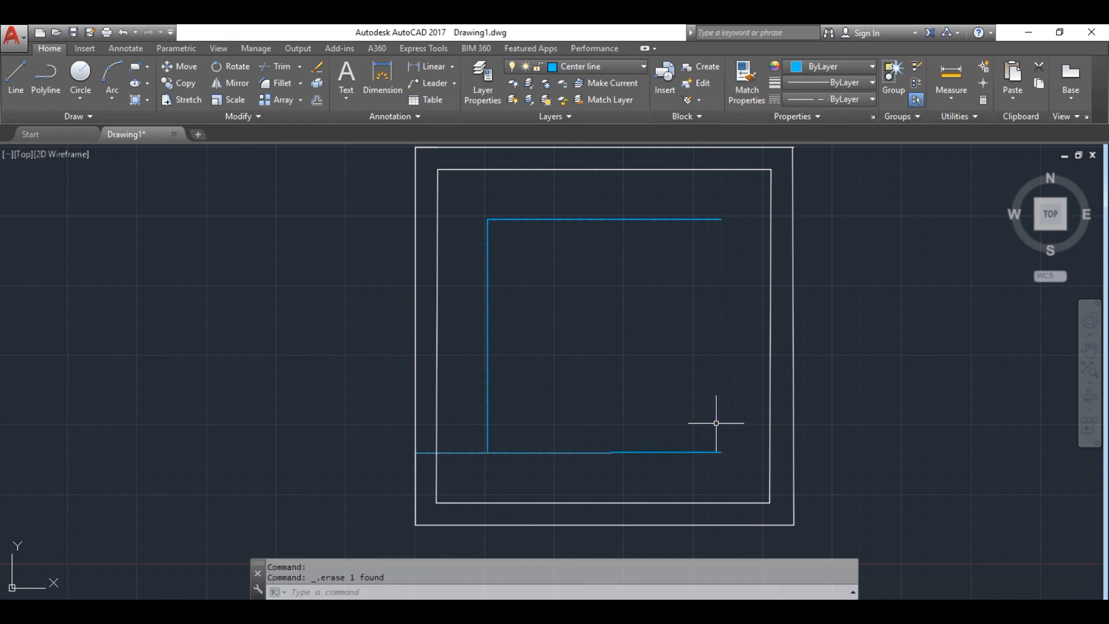
left_click(16, 75)
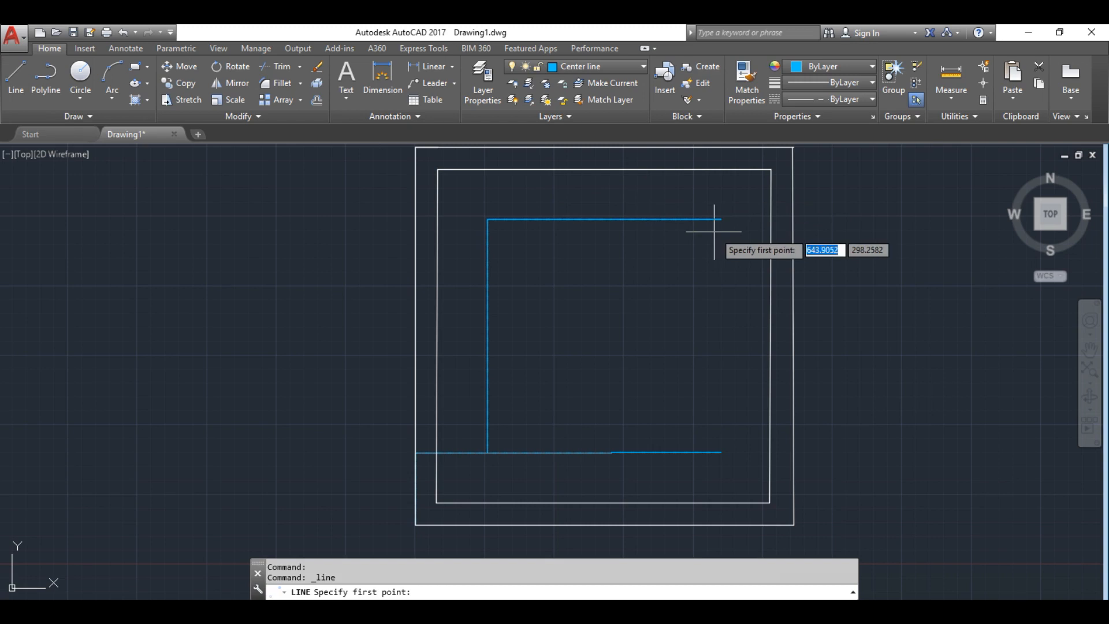
left_click(721, 218)
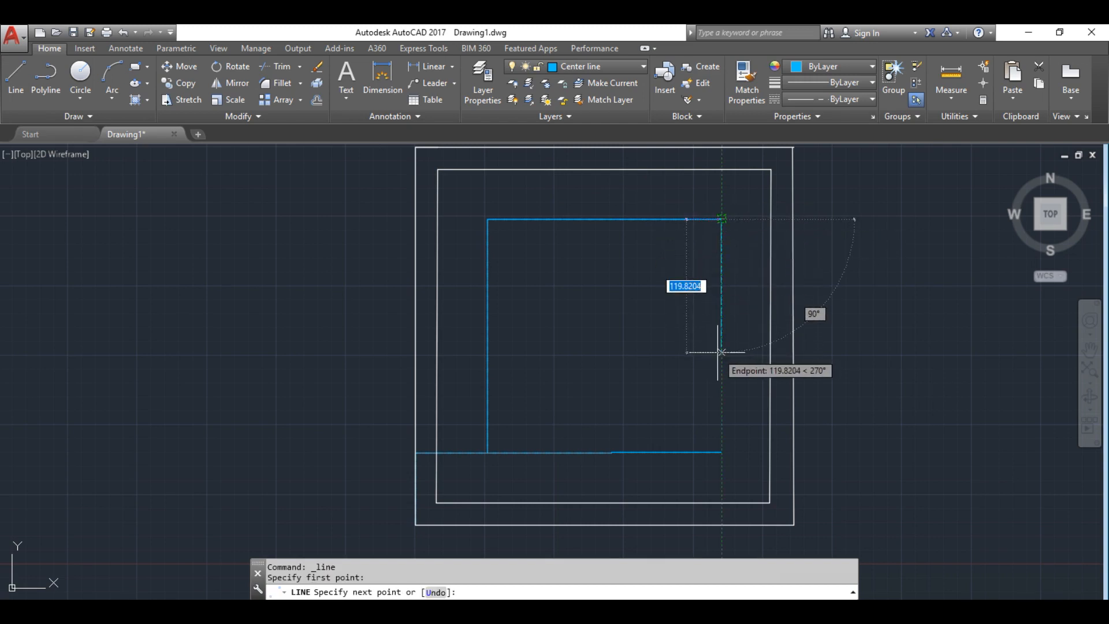
type("210")
key("Return")
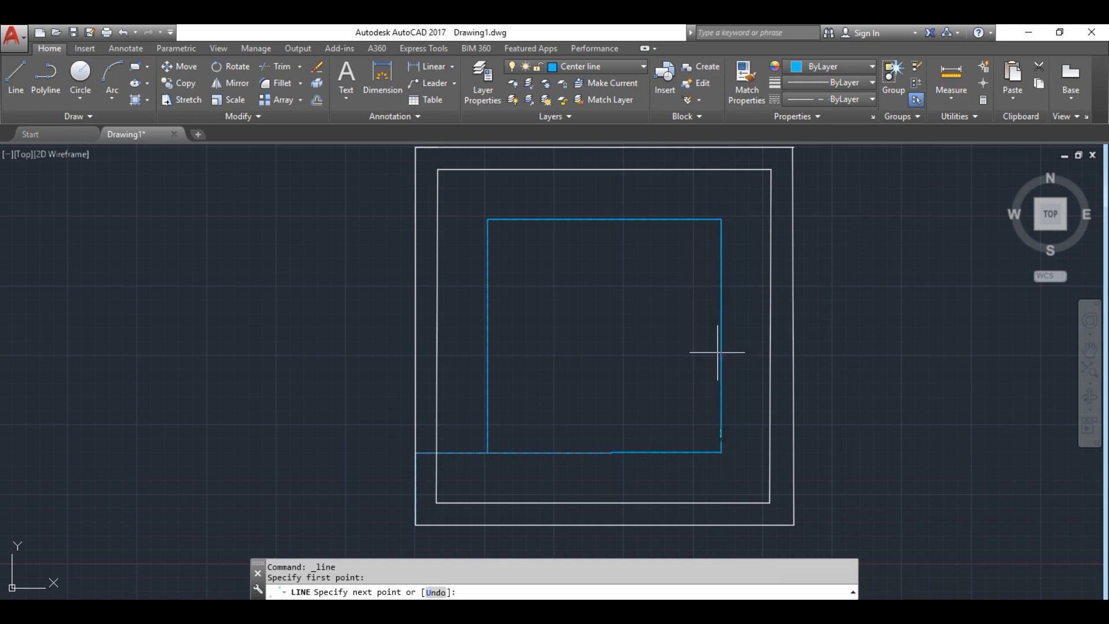
key("Escape")
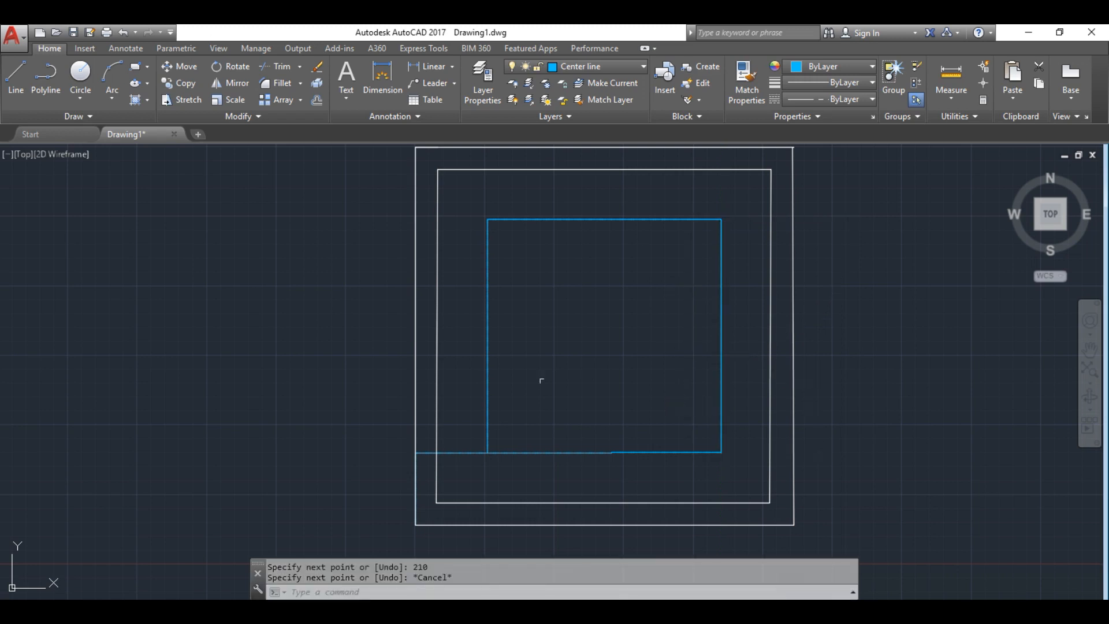
Erase the two short helper lines linking the outer square's lower-left corner to the center-line square
left_click(453, 453)
left_click(414, 483)
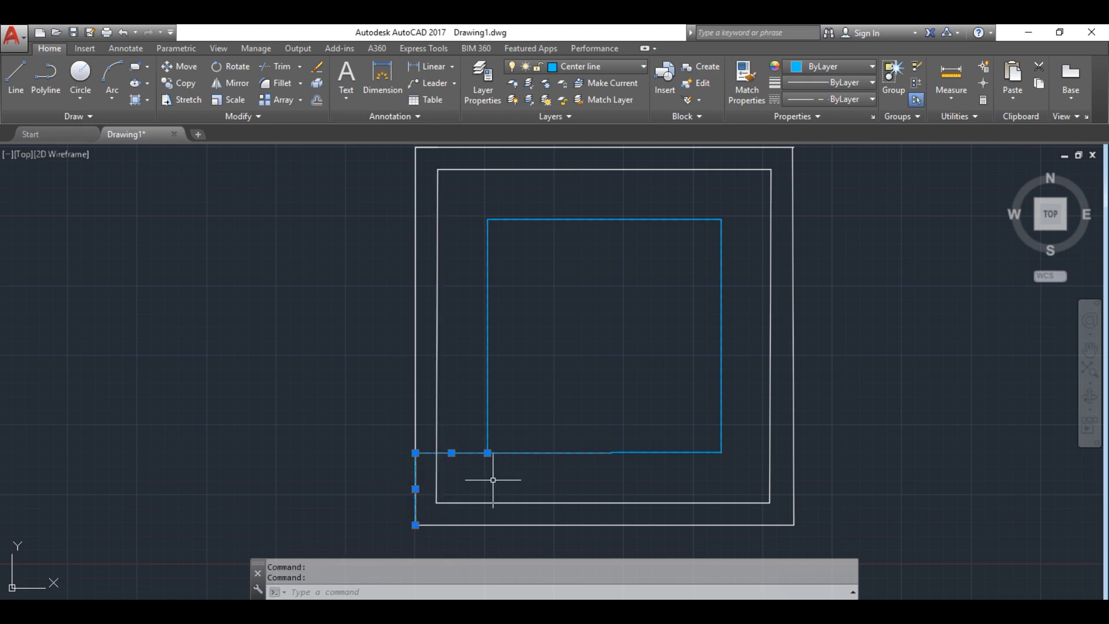
key("Delete")
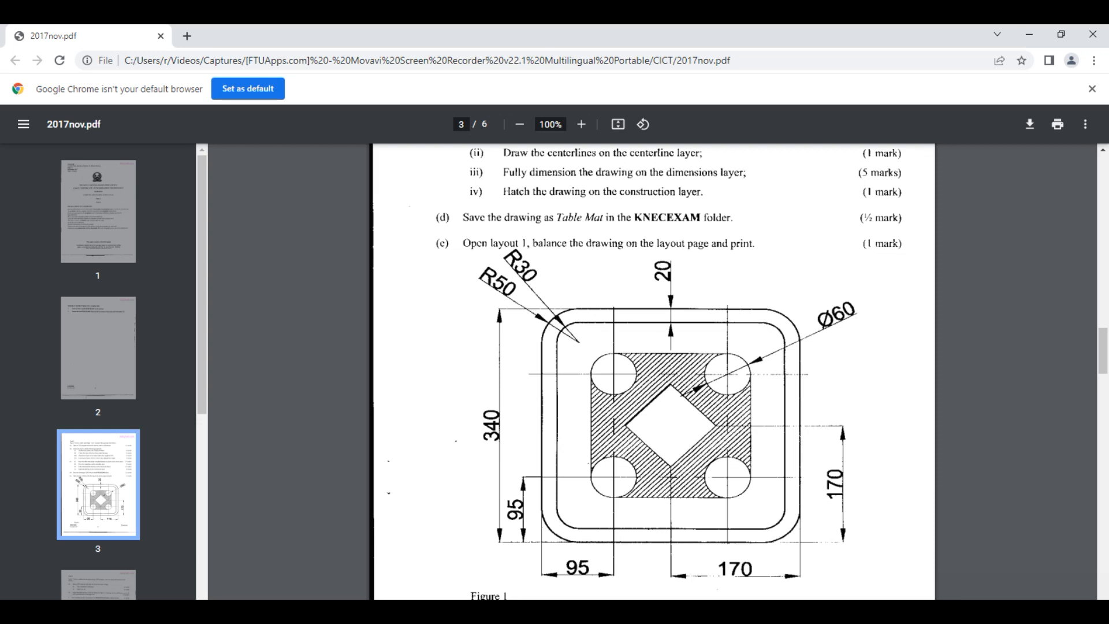
Return from the exam PDF to AutoCAD and draw a line 30 mm right from the center-line square's lower-left corner, then up to its top side
mouse_move(425, 612)
left_click(463, 613)
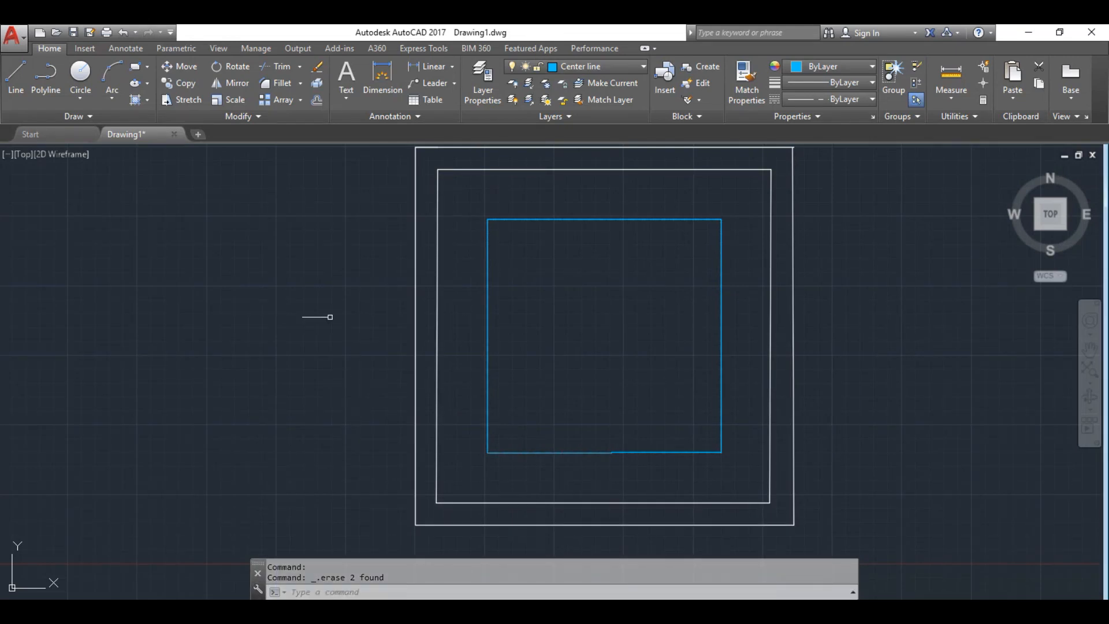
left_click(16, 81)
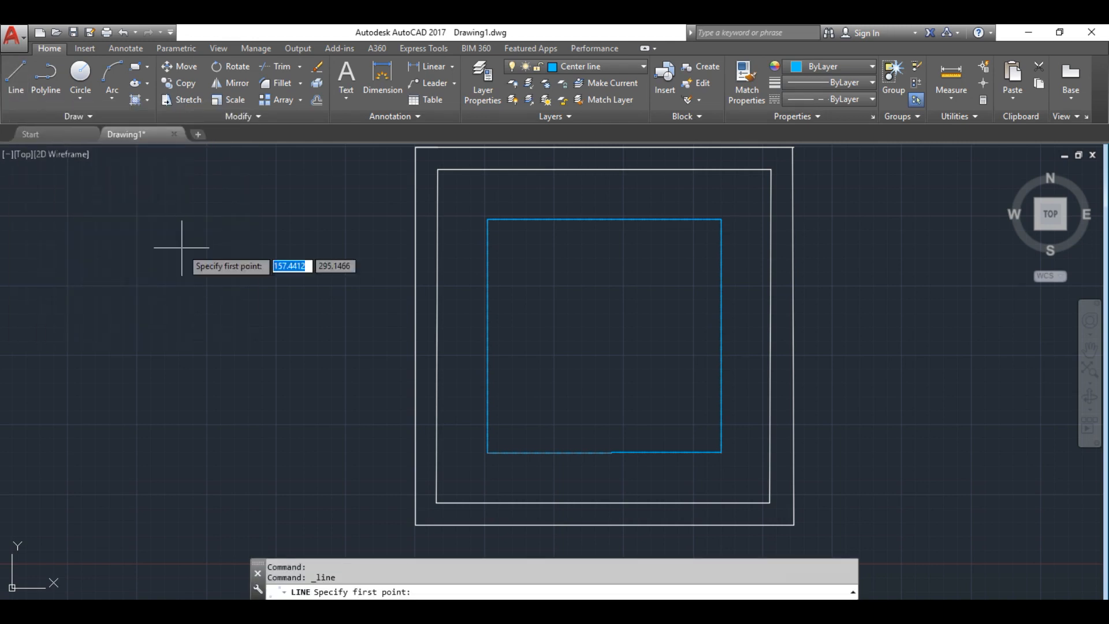
left_click(488, 452)
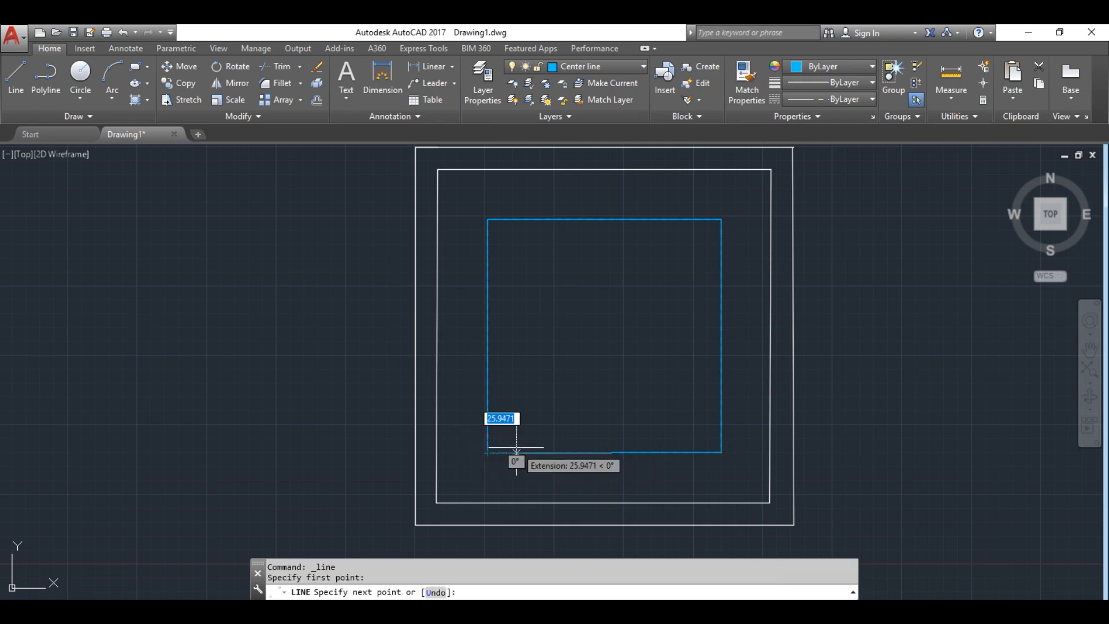
type("3")
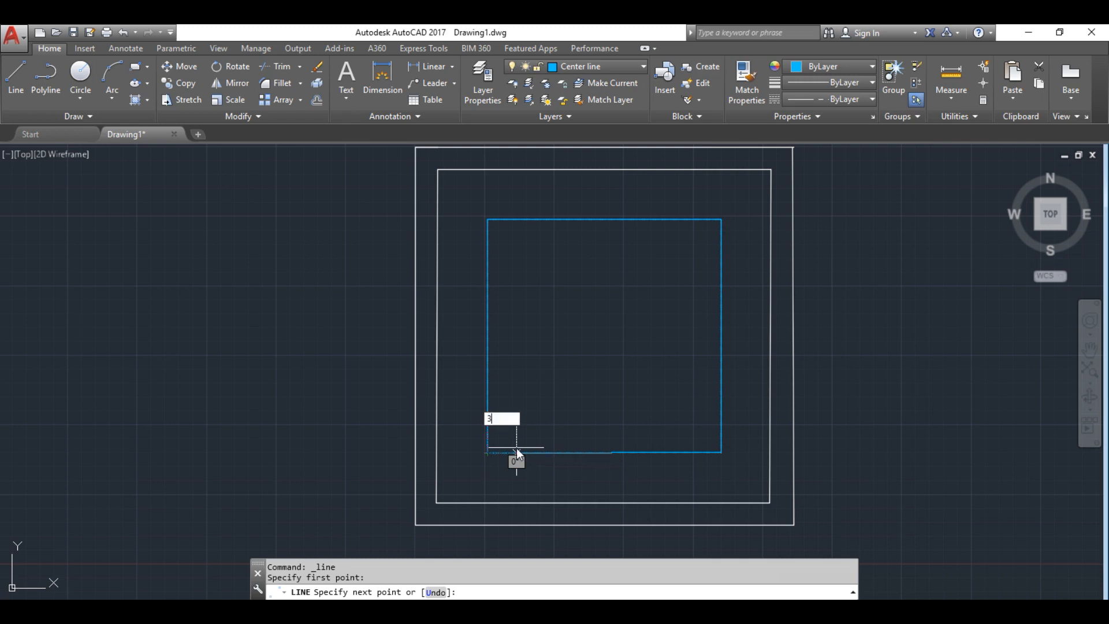
type("0")
key("Return")
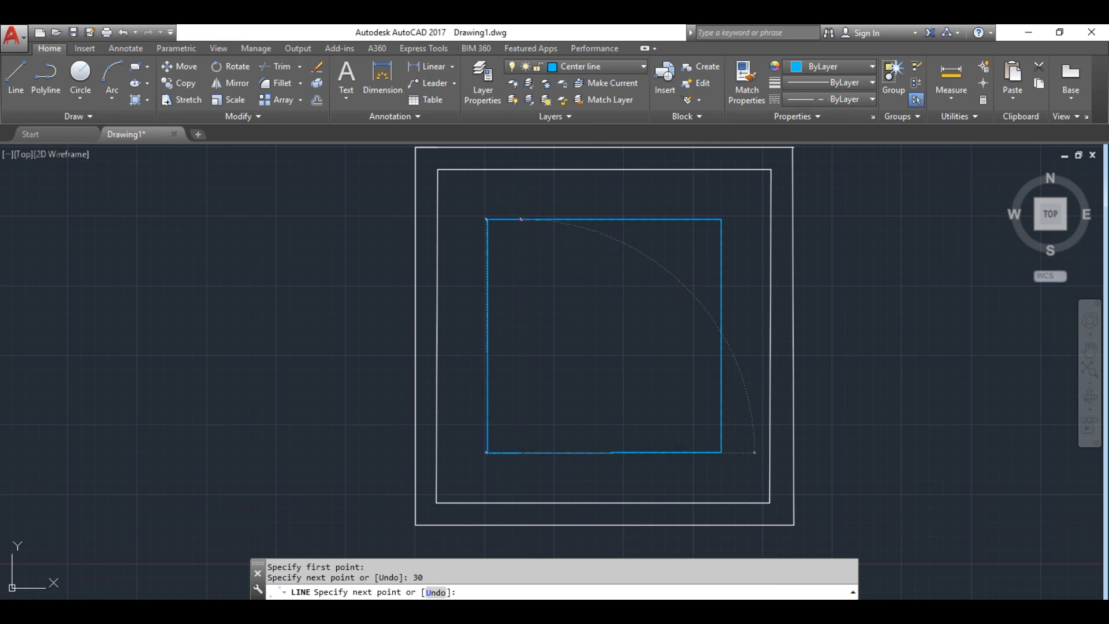
left_click(521, 220)
key("Escape")
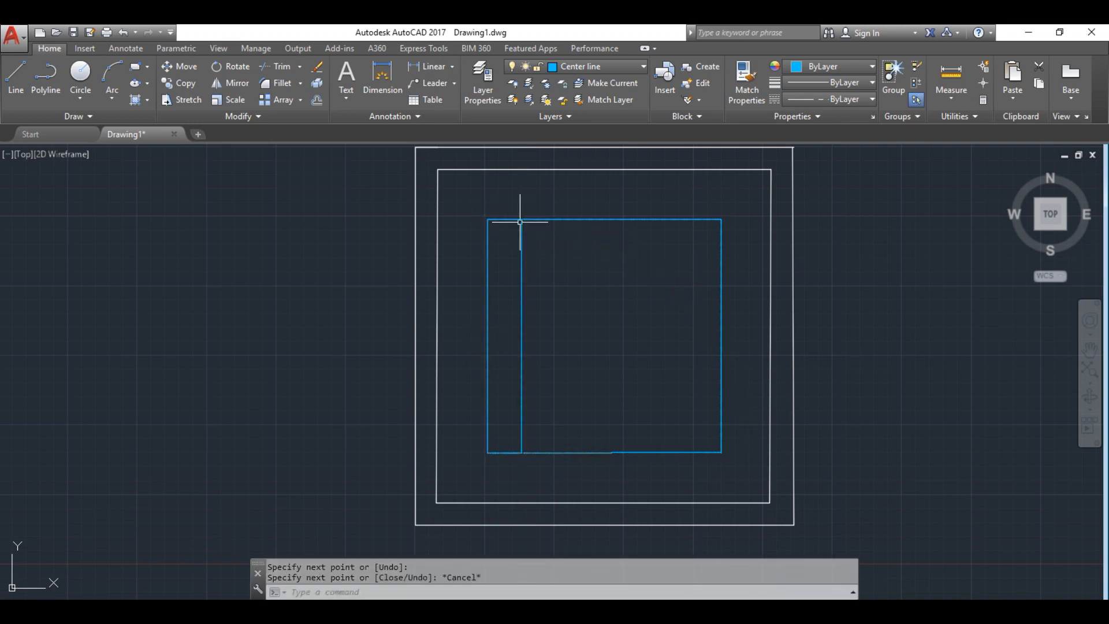
Draw a line 30 mm left from the center-line square's lower-right corner, then straight up past its top side
left_click(16, 75)
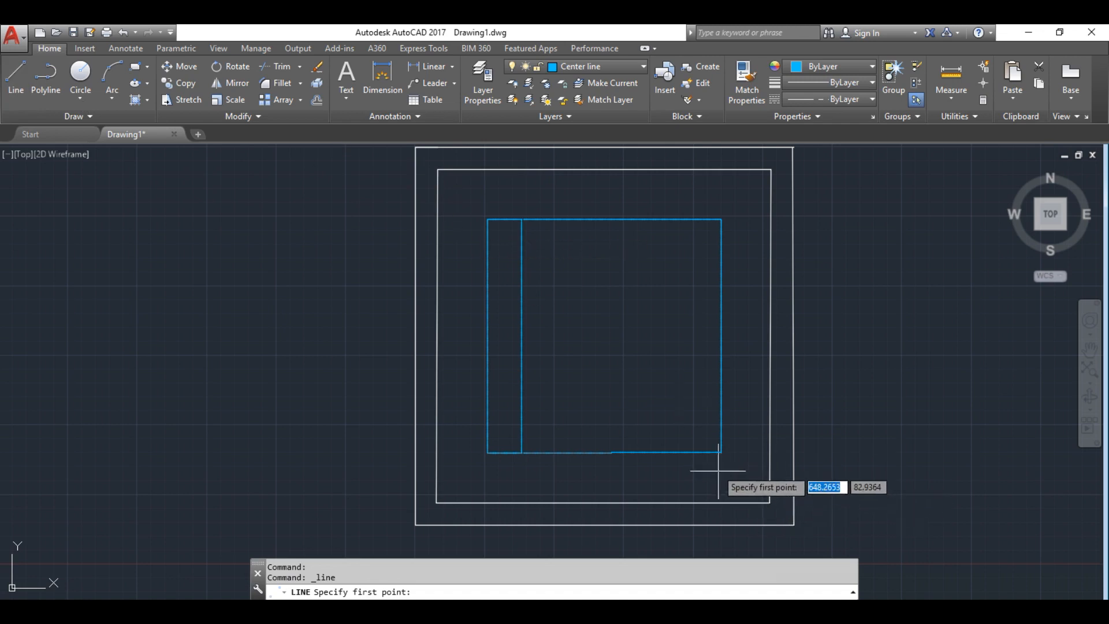
left_click(722, 452)
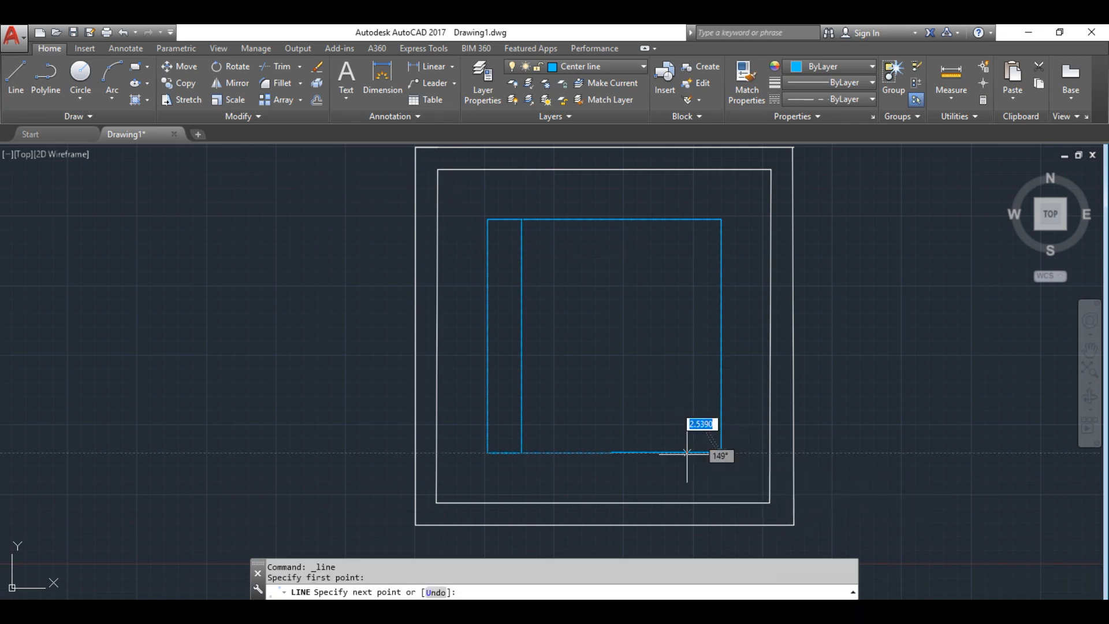
type("3")
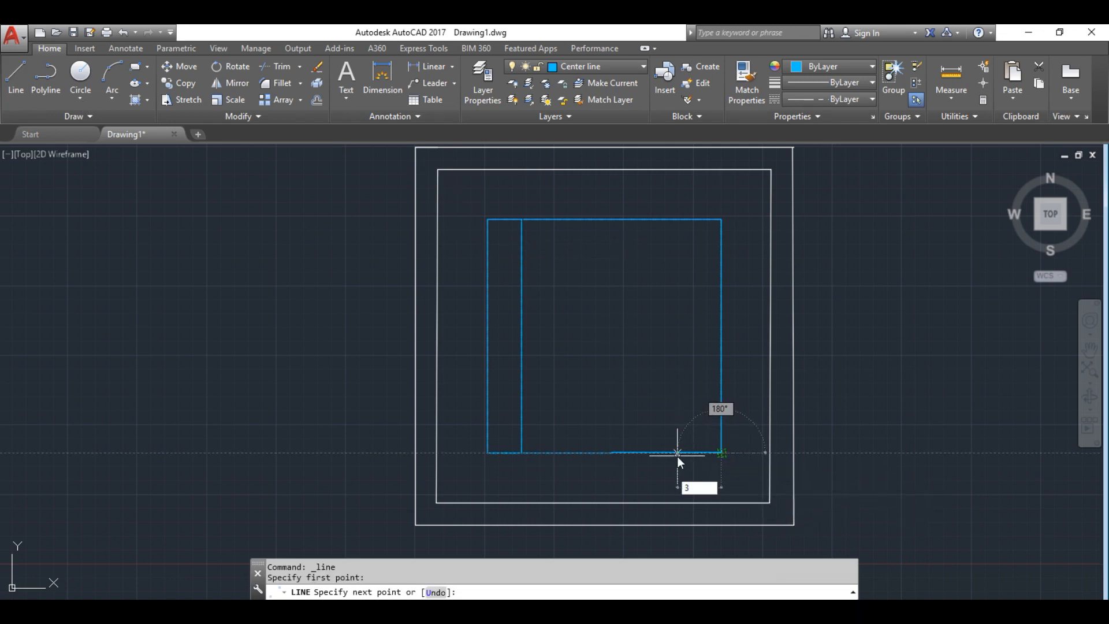
type("0")
key("Return")
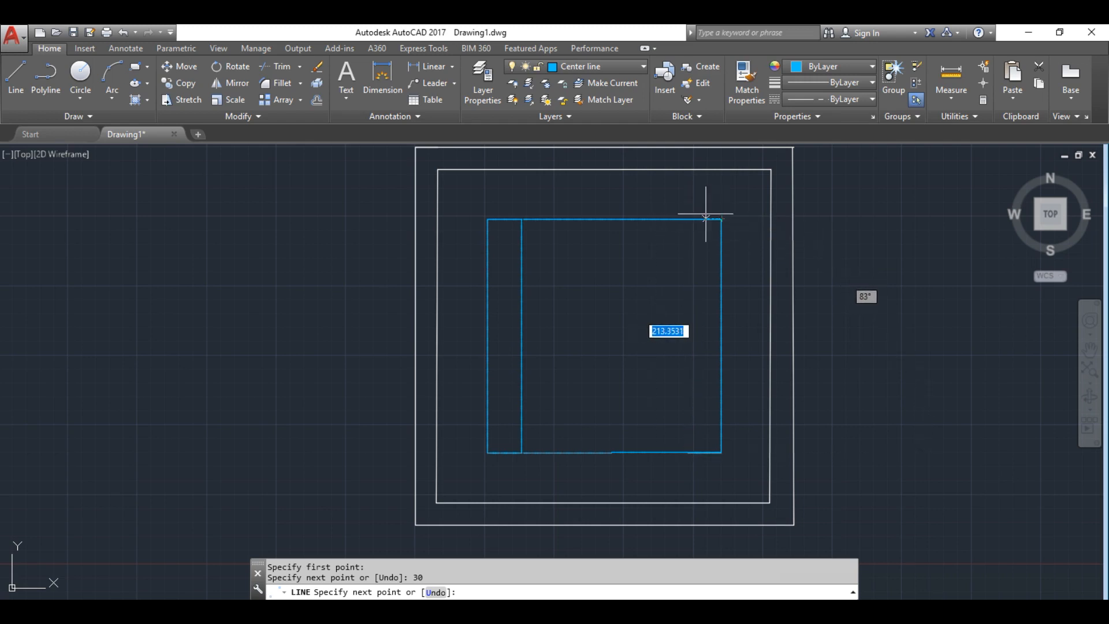
left_click(687, 185)
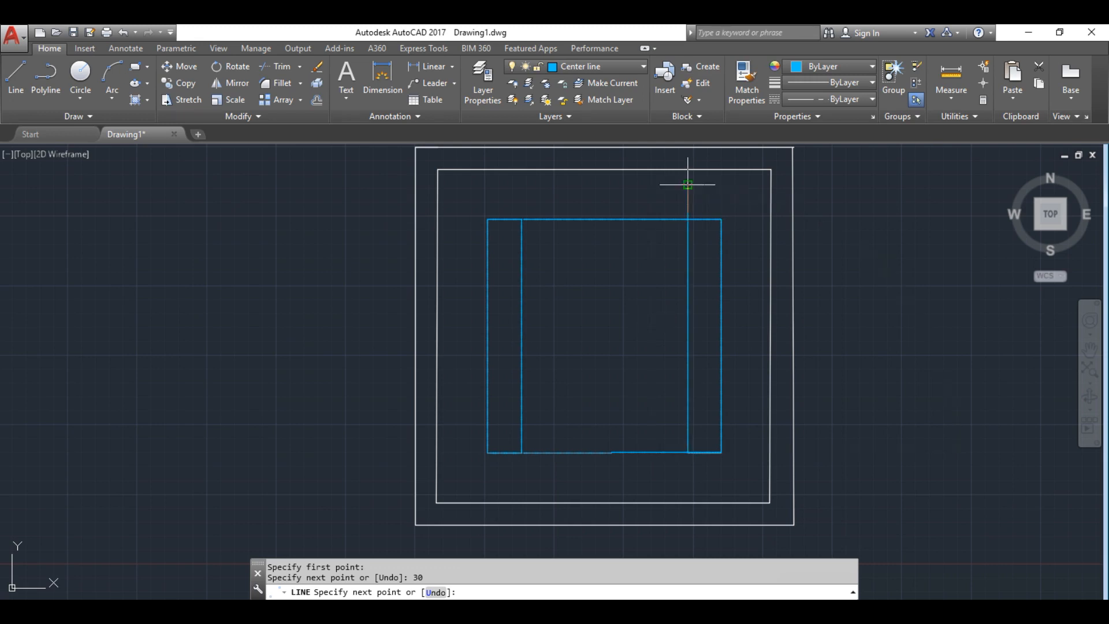
key("Escape")
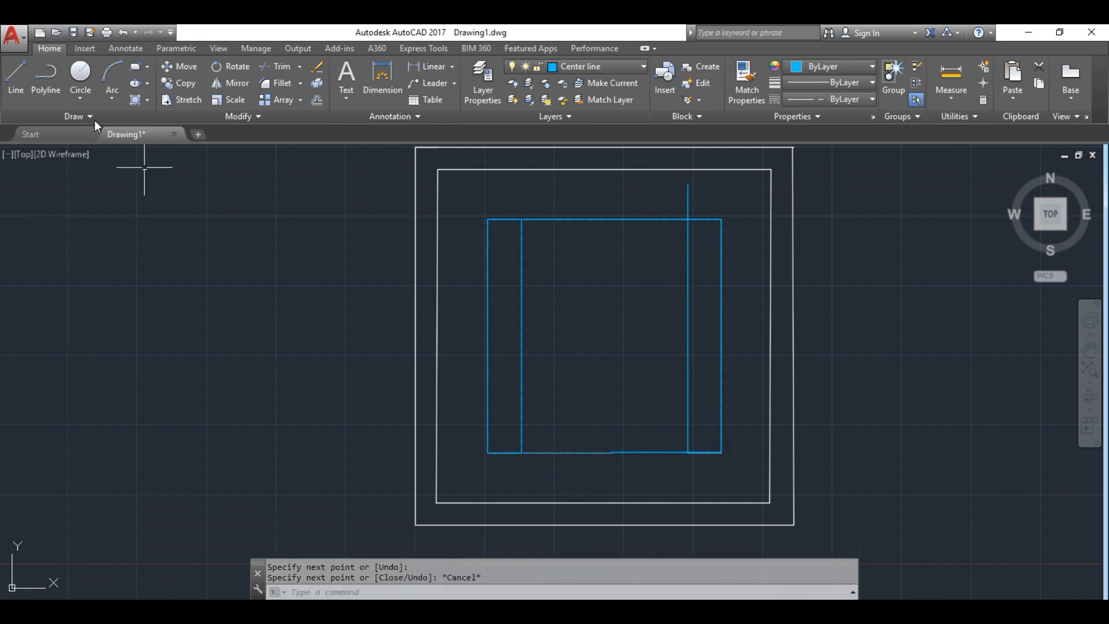
Draw a line 30 mm down from the center-line square's upper-left corner, then horizontally across to its right side
left_click(18, 77)
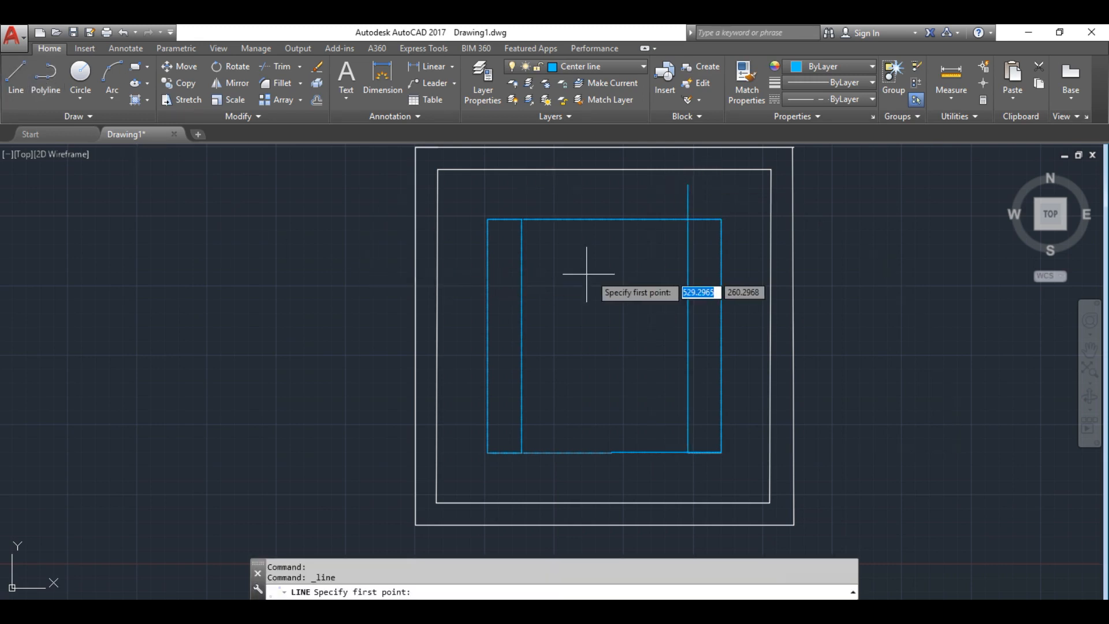
left_click(488, 219)
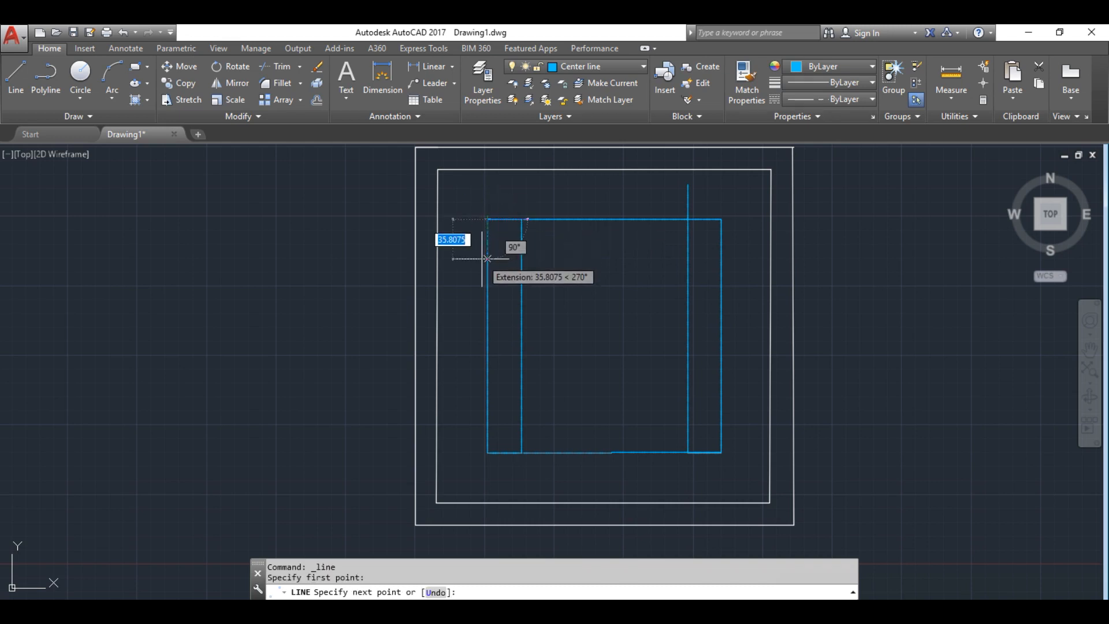
type("30")
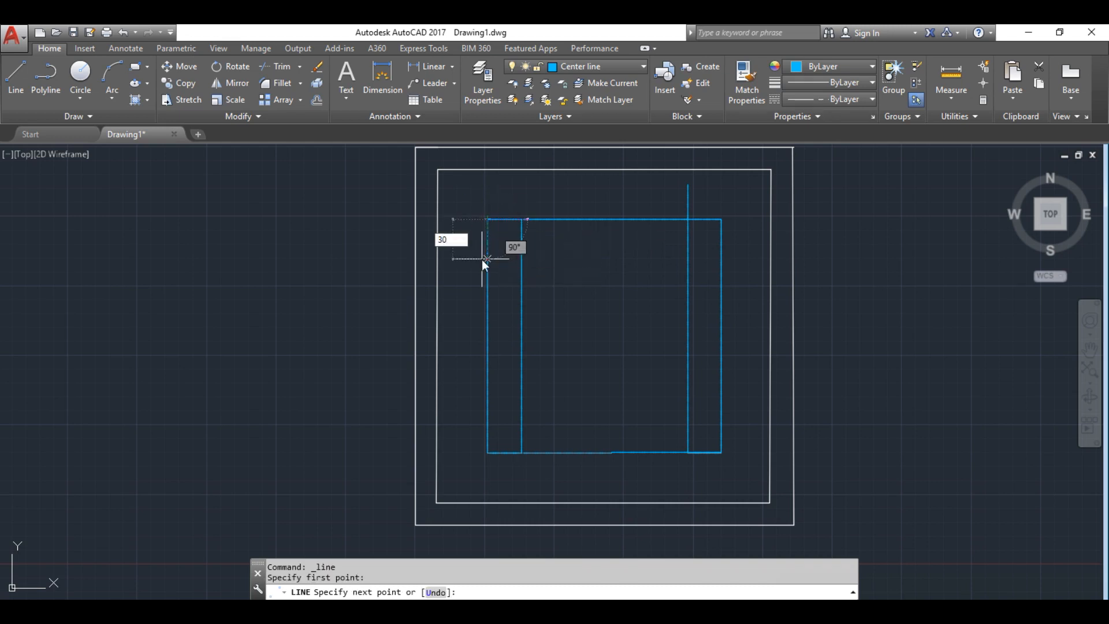
key("Return")
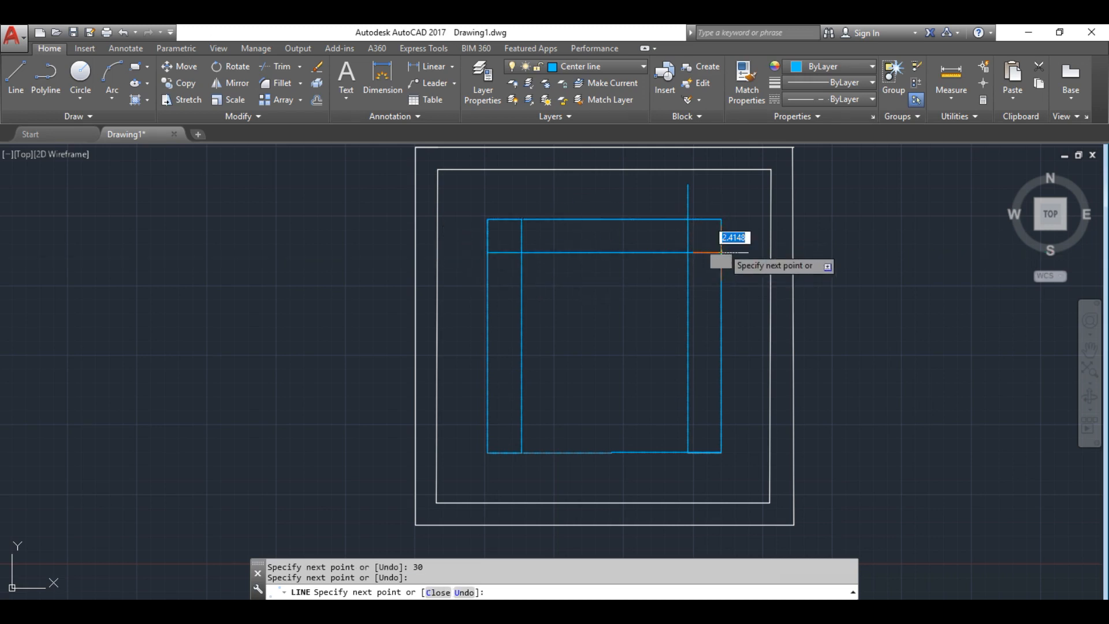
left_click(721, 253)
key("Escape")
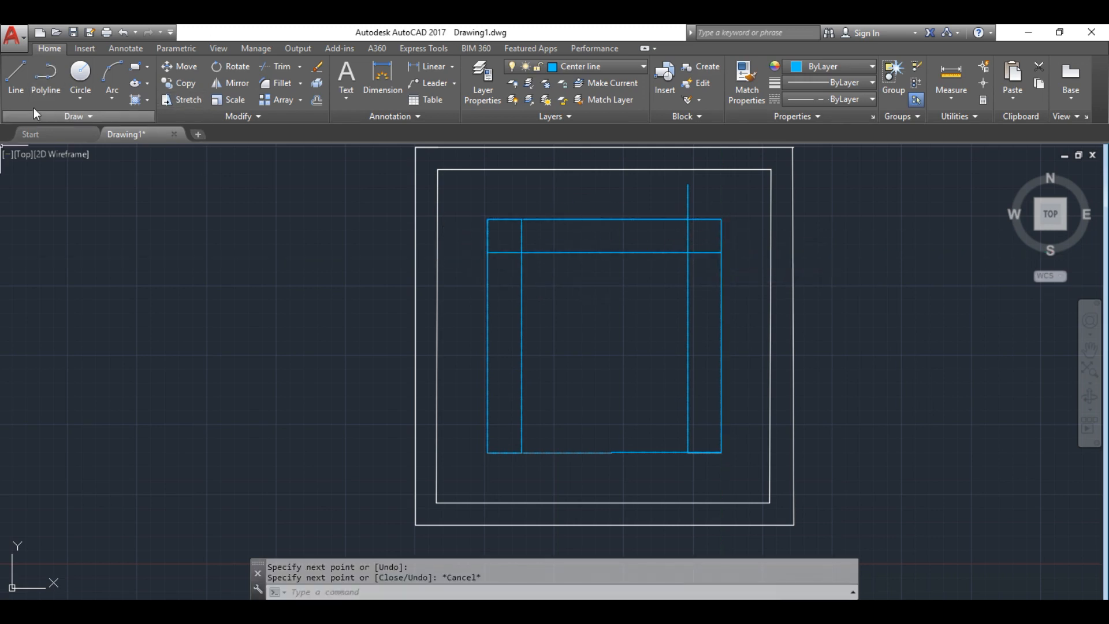
Draw a line 30 mm up from the center-line square's lower-left corner, then horizontally across to its right side
left_click(17, 81)
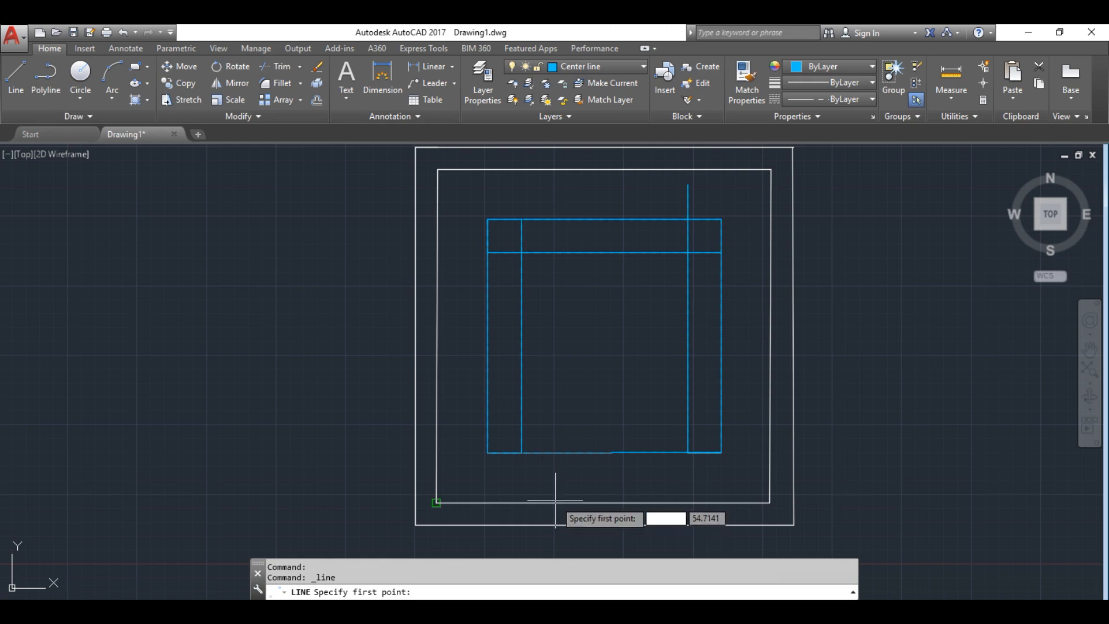
left_click(488, 453)
type("30")
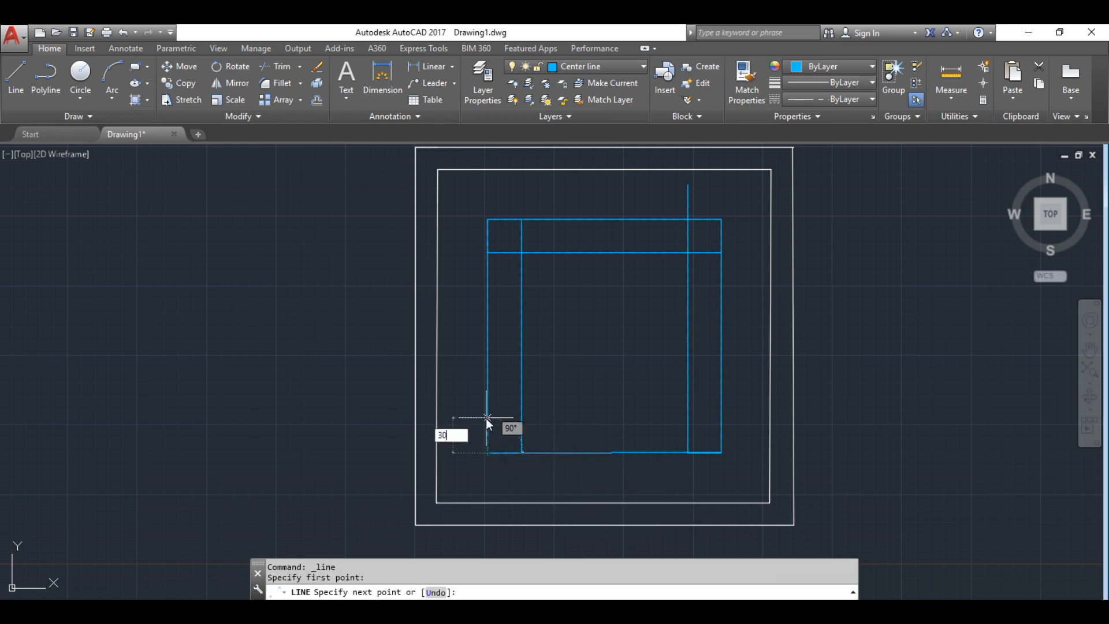
key("Return")
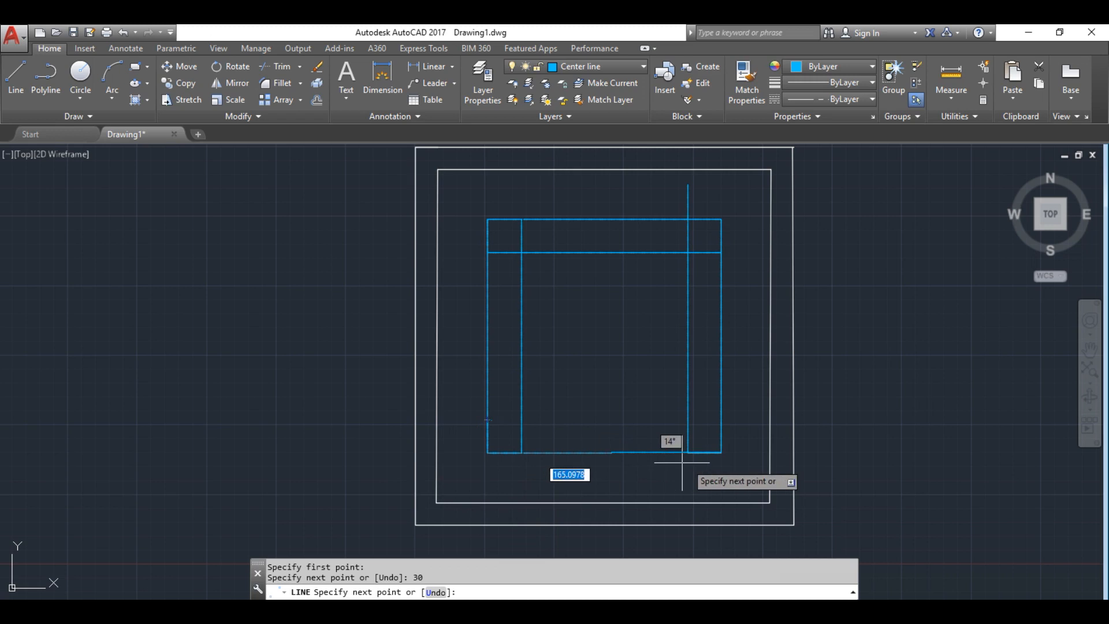
left_click(722, 420)
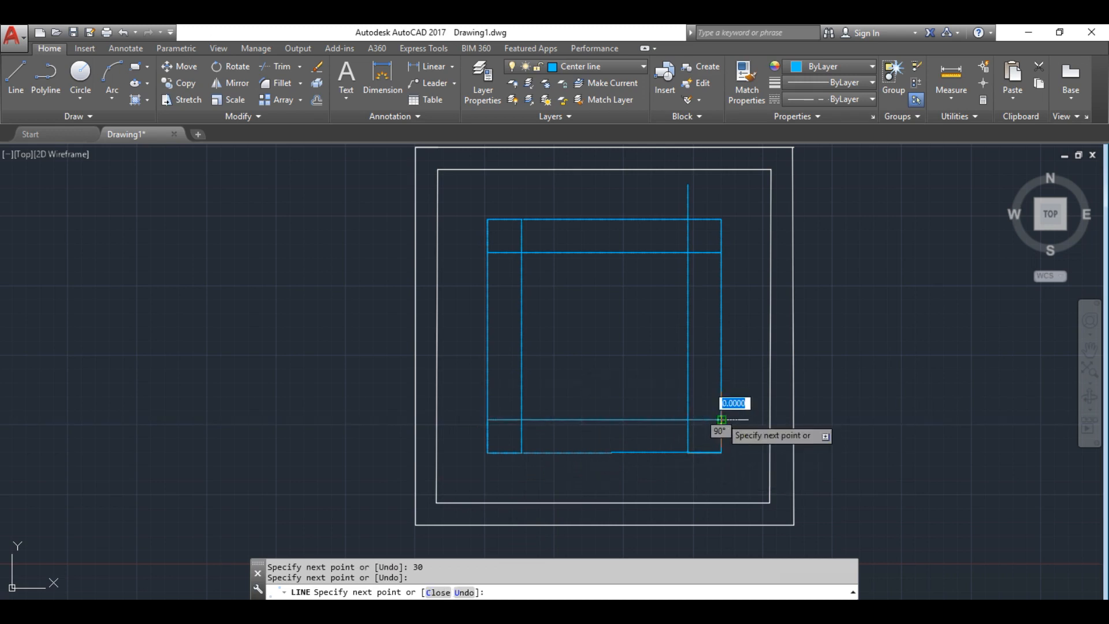
key("Escape")
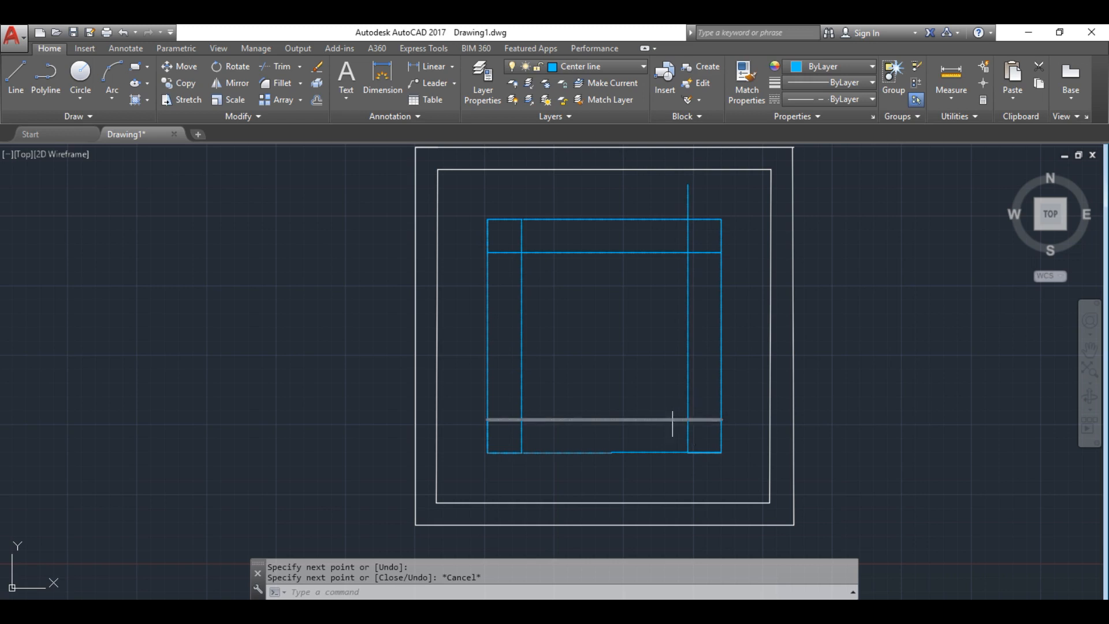
Draw a circle of diameter 60 mm centered on the upper-left intersection of the inner center lines
left_click(79, 101)
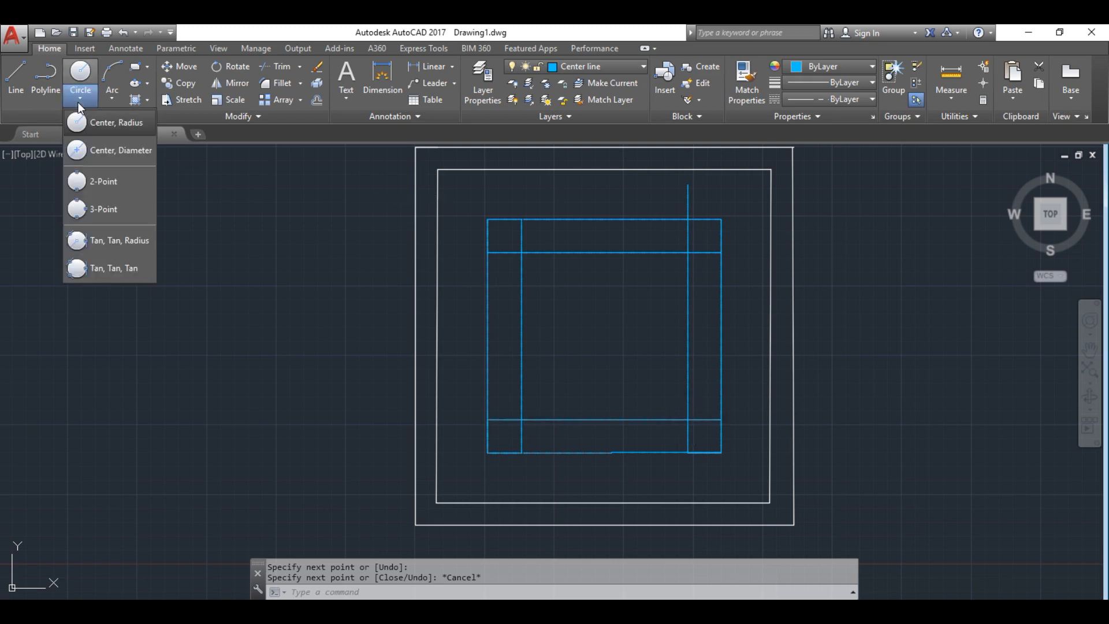
left_click(105, 149)
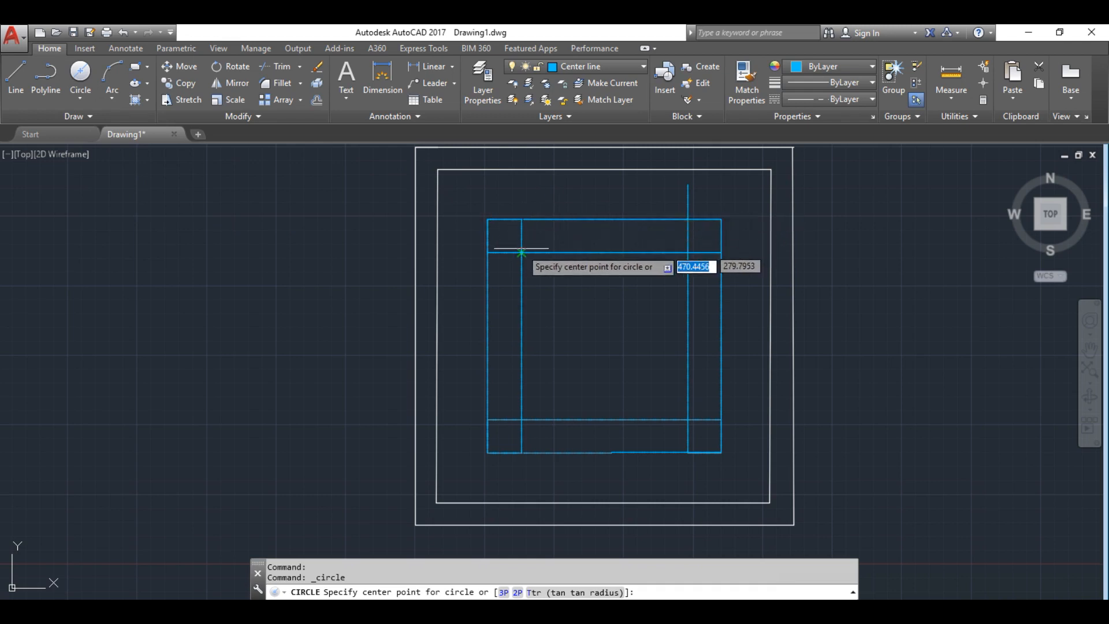
left_click(521, 253)
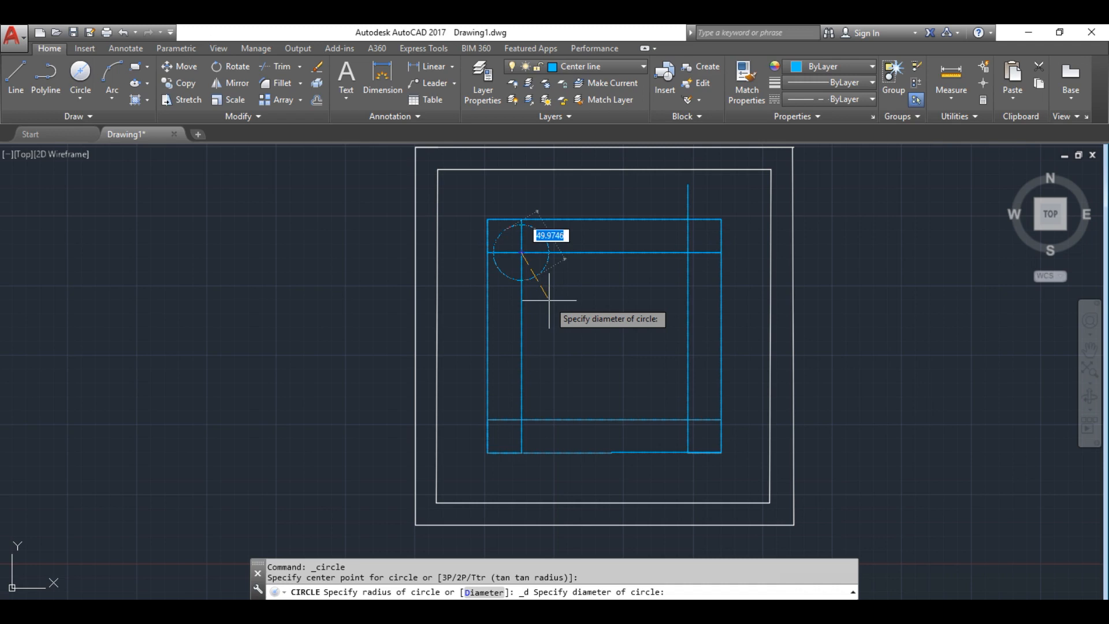
type("60")
key("Return")
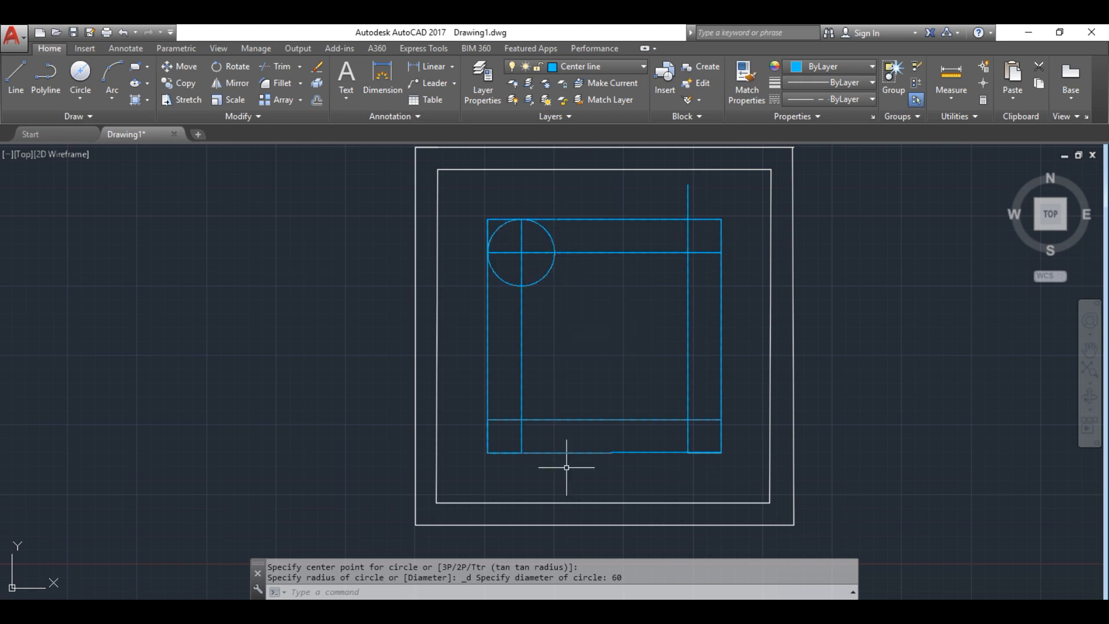
Copy the 60 mm circle by its center to the upper-right, lower-right and lower-left intersections of the inner center lines
left_click(182, 88)
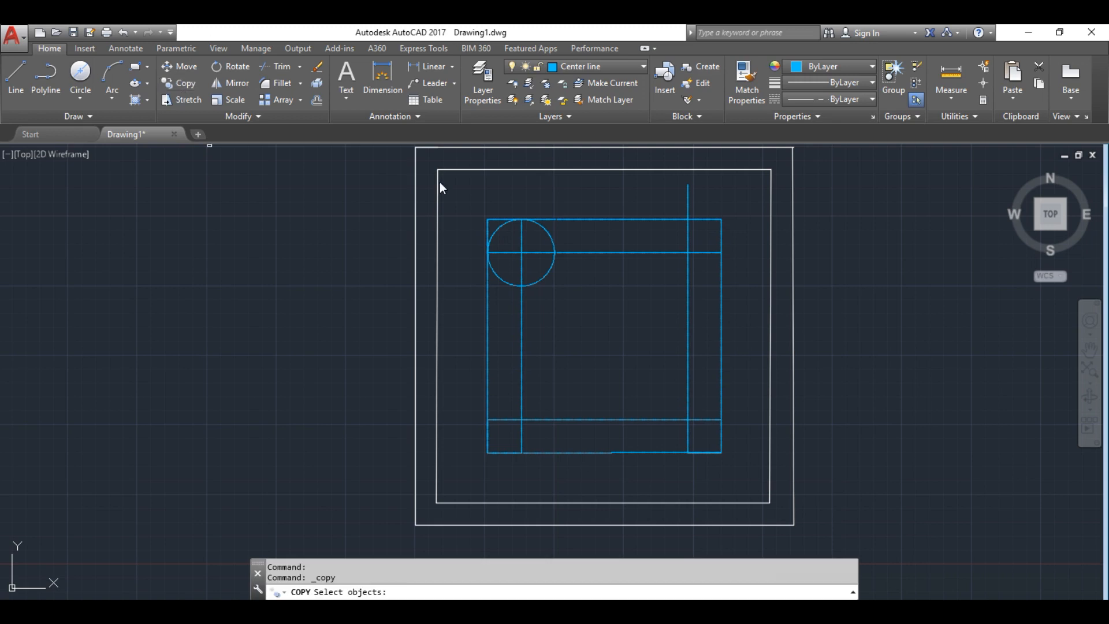
left_click(551, 237)
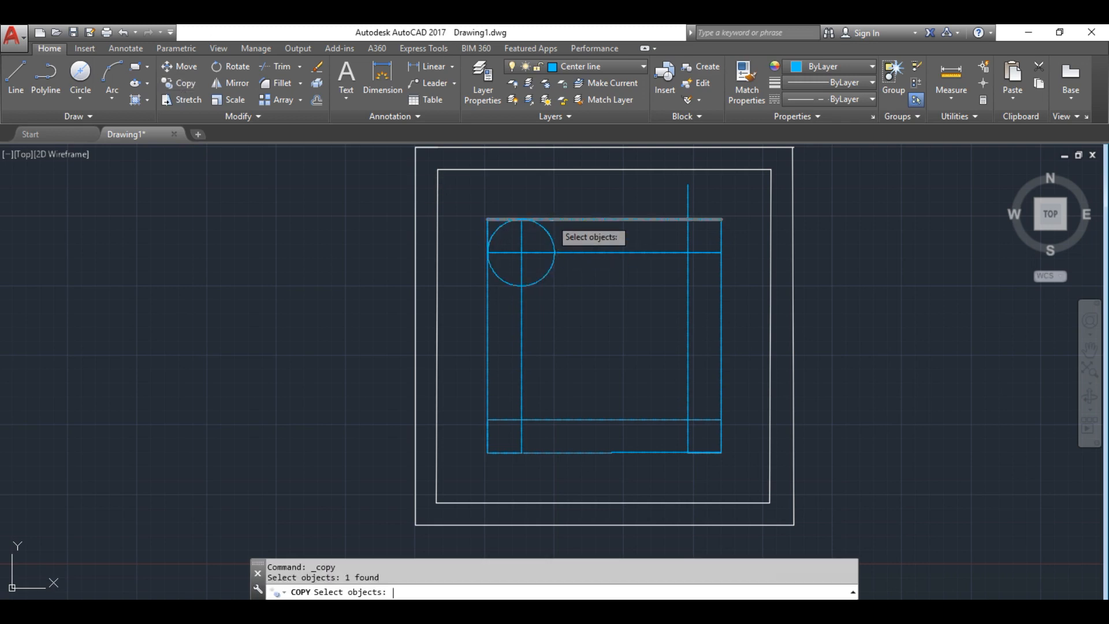
key("Return")
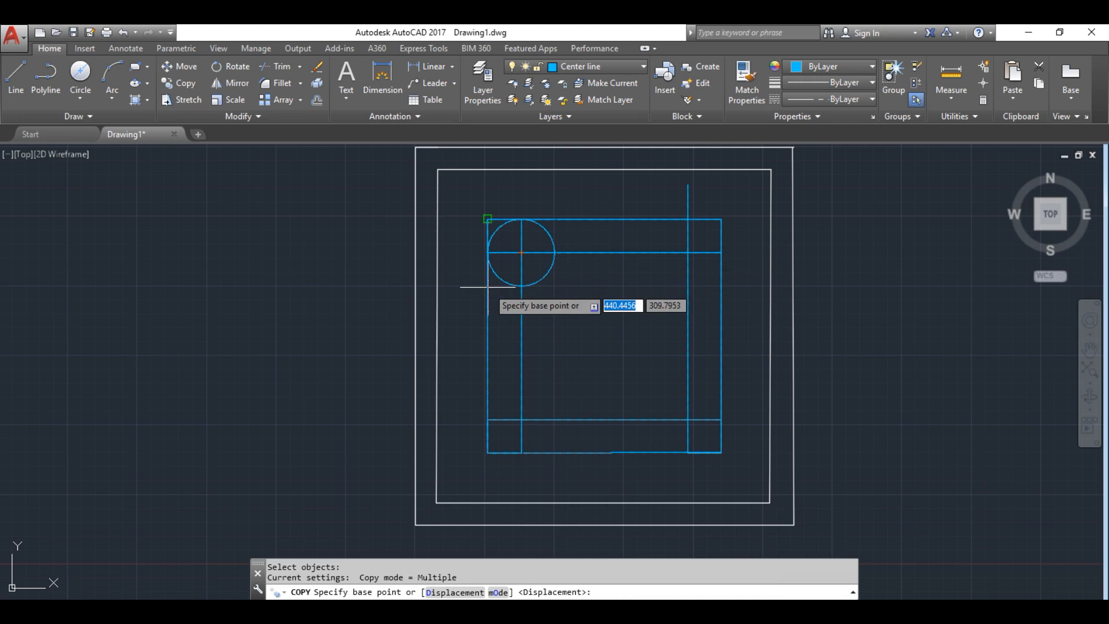
left_click(521, 252)
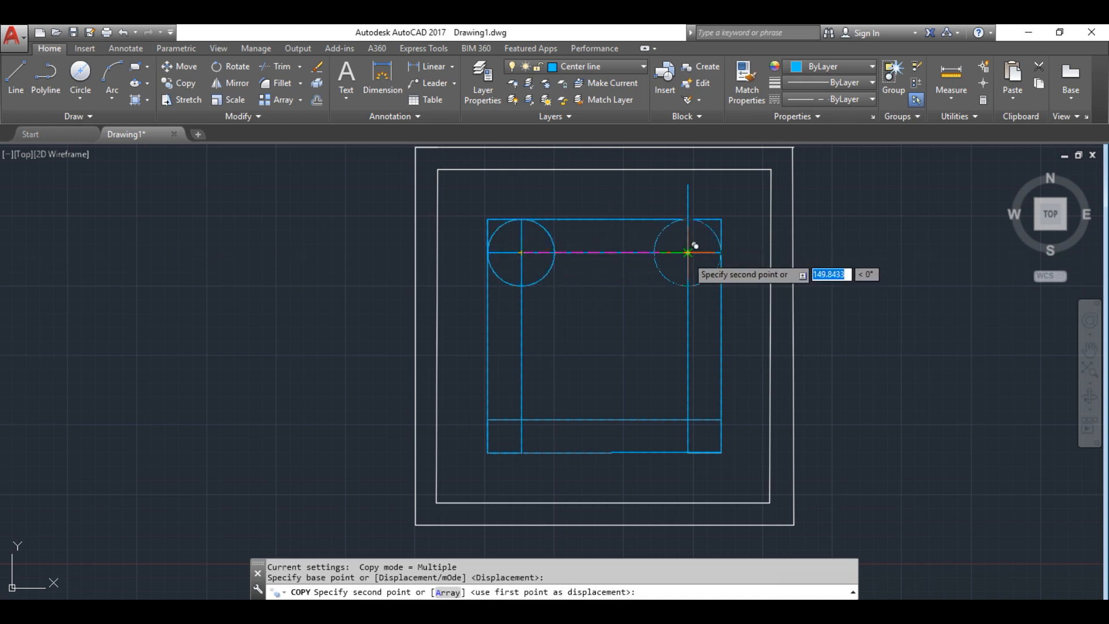
left_click(687, 252)
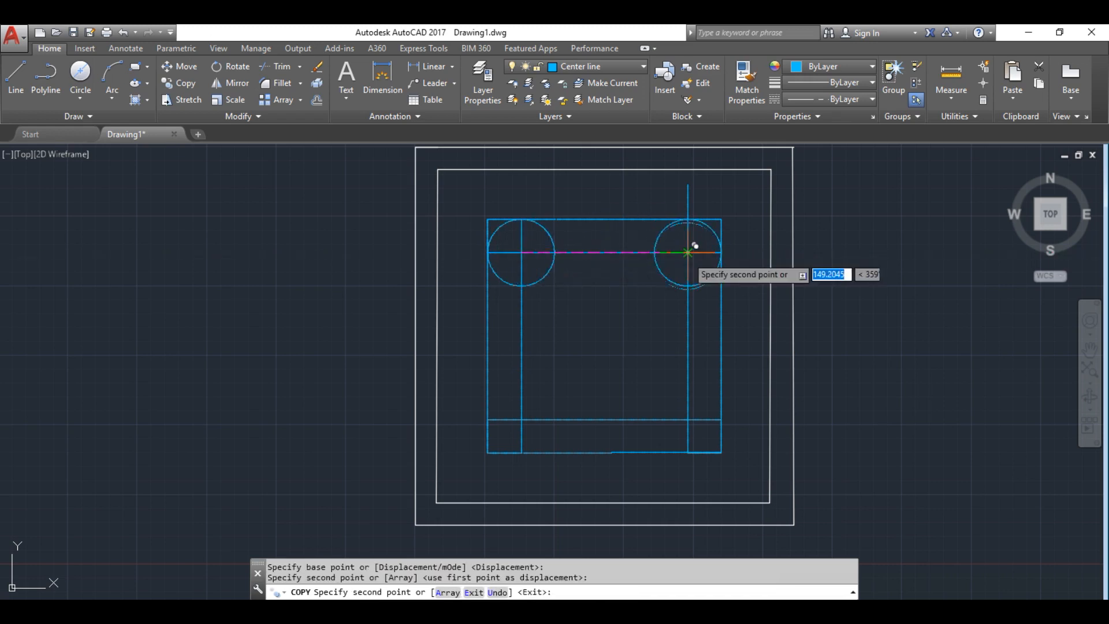
left_click(688, 420)
left_click(522, 420)
key("Escape")
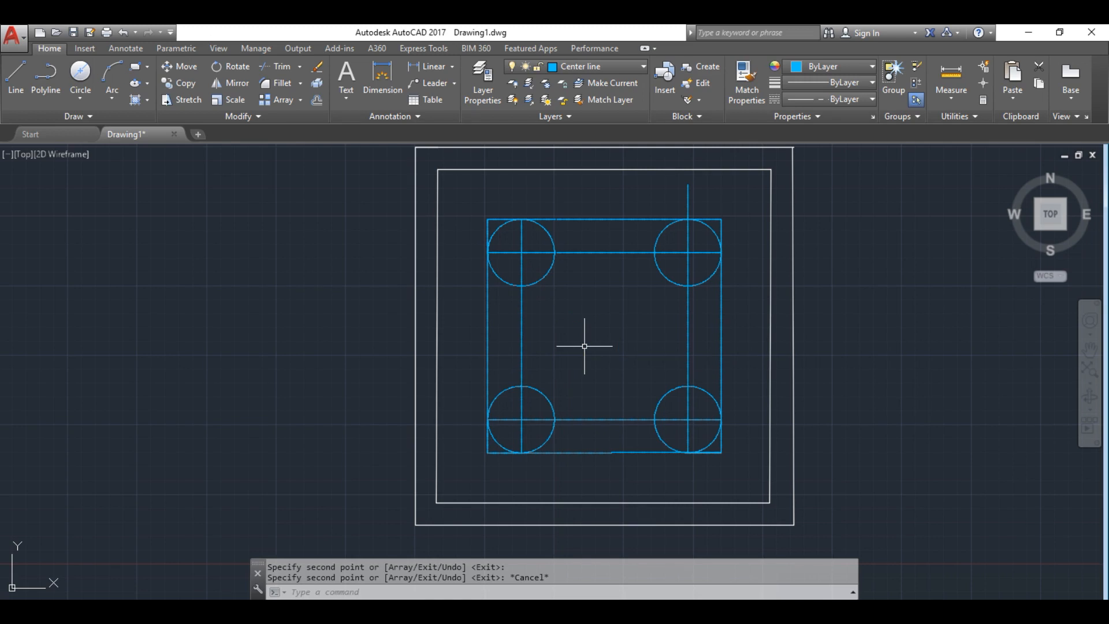
Check the figure in the exam PDF, then in AutoCAD draw a line 105 mm right from the square's upper-left corner and down past its bottom side
scroll(585, 346, "down", 2)
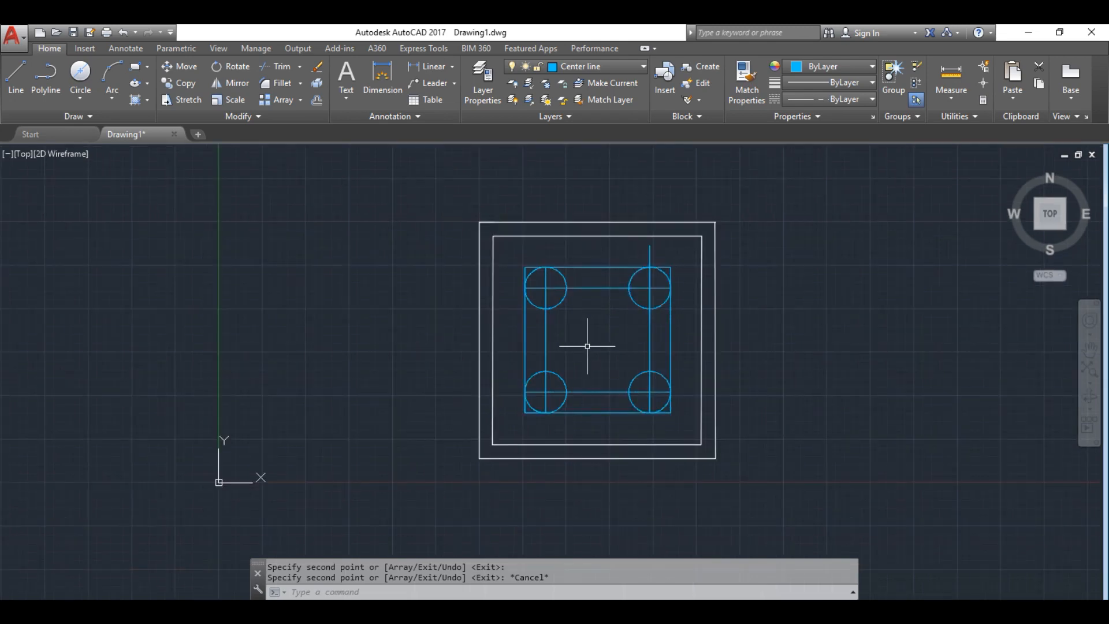
key("alt+Tab")
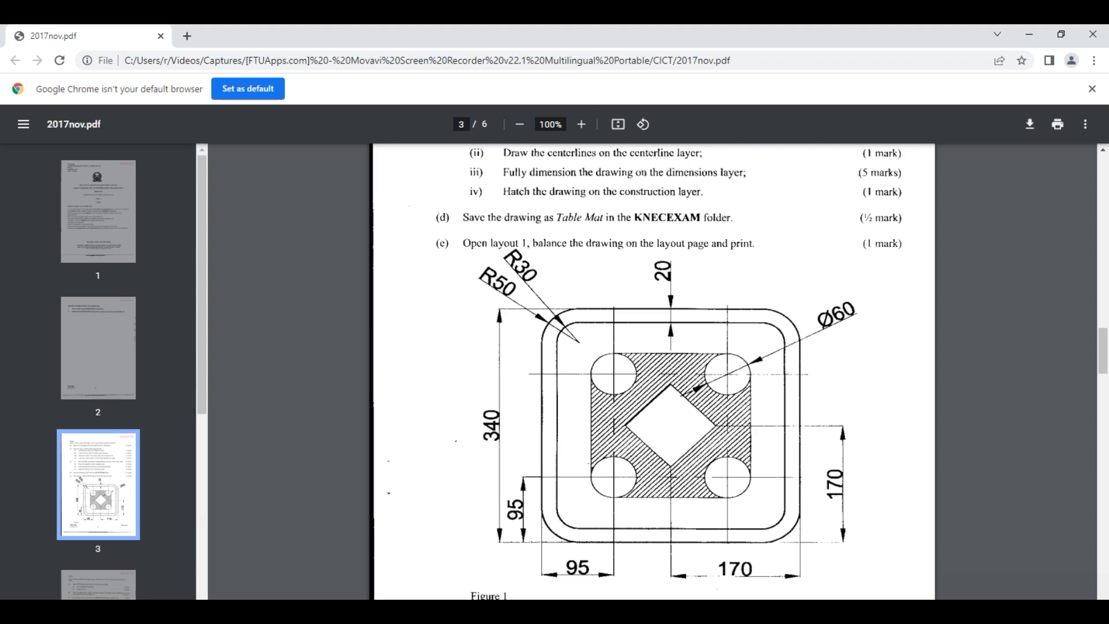
left_click(494, 611)
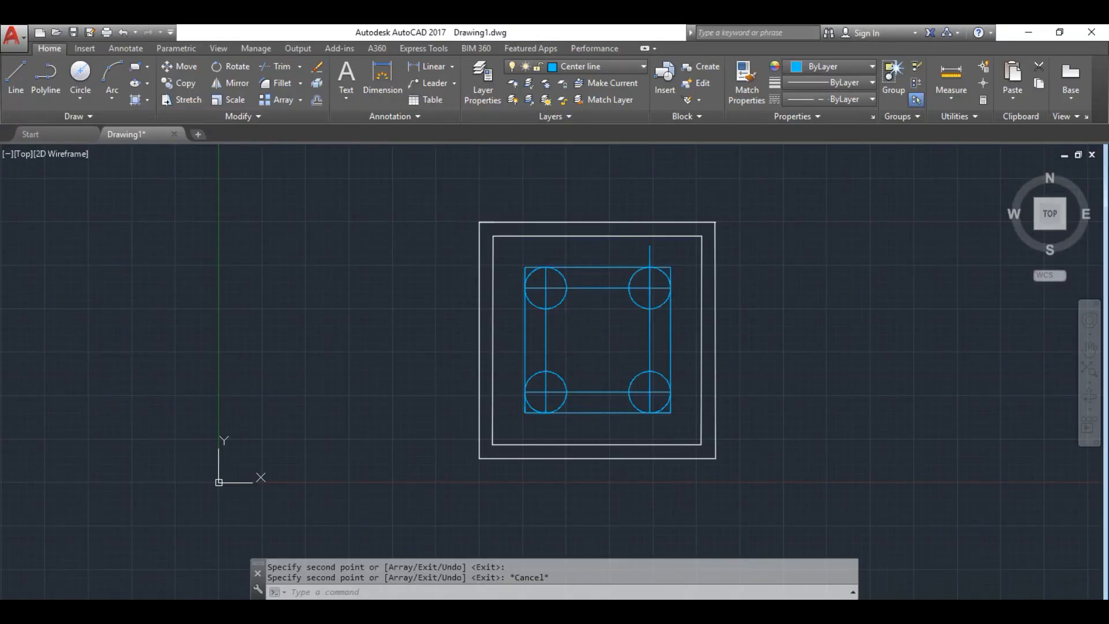
left_click(16, 80)
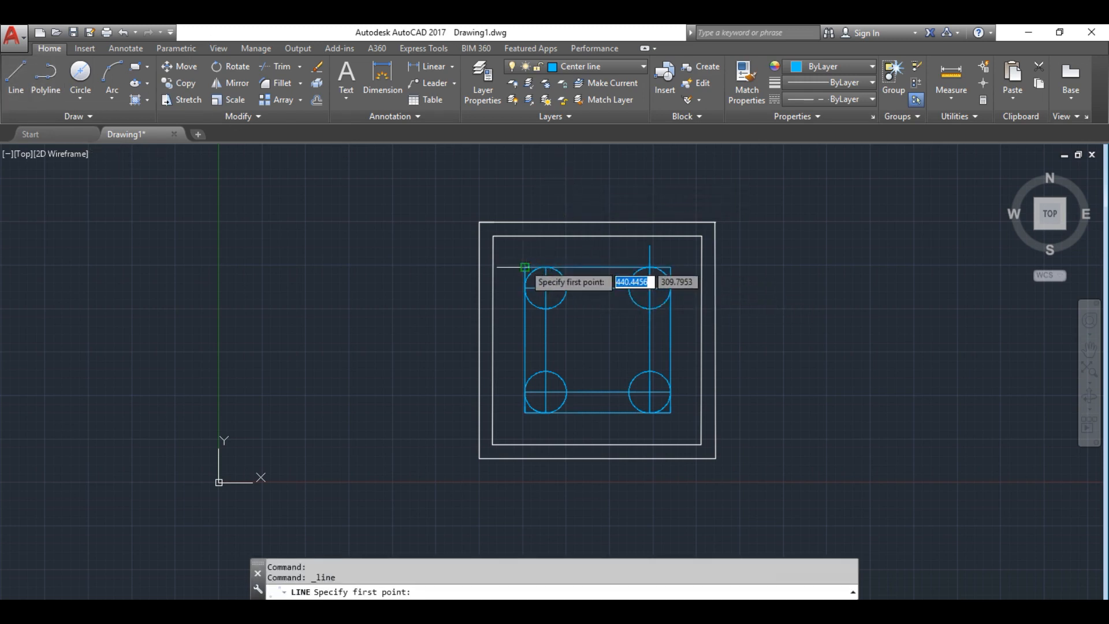
left_click(525, 267)
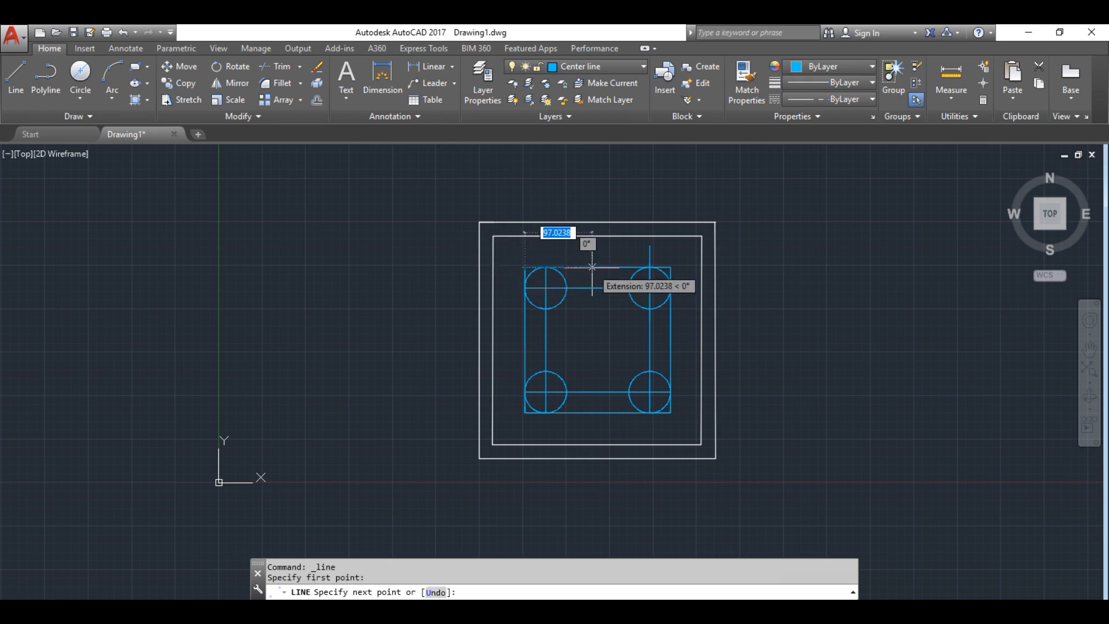
type("10")
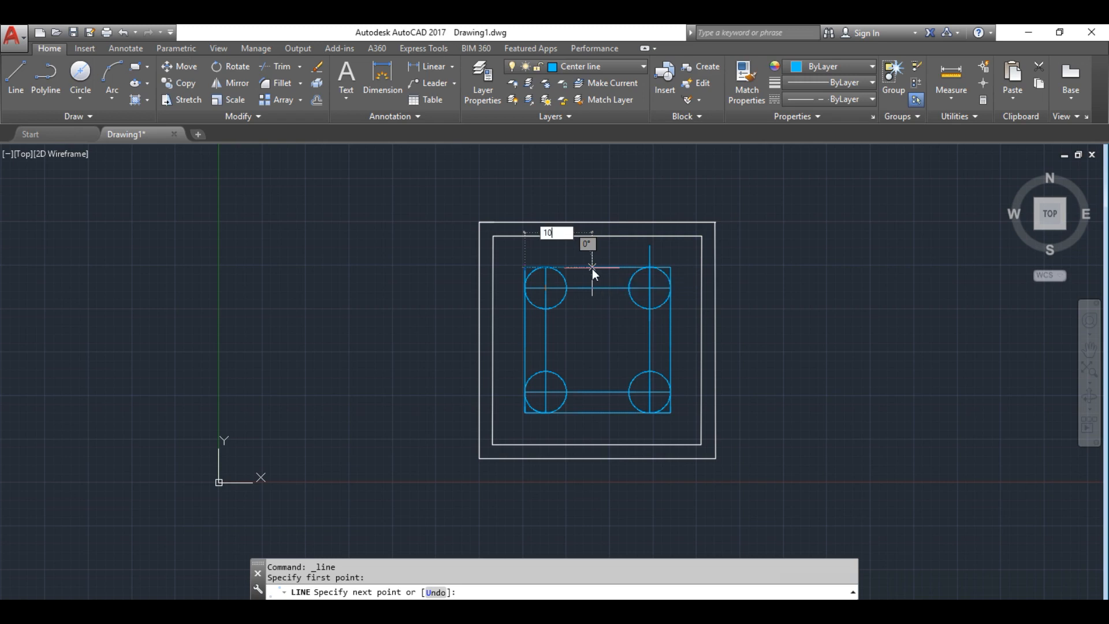
type("5")
key("Return")
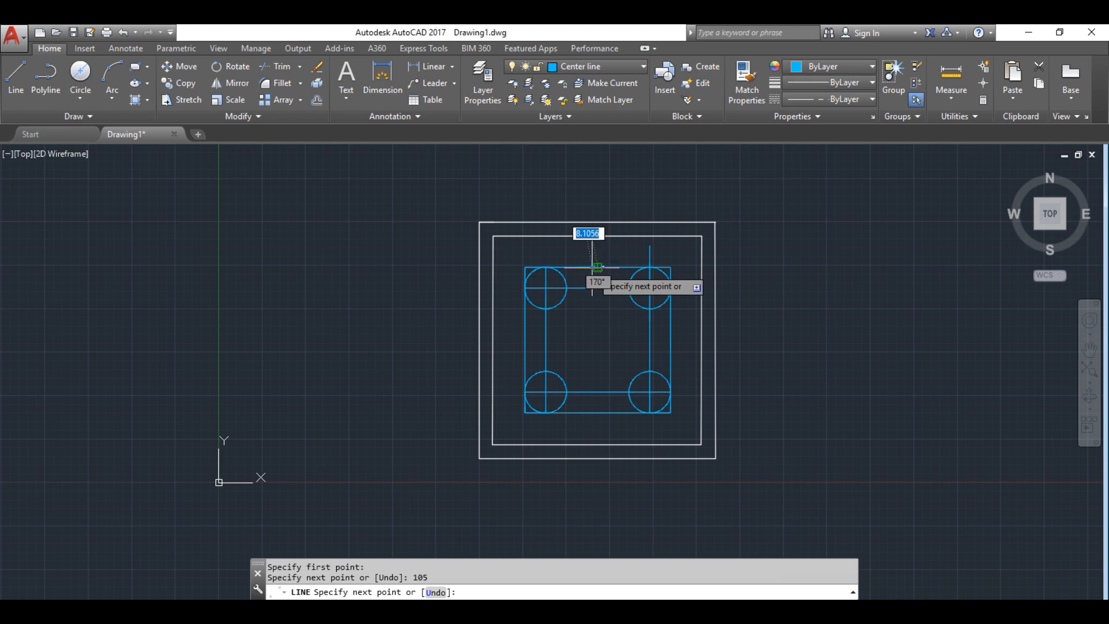
left_click(599, 432)
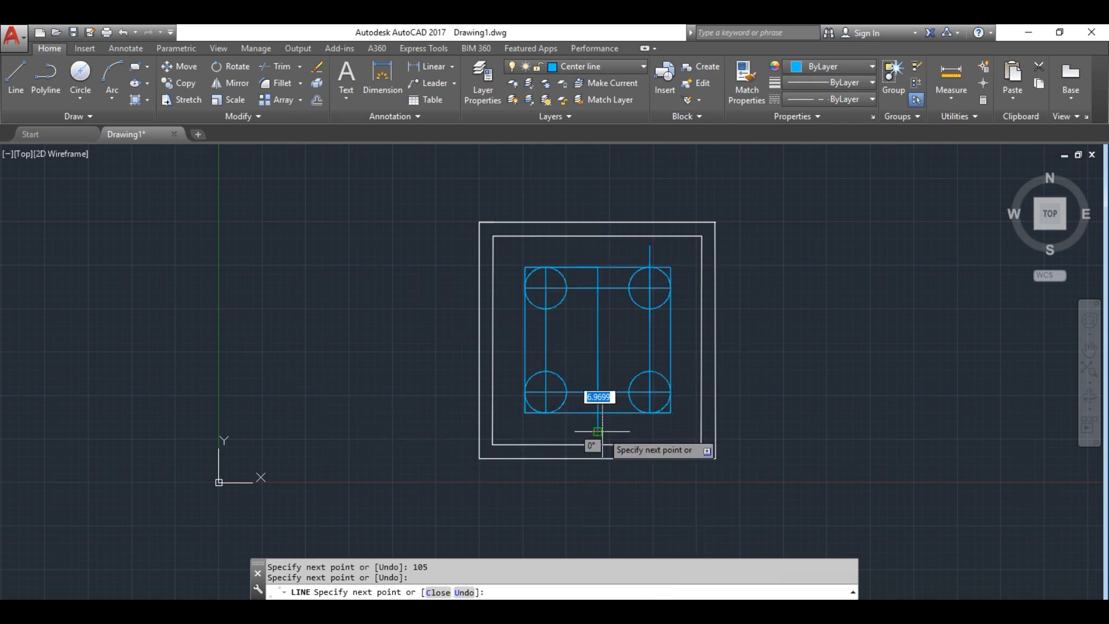
key("Escape")
Draw a line 105 mm up from the center-line square's lower-left corner, then horizontally across past its right side
key("Return")
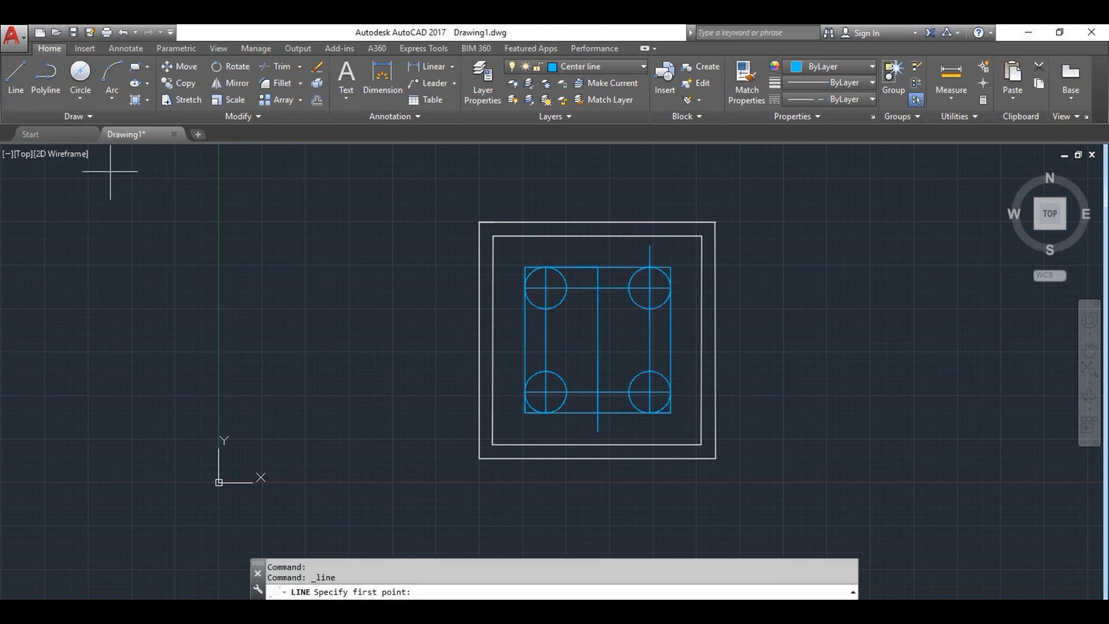
left_click(524, 412)
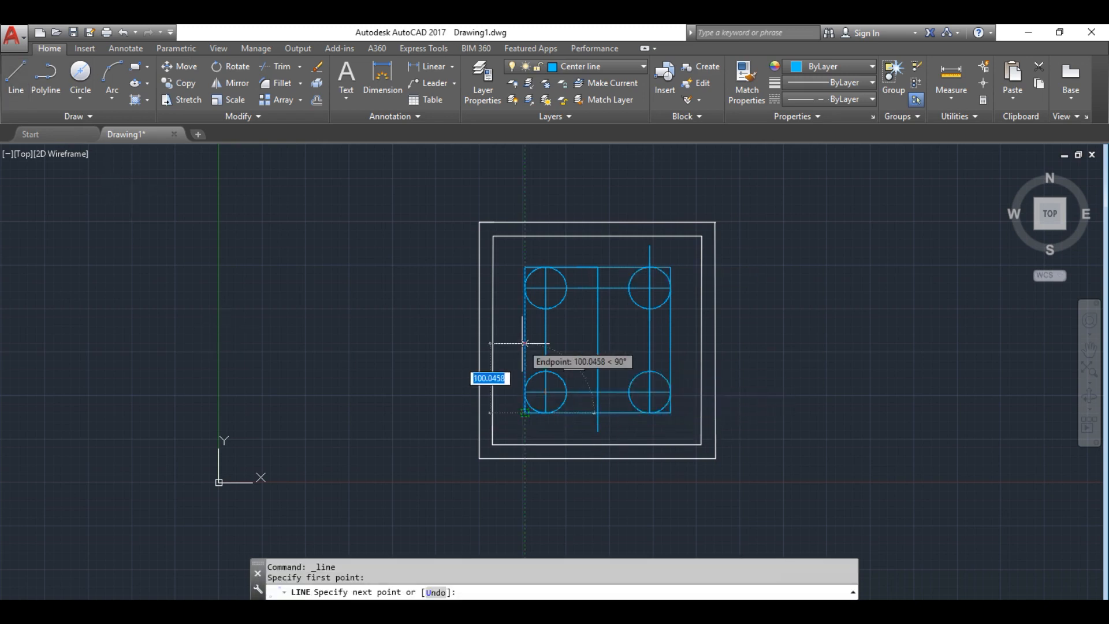
type("105")
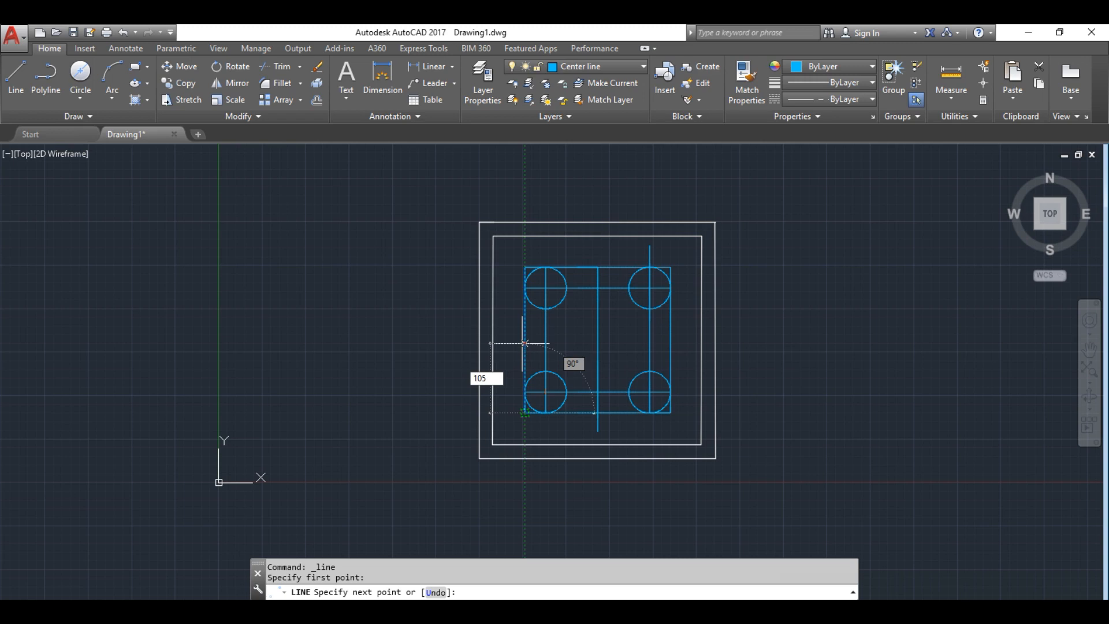
key("Return")
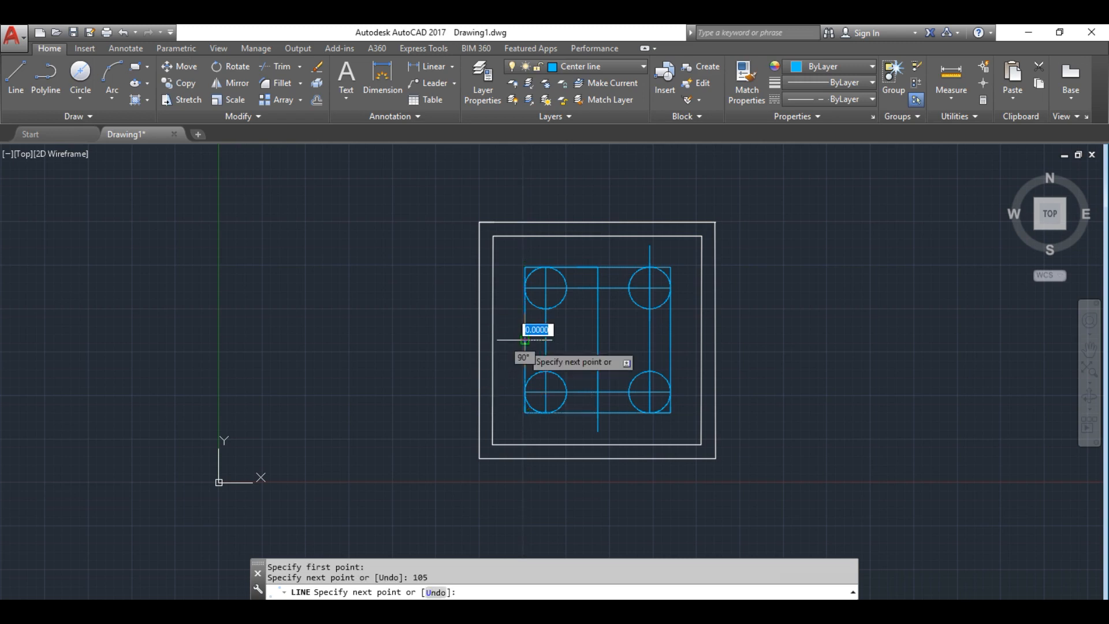
left_click(692, 339)
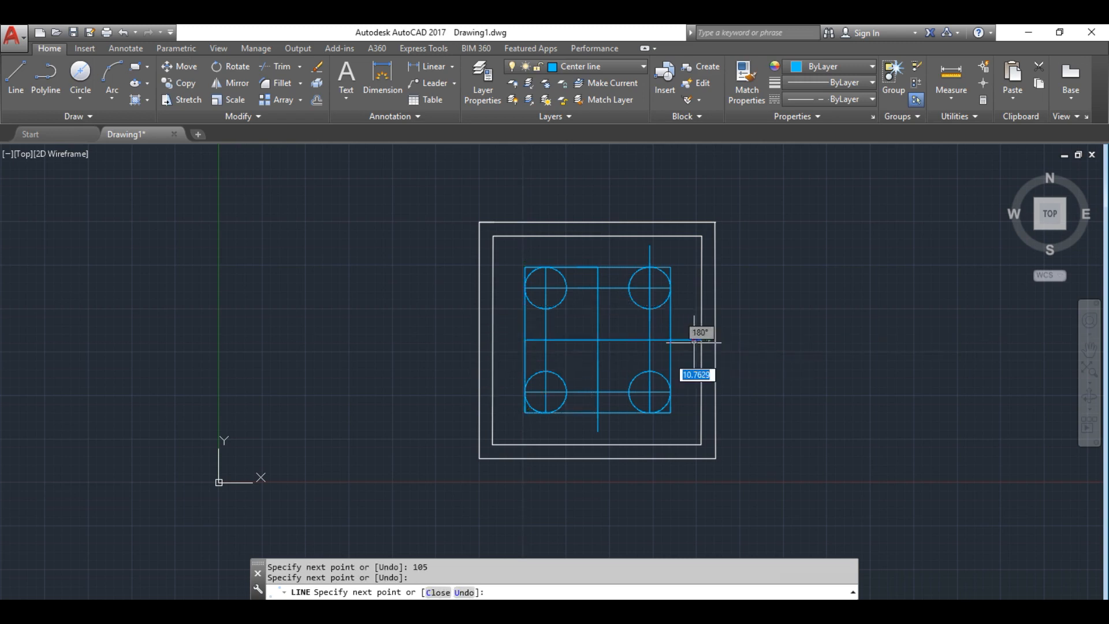
key("Escape")
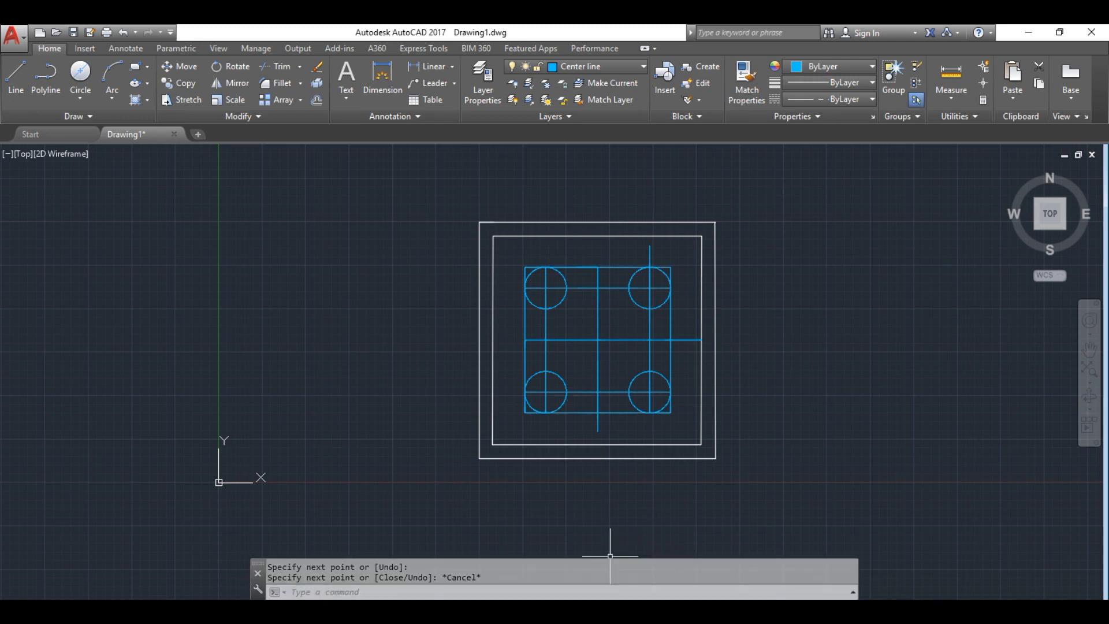
Check the figure in the exam PDF, then in AutoCAD draw a 60 mm line down from the midpoint of the center-line square's top side
key("alt+Tab")
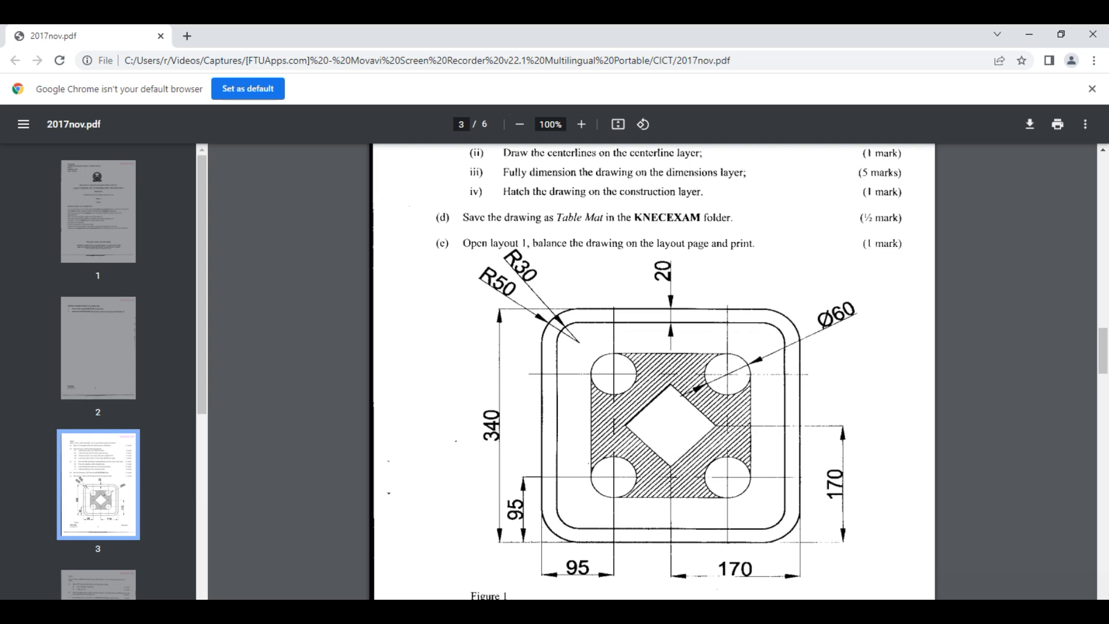
mouse_move(493, 611)
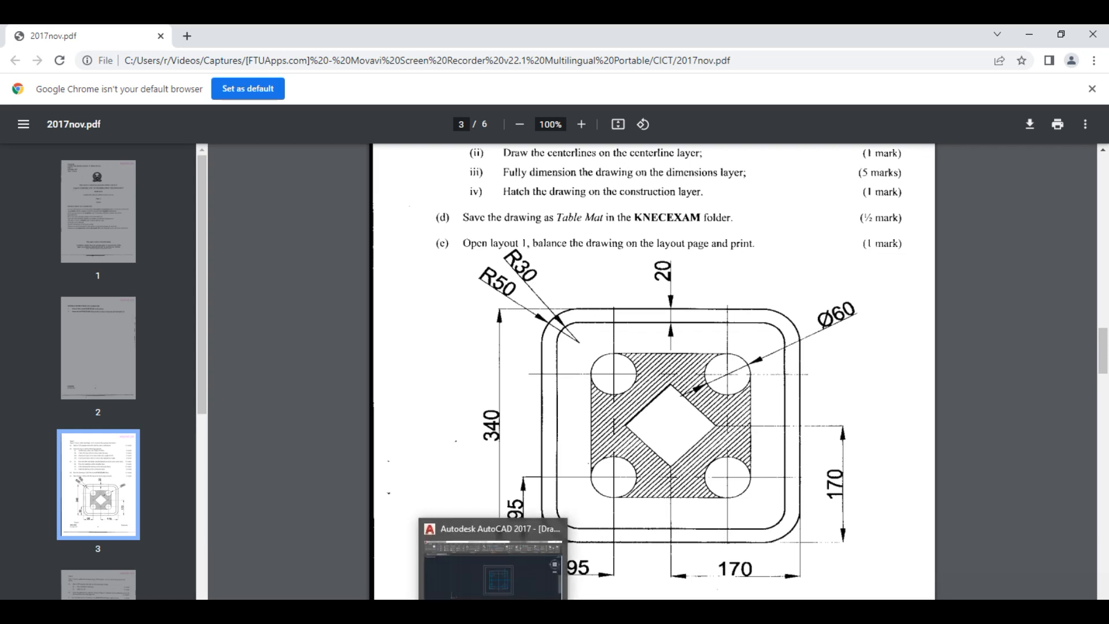
left_click(493, 611)
left_click(22, 68)
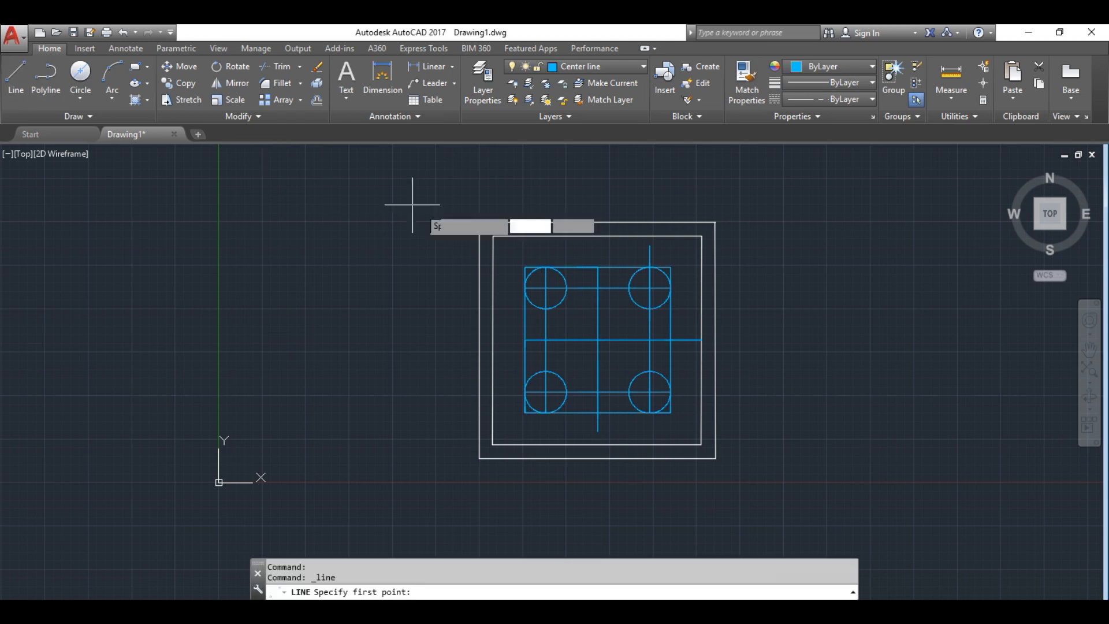
left_click(596, 267)
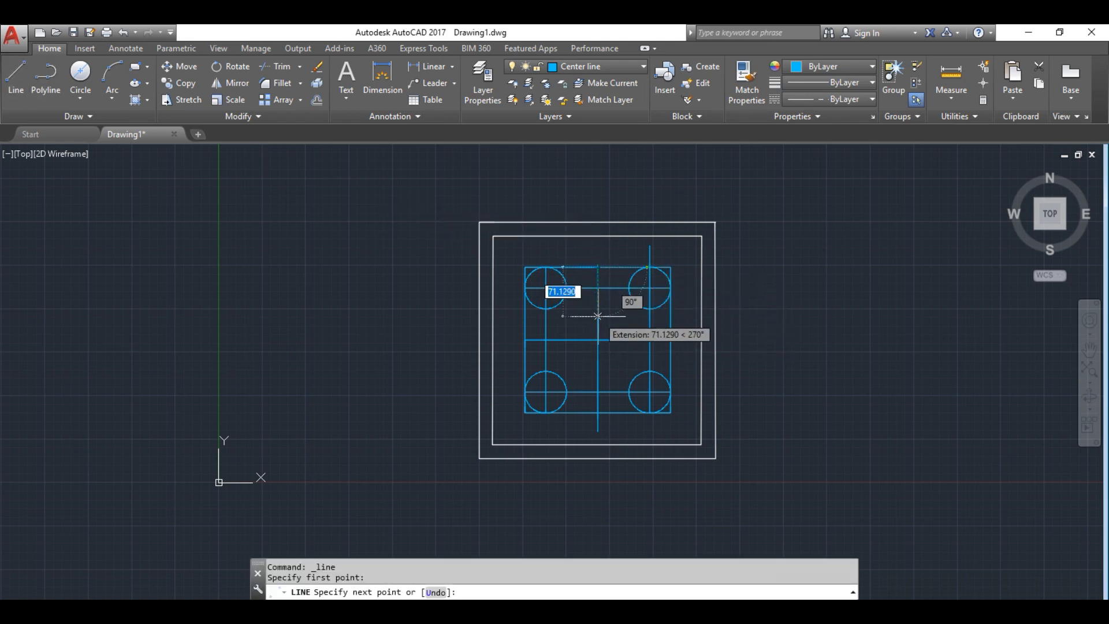
type("60")
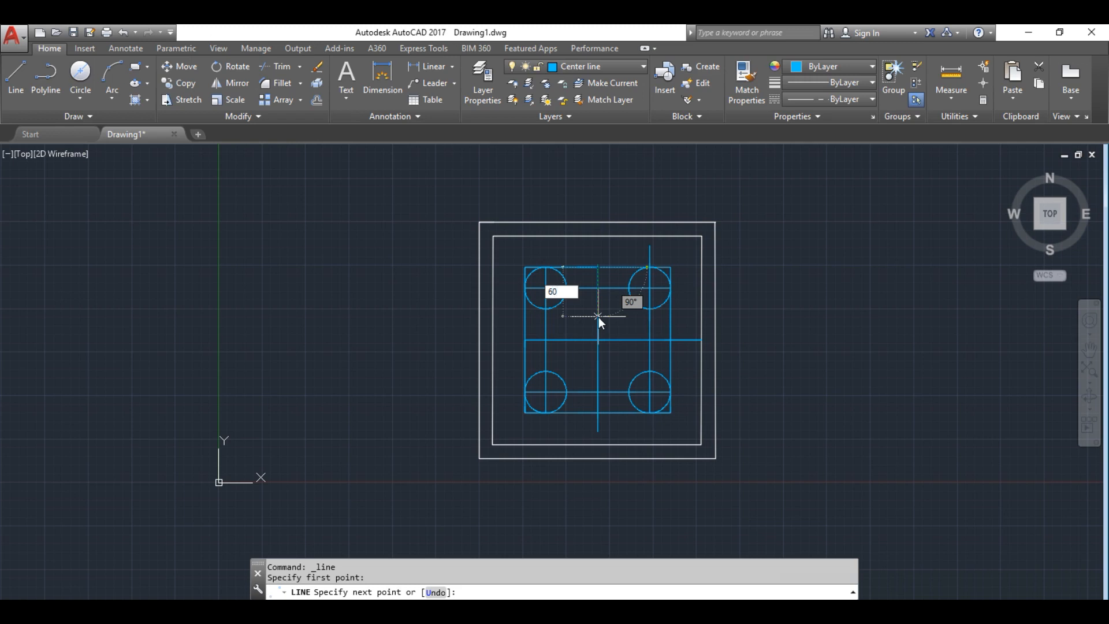
key("Return")
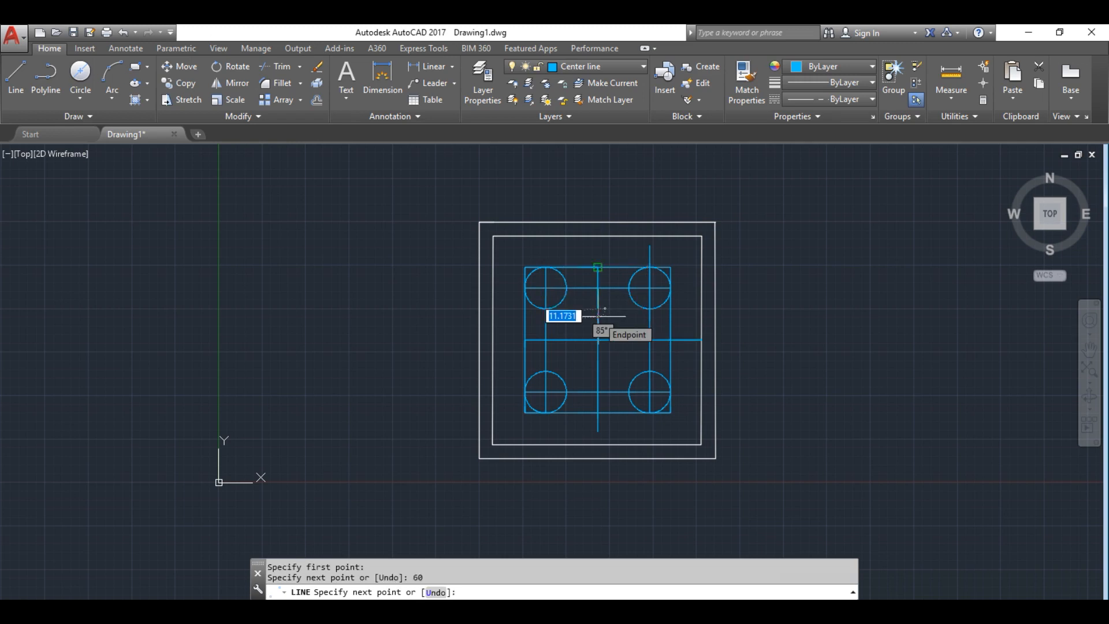
key("Escape")
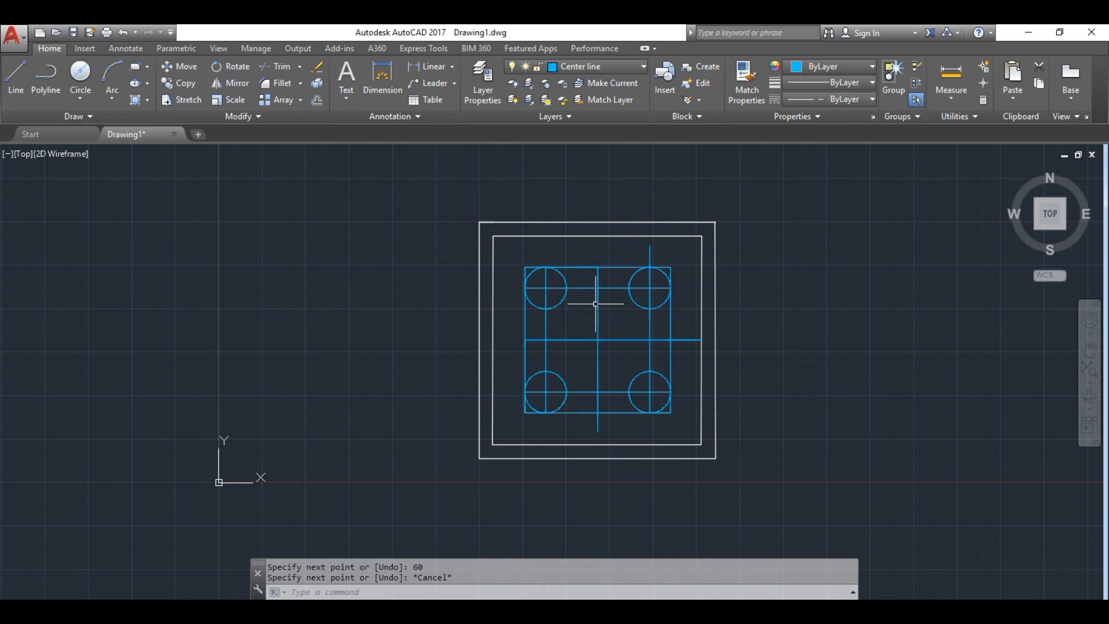
Draw a 60 mm line to the right from the left end of the square's horizontal middle line
left_click(16, 71)
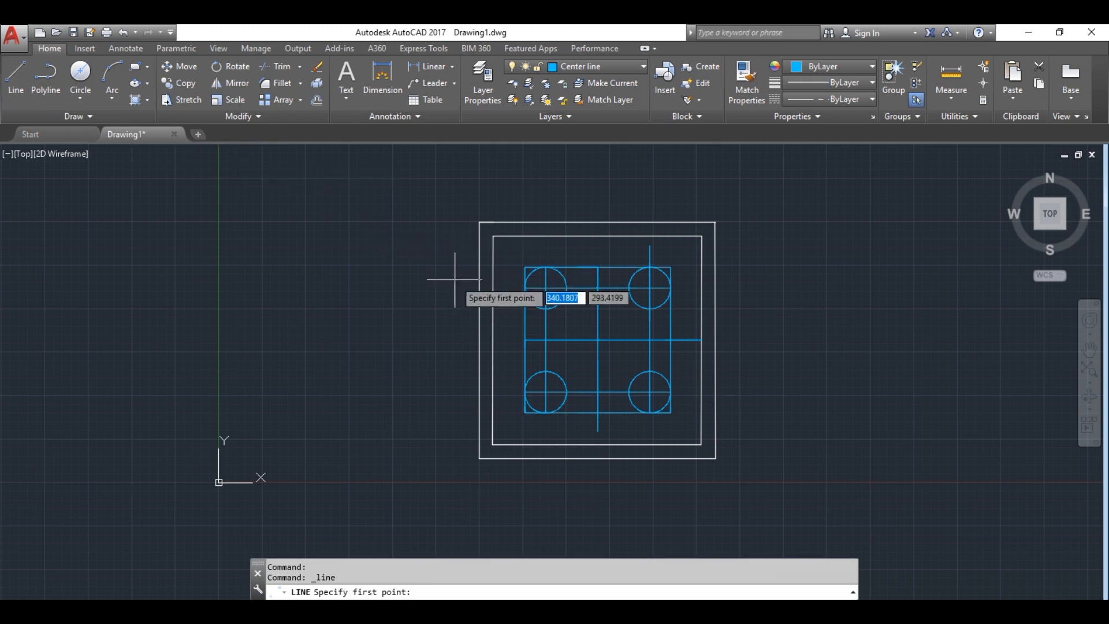
left_click(525, 340)
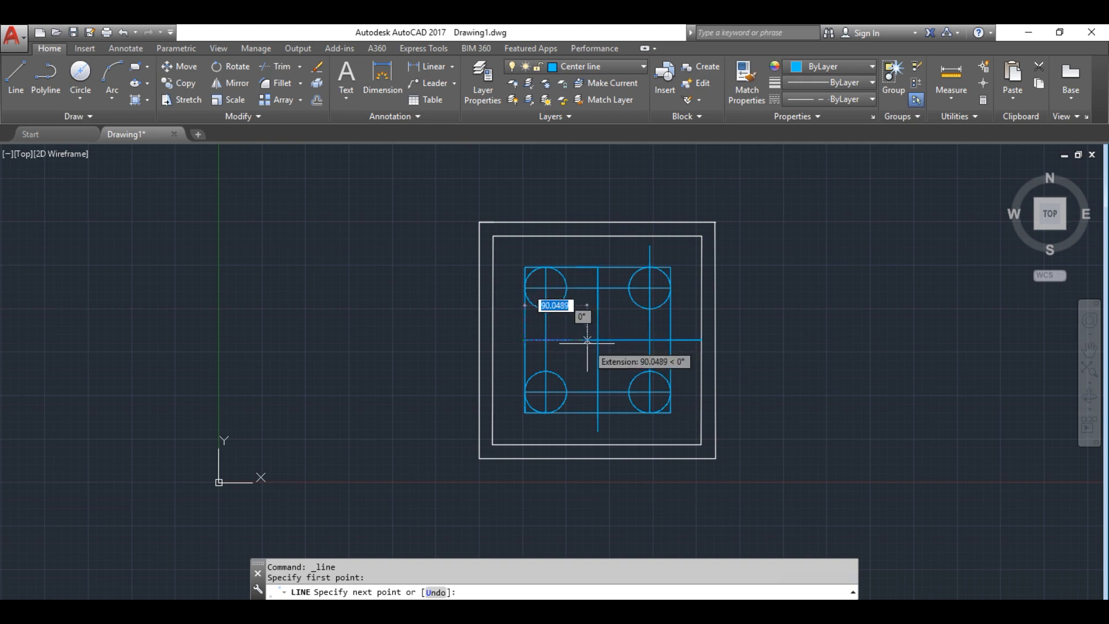
type("60")
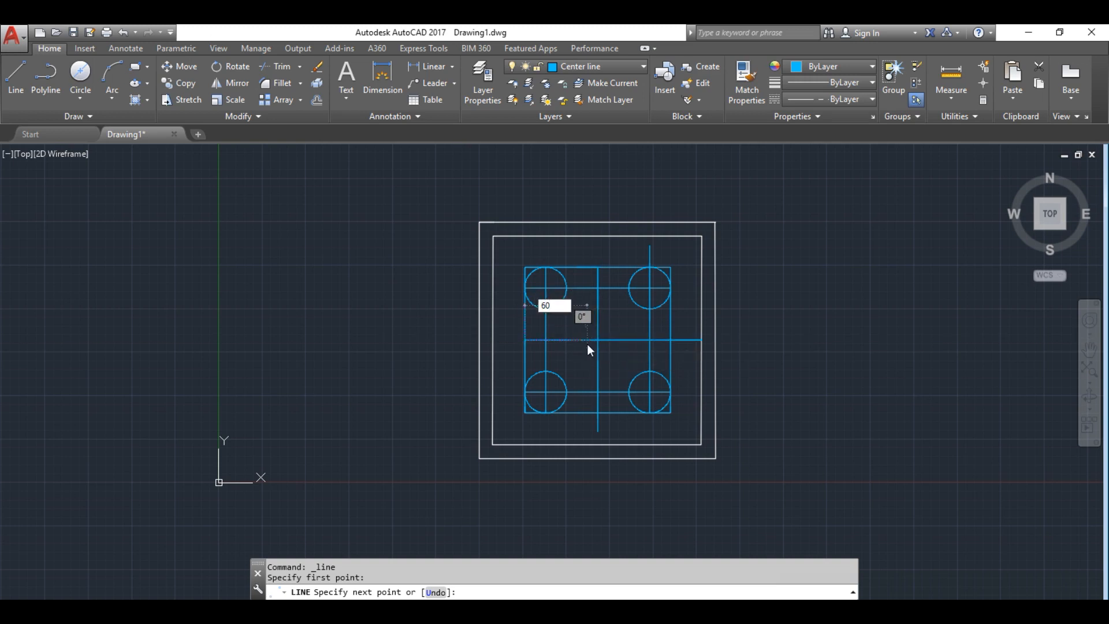
key("Return")
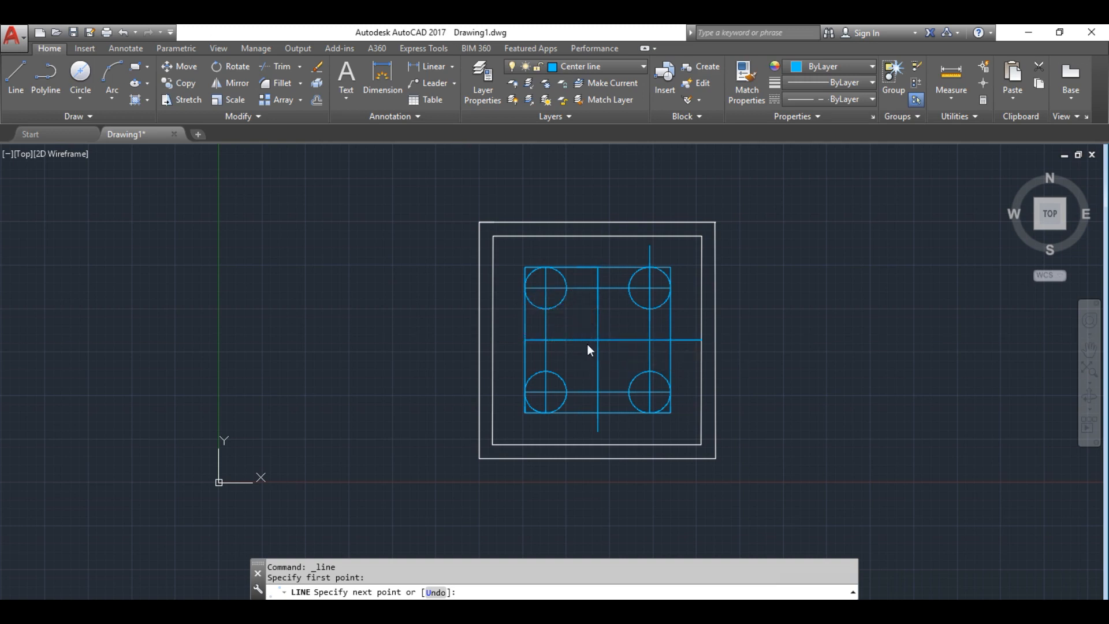
key("Escape")
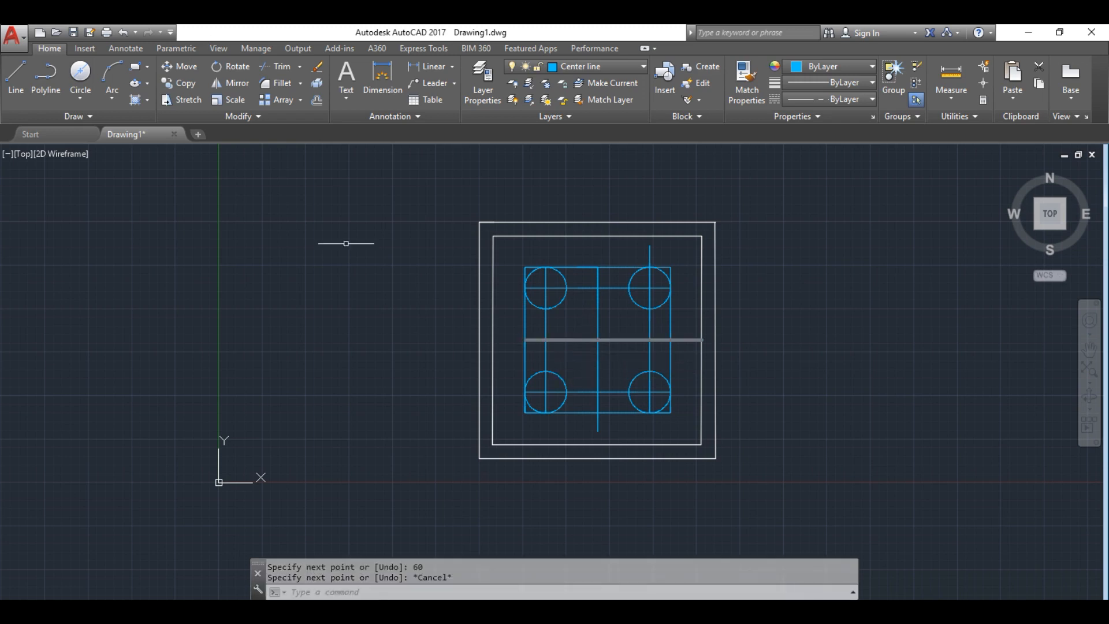
Draw the diamond's upper-left edge between the inner ends of the two 60 mm lines
left_click(13, 64)
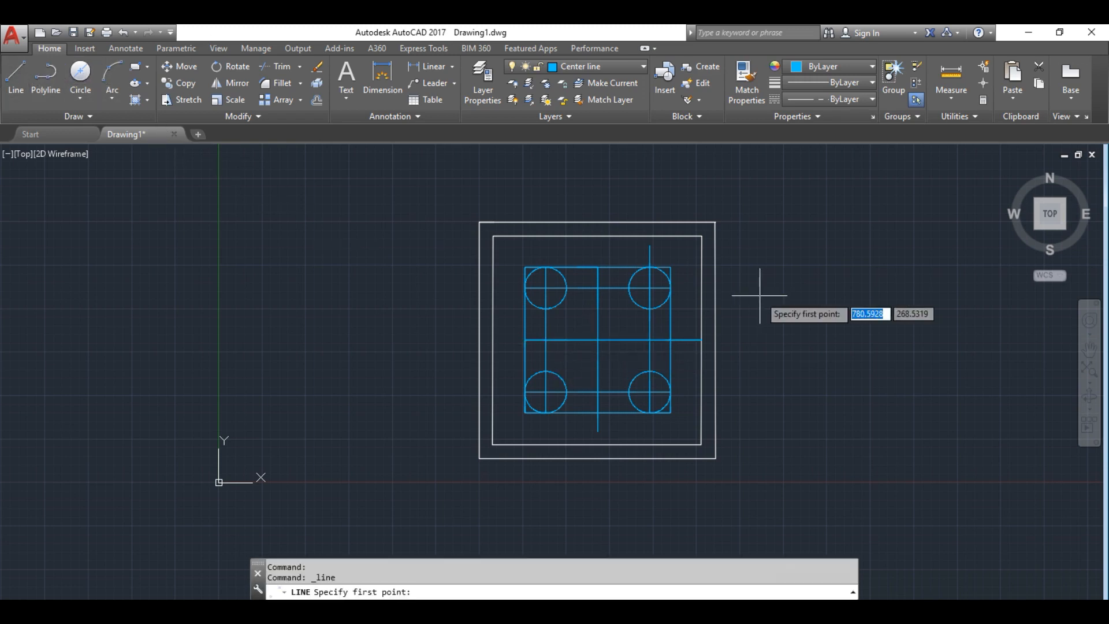
left_click(598, 309)
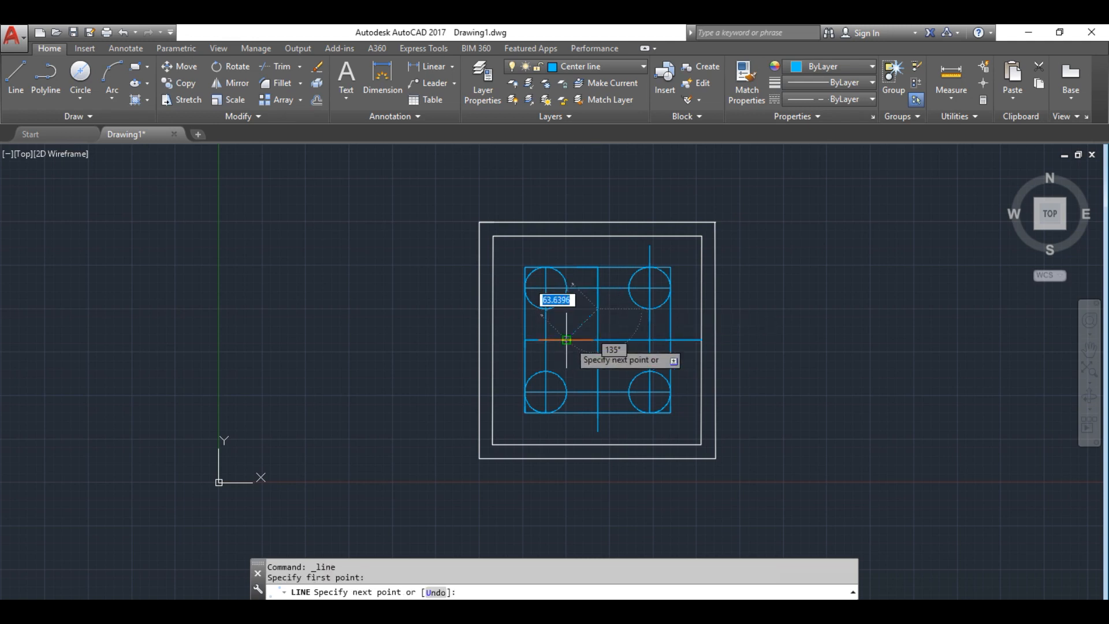
left_click(566, 340)
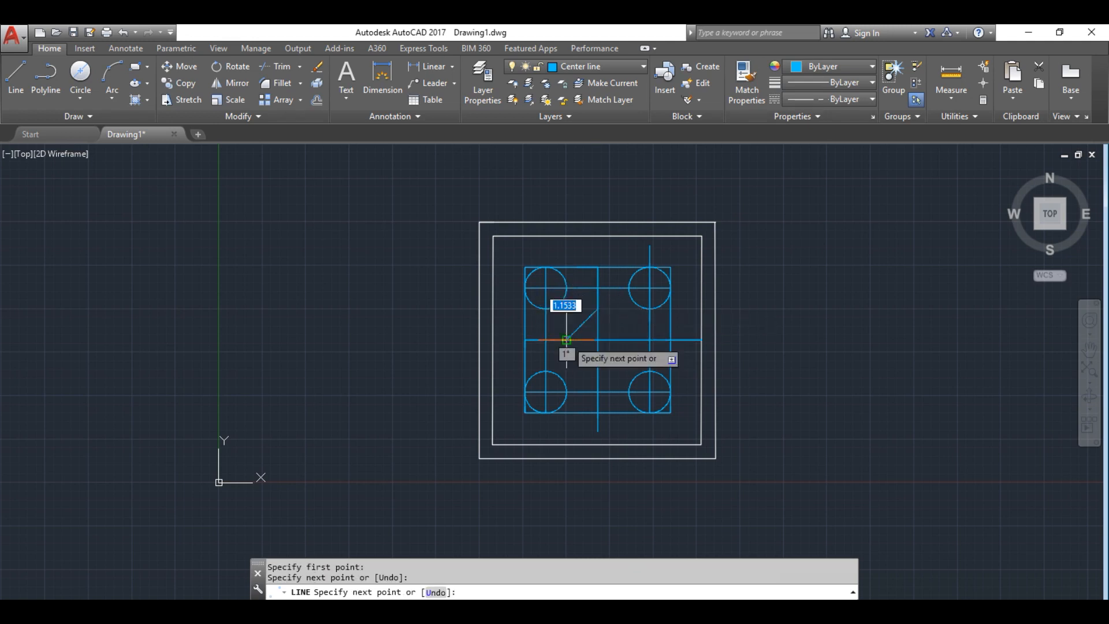
key("Escape")
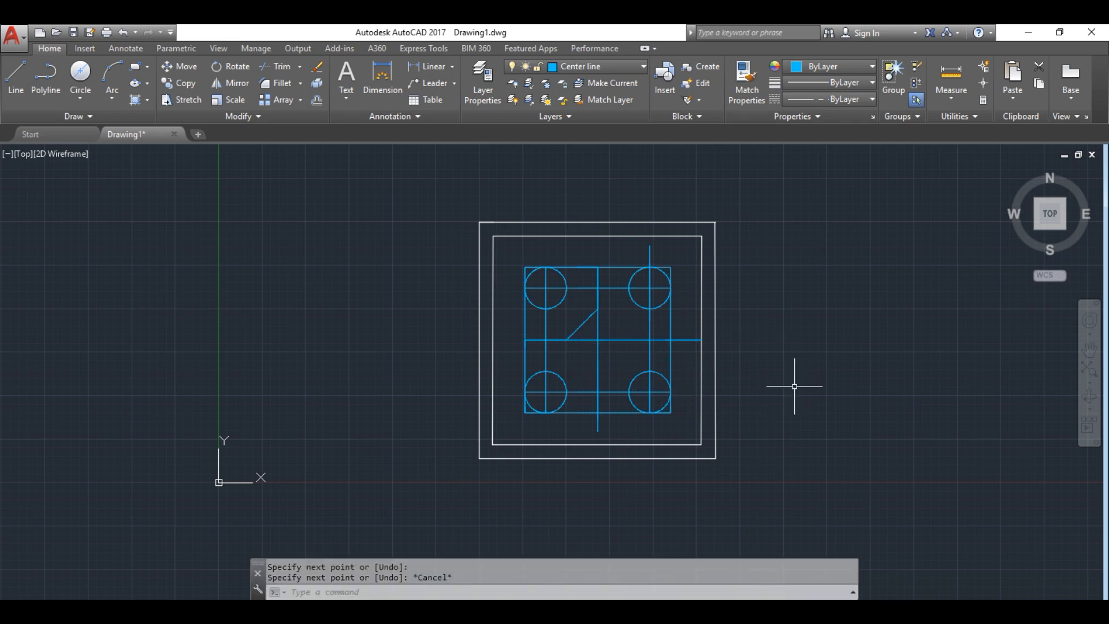
left_click(16, 75)
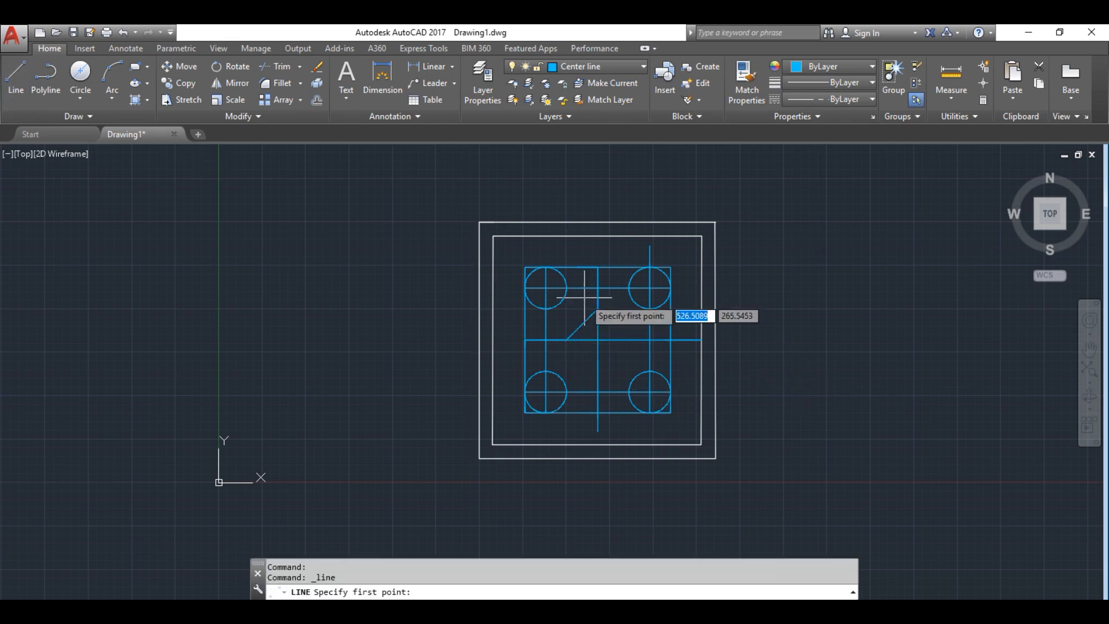
left_click(598, 309)
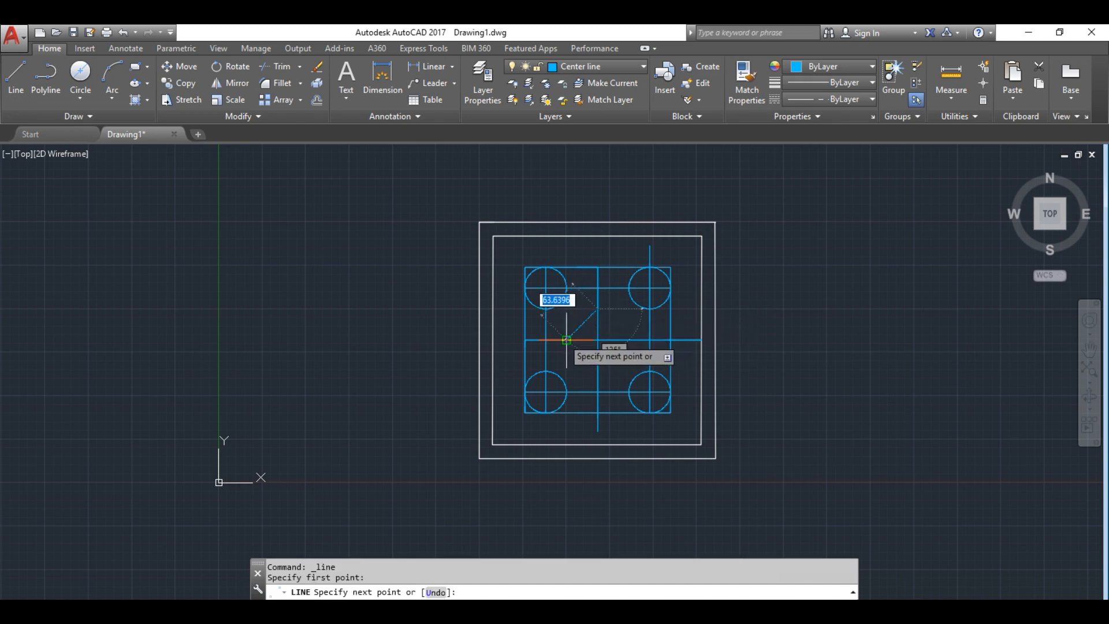
scroll(565, 340, "up", 2)
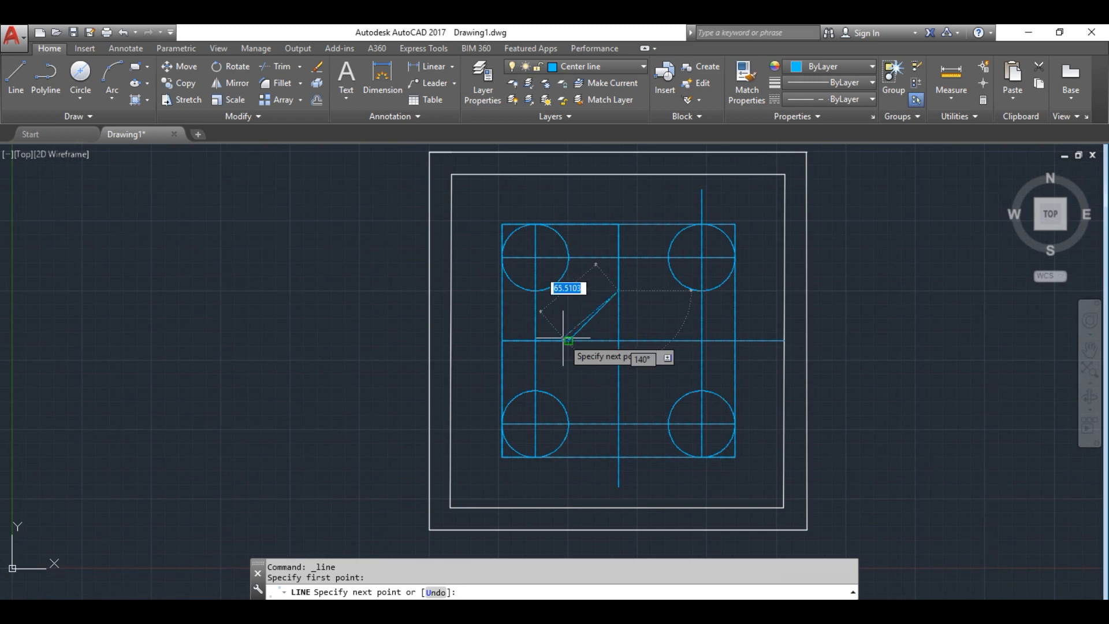
scroll(563, 338, "up", 2)
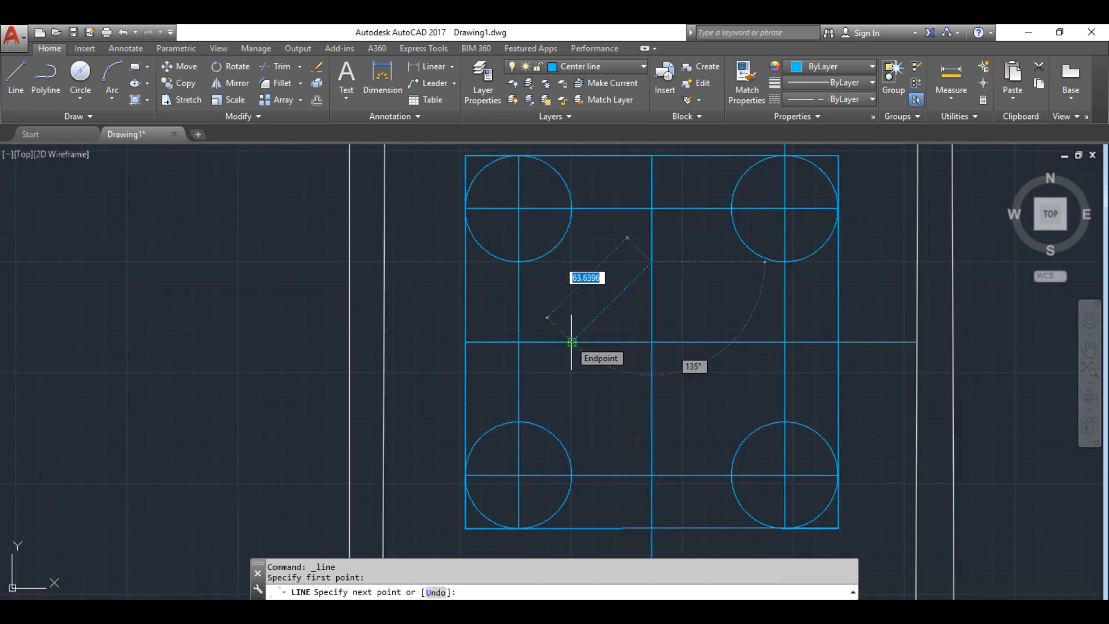
left_click(572, 341)
left_click(650, 262)
key("Escape")
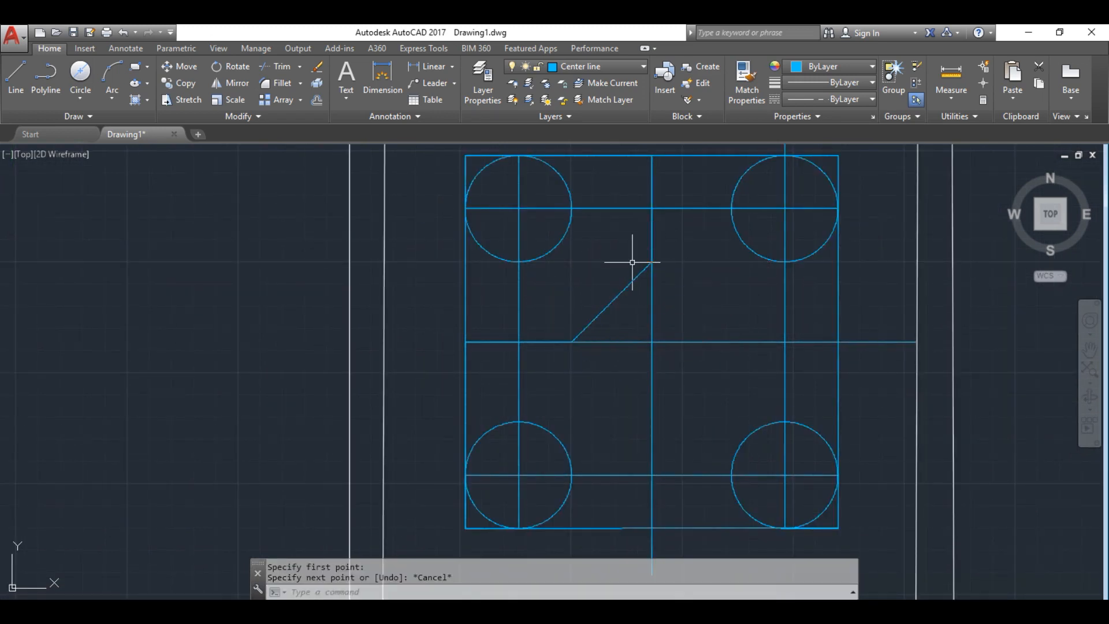
Recheck the exam PDF figure, then in AutoCAD draw a 60 mm line left from where the horizontal middle line crosses the square's right side
key("alt+Tab")
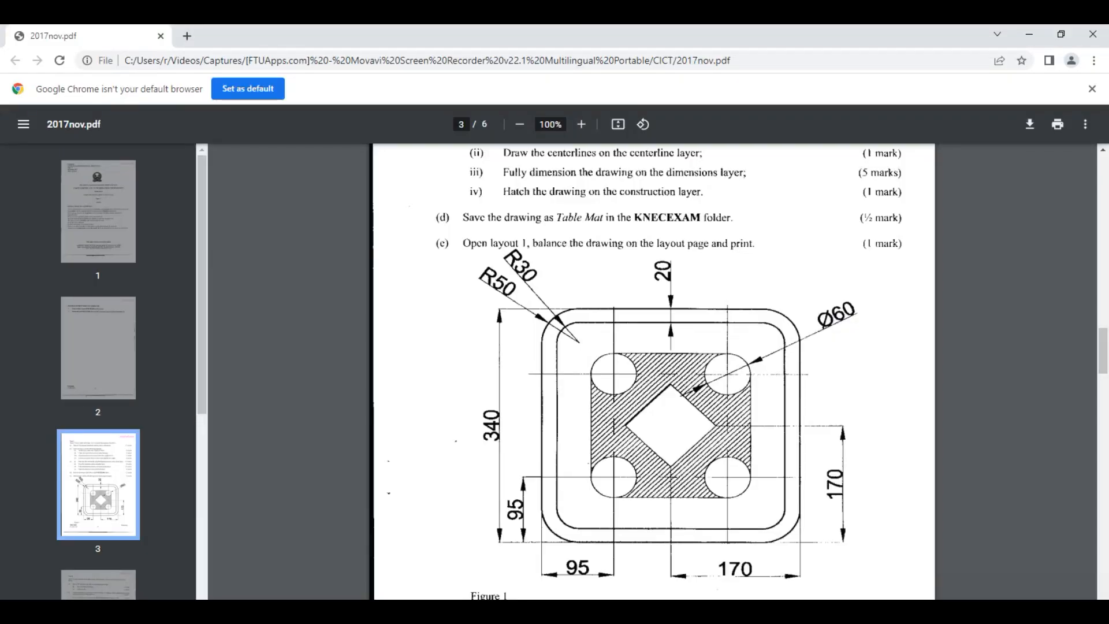
key("alt+Tab")
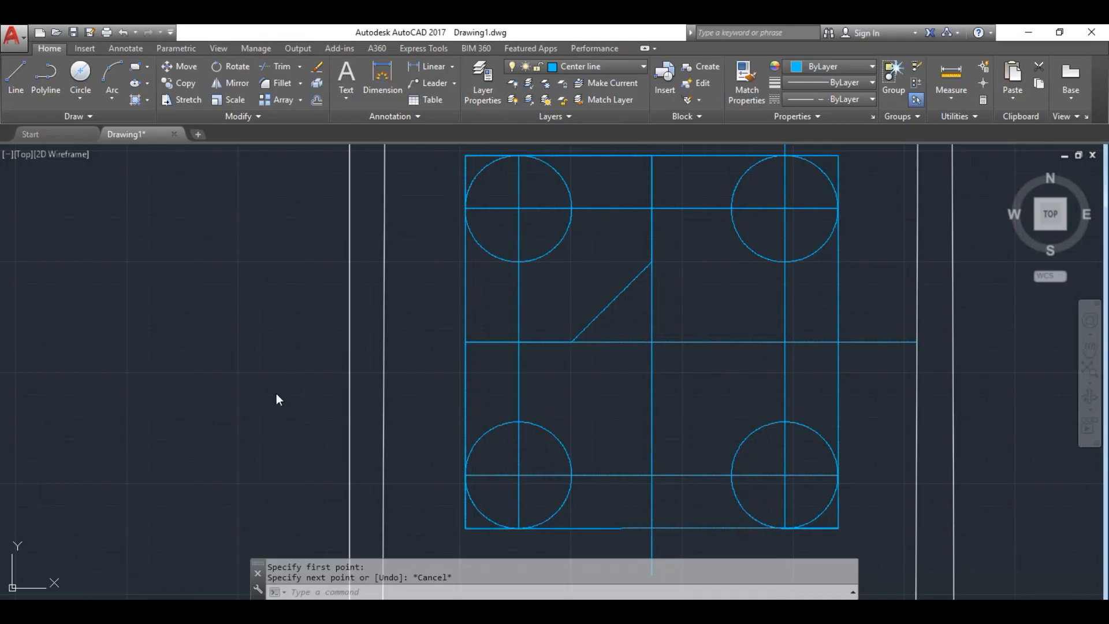
left_click(16, 74)
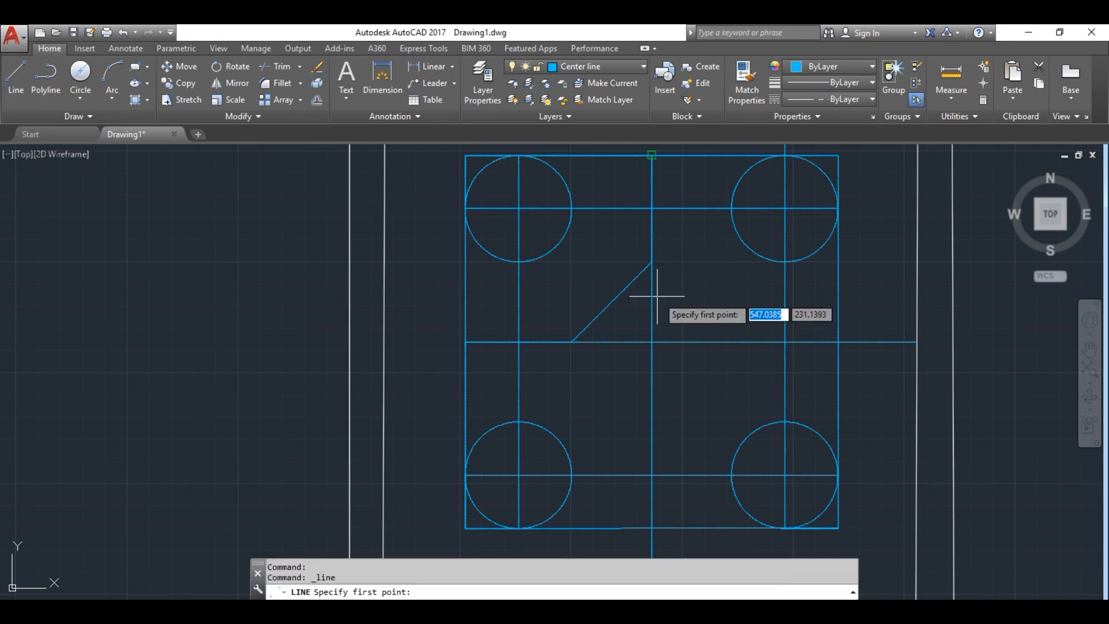
left_click(838, 342)
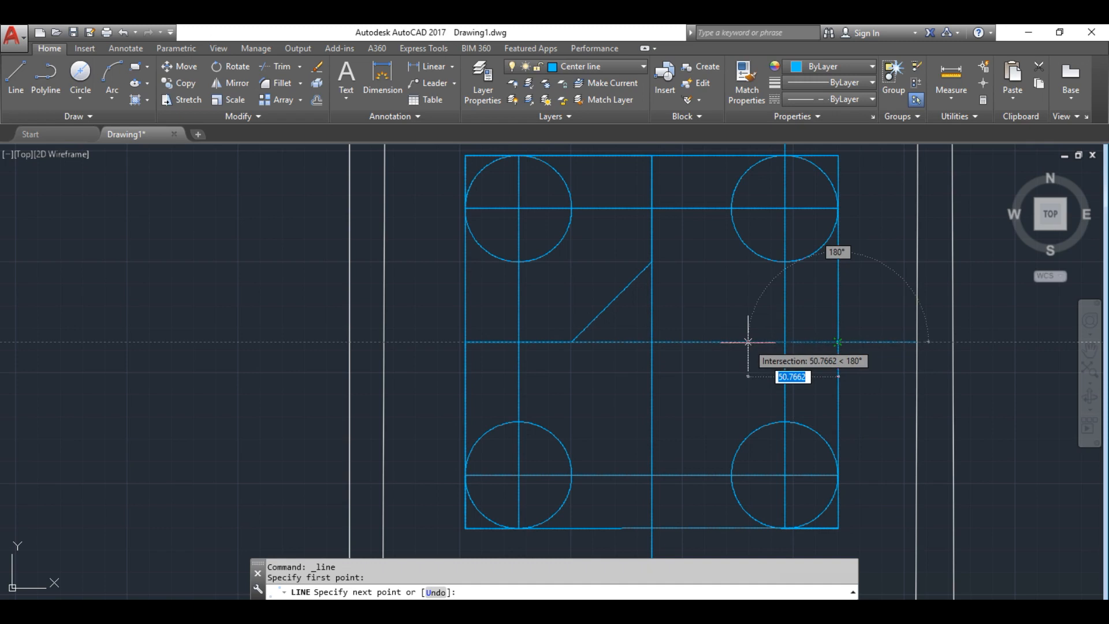
type("60")
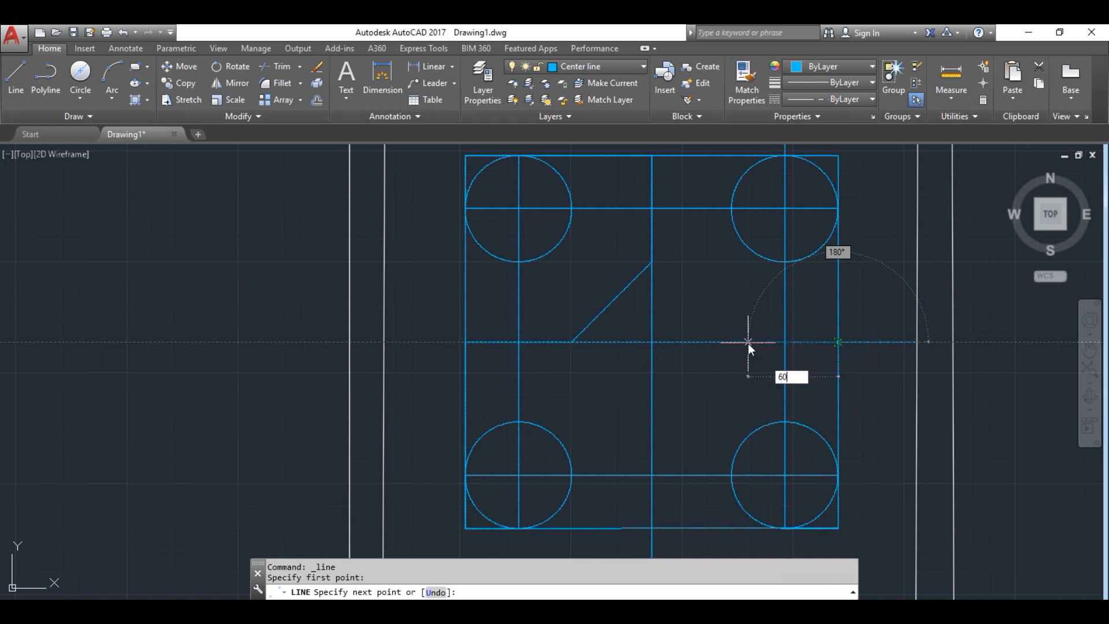
key("Return")
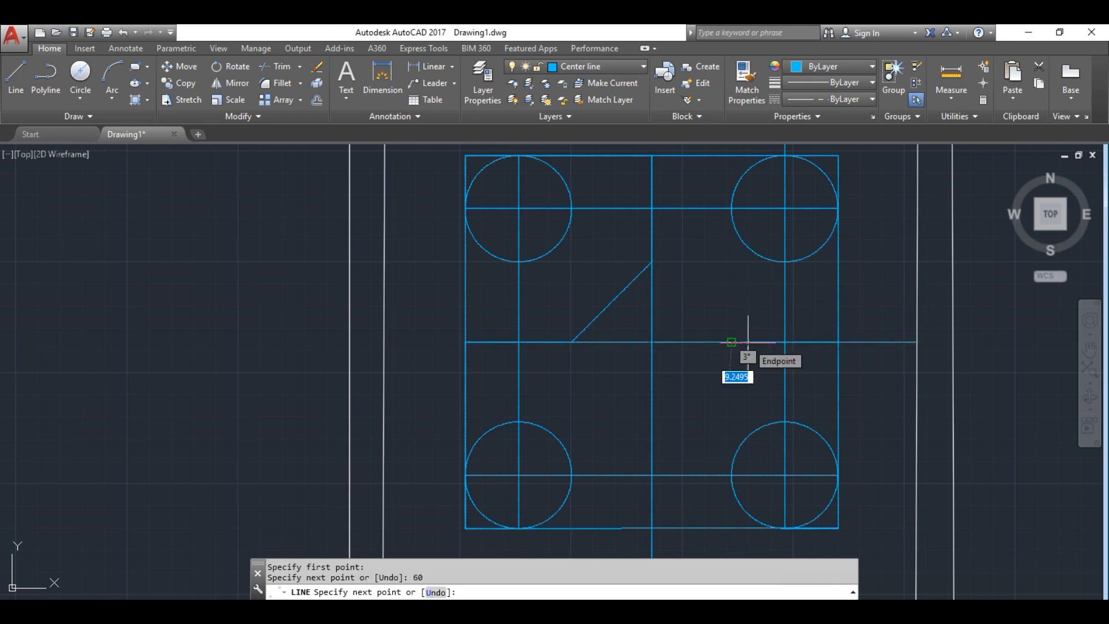
Draw the central diamond's two right-hand sides, setting the lower vertex 60 above the midpoint of the blue square's bottom edge
left_click(652, 262)
key("Escape")
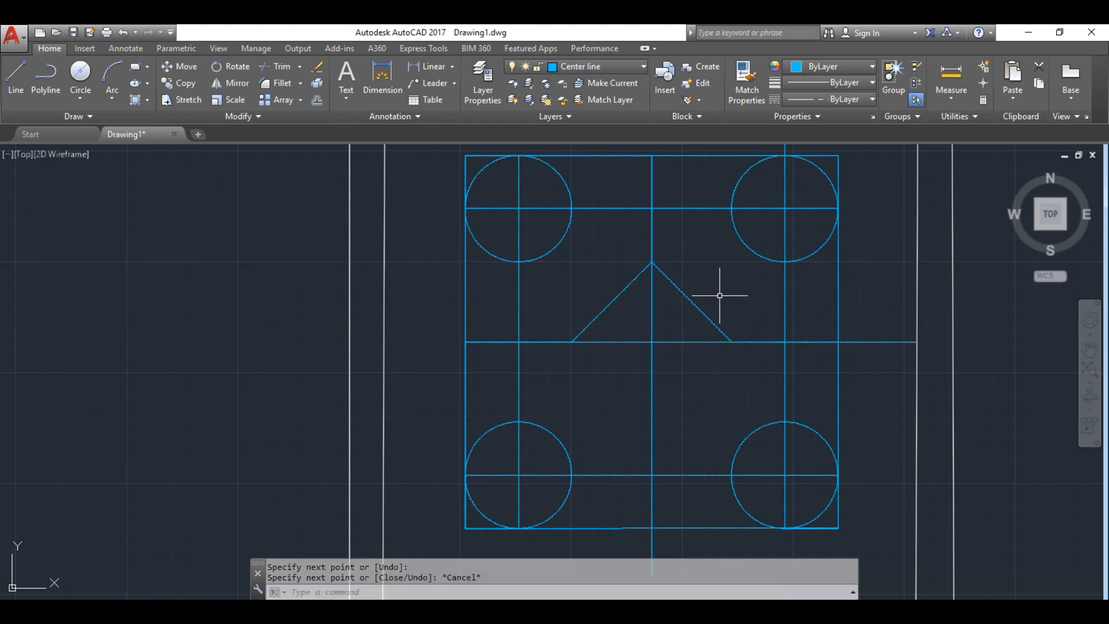
left_click(17, 85)
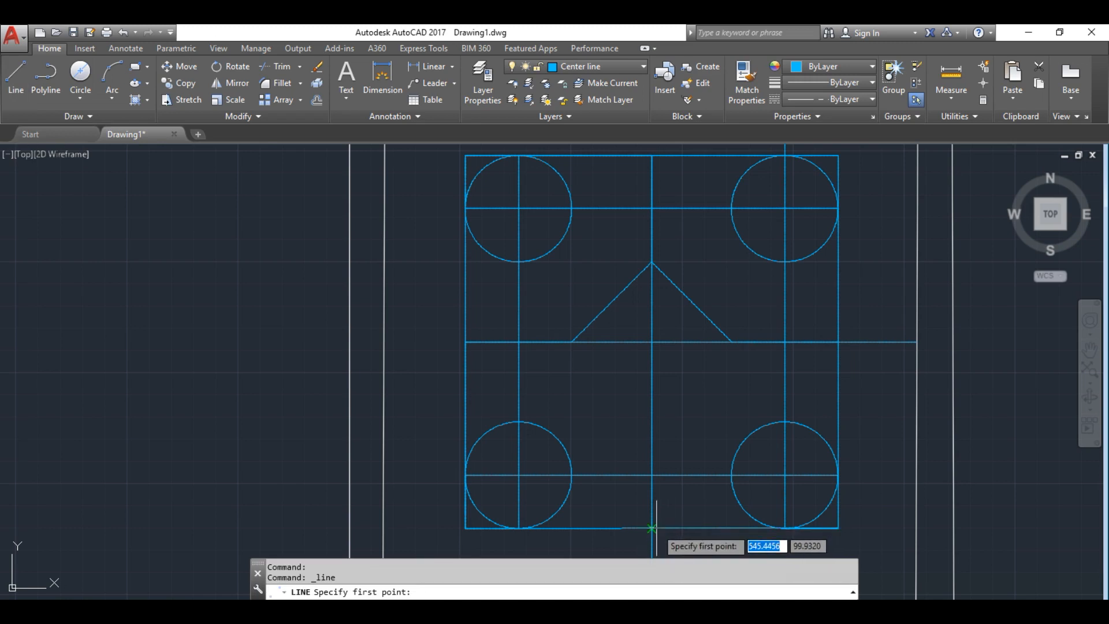
left_click(652, 528)
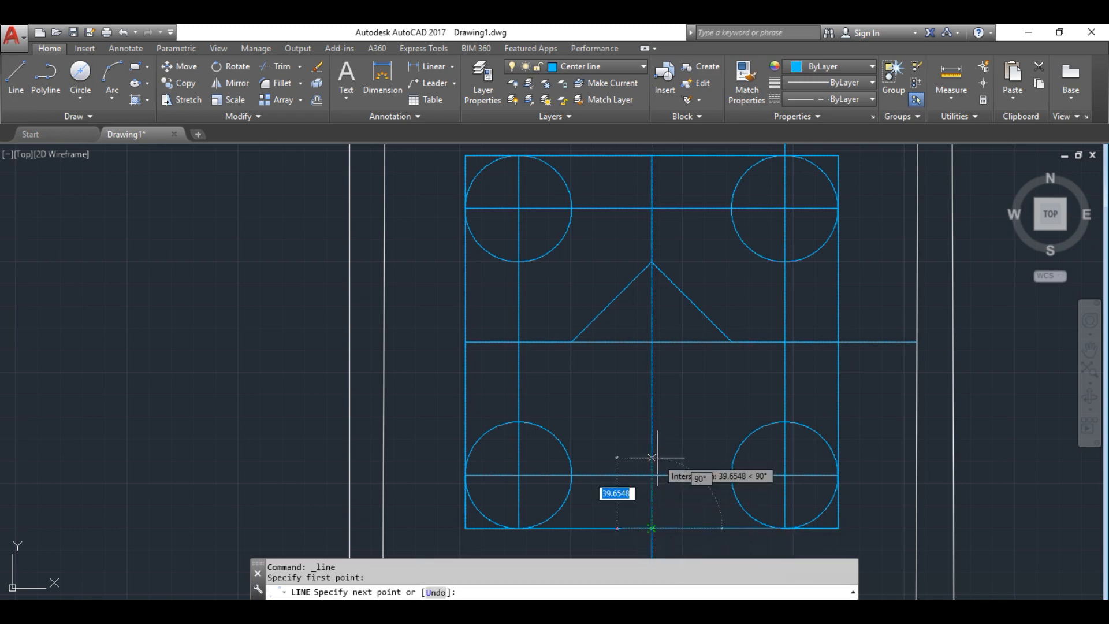
type("60")
key("Return")
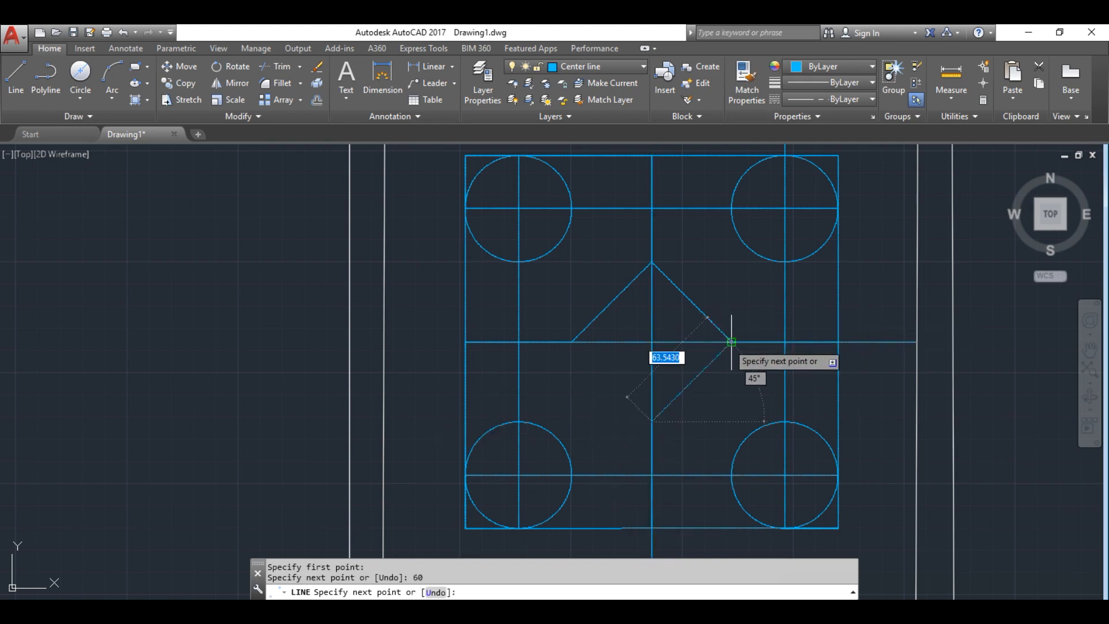
left_click(725, 344)
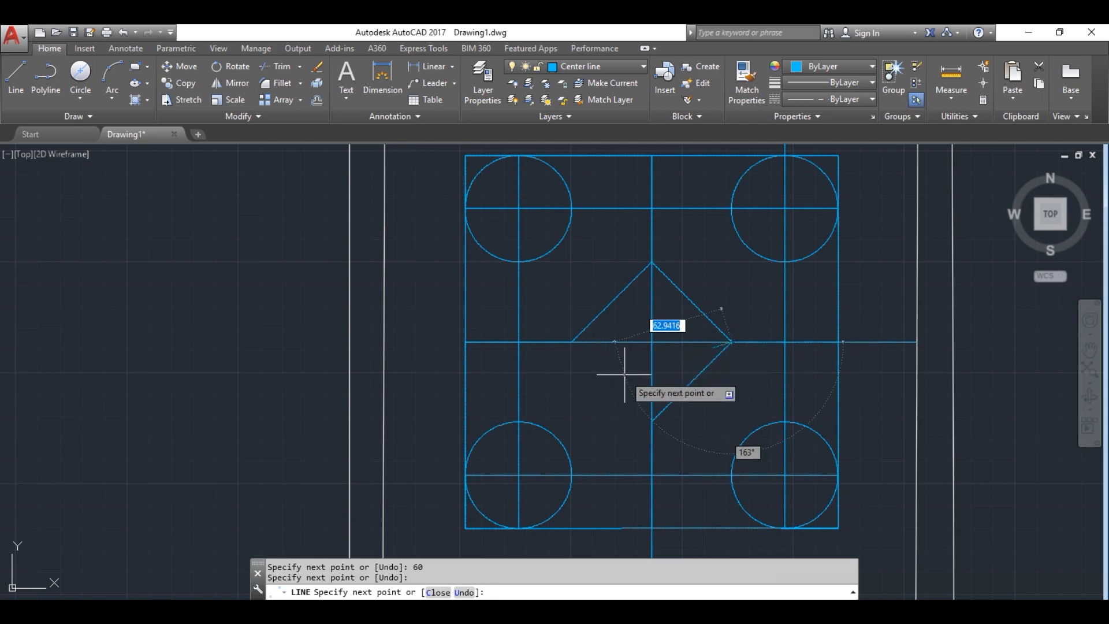
key("Escape")
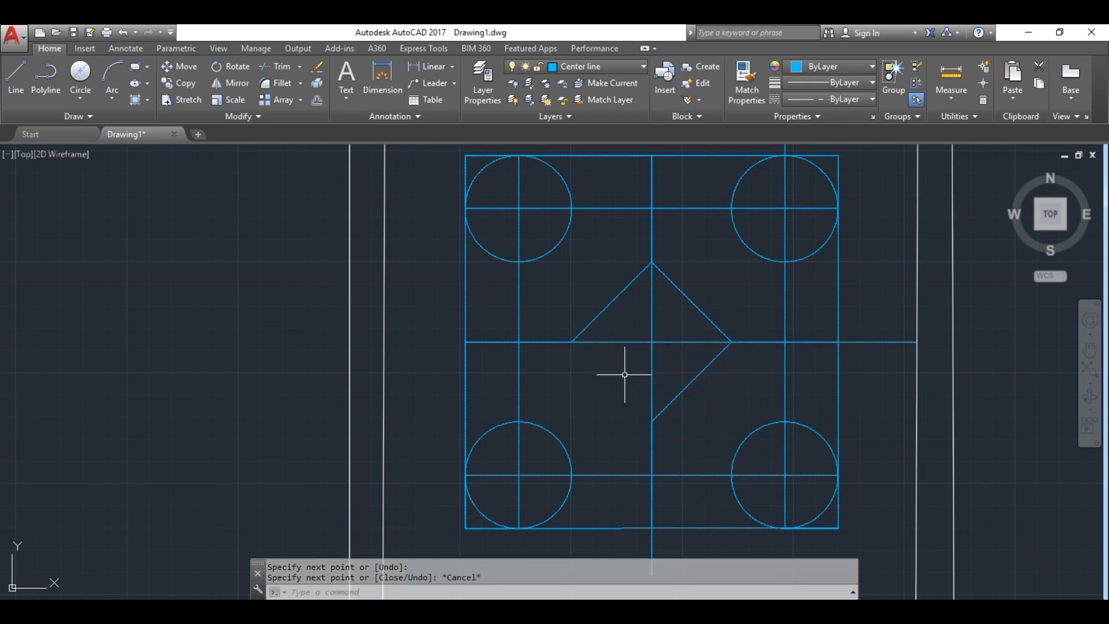
Close the central diamond with a line from its lower vertex to its left vertex
left_click(15, 75)
left_click(651, 422)
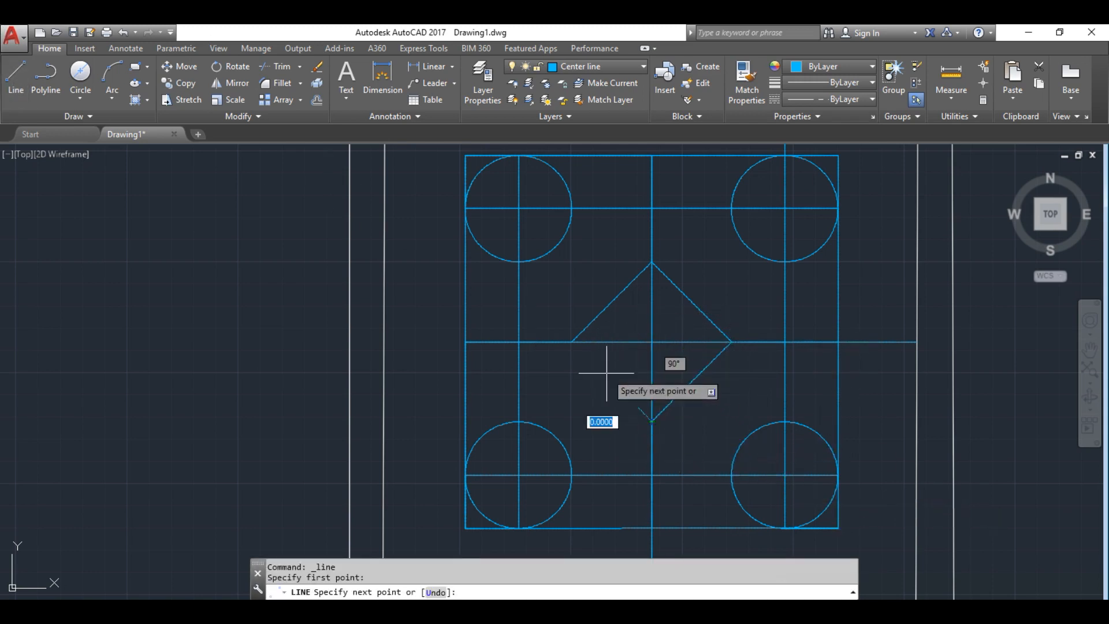
left_click(573, 342)
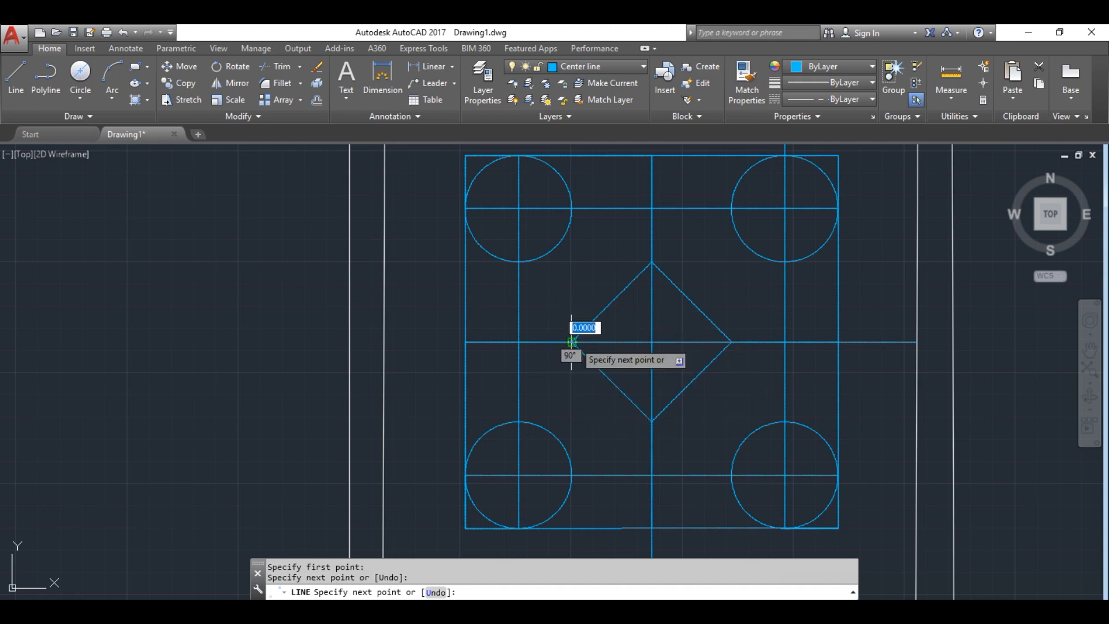
key("Escape")
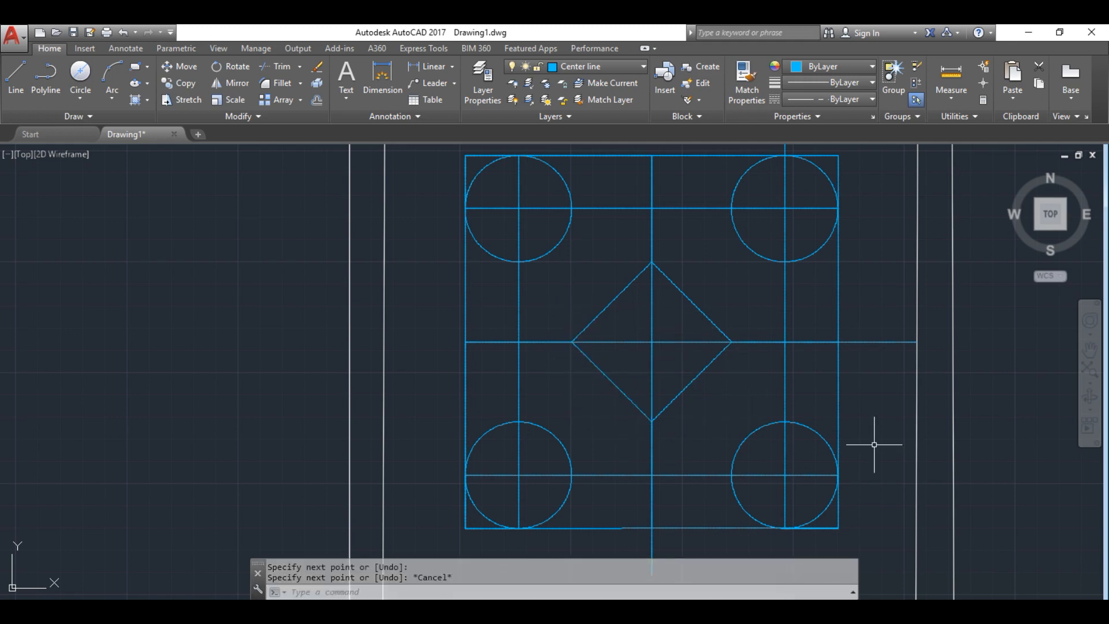
Check the table mat figure on page 3 of 2017nov.pdf in Chrome, and return to the AutoCAD drawing
scroll(716, 429, "down", 2)
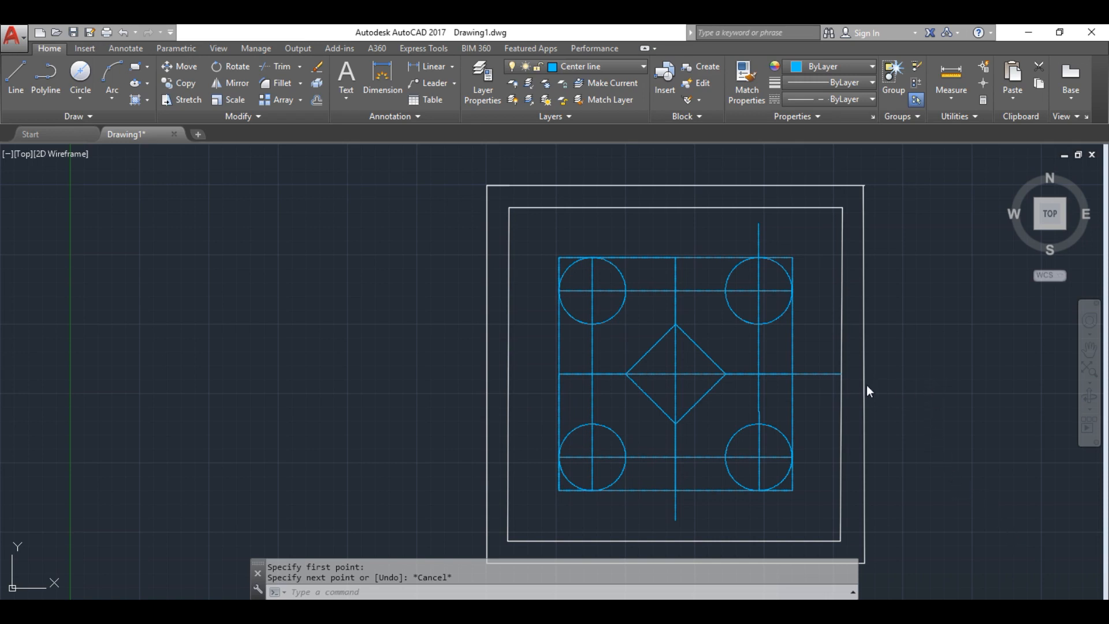
mouse_move(423, 612)
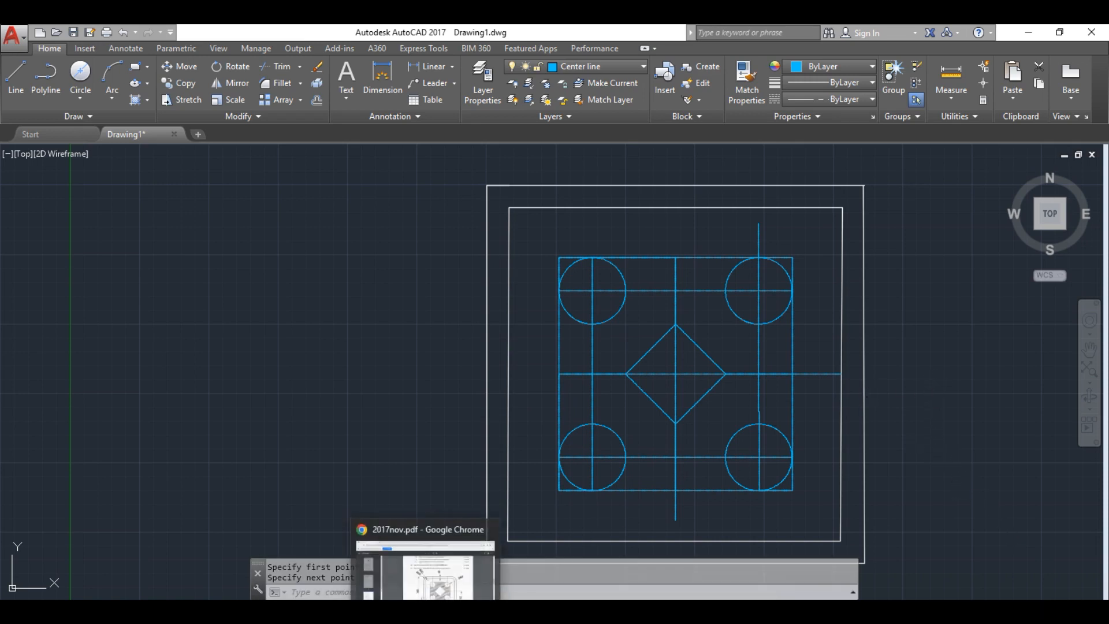
left_click(425, 571)
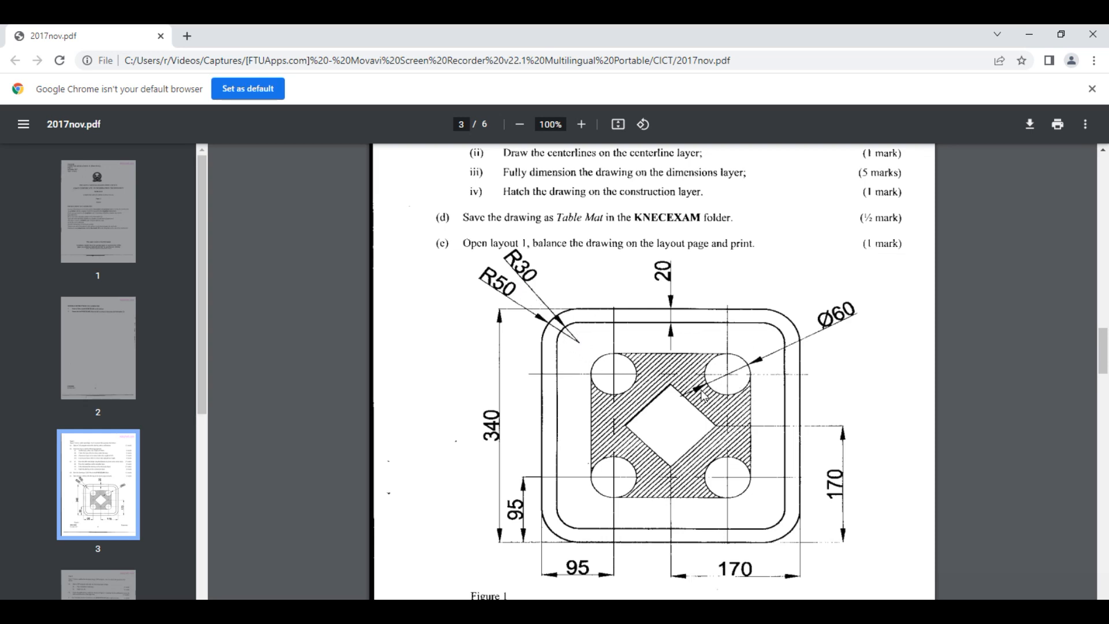
key("alt+Tab")
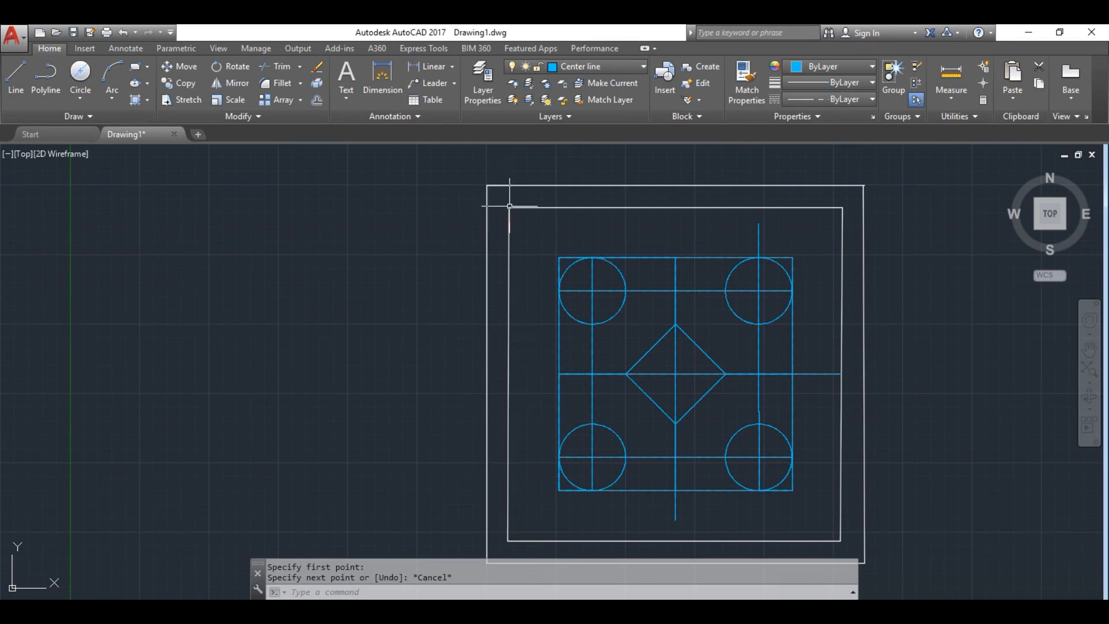
Make the Outline layer current and erase the short stray line on the outer square's top edge near its upper-left corner
left_click(483, 92)
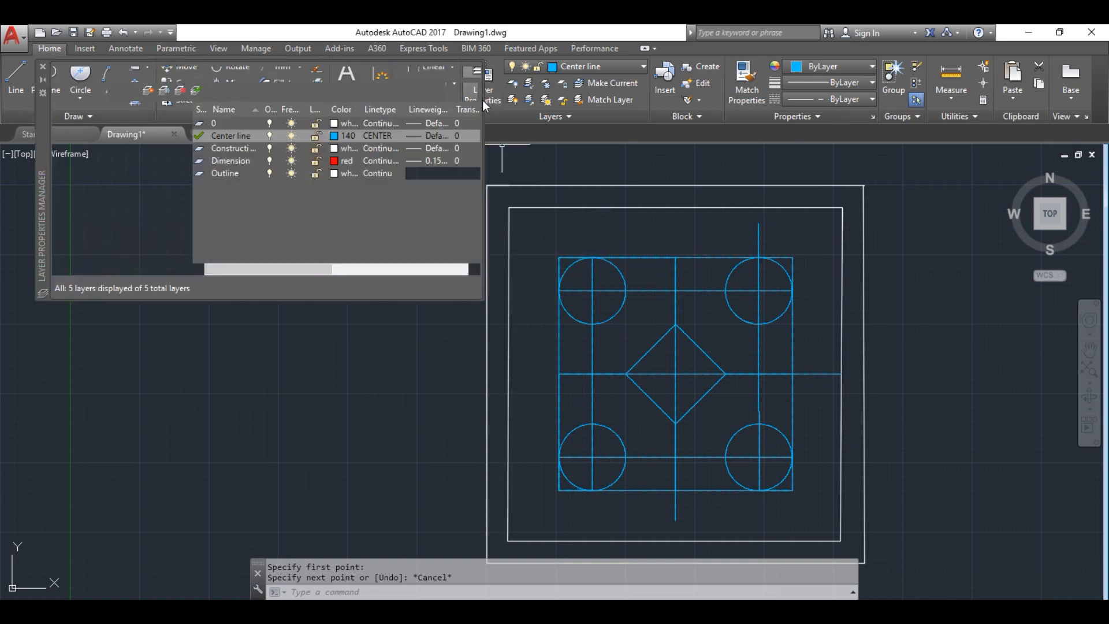
double_click(200, 174)
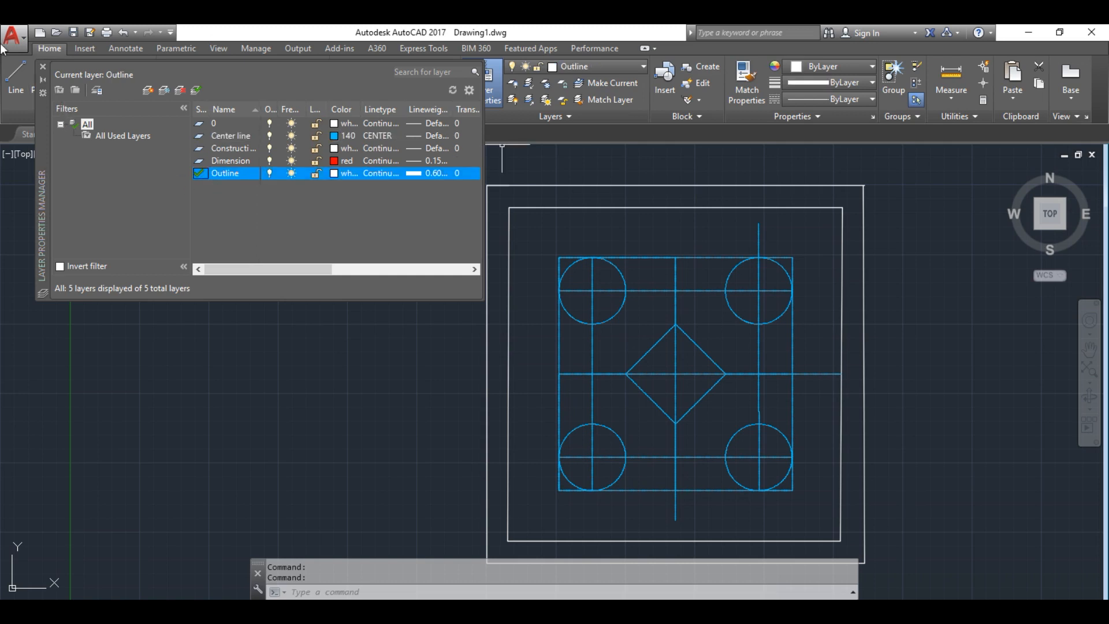
left_click(44, 68)
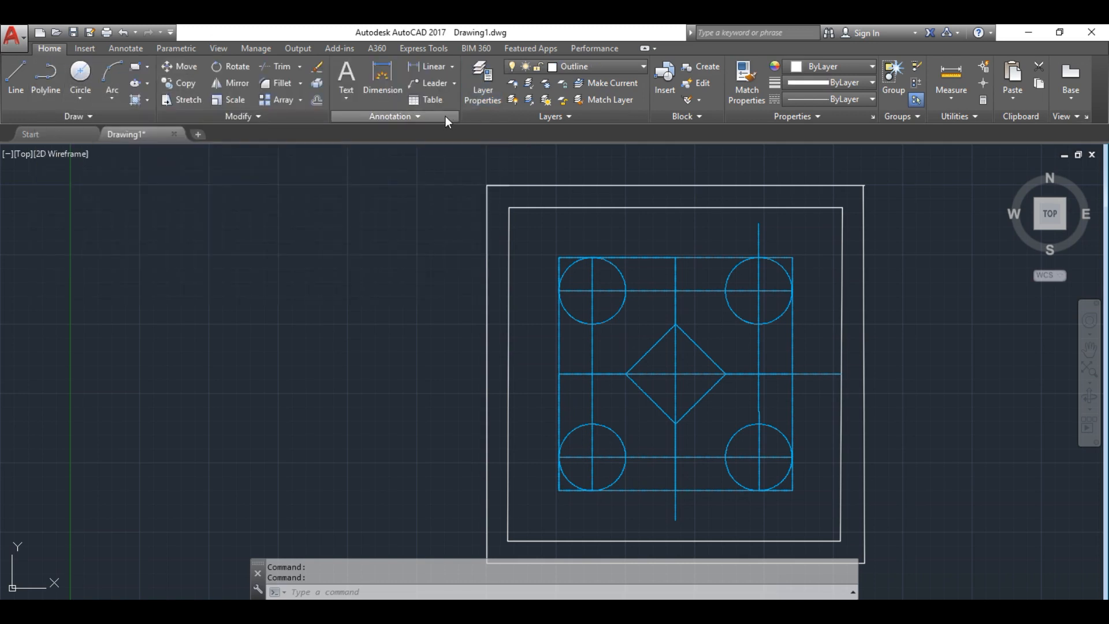
left_click(498, 186)
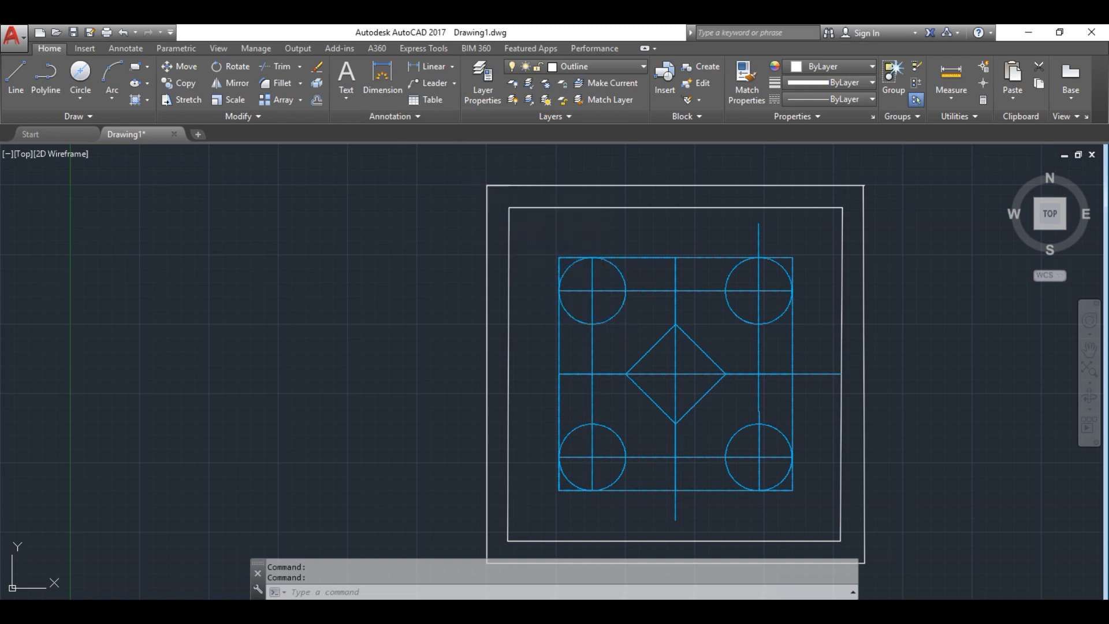
key("Delete")
Fillet the outer square's upper-left corner with a radius of 50
left_click(300, 84)
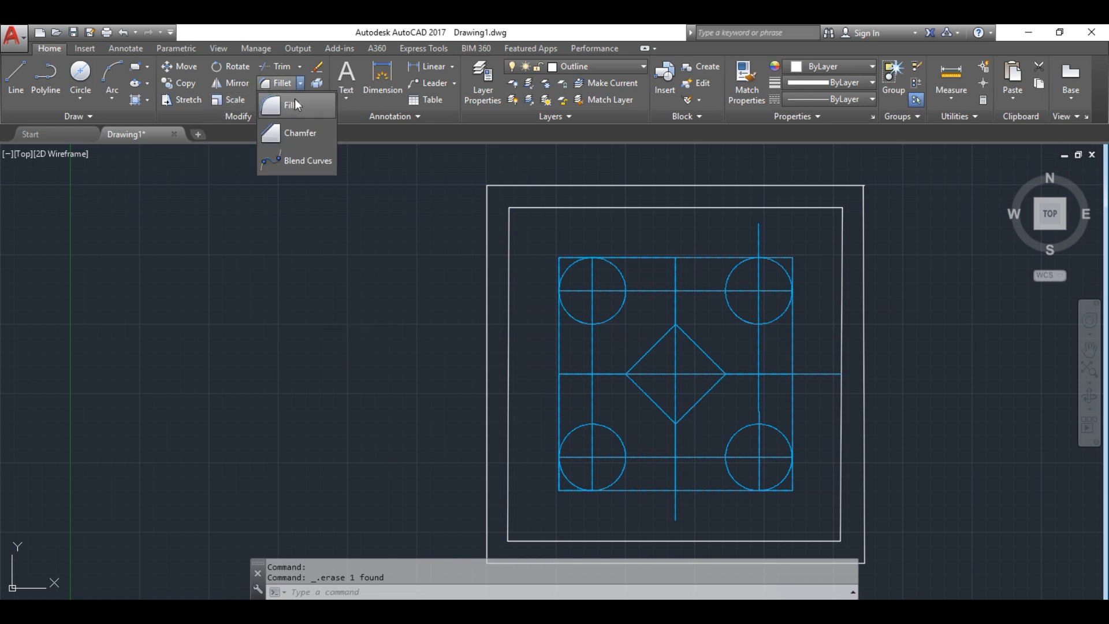
left_click(294, 104)
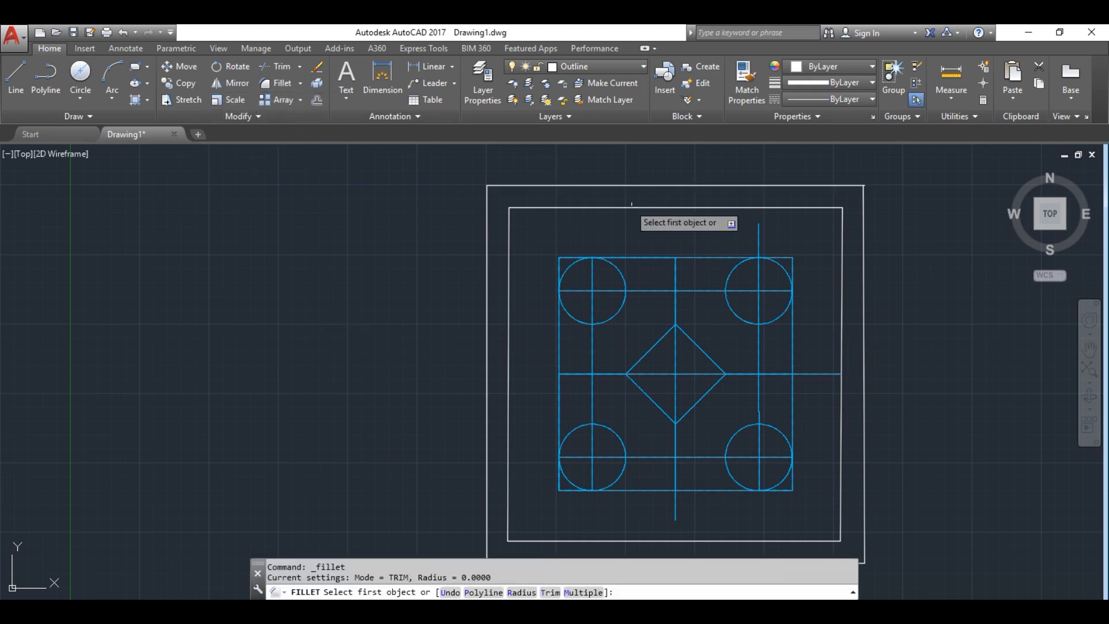
left_click(592, 186)
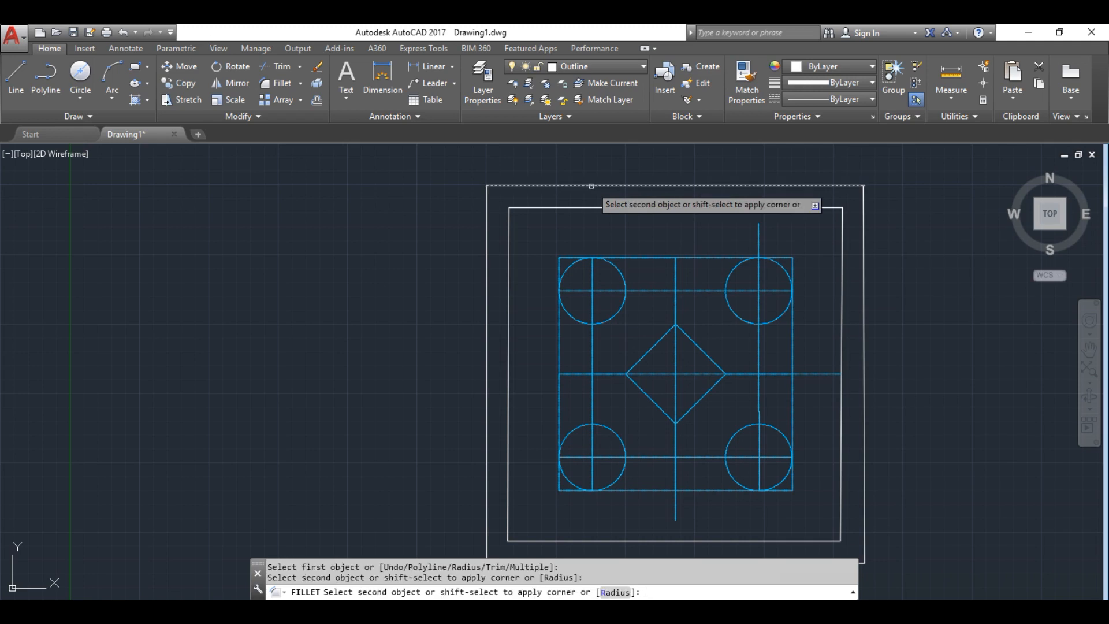
left_click(616, 592)
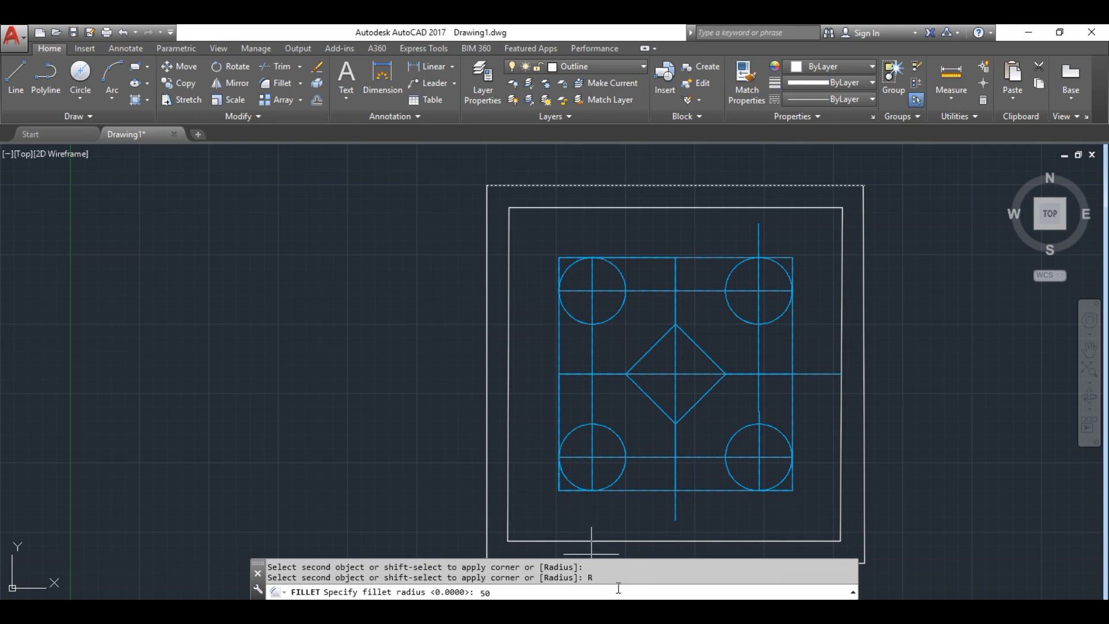
key("Return")
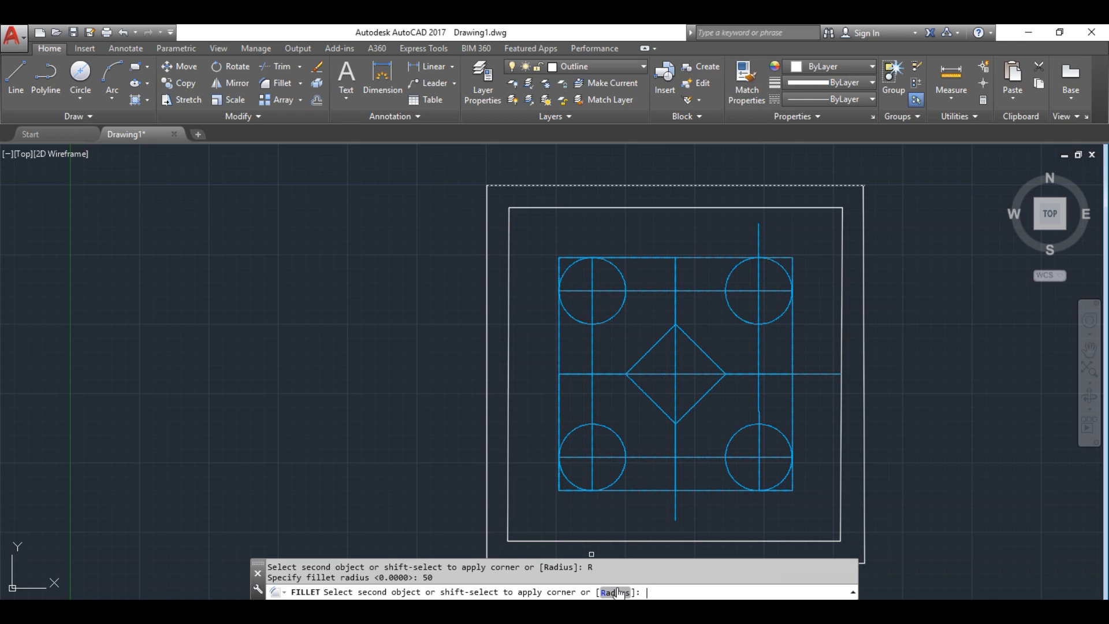
left_click(486, 305)
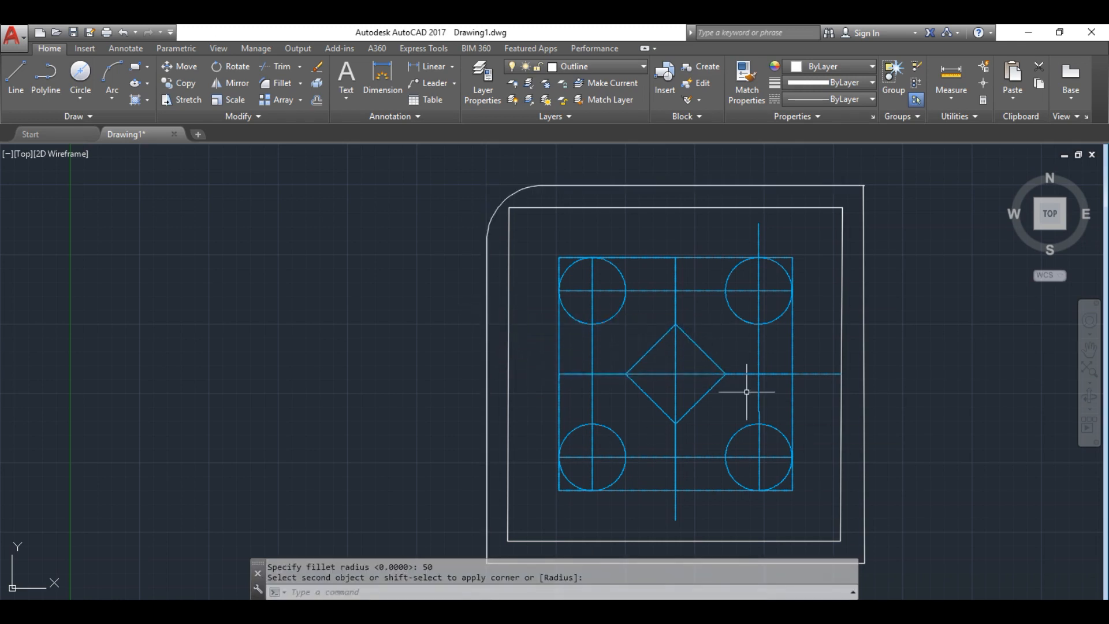
Fillet the outer square's upper-right, lower-right and lower-left corners with the same radius of 50
left_click(282, 85)
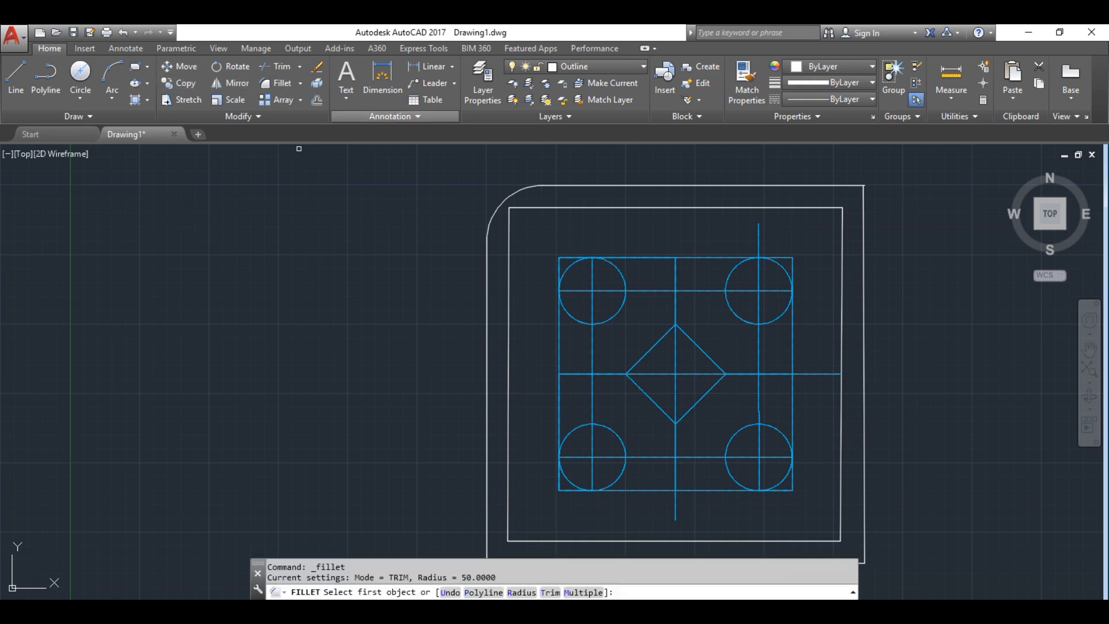
left_click(827, 184)
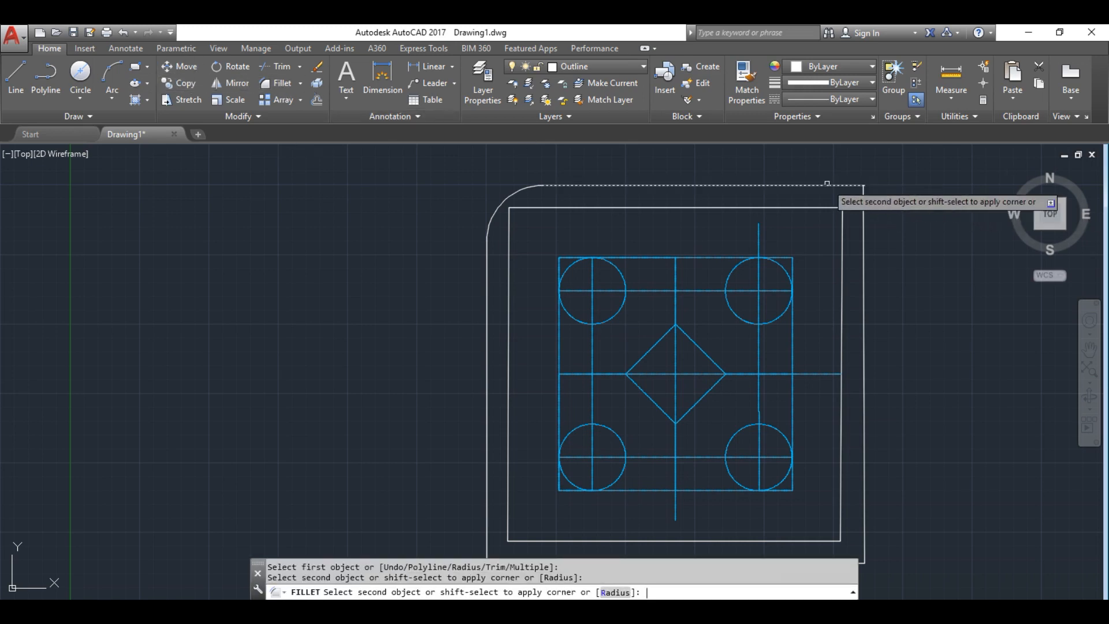
left_click(863, 221)
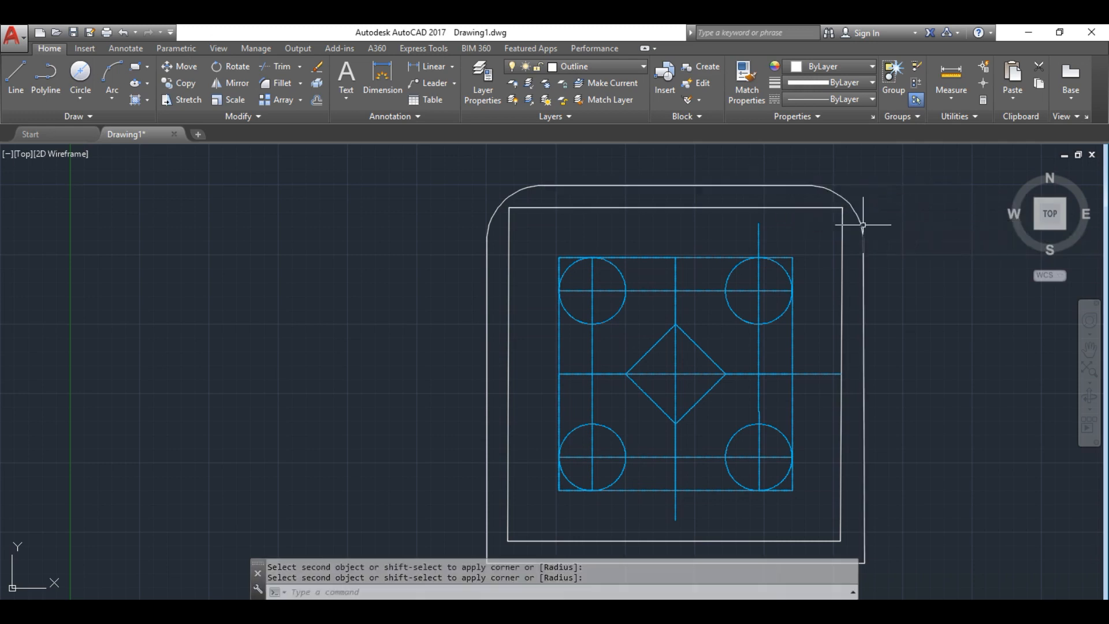
left_click(288, 85)
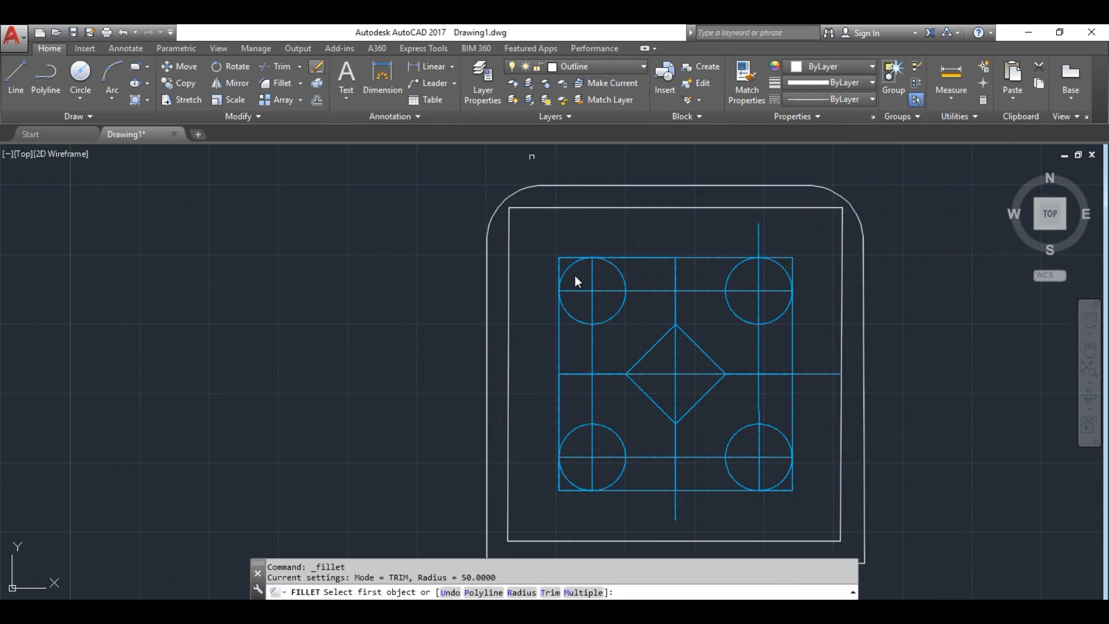
scroll(670, 344, "down", 5)
scroll(723, 426, "up", 5)
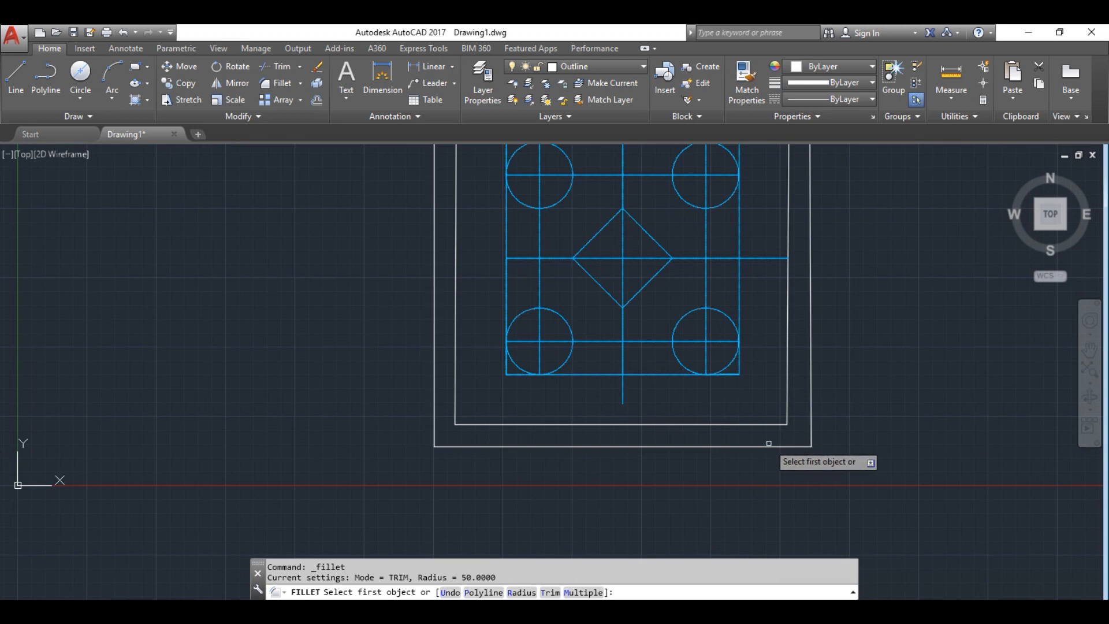
left_click(770, 446)
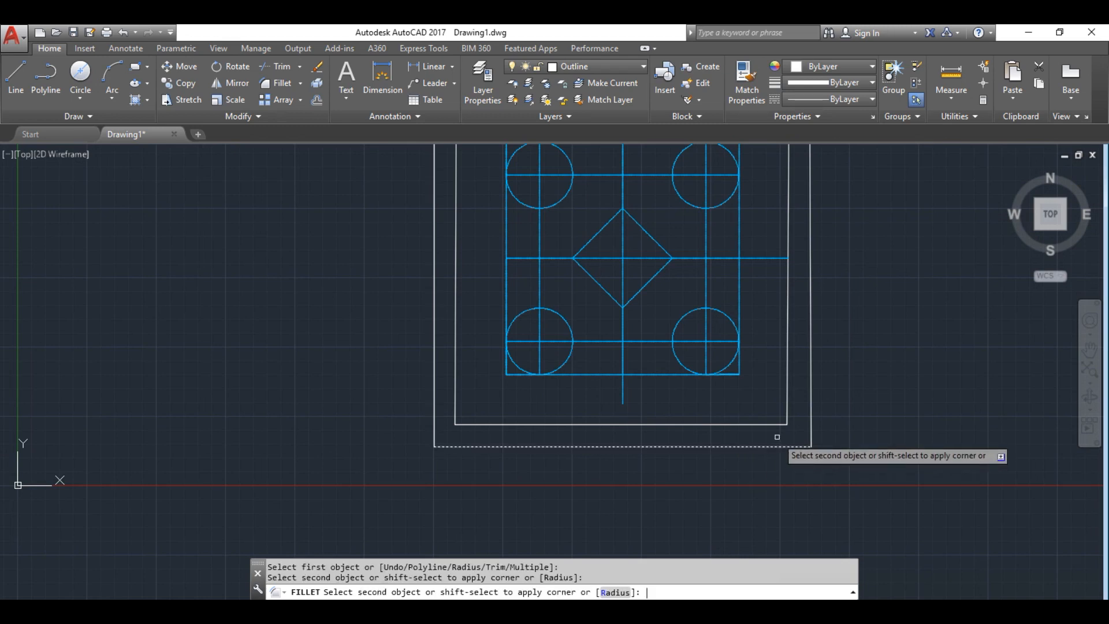
left_click(811, 412)
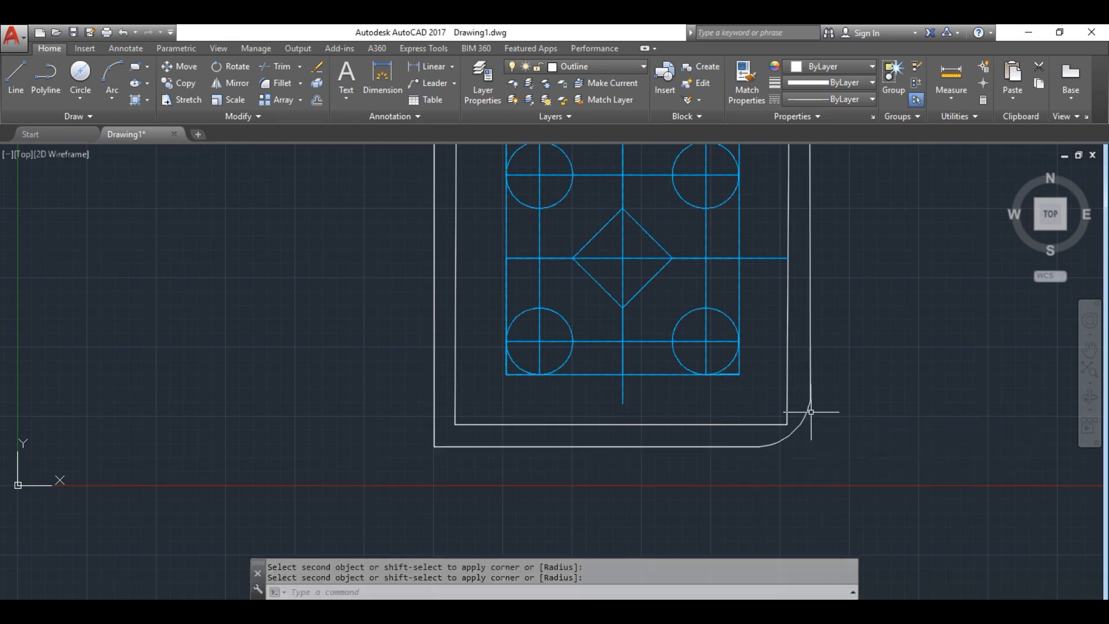
left_click(282, 83)
left_click(434, 335)
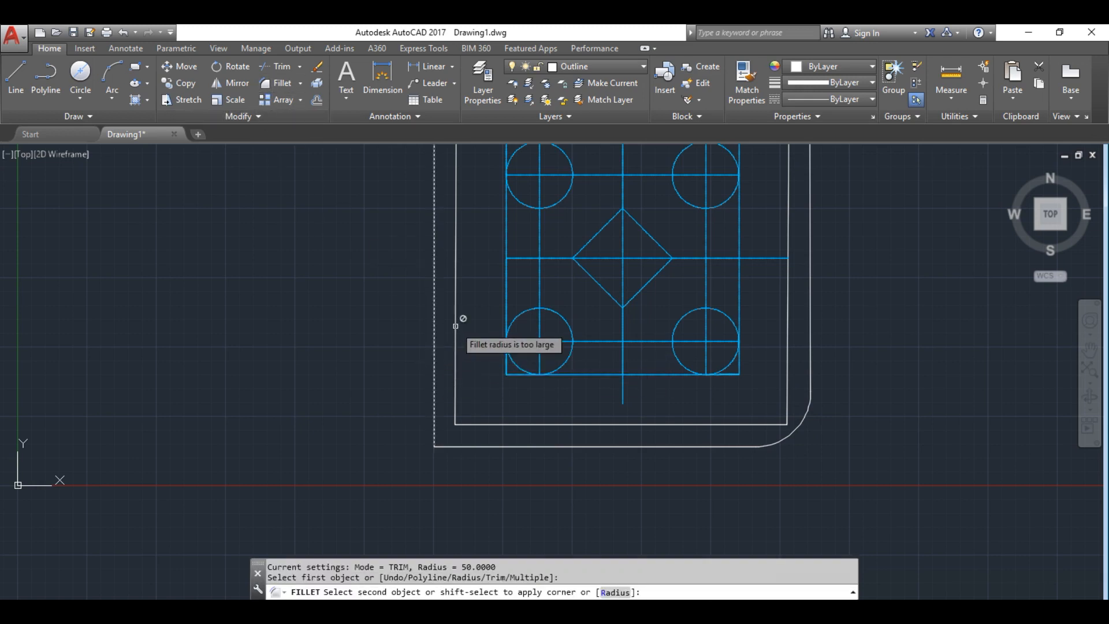
left_click(462, 446)
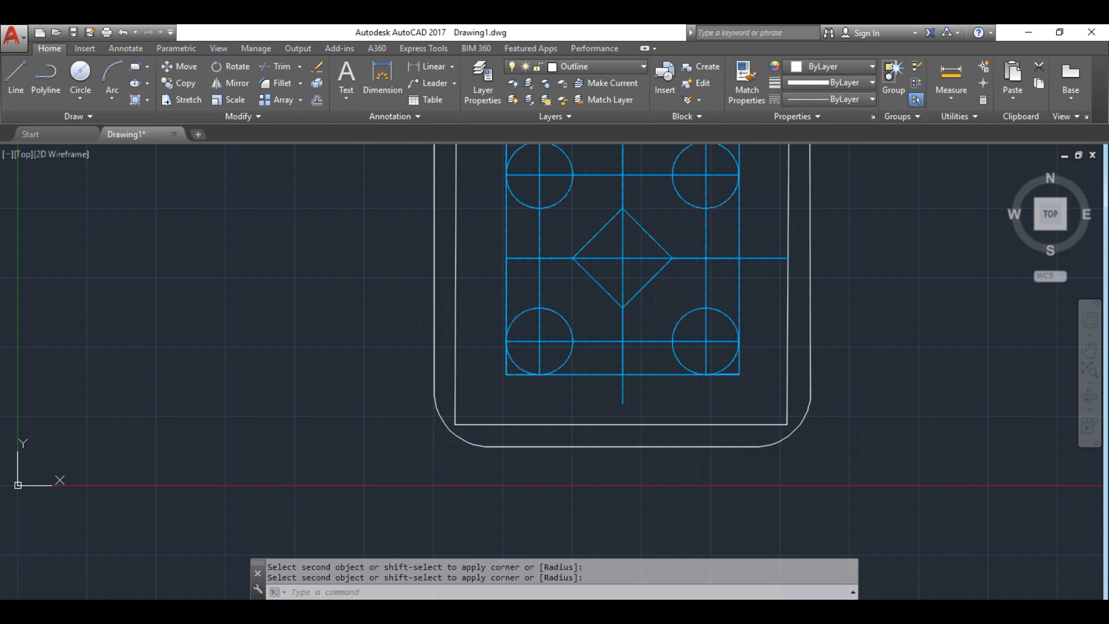
Switch to 2017nov.pdf in Chrome to check the inner square's corner radius in the table mat figure
scroll(825, 415, "up", 4)
scroll(812, 392, "down", 4)
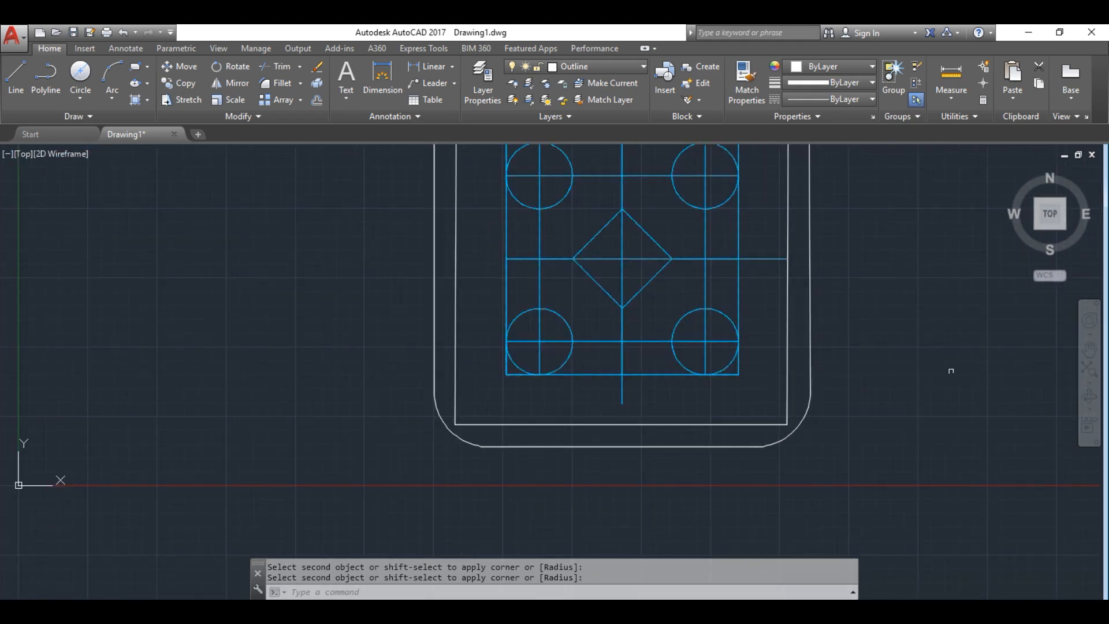
left_click(1089, 358)
left_click_drag(1021, 344, 1017, 411)
scroll(953, 370, "down", 2)
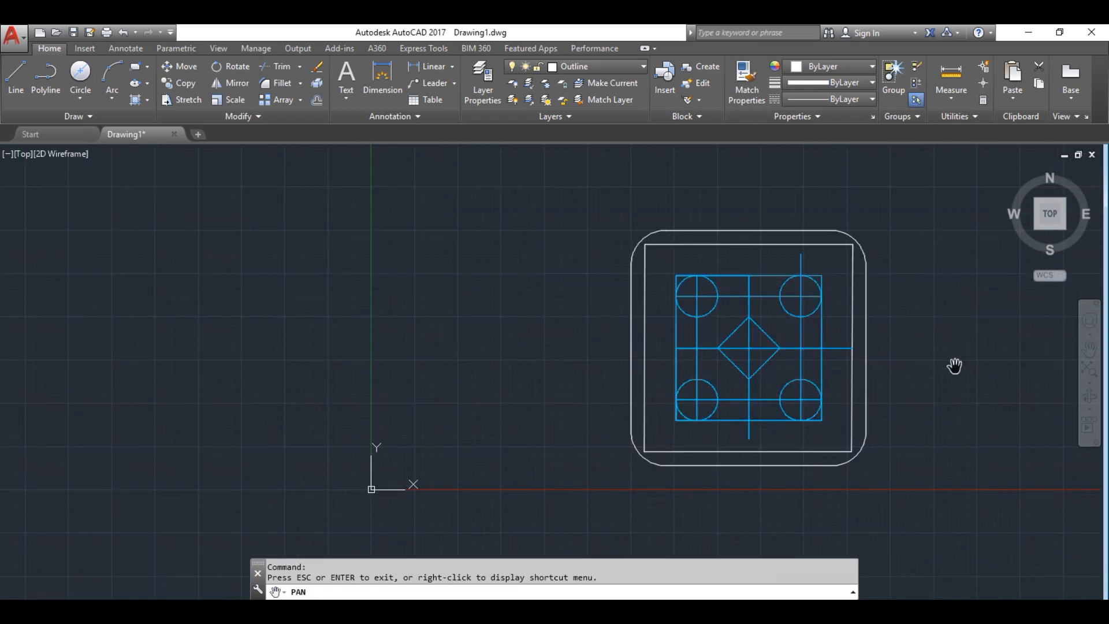
scroll(954, 366, "up", 2)
key("alt+Tab")
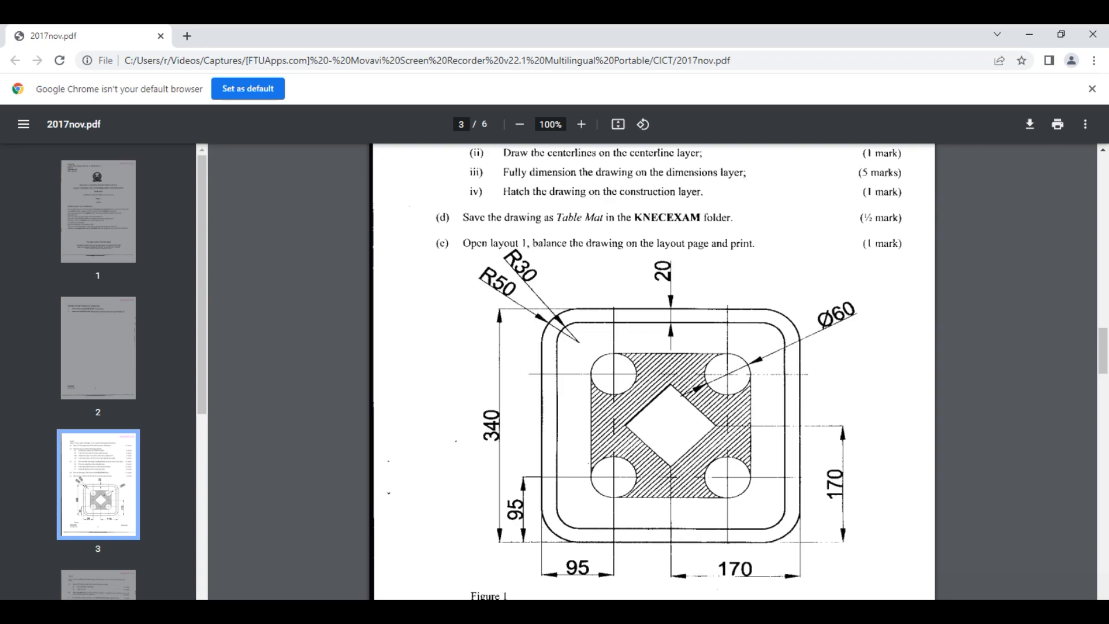
Switch back to AutoCAD and fillet the inner outline square's upper-left corner with a radius of 30
key("alt+Tab")
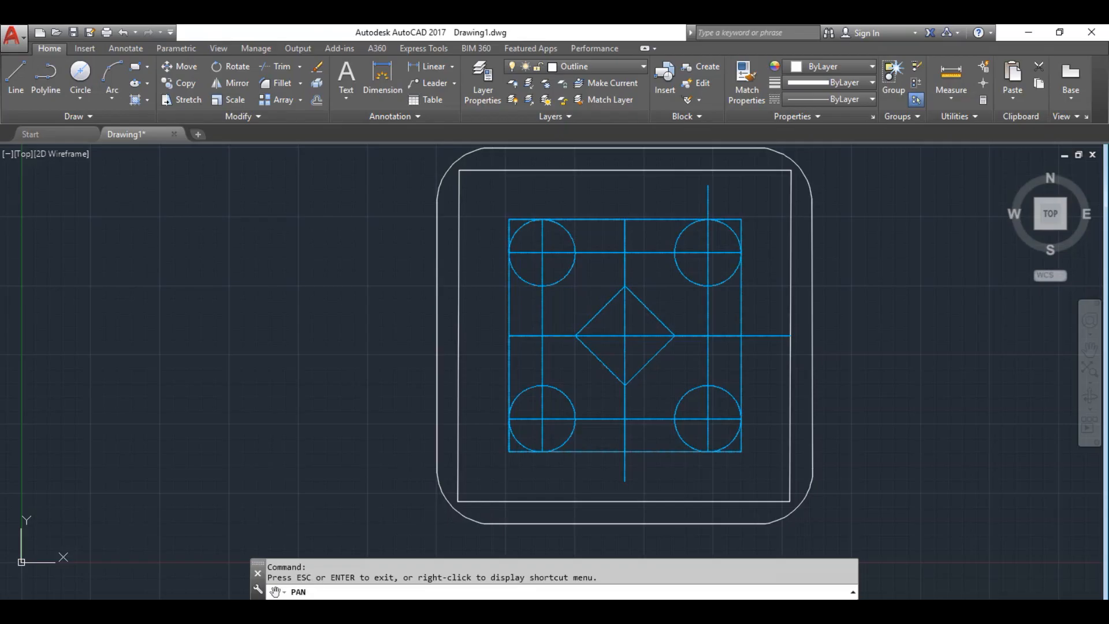
left_click(275, 85)
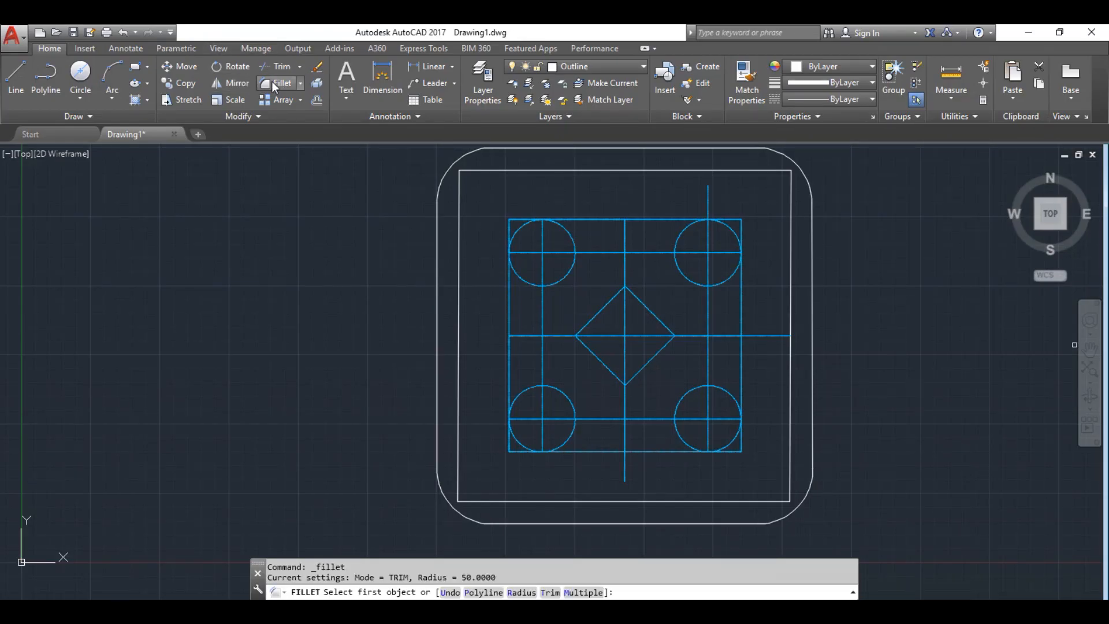
left_click(301, 84)
left_click(297, 99)
left_click(488, 170)
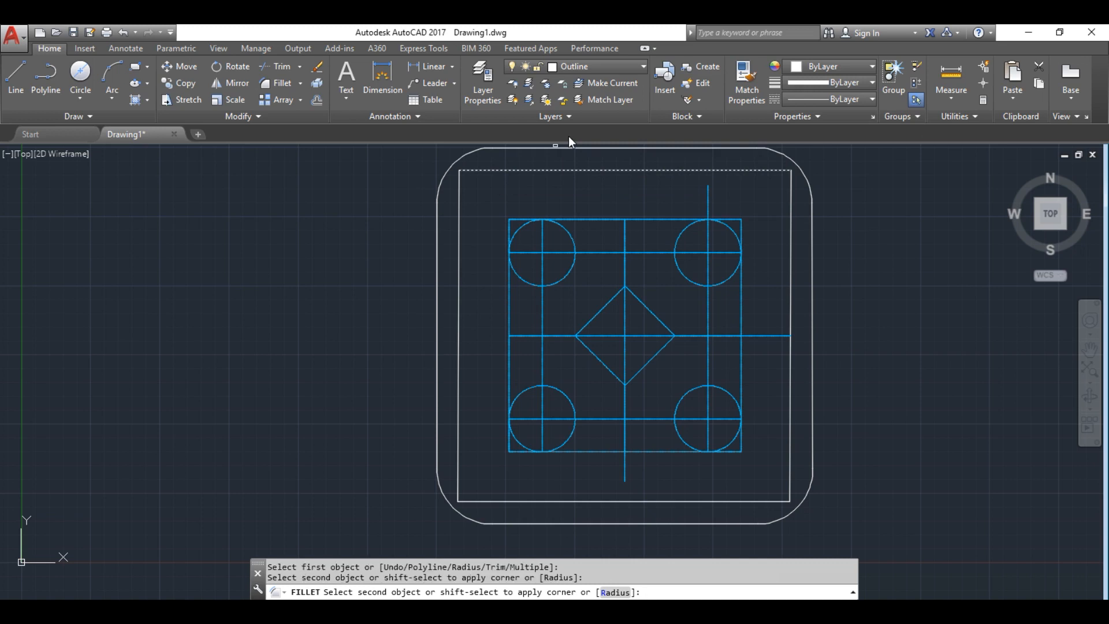
left_click(616, 592)
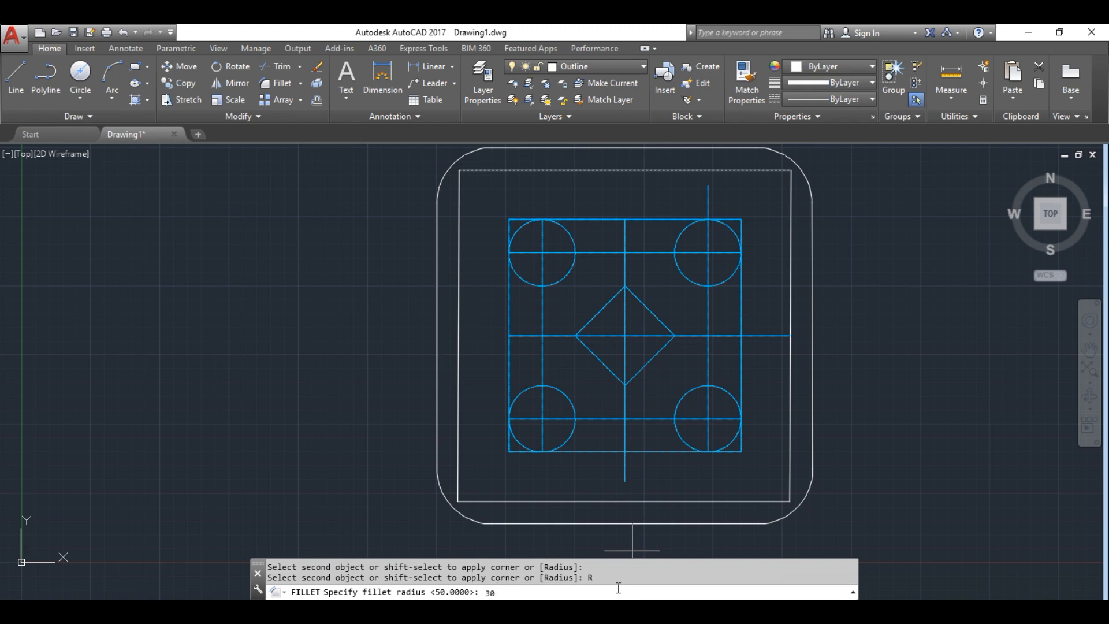
key("Return")
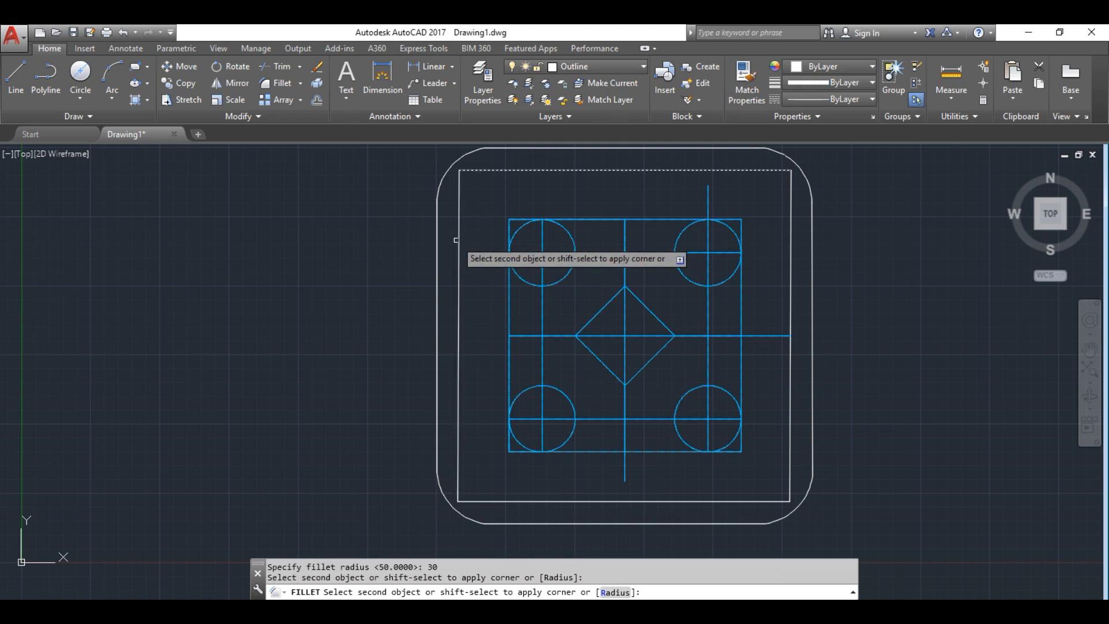
left_click(461, 243)
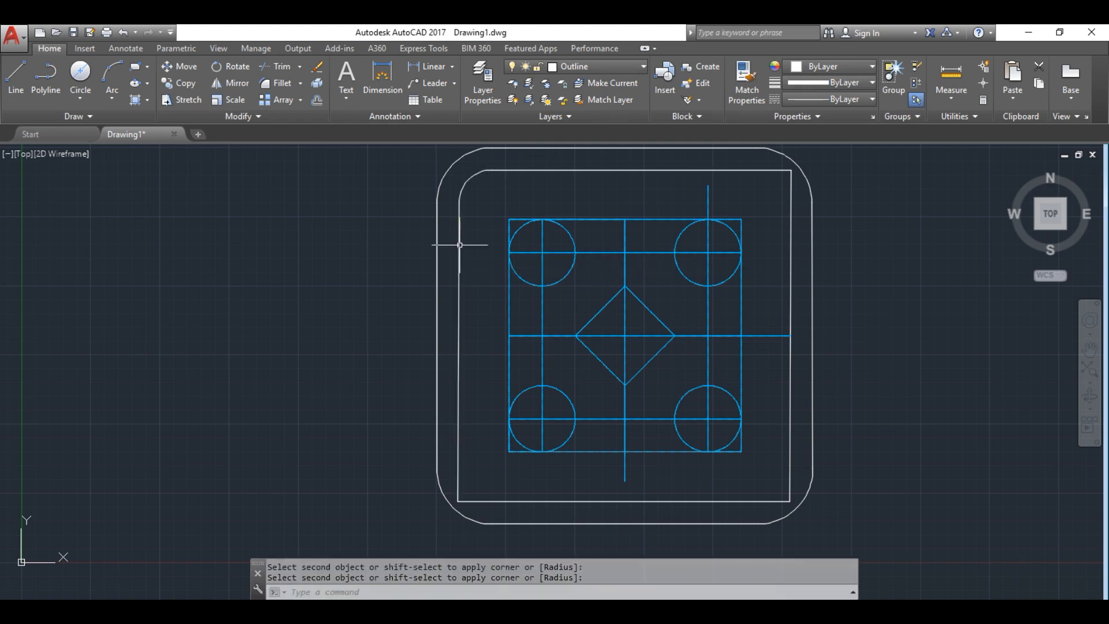
Fillet the inner outline square's lower-left, upper-right and lower-right corners with the same radius of 30
left_click(272, 82)
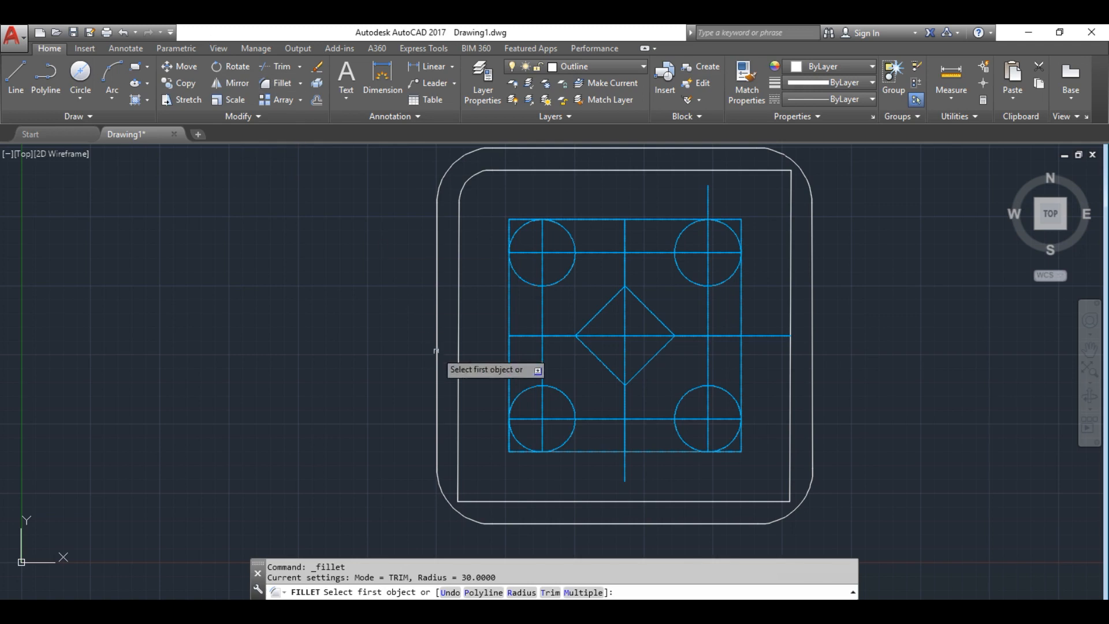
left_click(459, 377)
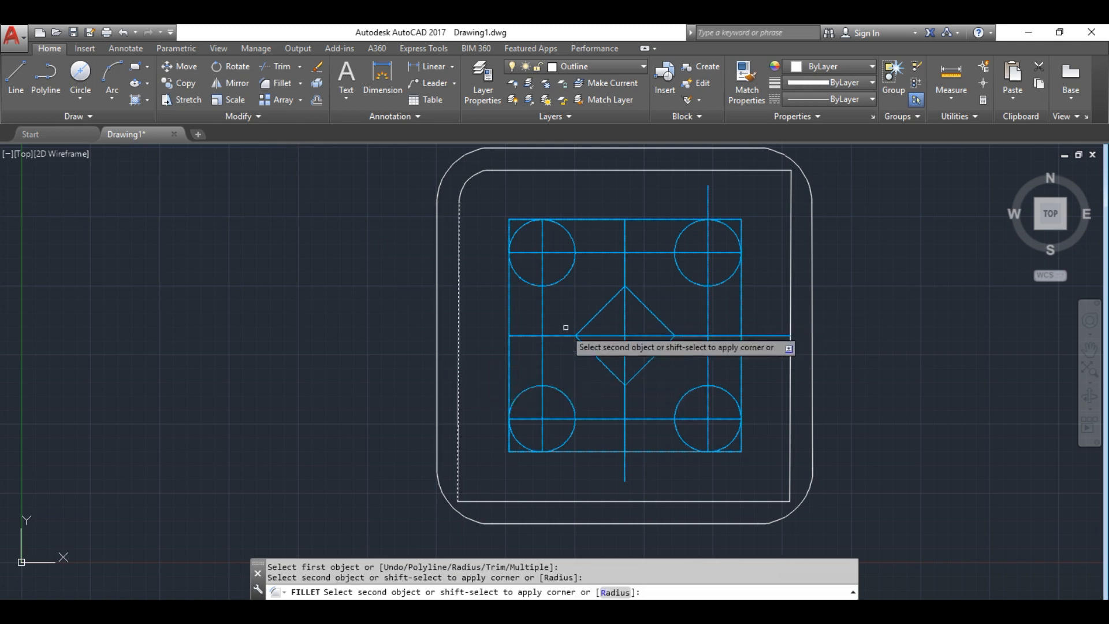
left_click(515, 500)
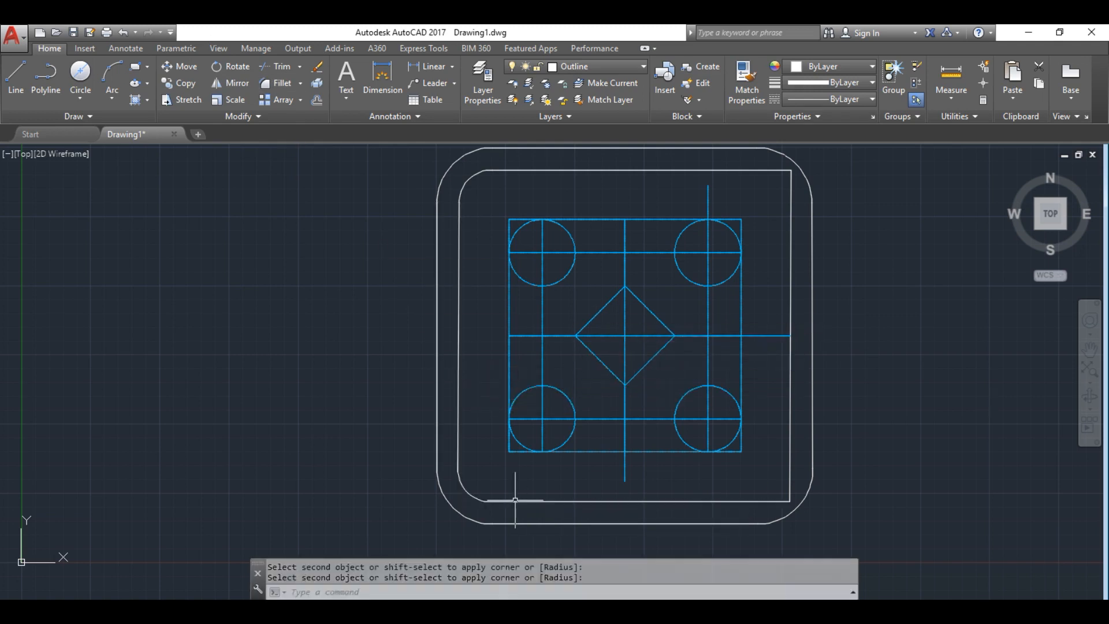
left_click(287, 87)
left_click(718, 169)
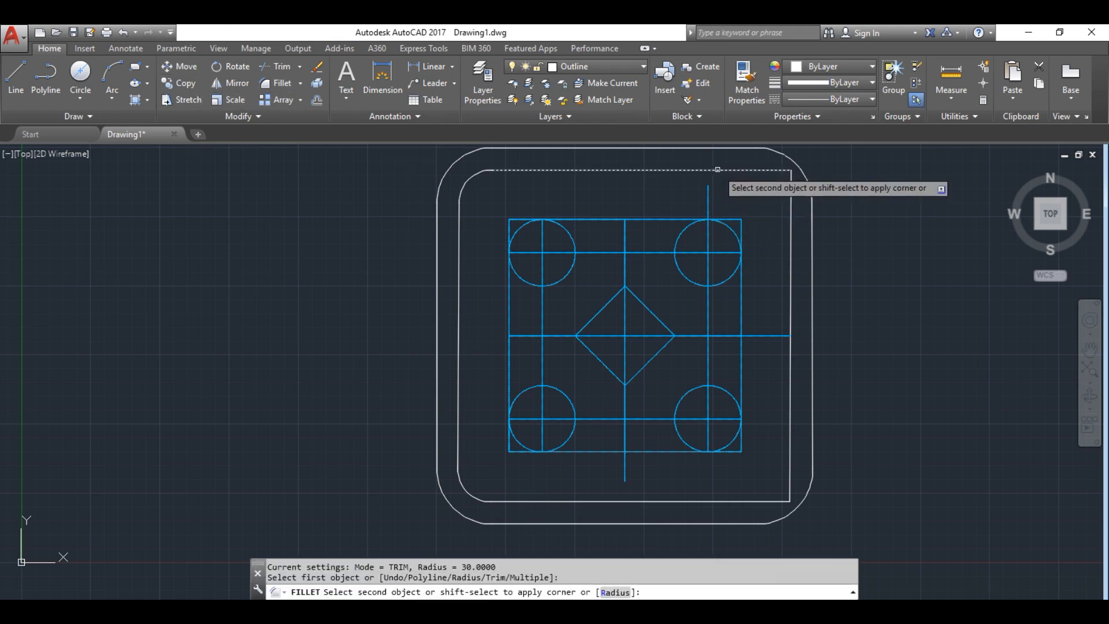
left_click(789, 234)
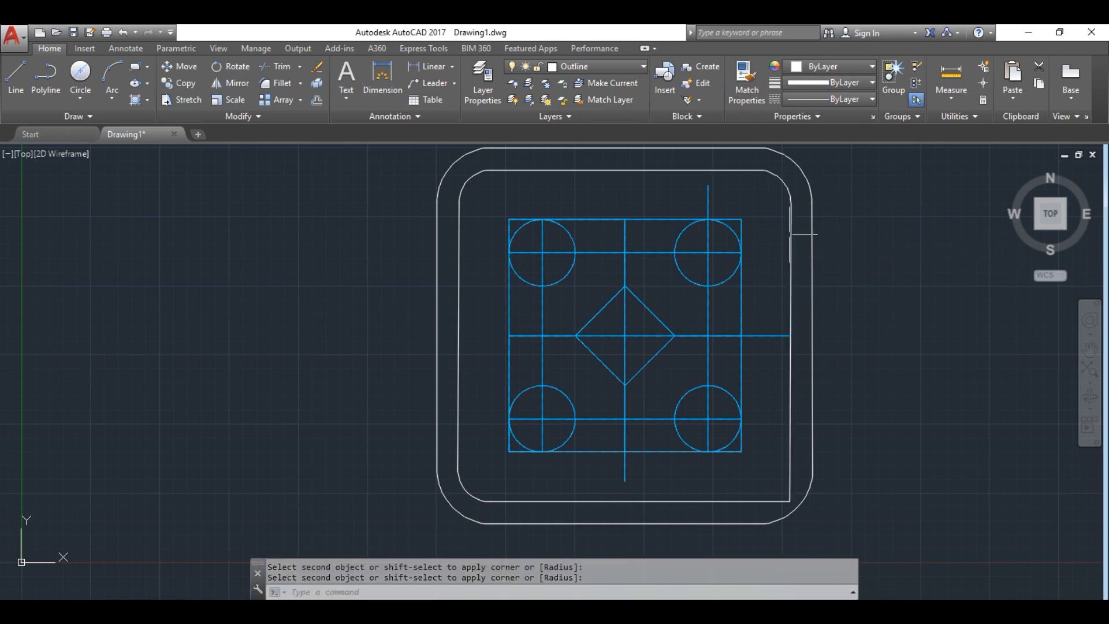
left_click(287, 87)
left_click(790, 469)
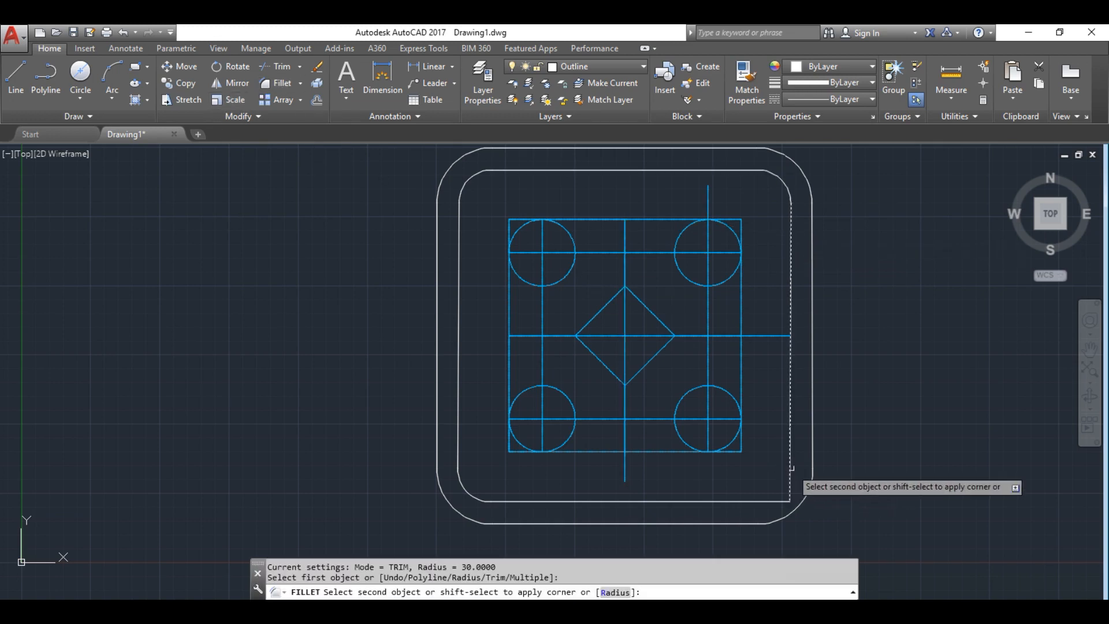
left_click(768, 502)
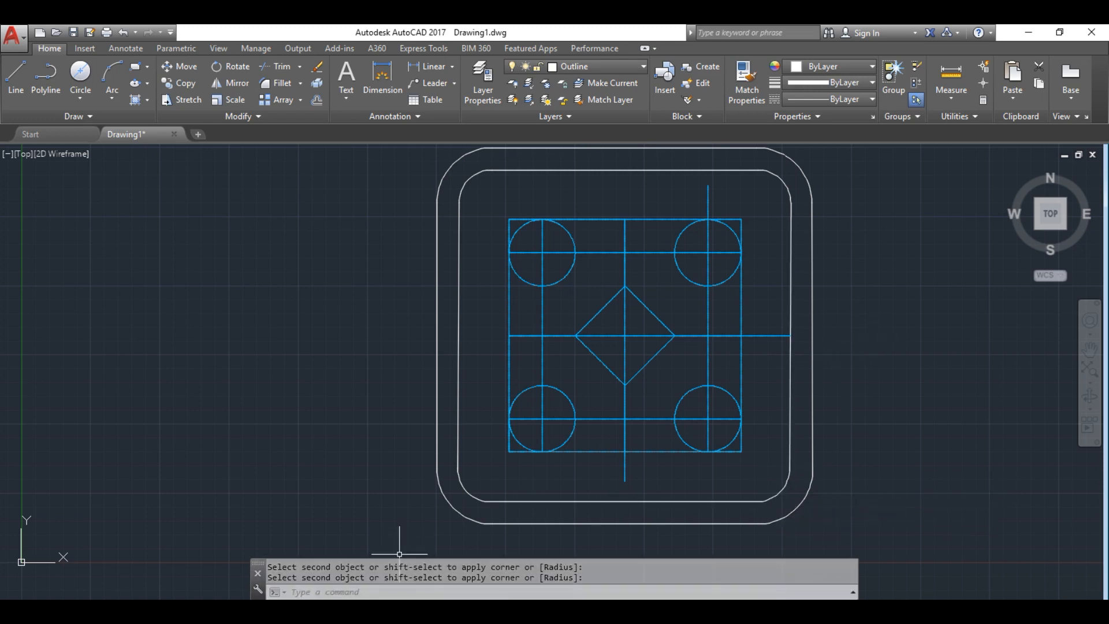
After checking the figure in 2017nov.pdf, trim the central square's corner lines outside the upper-right circle and the vertical end beside the lower-right circle
left_click(428, 611)
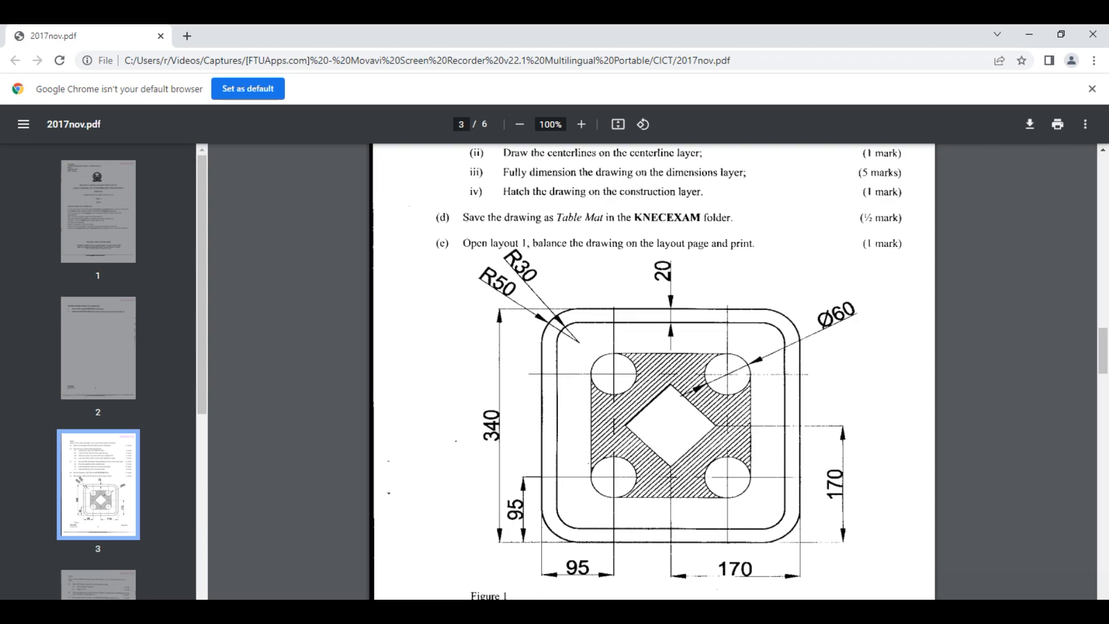
key("alt+Tab")
mouse_move(743, 185)
left_mouse_down()
mouse_move(664, 178)
mouse_move(460, 248)
mouse_move(463, 401)
mouse_move(483, 481)
mouse_move(738, 530)
mouse_move(841, 422)
mouse_move(821, 416)
left_mouse_up()
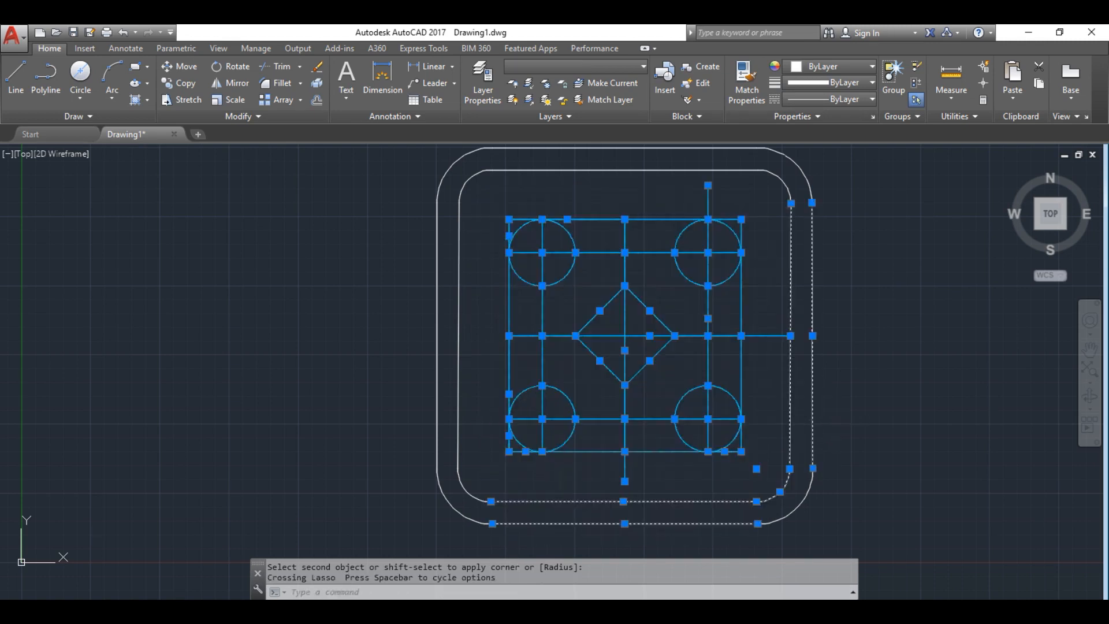
left_click(284, 66)
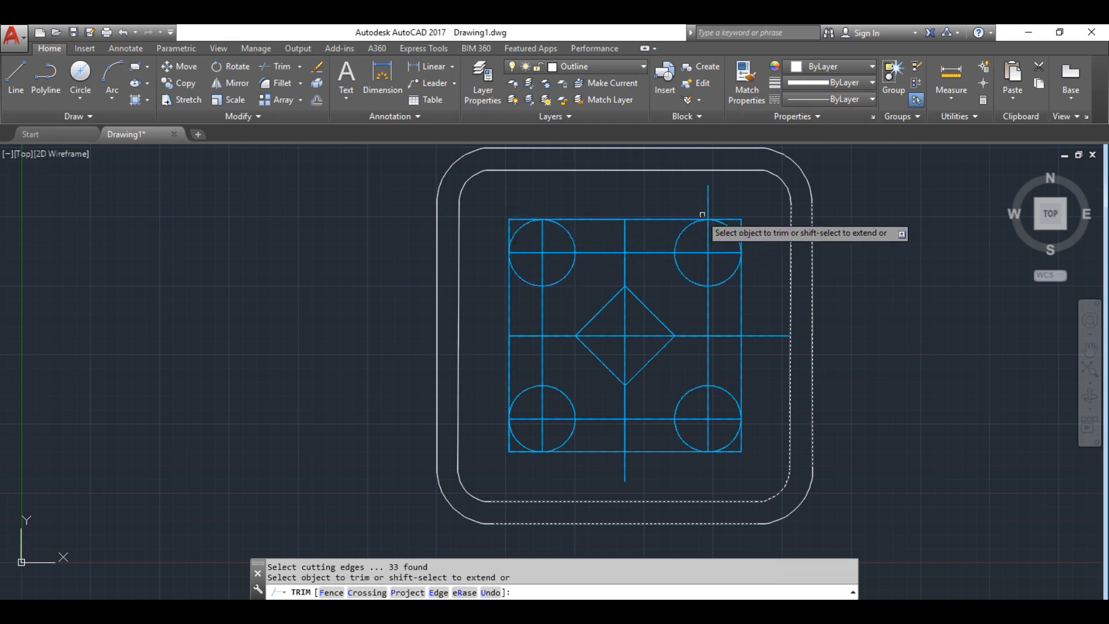
left_click(735, 220)
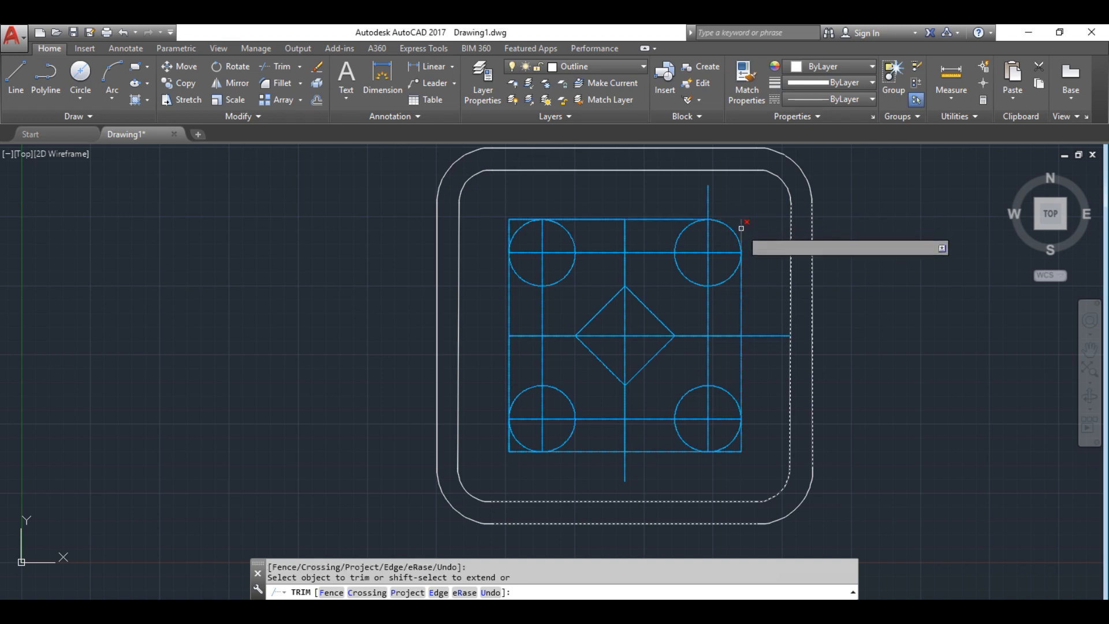
left_click(739, 446)
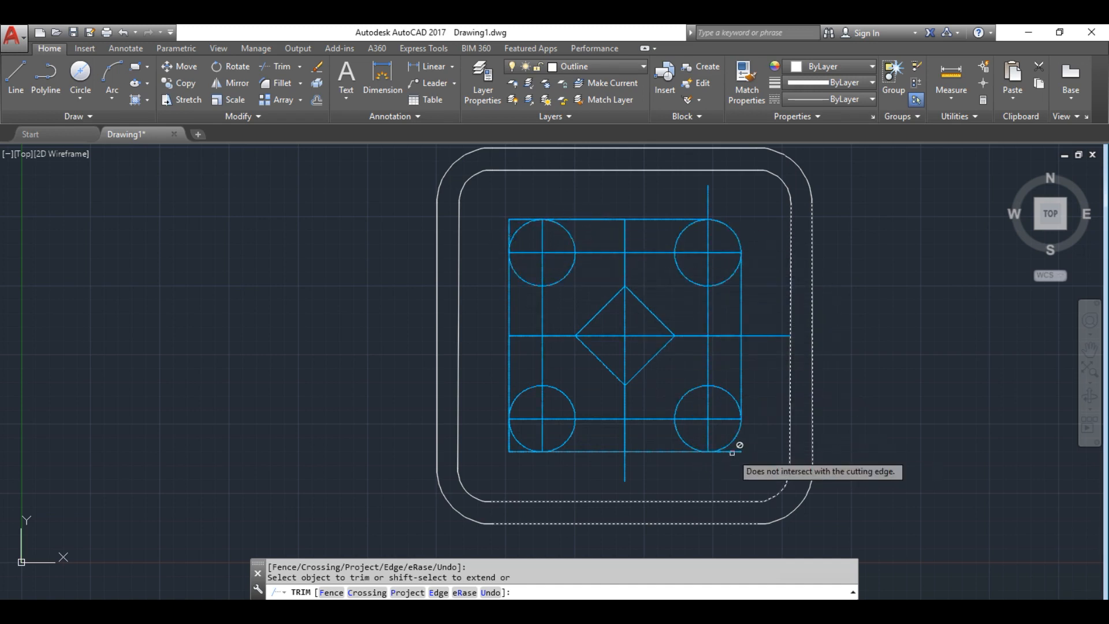
key("Escape")
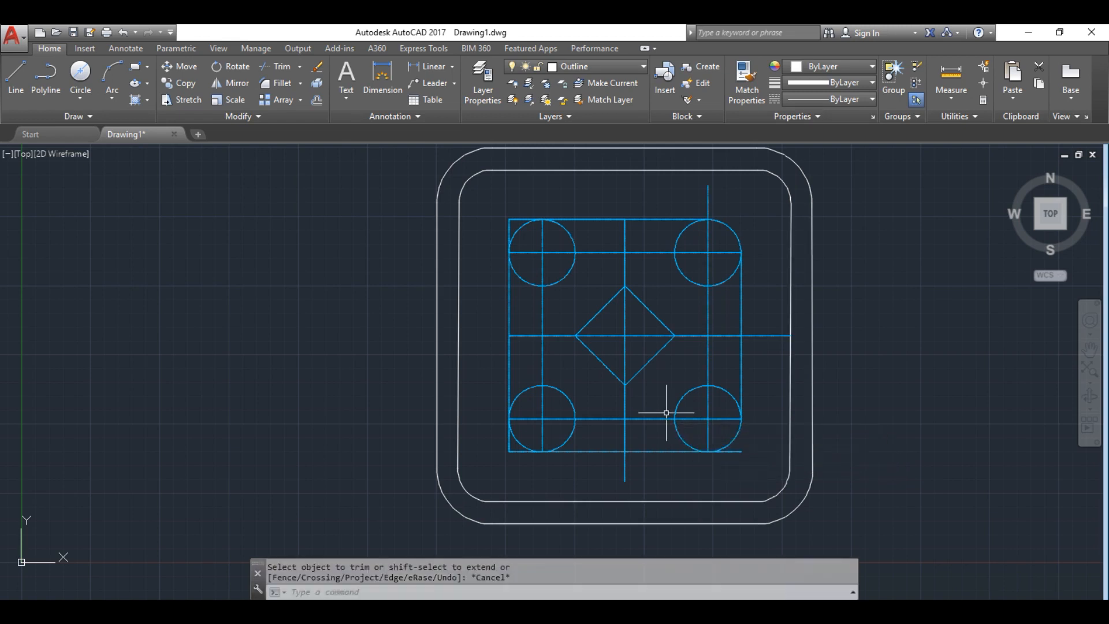
Erase three overlapping line segments on the central square's left and bottom edges
left_click(319, 68)
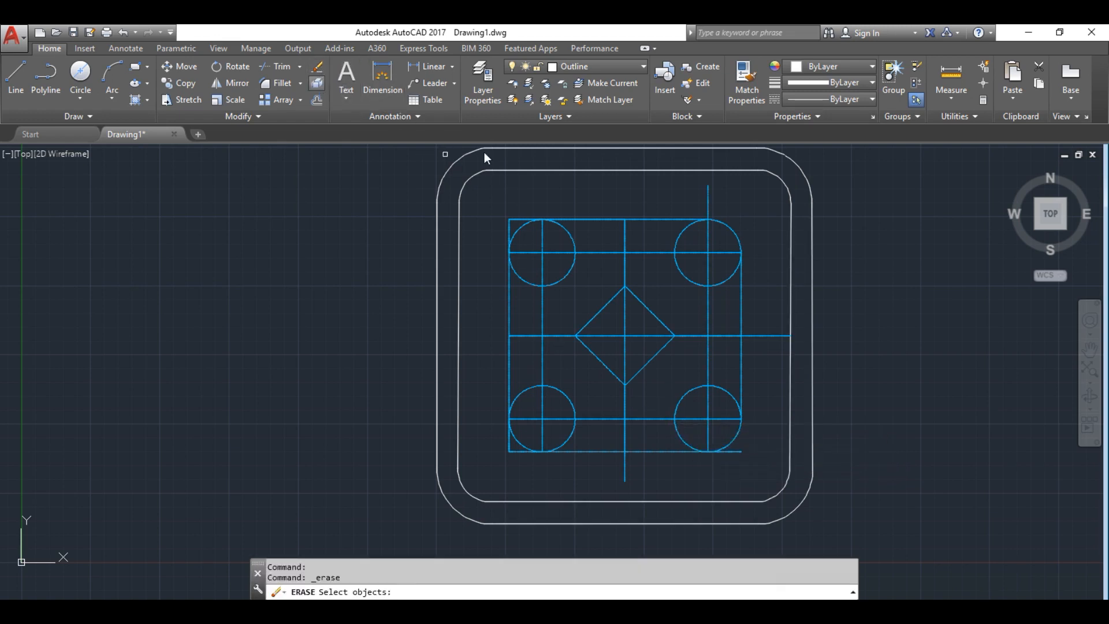
left_click(510, 232)
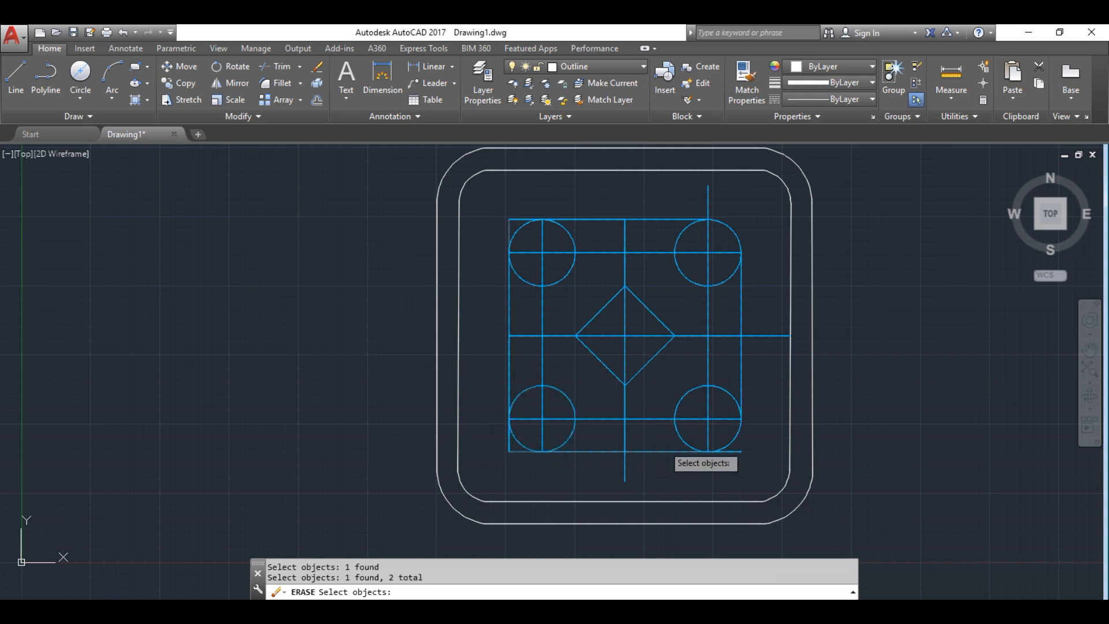
left_click(732, 451)
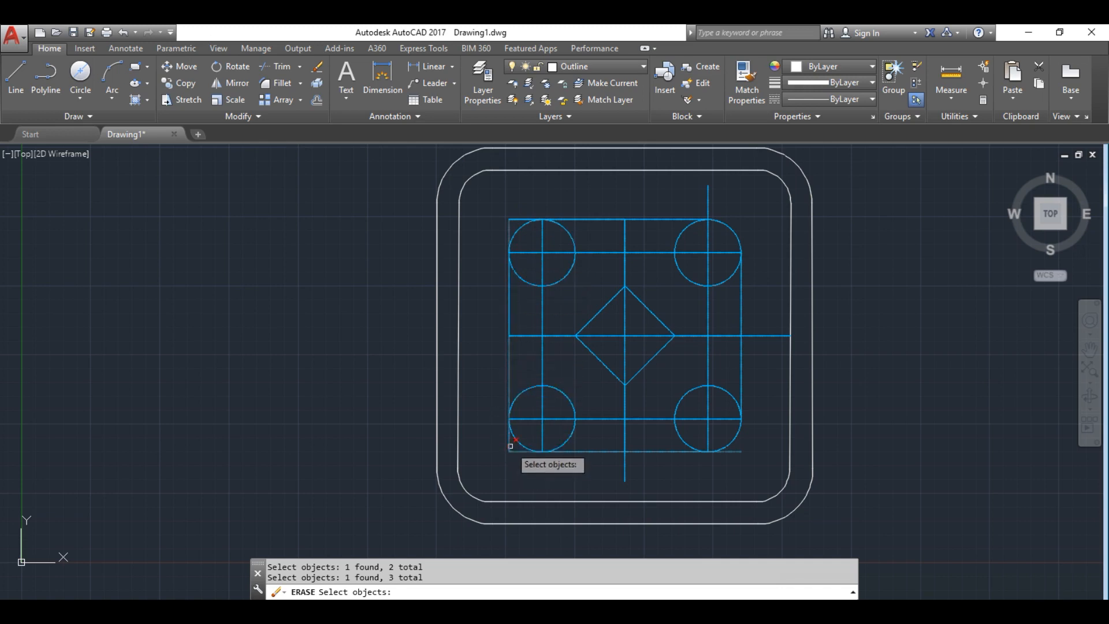
key("Return")
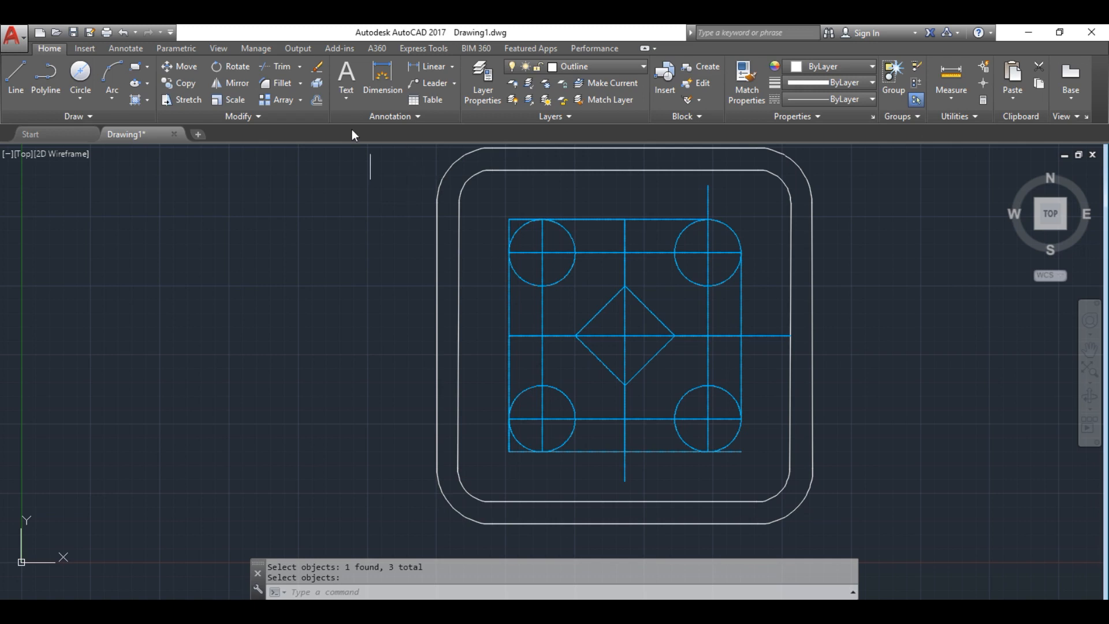
left_click(315, 67)
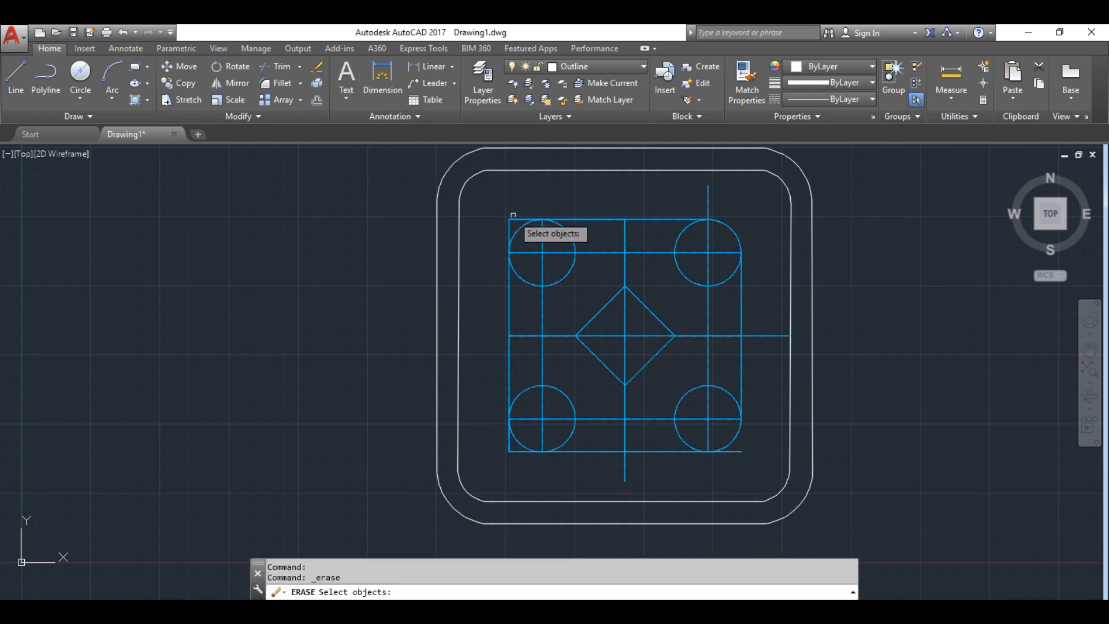
left_click(516, 219)
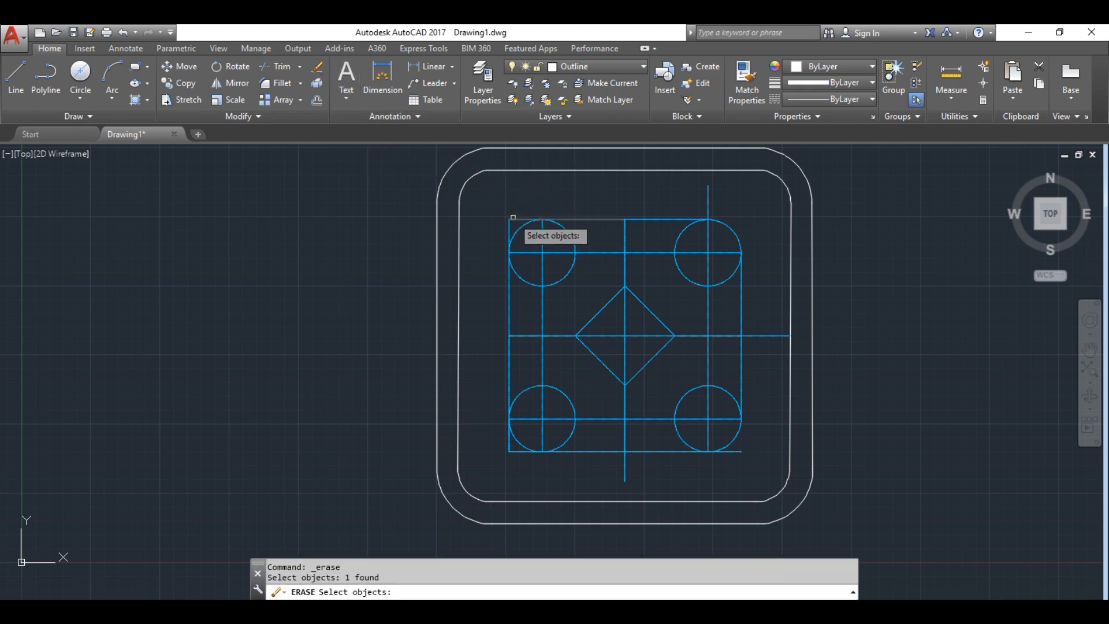
key("Escape")
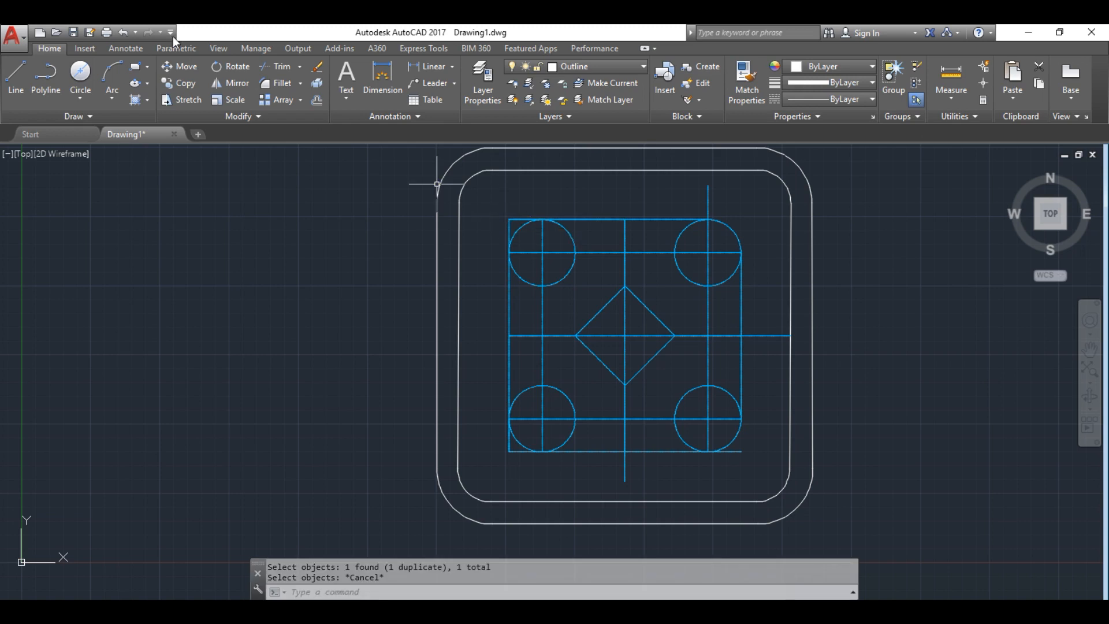
left_click(315, 71)
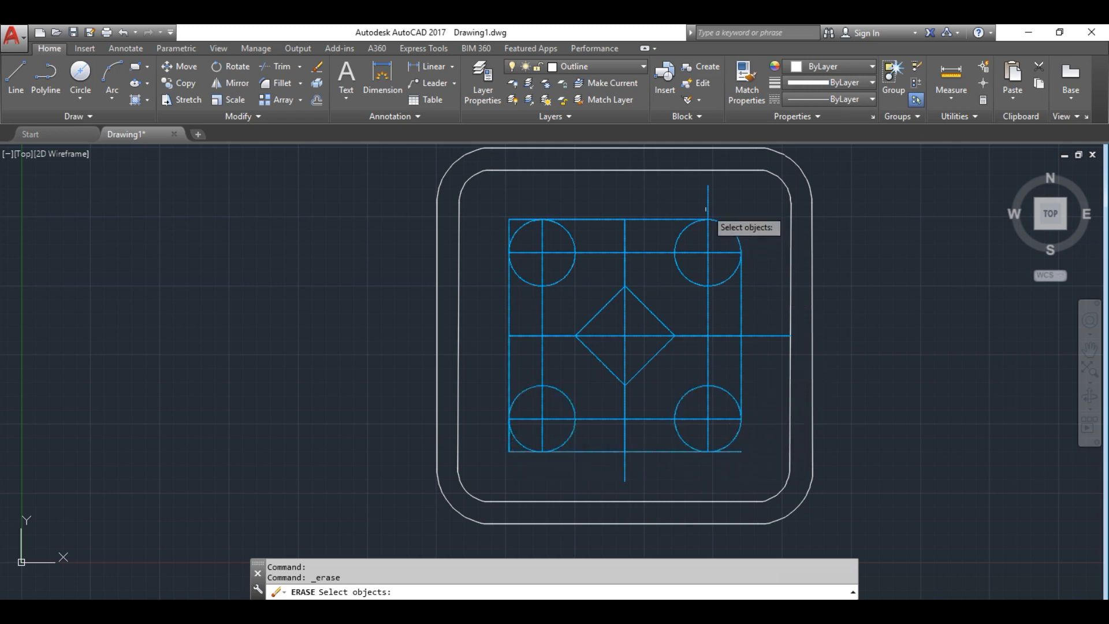
key("Escape")
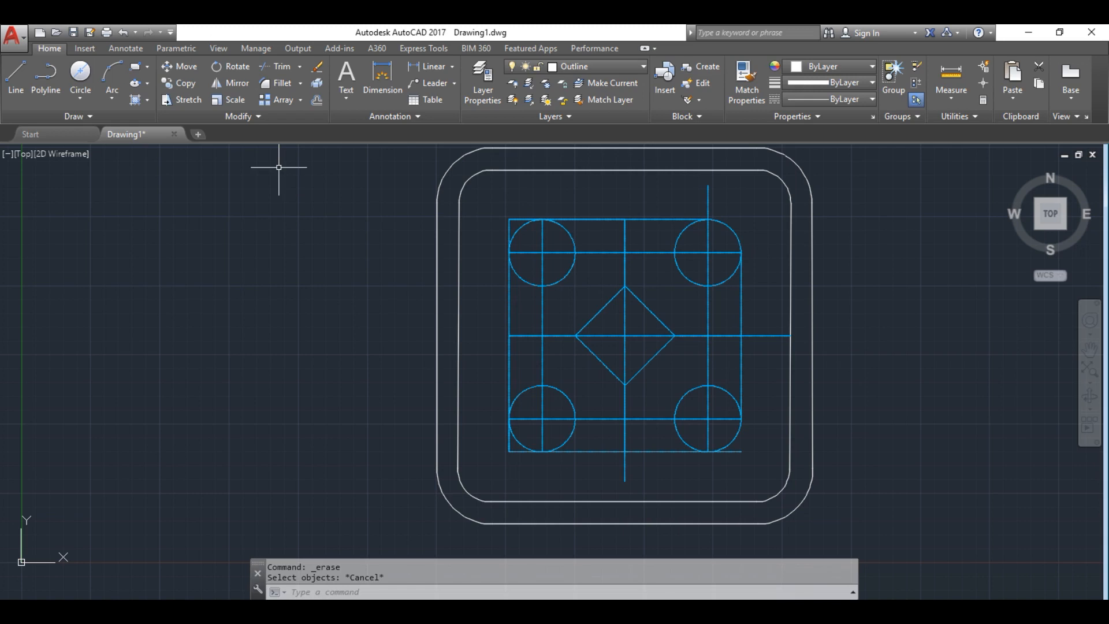
Trim the central square's left edge above the upper-left circle's tangent point and both bottom-edge ends outside the lower circles
mouse_move(763, 193)
left_mouse_down()
mouse_move(647, 184)
mouse_move(468, 289)
mouse_move(768, 471)
mouse_move(800, 455)
mouse_move(799, 230)
left_mouse_up()
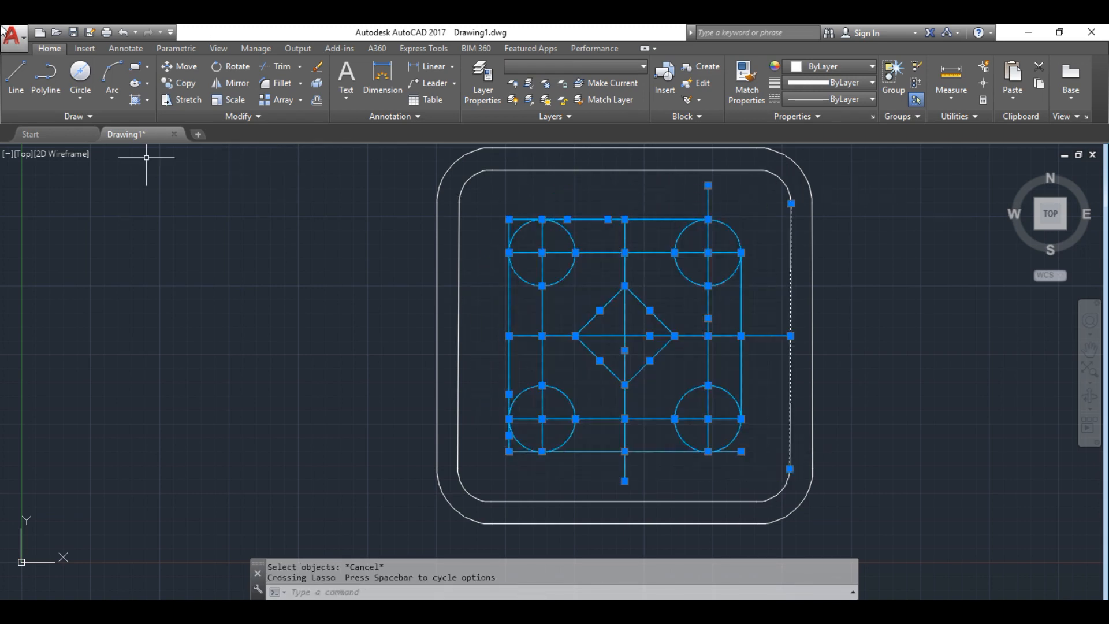
left_click(271, 63)
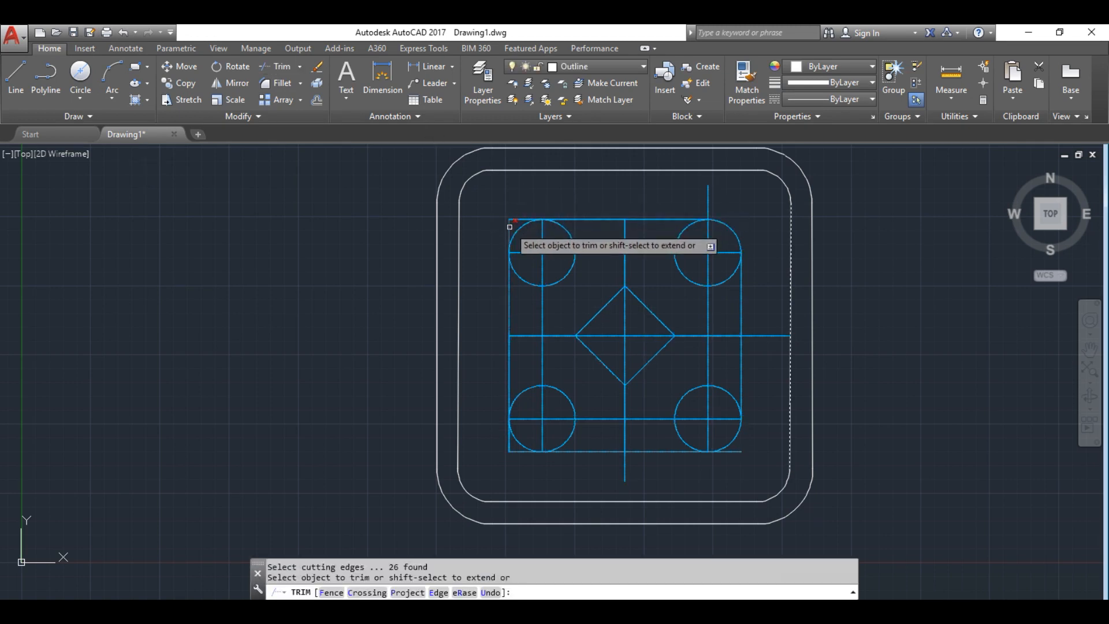
left_click(509, 226)
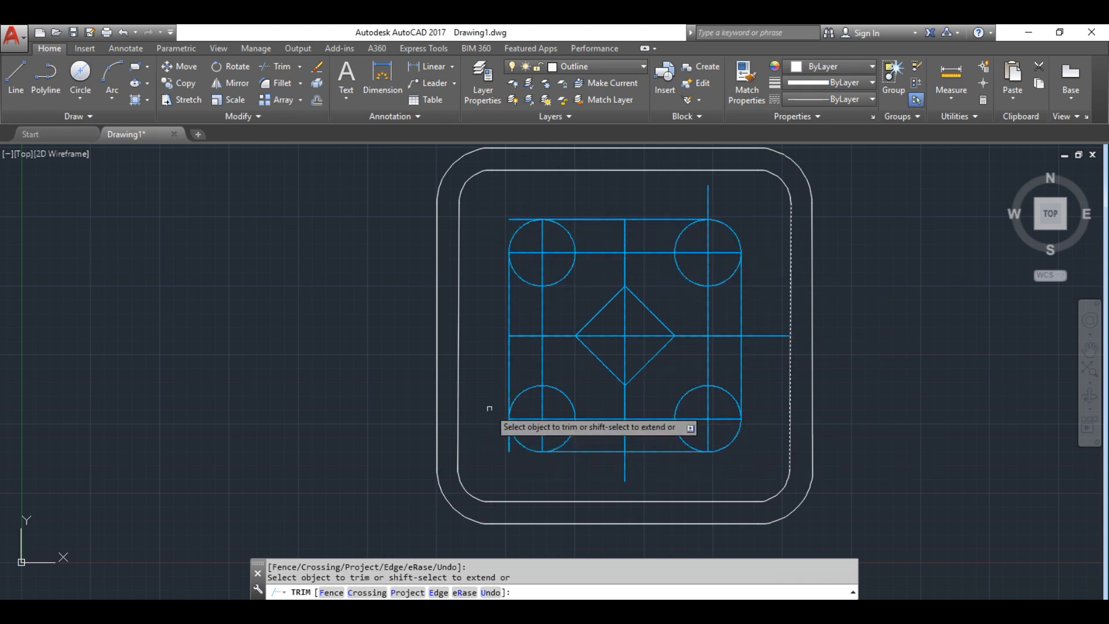
key("Escape")
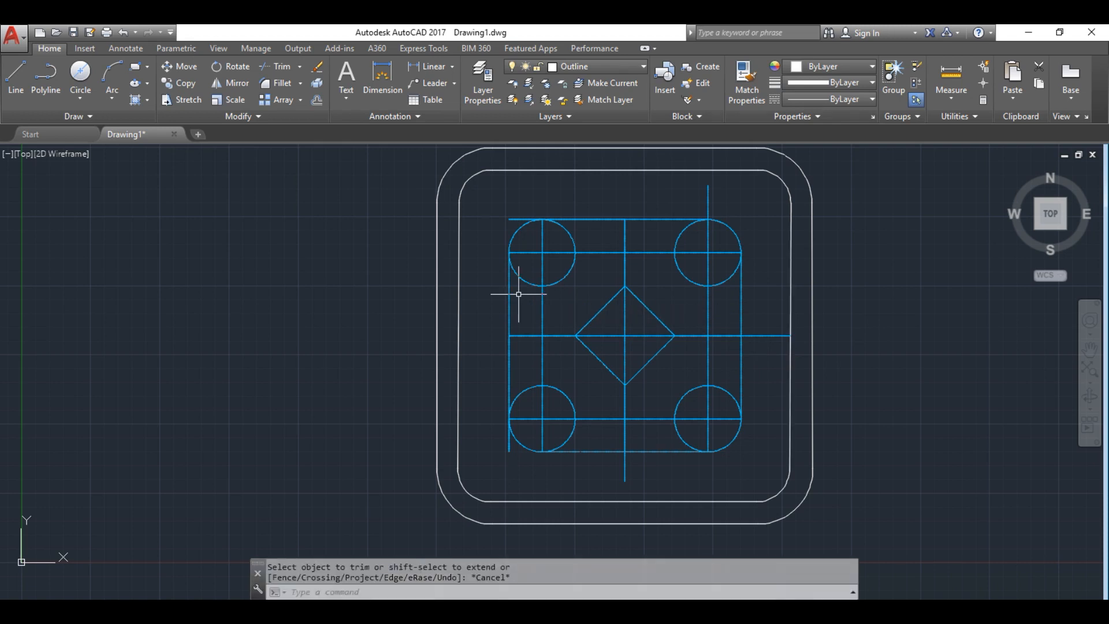
Erase the overlapping line on the central square's top edge near the upper-left circle and the one on the lower left edge
left_click(517, 219)
key("Delete")
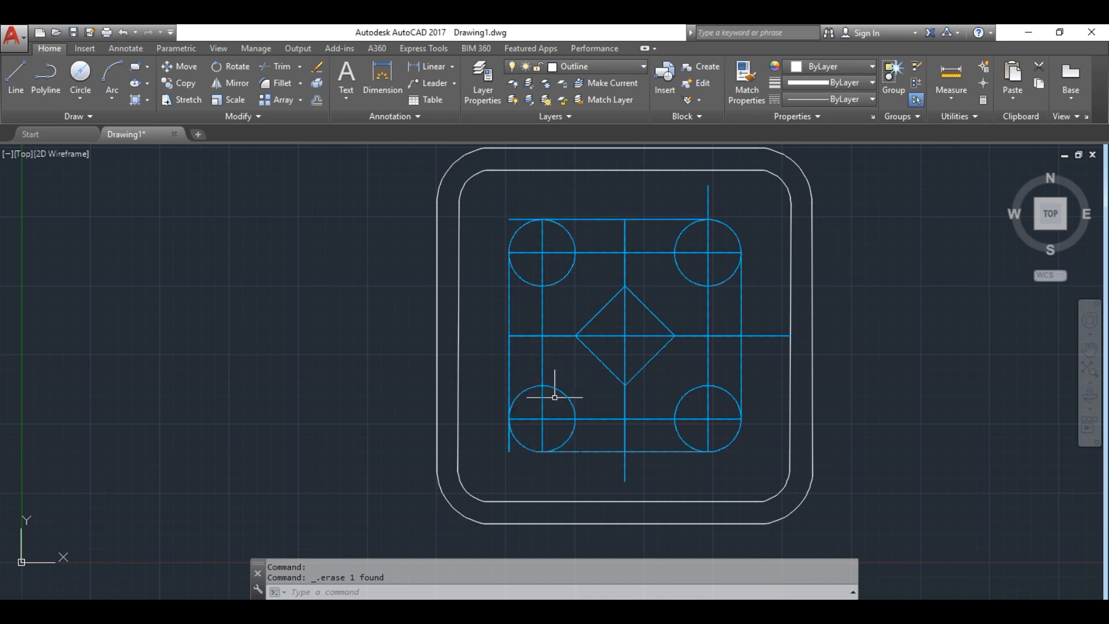
left_click(510, 388)
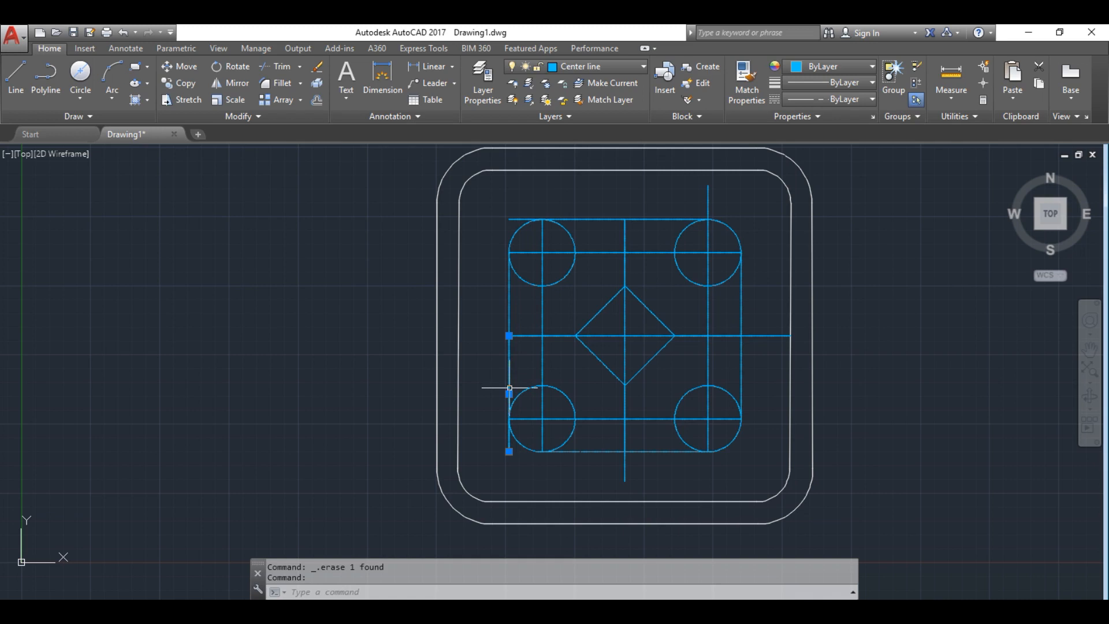
key("Escape")
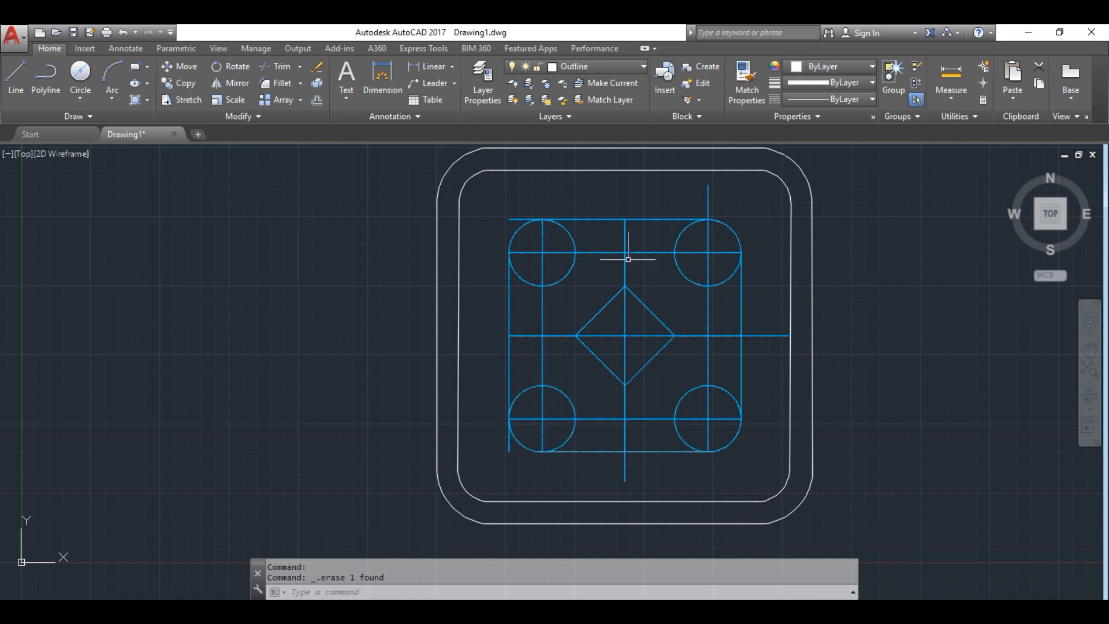
Trim the central square's top edge where it extends beyond the upper-left circle's tangent point
mouse_move(722, 218)
left_mouse_down()
mouse_move(514, 222)
mouse_move(555, 376)
mouse_move(604, 497)
left_mouse_up()
mouse_move(749, 455)
left_mouse_down()
mouse_move(774, 422)
mouse_move(763, 439)
left_mouse_up()
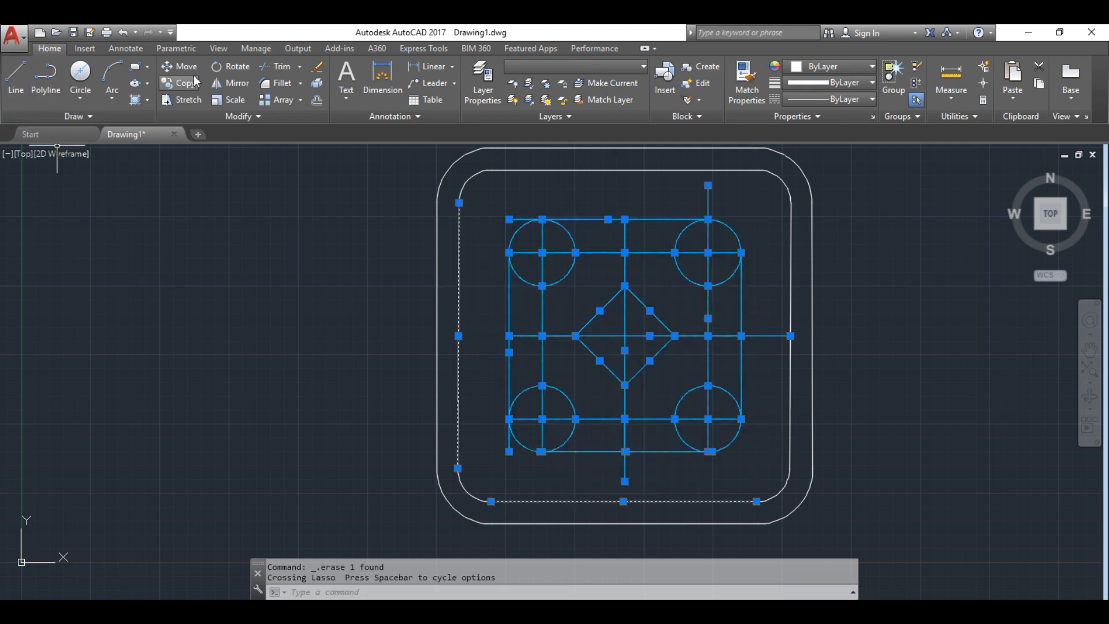
left_click(275, 66)
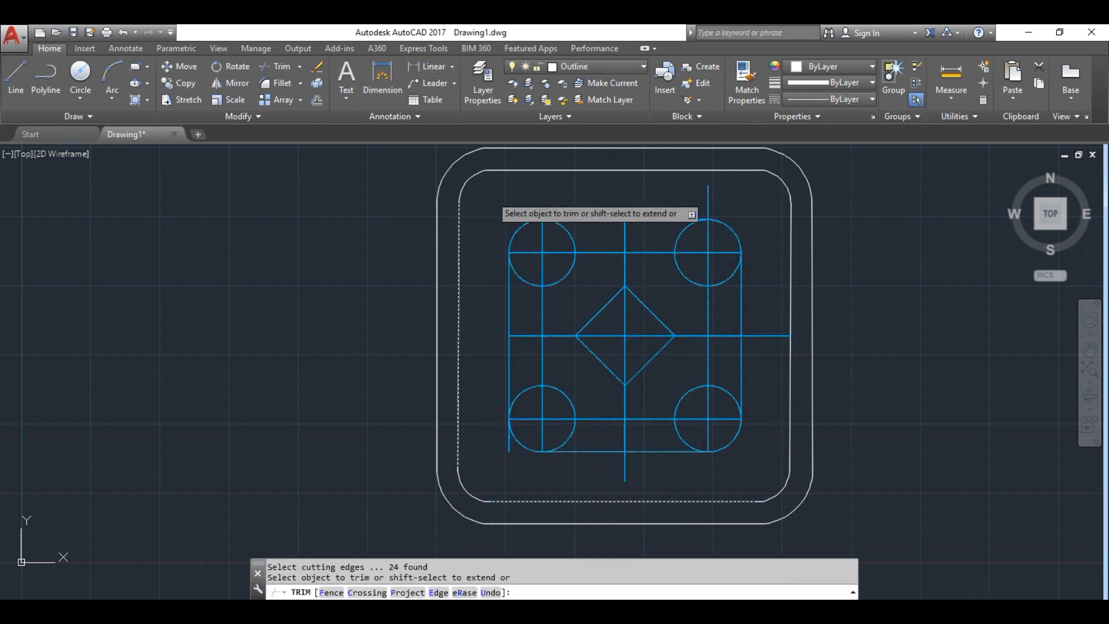
left_click(515, 218)
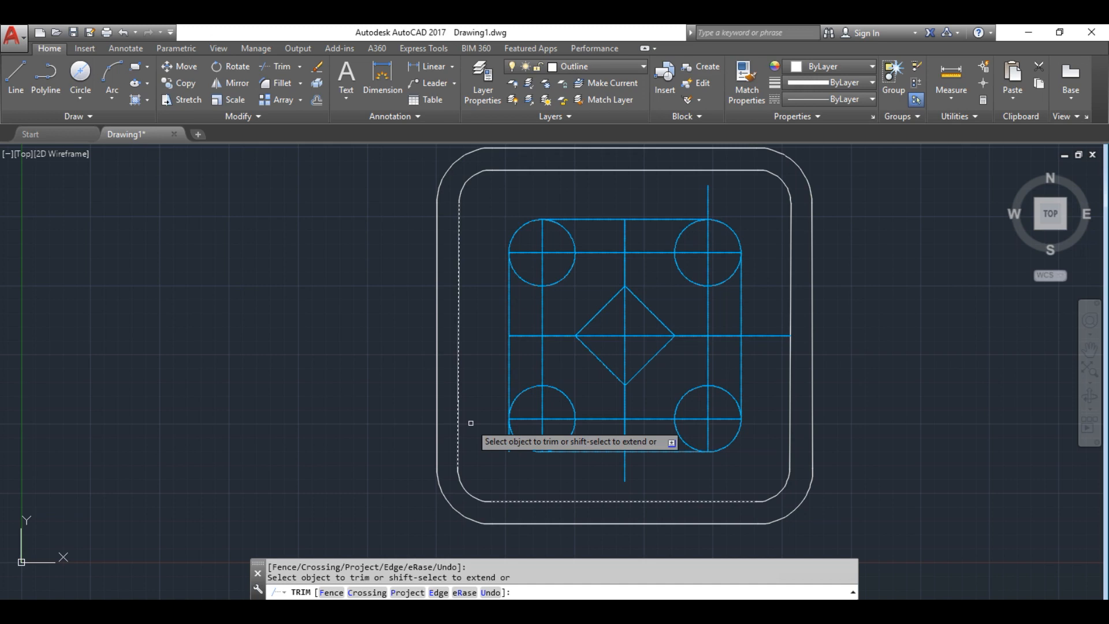
key("Escape")
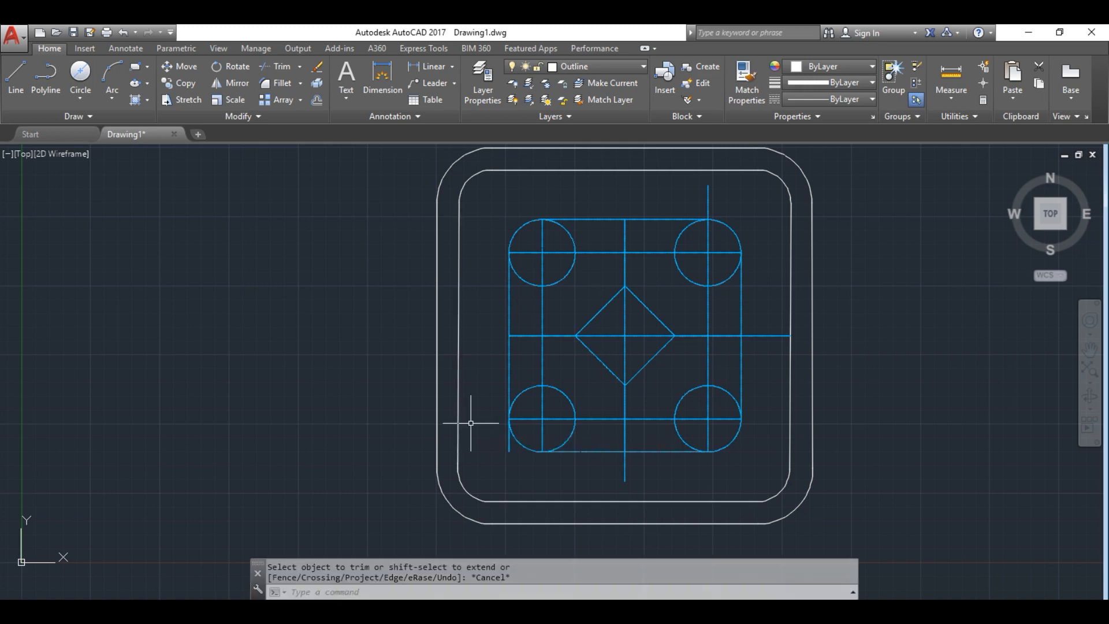
Erase the short overlapping line beside the lower-left circle and trim the central square's left edge below that circle's tangent point
left_click(509, 442)
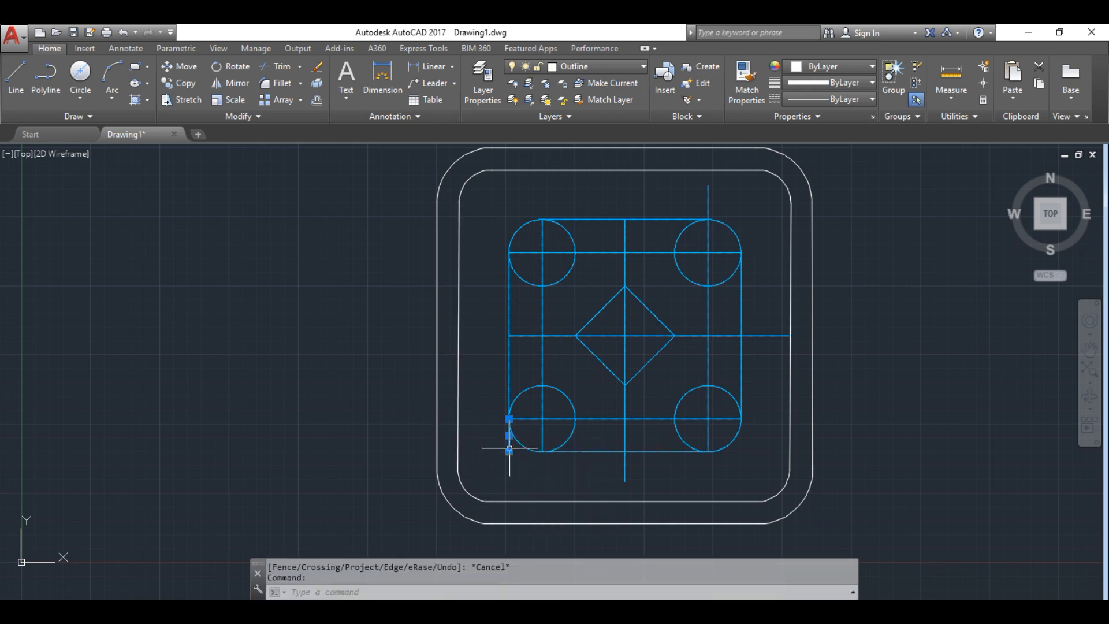
key("Delete")
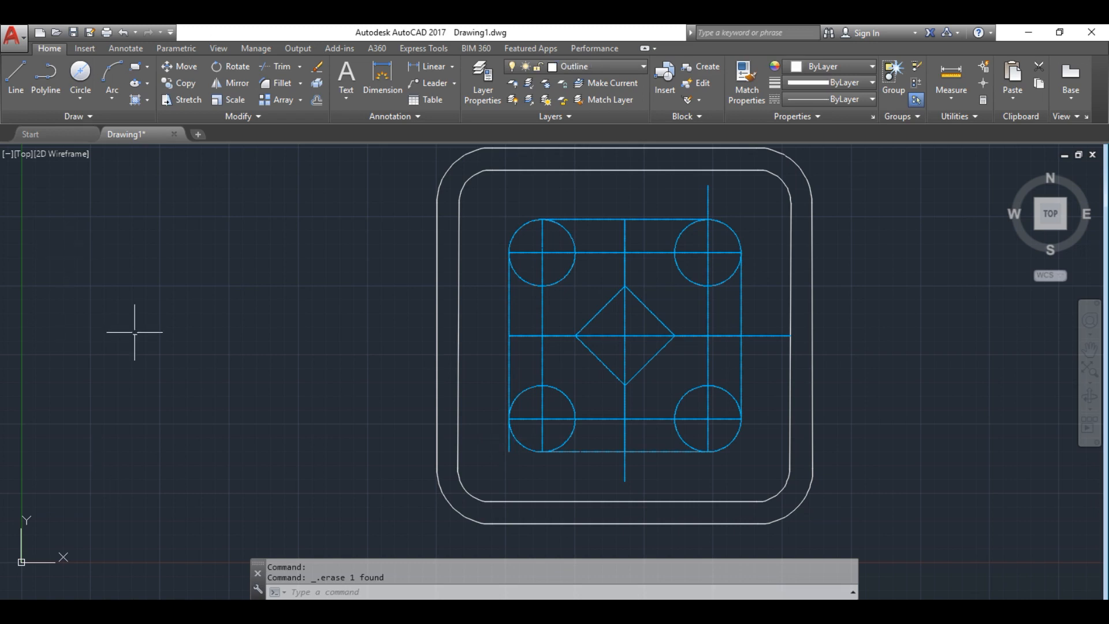
mouse_move(722, 201)
left_mouse_down()
mouse_move(601, 199)
mouse_move(495, 396)
mouse_move(636, 502)
mouse_move(832, 426)
left_mouse_up()
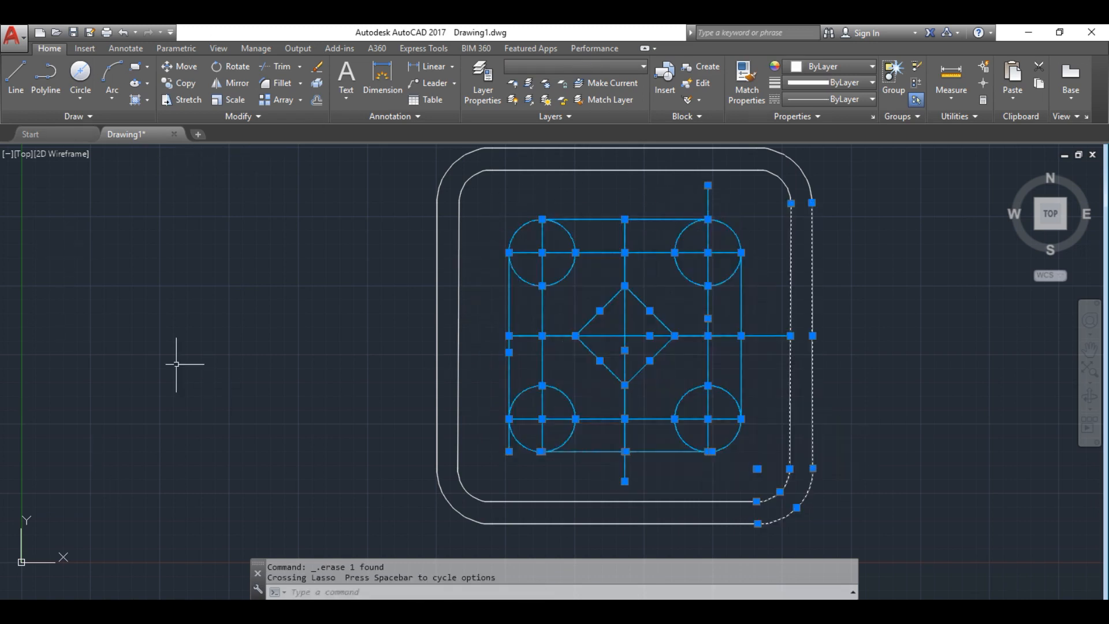
left_click(294, 65)
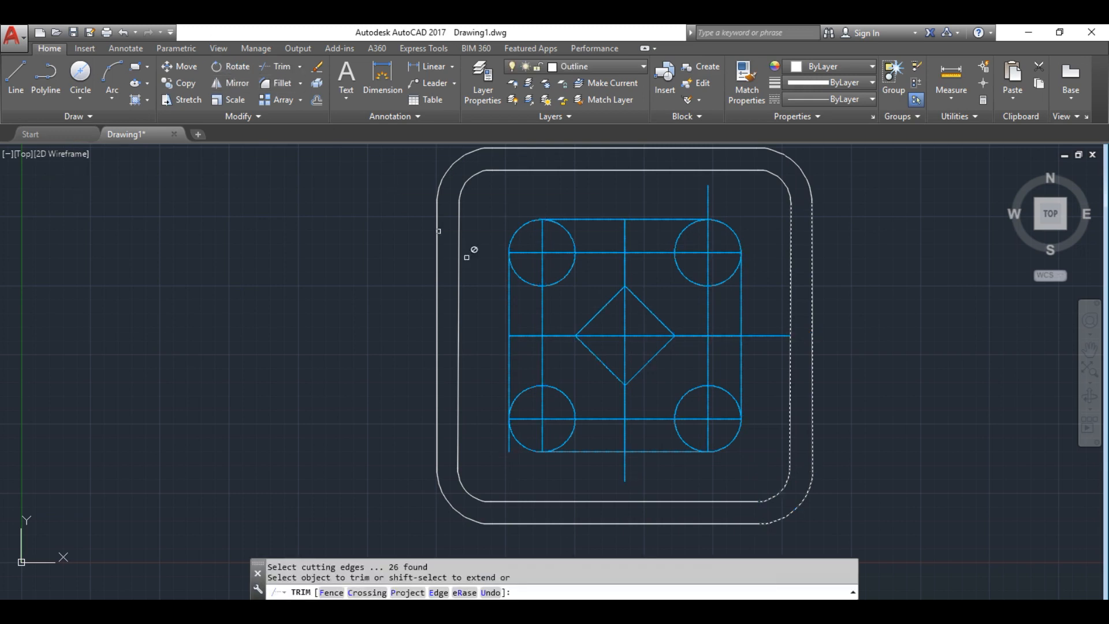
left_click(509, 450)
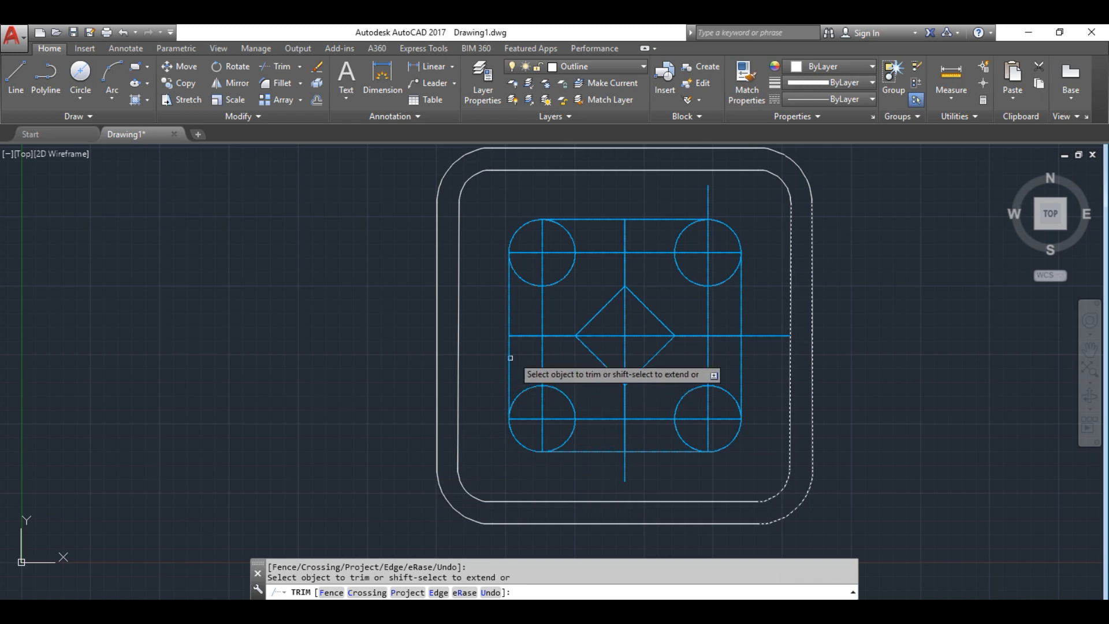
Trim the vertical construction line between the two left circles and the lower and right-hand cross lines inside the upper-left circle
left_click(543, 367)
left_click(543, 323)
left_click(542, 276)
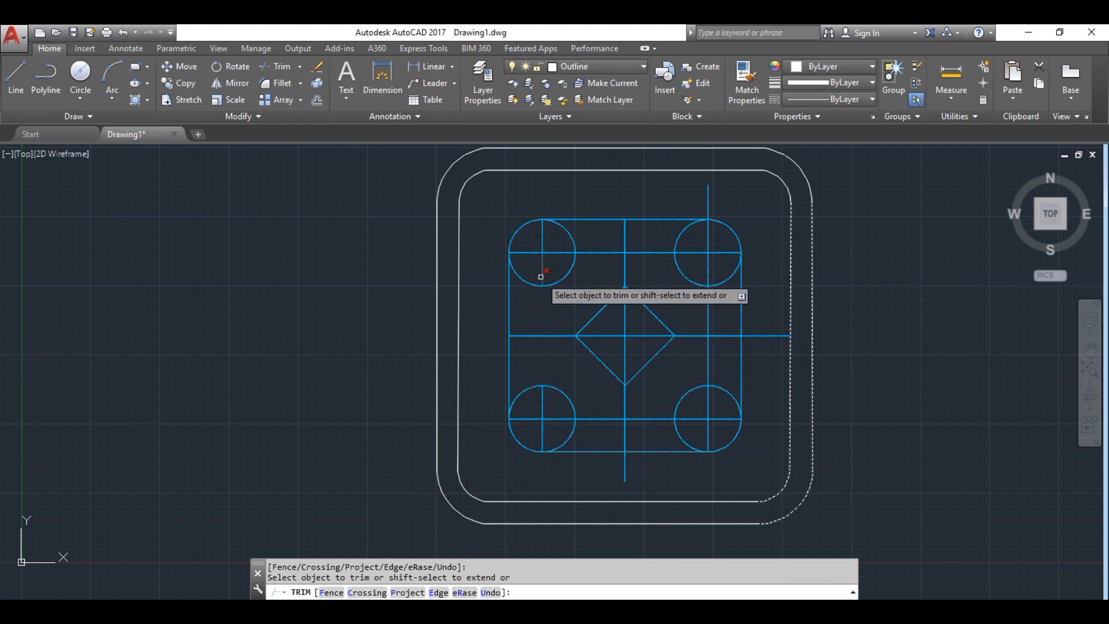
left_click(547, 238)
left_click(553, 253)
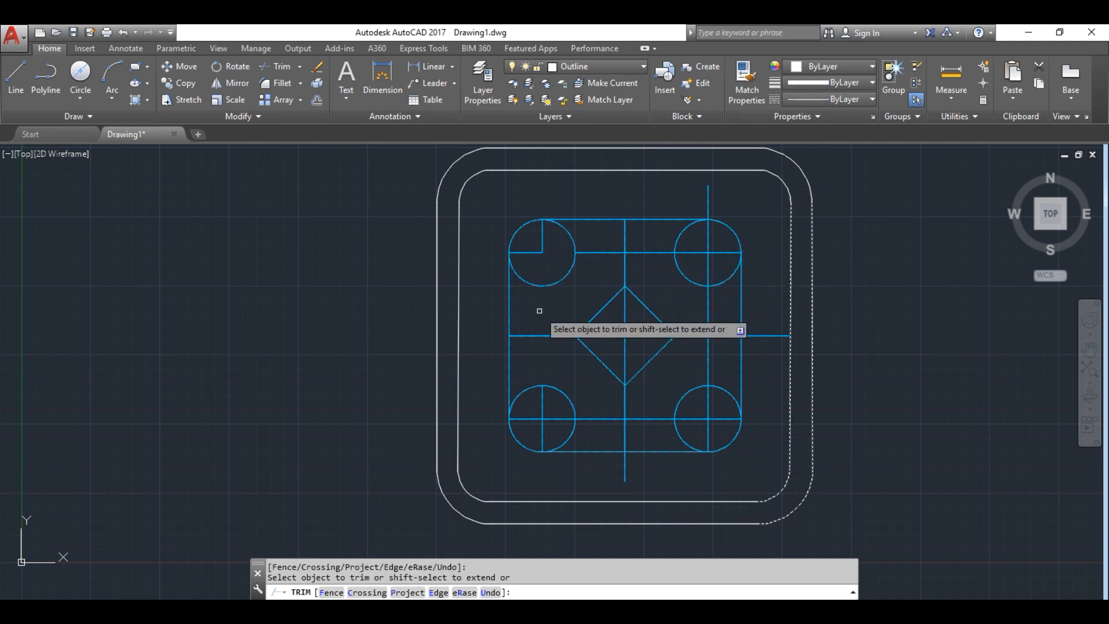
key("Escape")
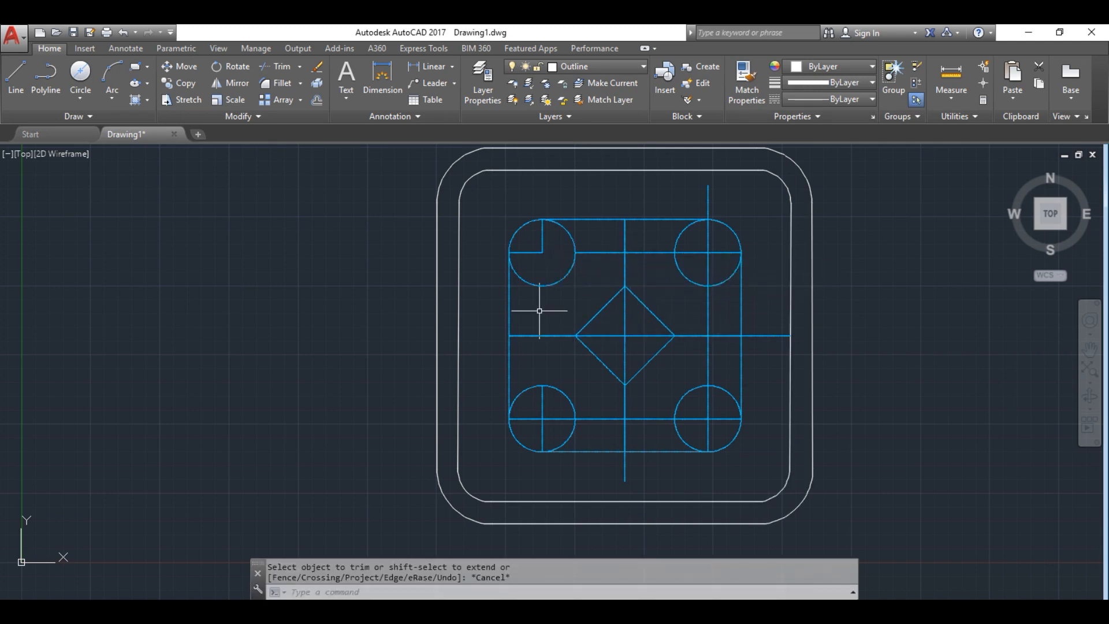
Erase all remaining construction lines through the circles and diamond, keeping only the circles, diamond and central square's edges
left_click(318, 69)
left_click(598, 247)
left_click(604, 248)
left_click(626, 239)
left_click(636, 252)
left_click(642, 334)
left_click(660, 330)
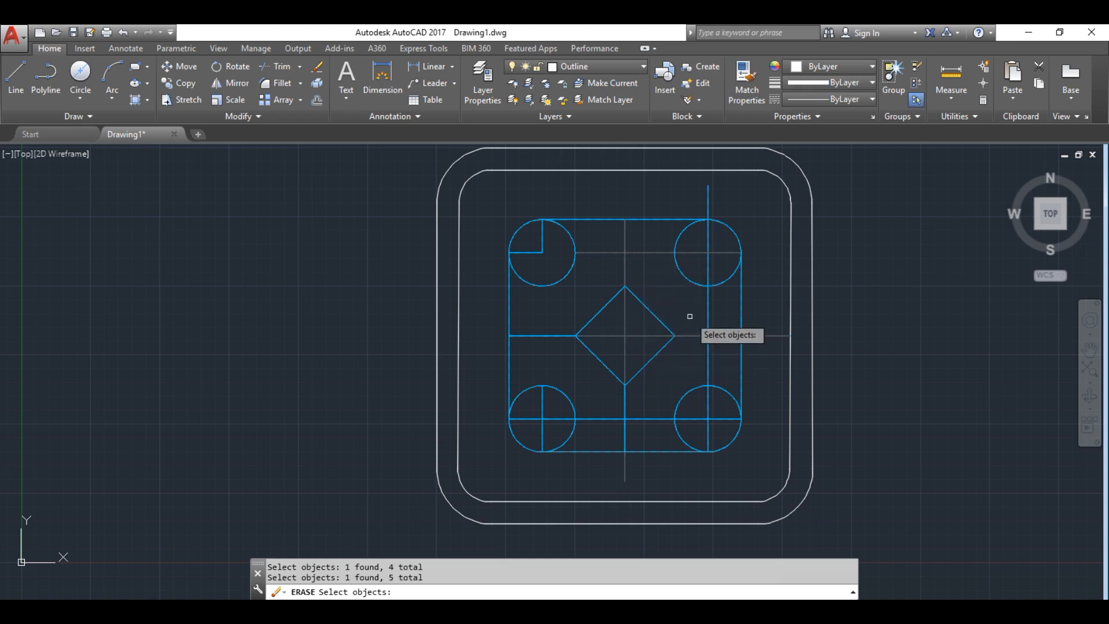
left_click(710, 328)
left_click(710, 328)
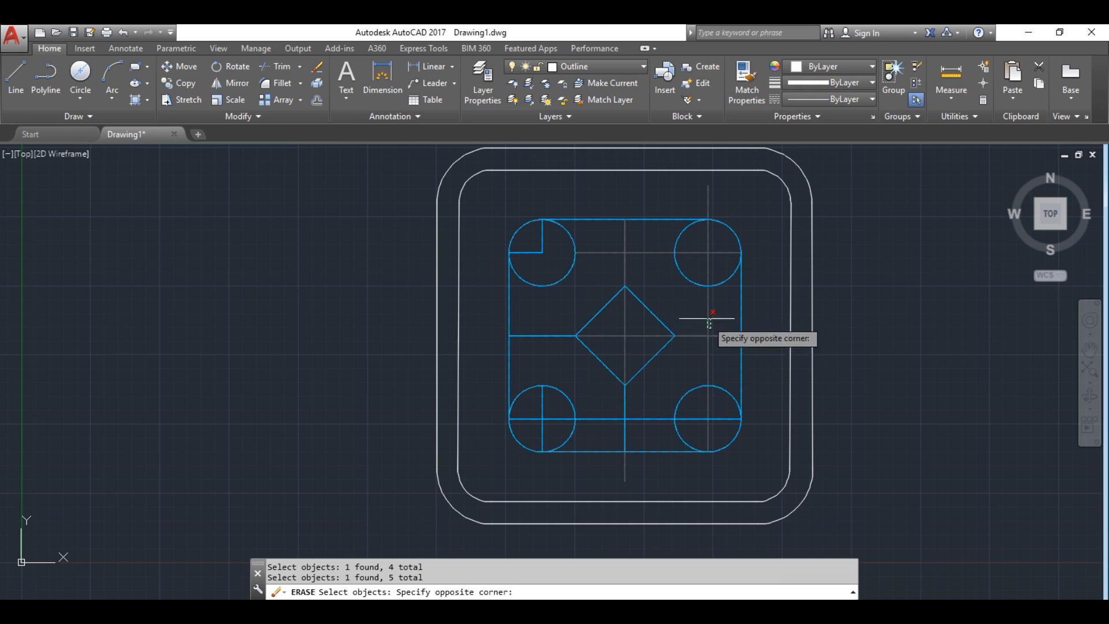
left_click(704, 358)
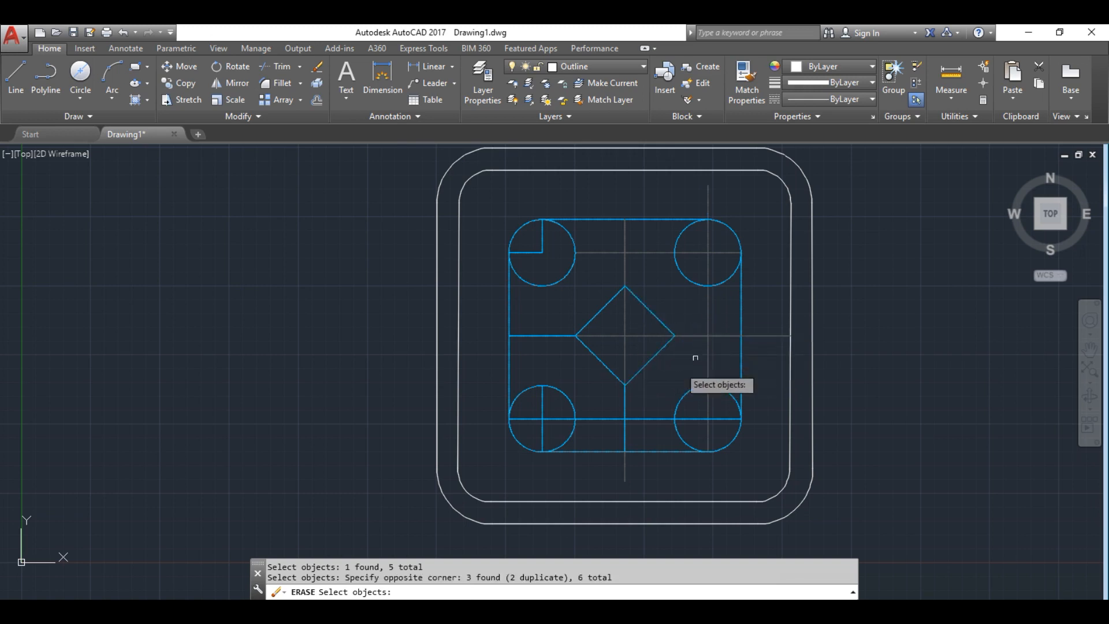
left_click(540, 335)
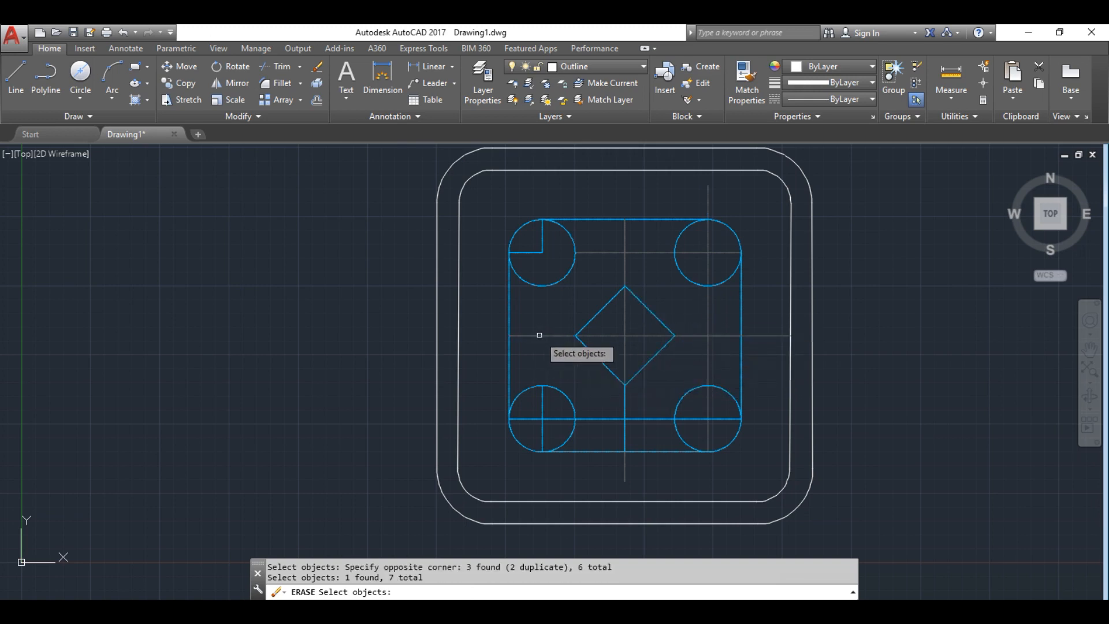
left_click(532, 252)
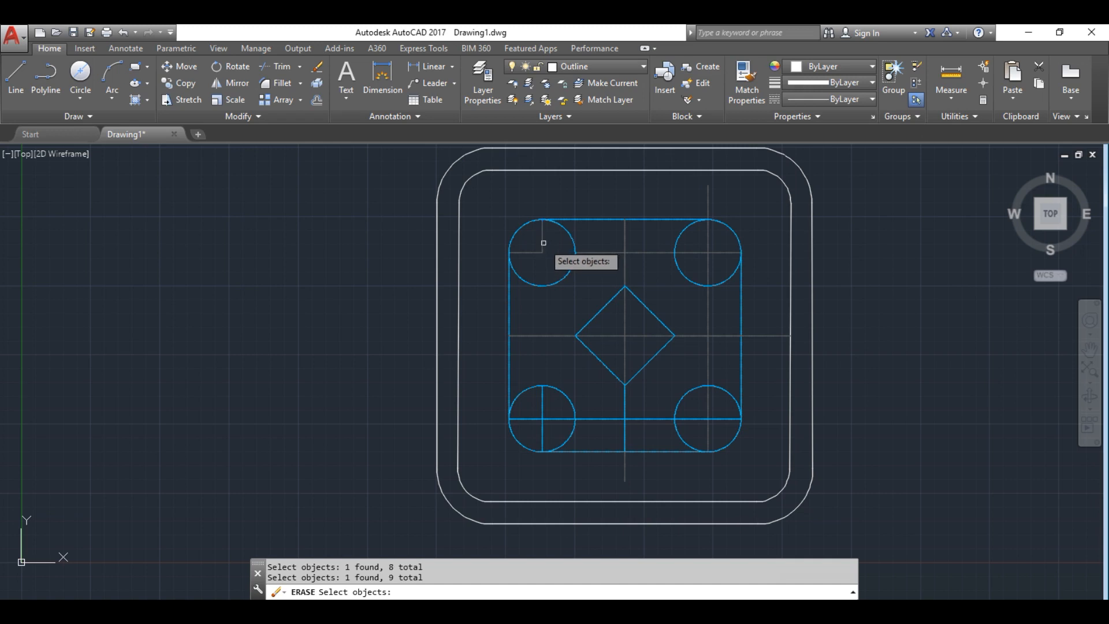
left_click(543, 412)
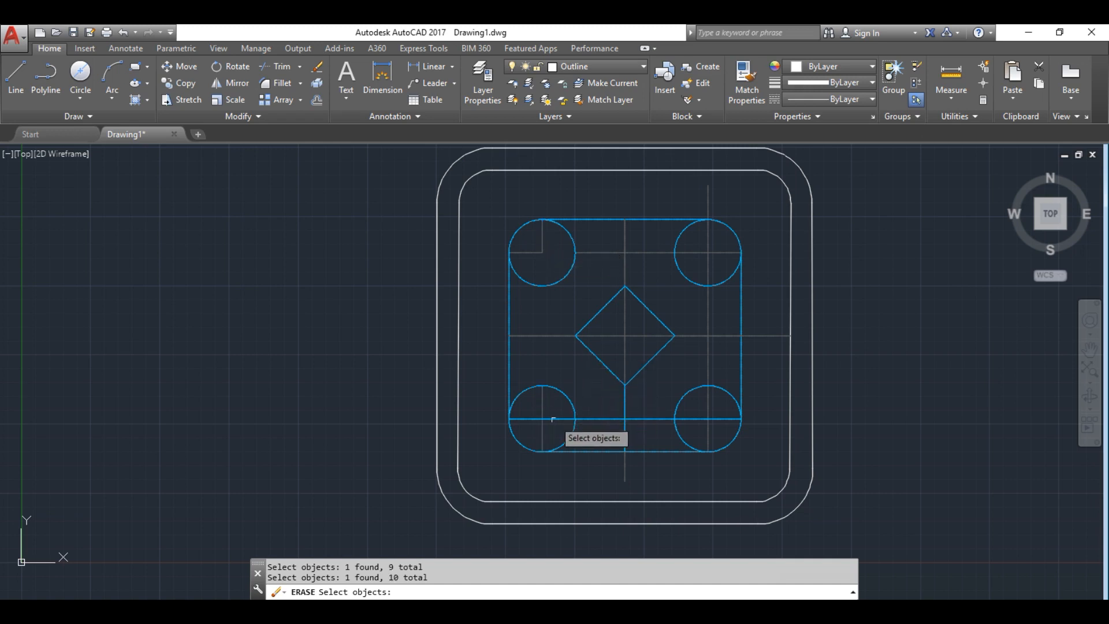
left_click(555, 419)
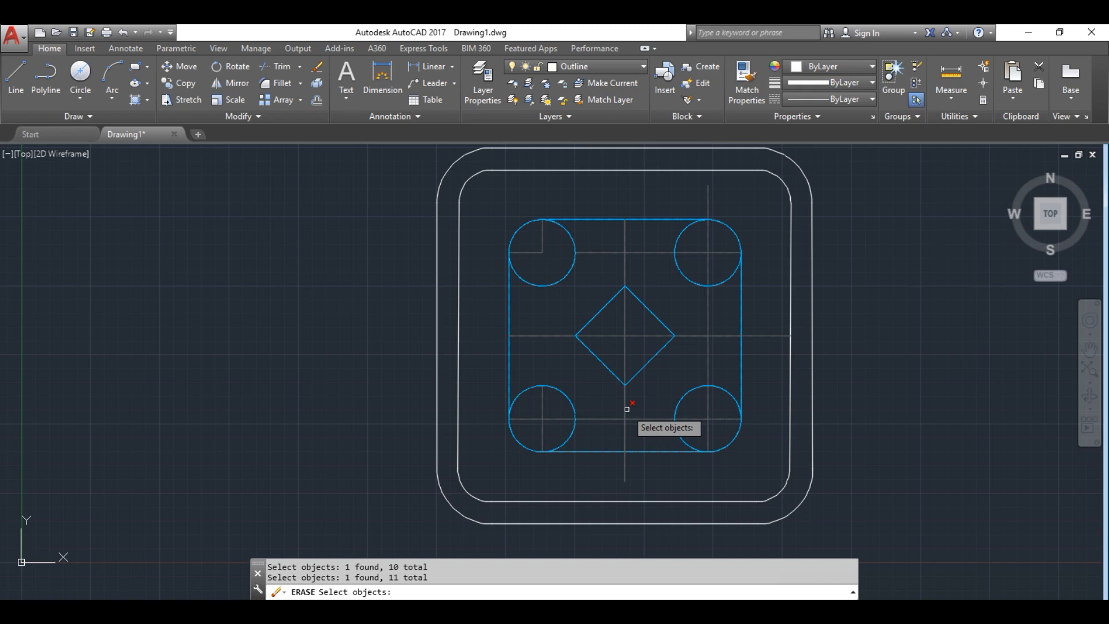
key("Return")
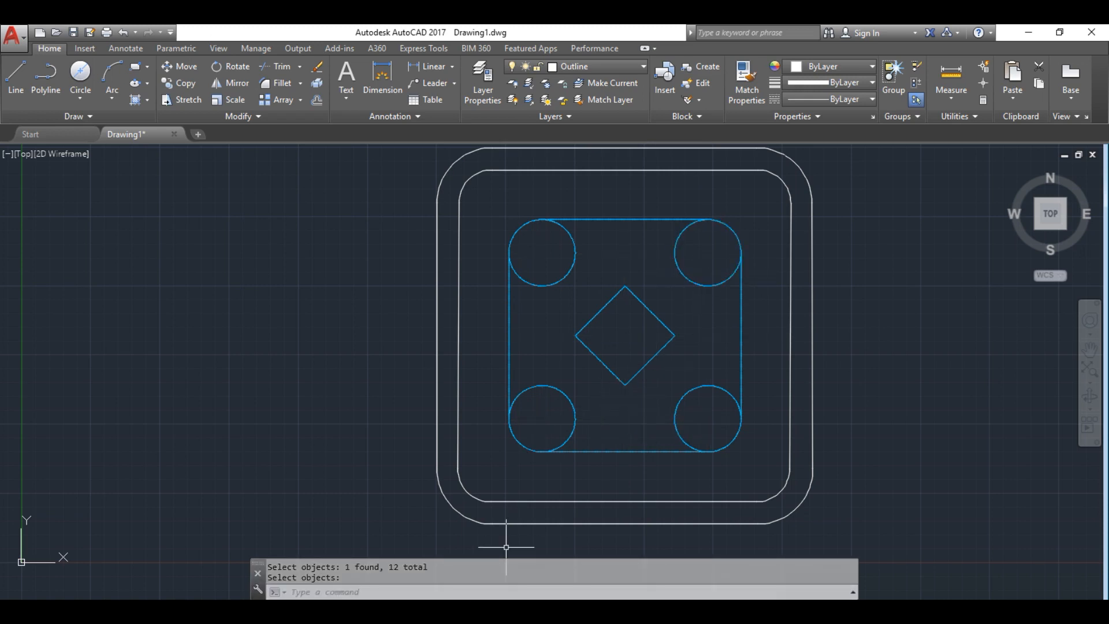
Review the layer and dimensioning instructions in 2017nov.pdf, return to AutoCAD and make Dimension the current layer
key("alt+Tab")
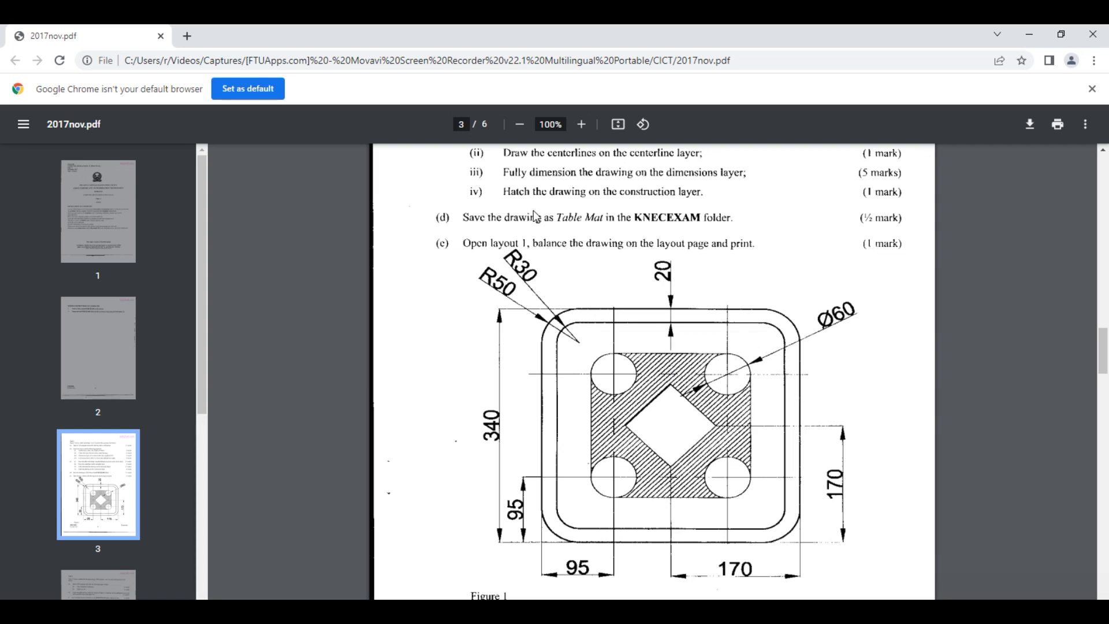
scroll(547, 224, "up", 2)
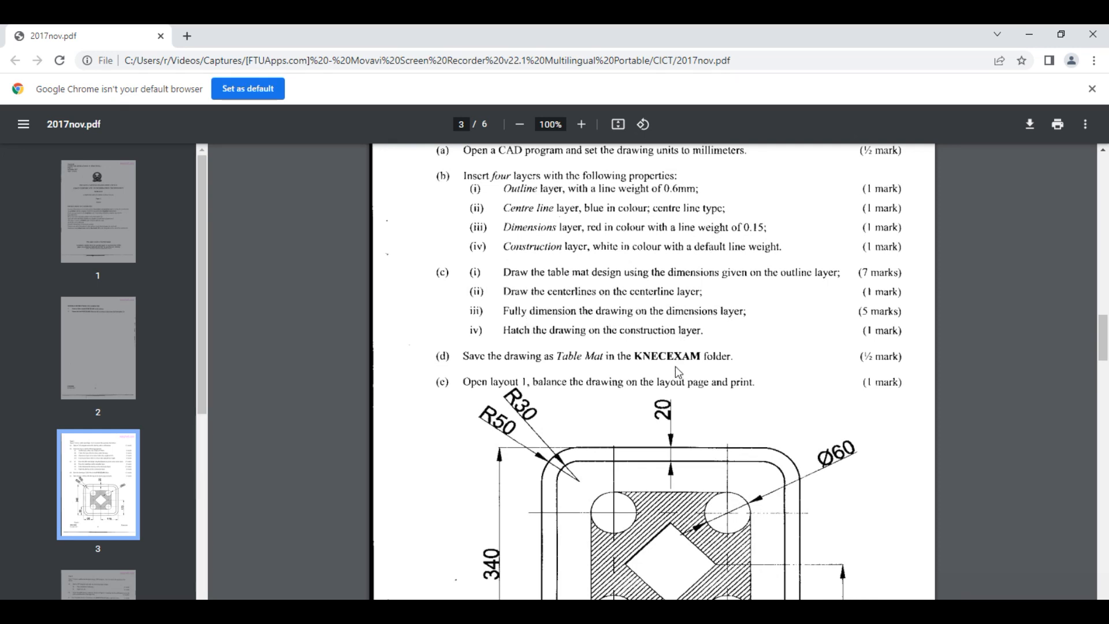
scroll(803, 426, "down", 1)
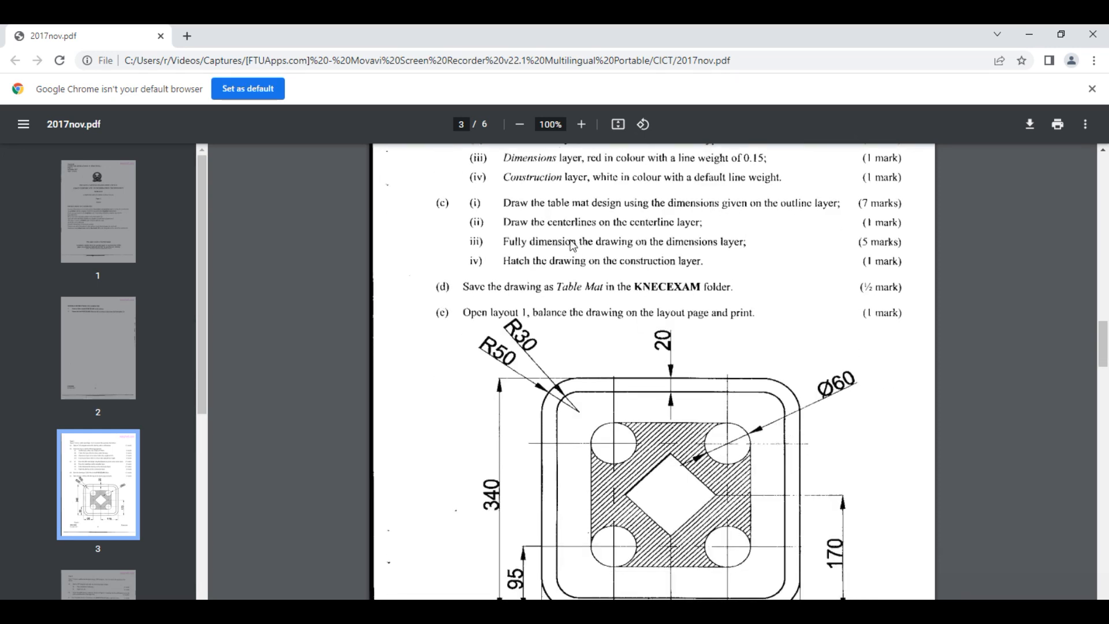
mouse_move(509, 597)
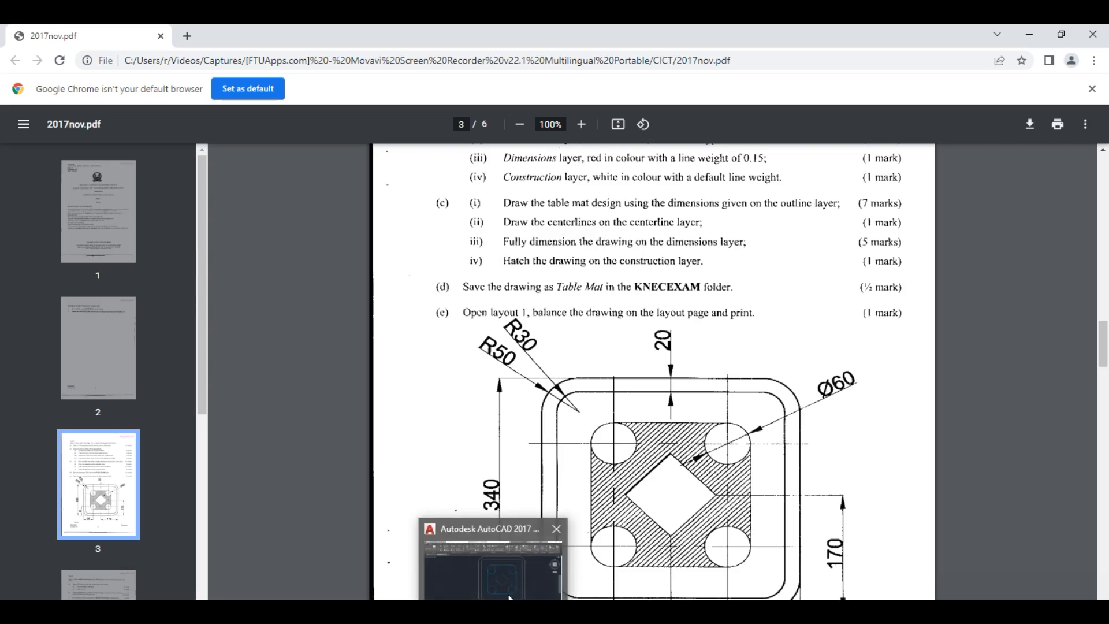
left_click(496, 572)
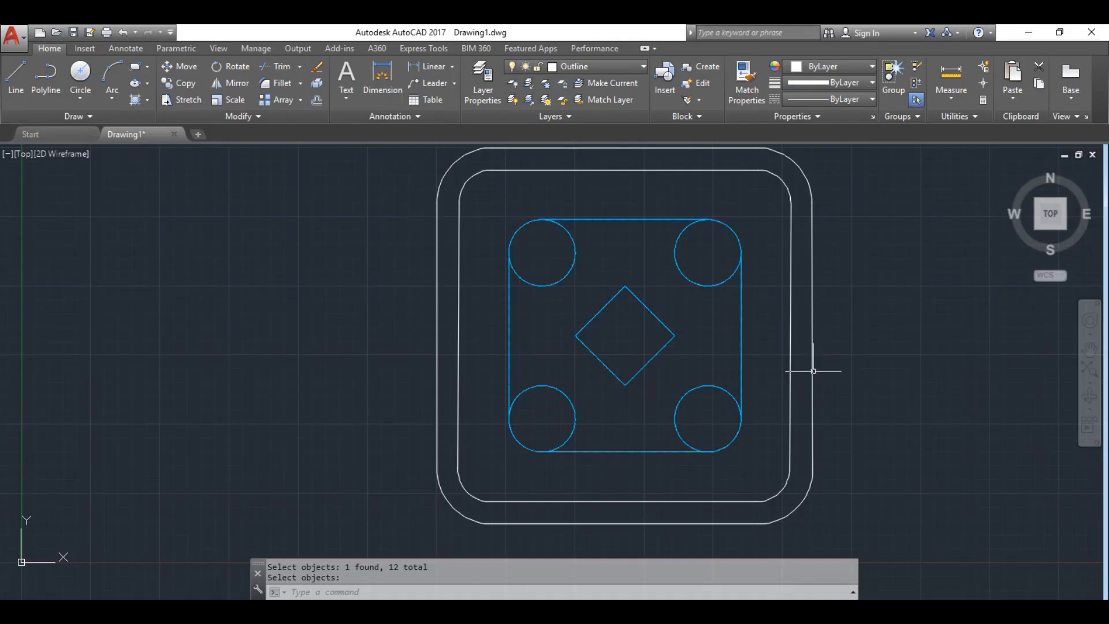
scroll(744, 368, "up", 2)
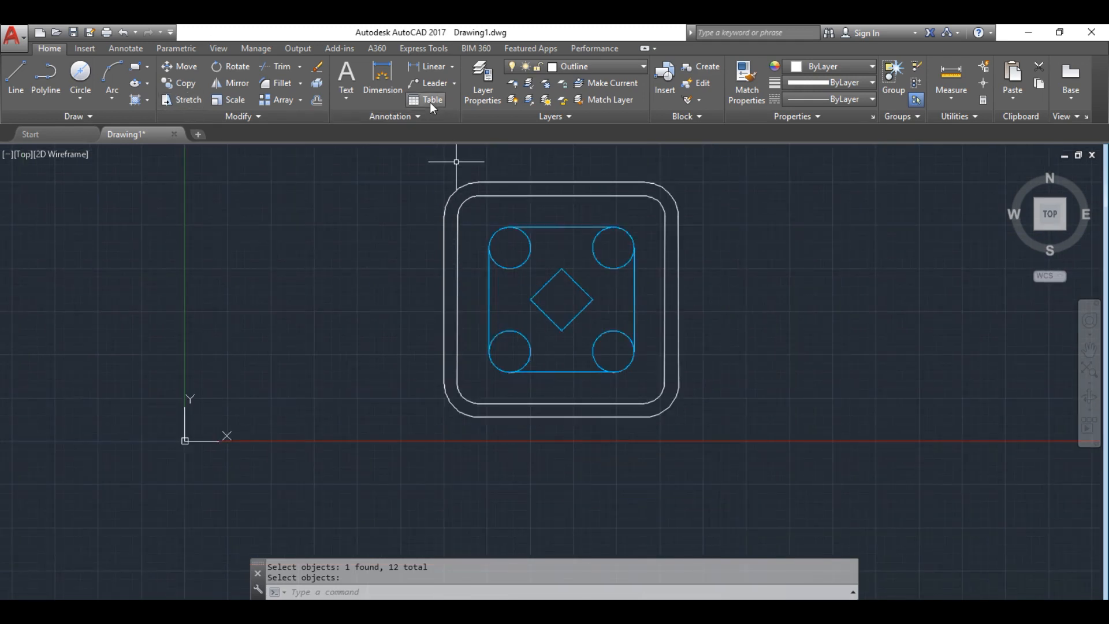
left_click(477, 91)
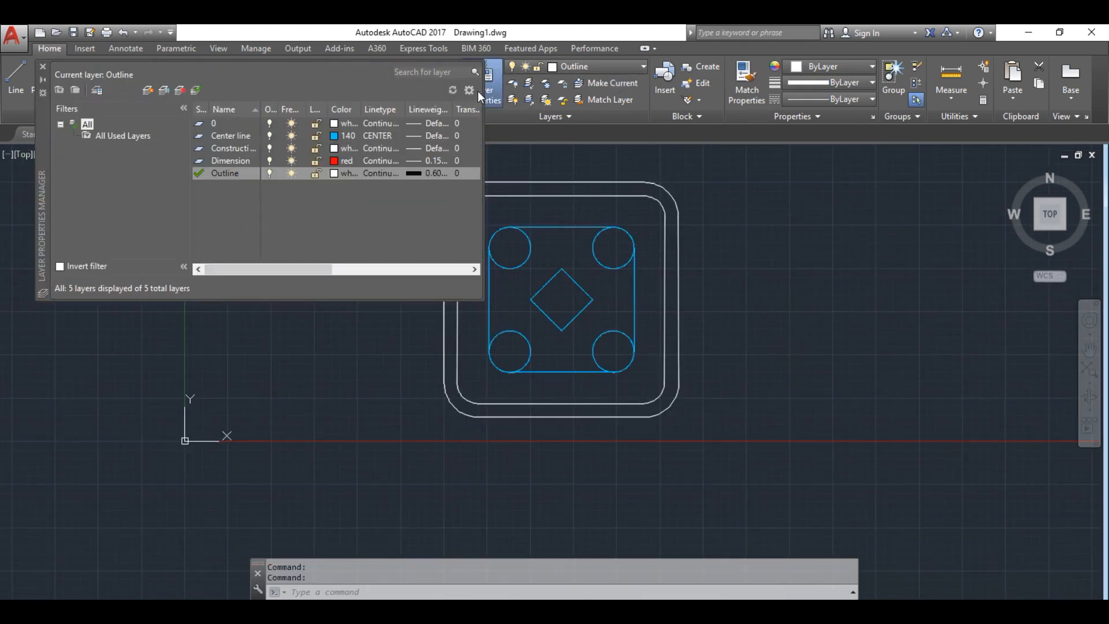
double_click(203, 160)
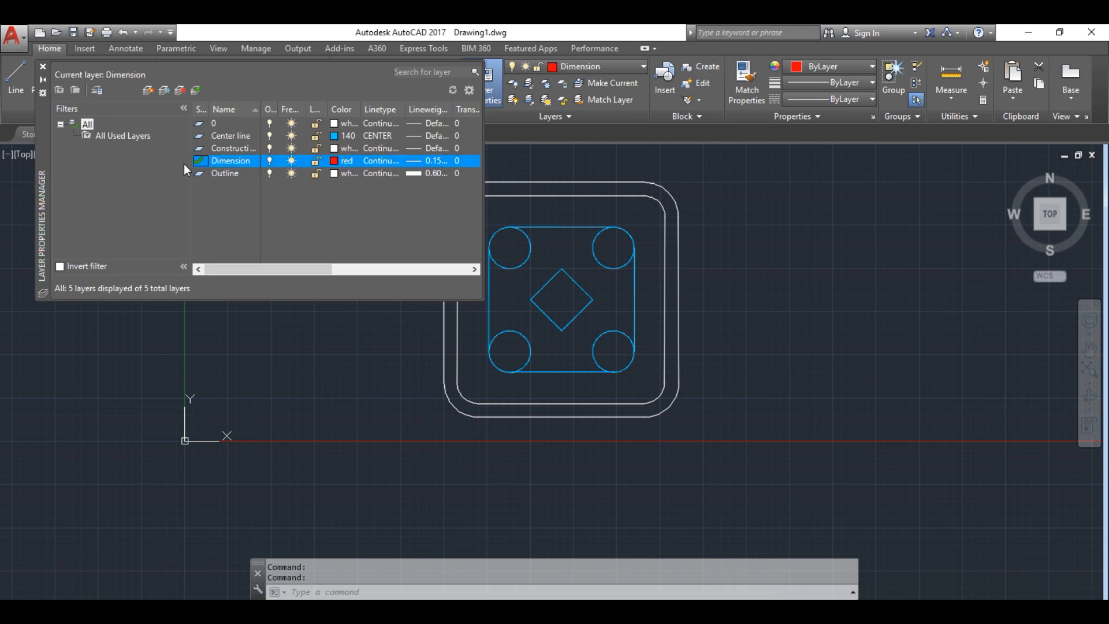
left_click(43, 67)
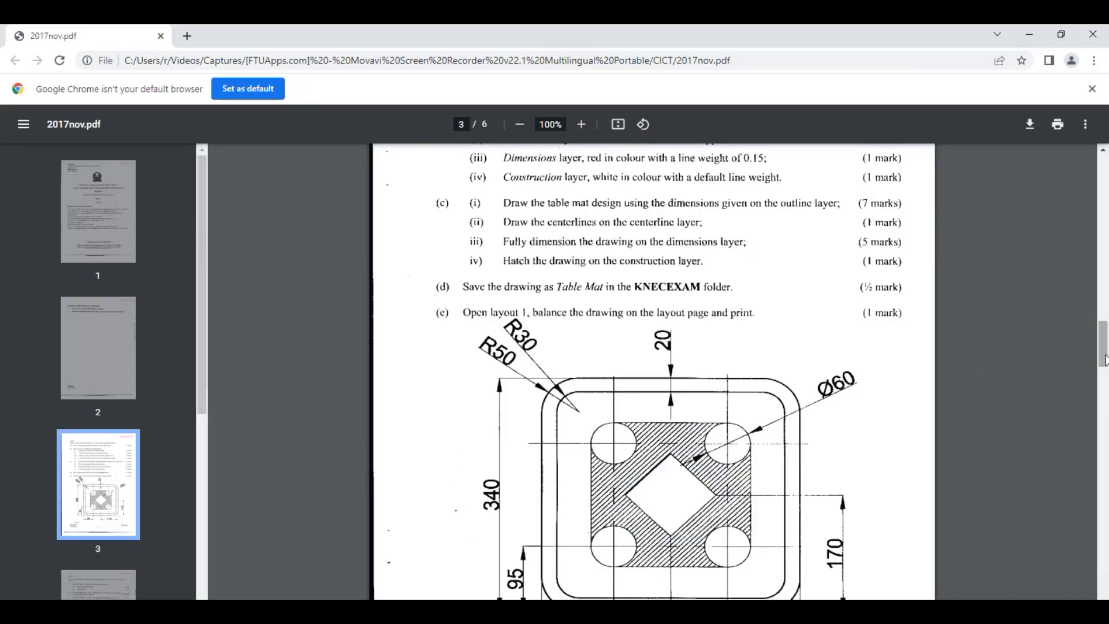
After checking the figure in 2017nov.pdf, dimension the outer rounded square's overall height in AutoCAD, placing the dimension line left of the outline
left_click(1105, 372)
left_click_drag(1105, 373, 1104, 355)
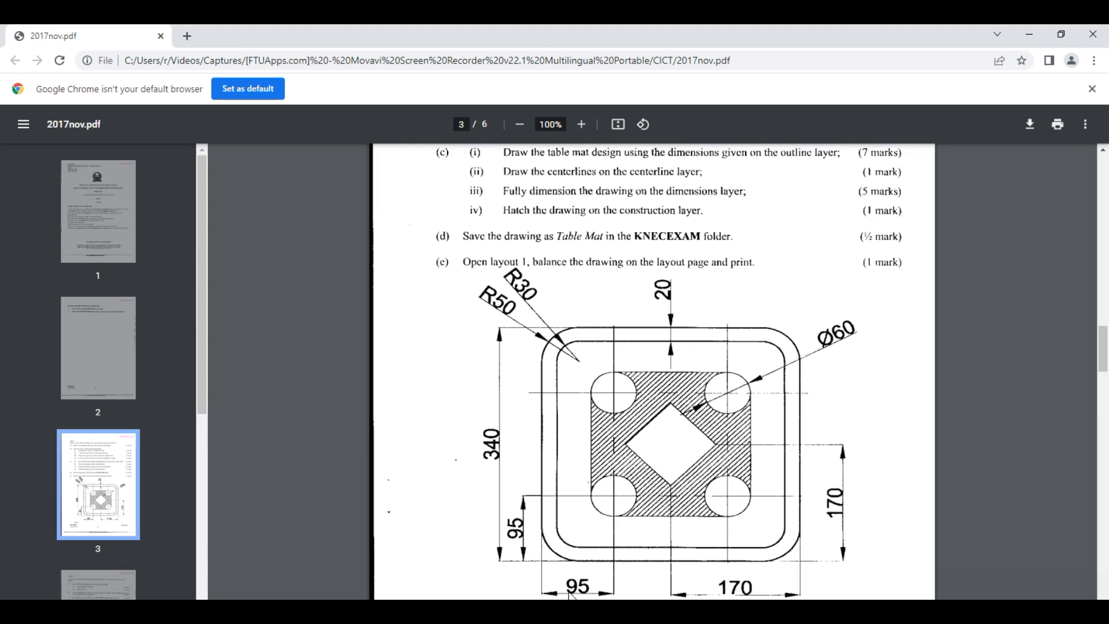
key("alt+Tab")
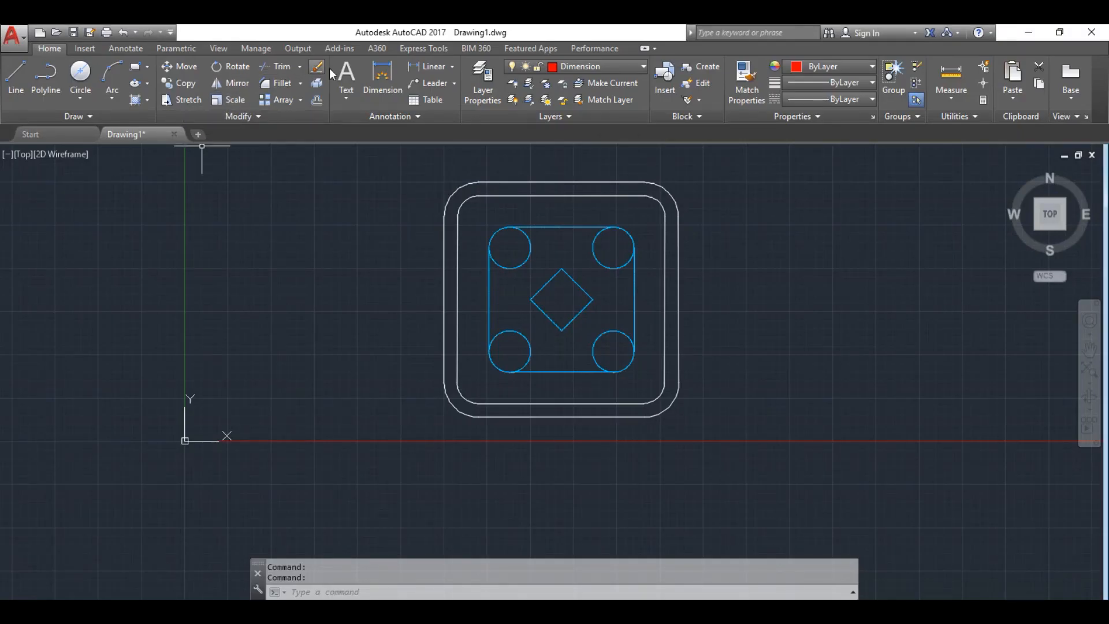
left_click(385, 78)
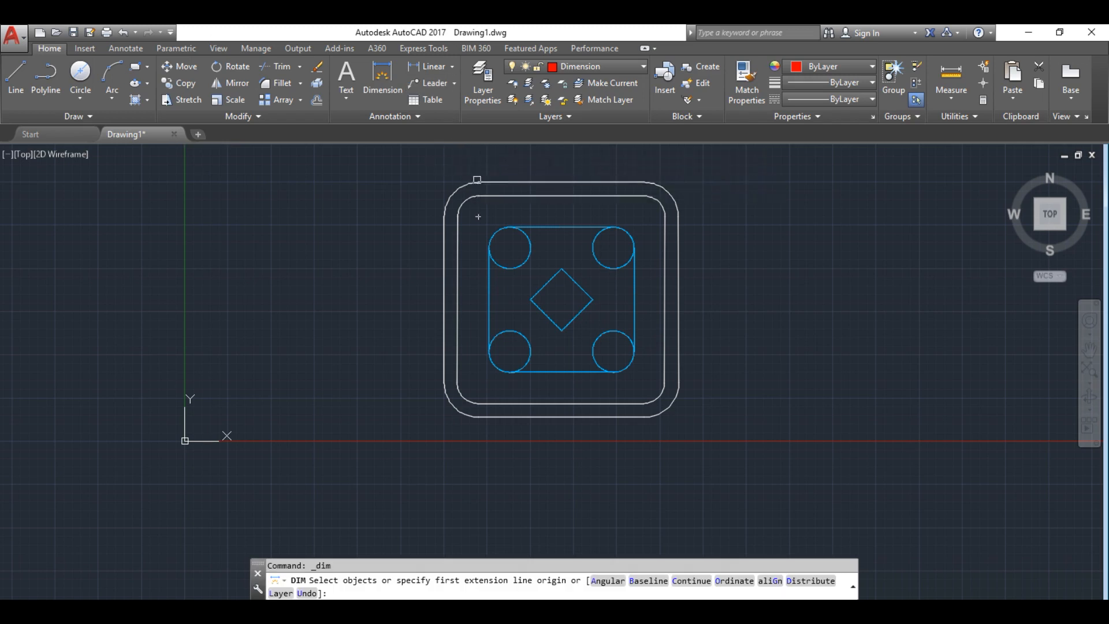
left_click(479, 182)
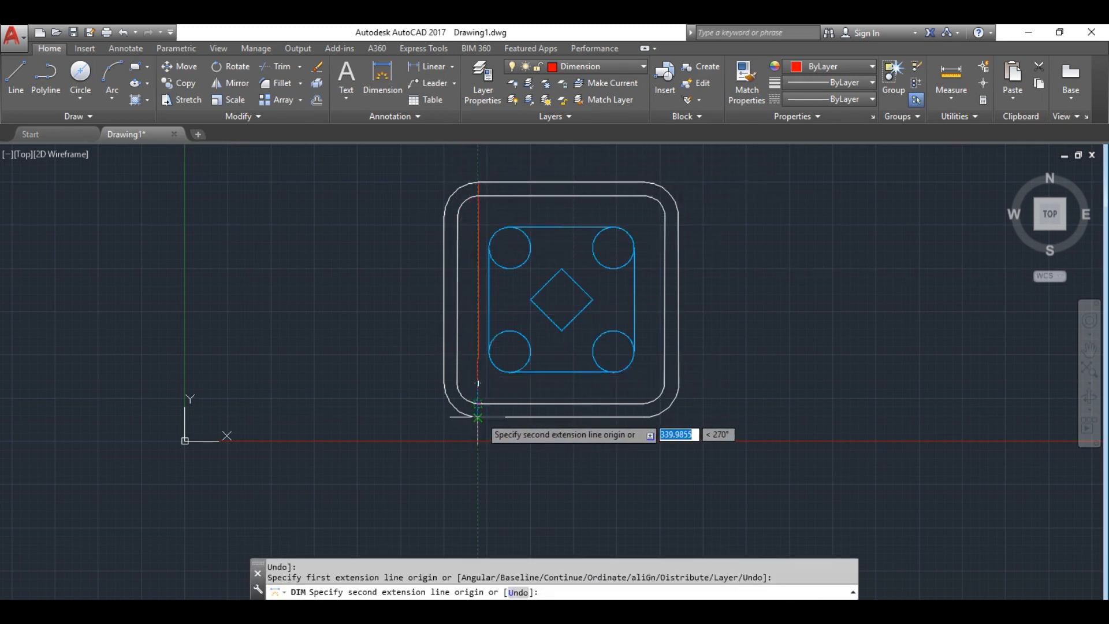
left_click(479, 417)
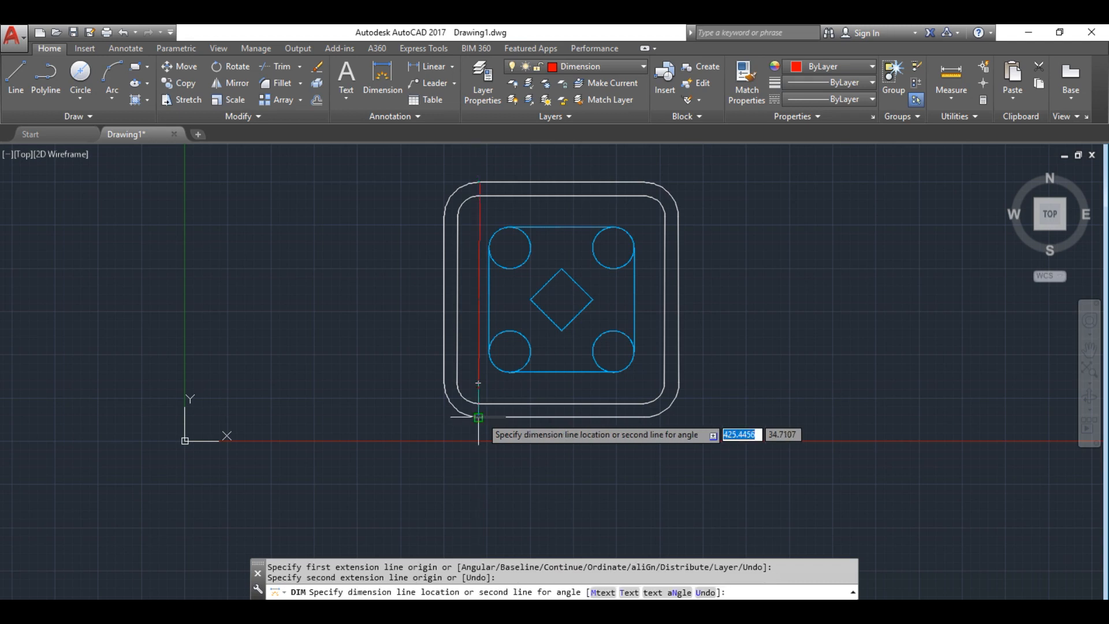
left_click(418, 423)
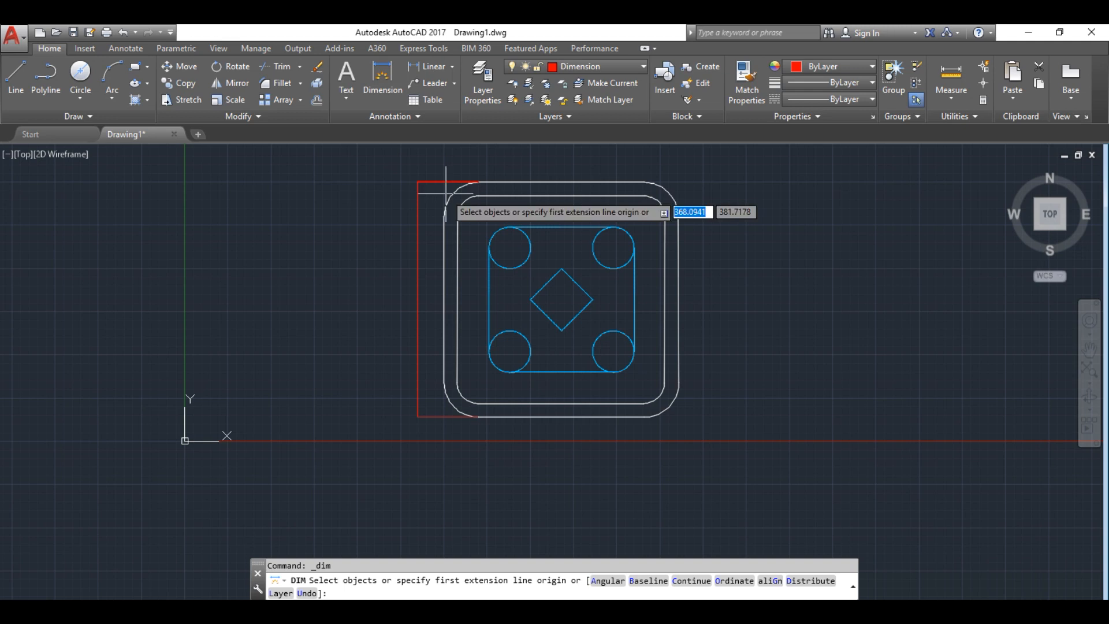
Dimension the vertical distance from the lower-left circle's centre to the outer square's bottom edge, placing it between the overall height dimension and the outline
left_click(510, 351)
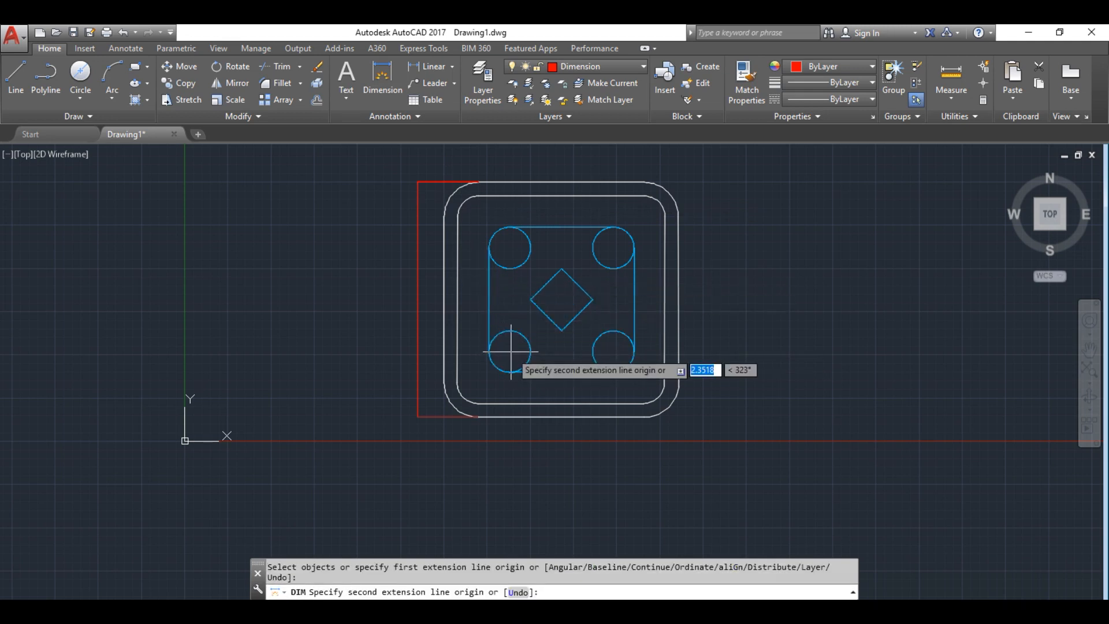
left_click(478, 416)
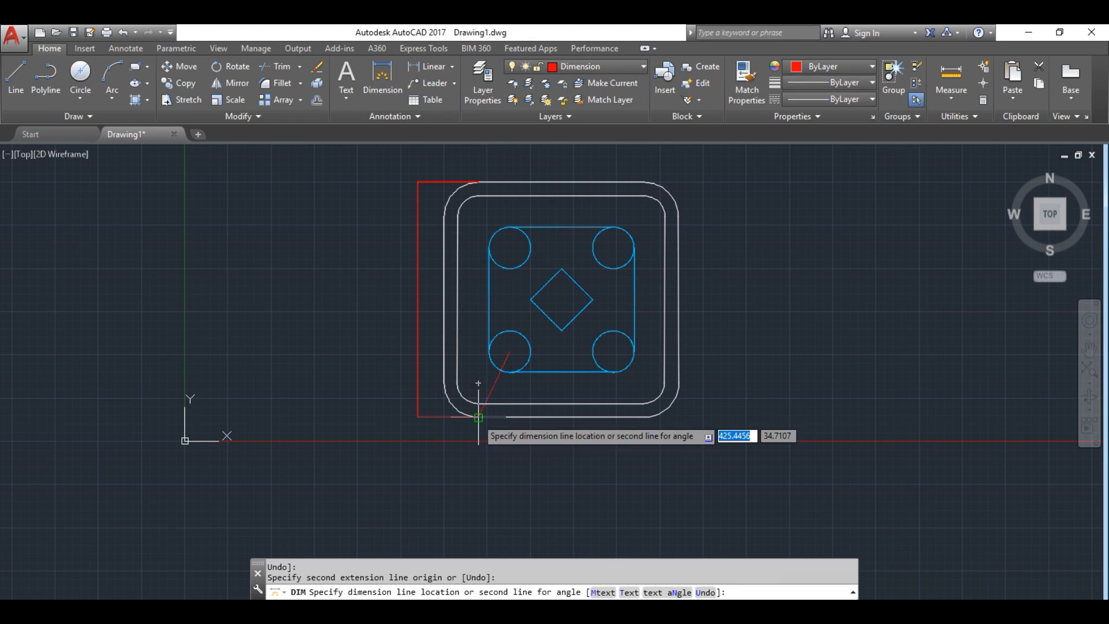
left_click(431, 402)
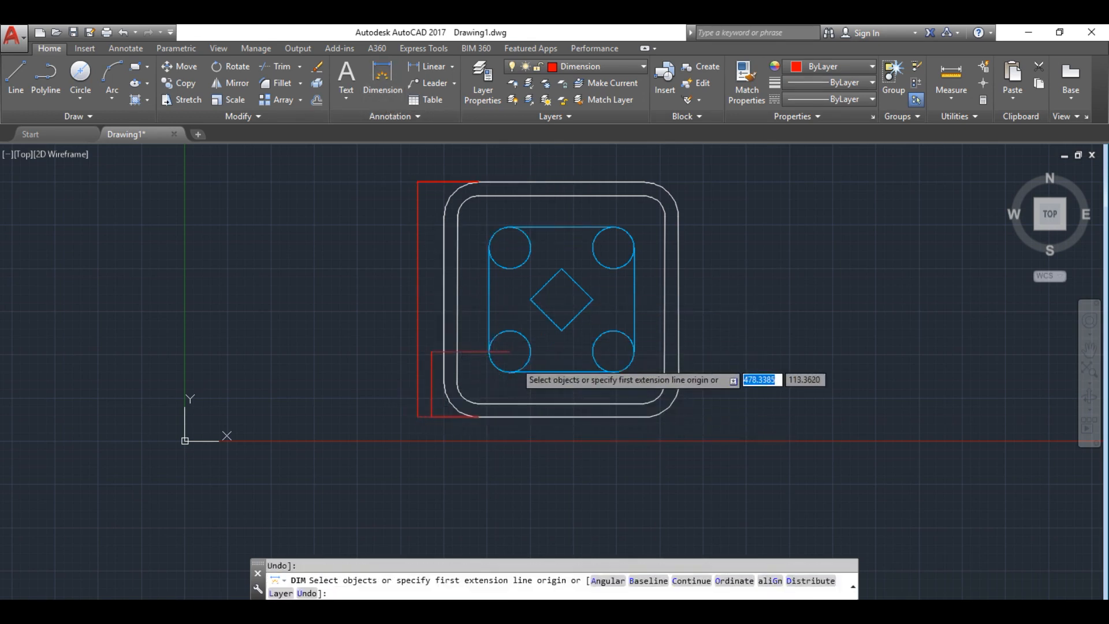
left_click(510, 350)
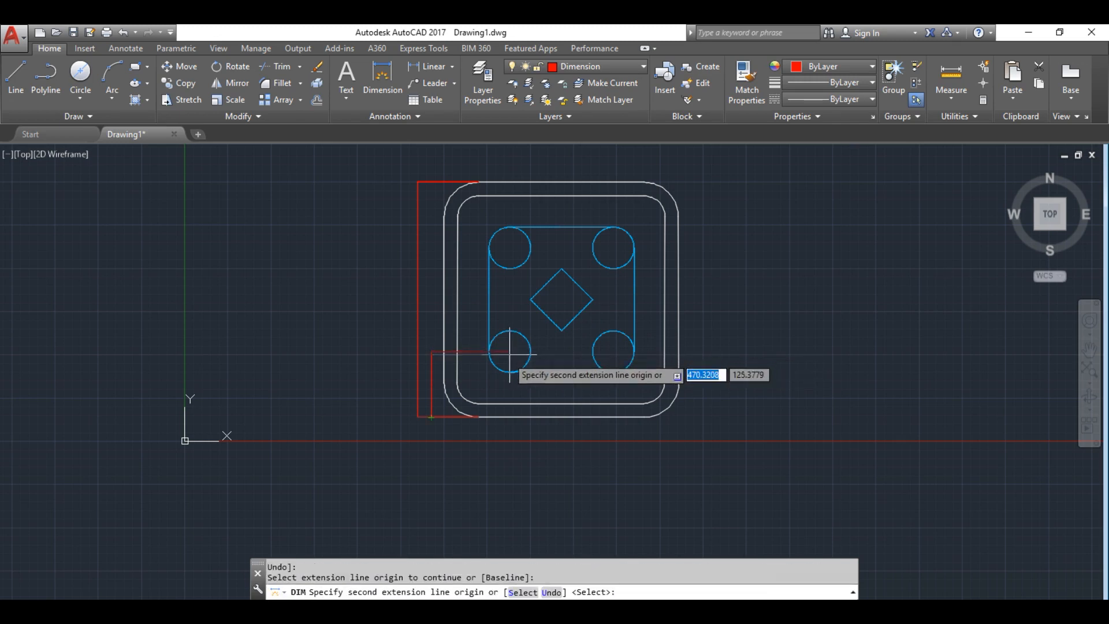
left_click(443, 383)
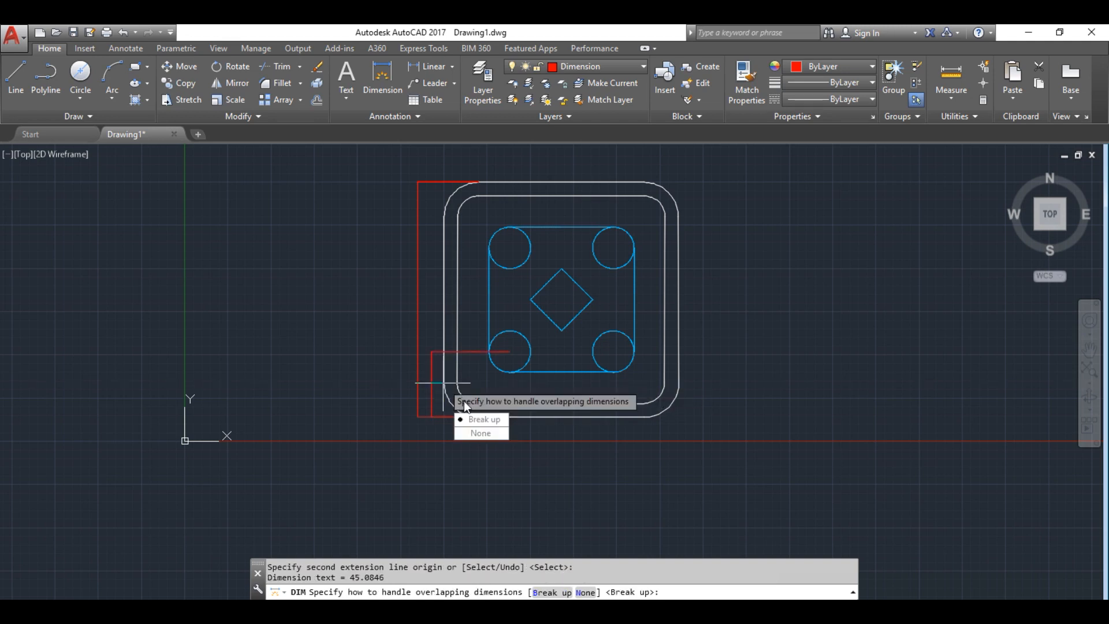
key("Escape")
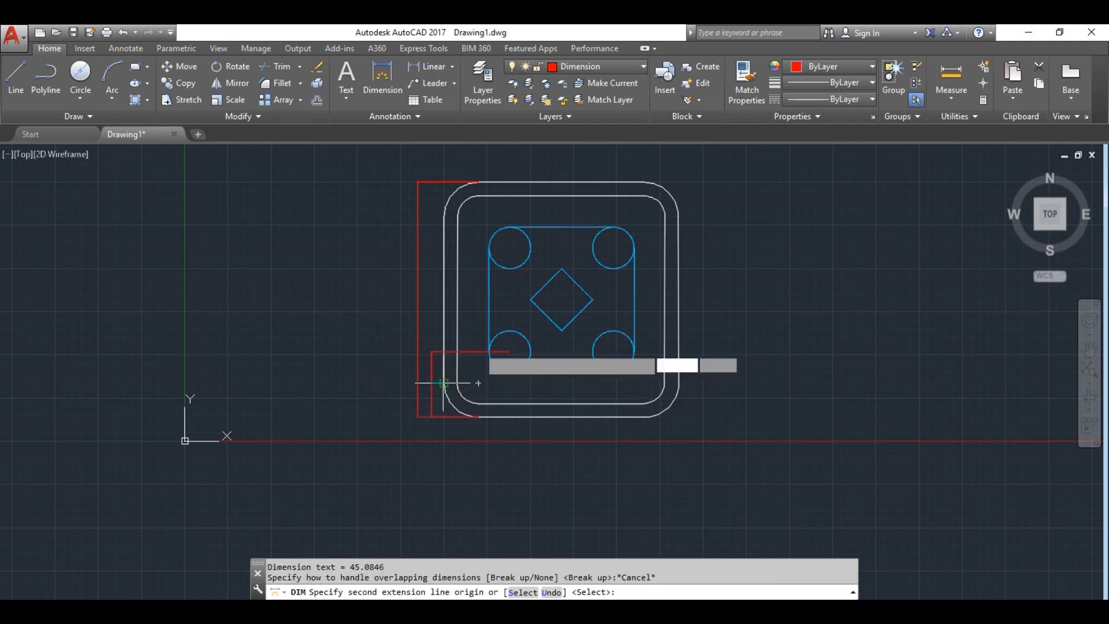
key("Escape")
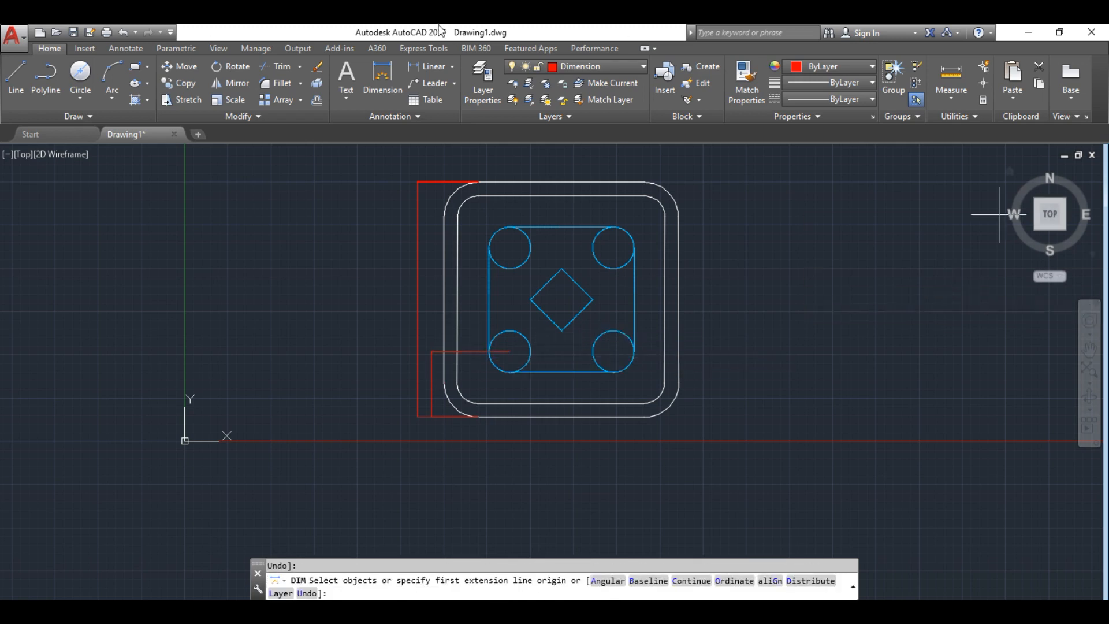
Dimension the horizontal distance from the outer square's left edge to the lower-left circle's centre, placing the dimension line below the outline
left_click(384, 78)
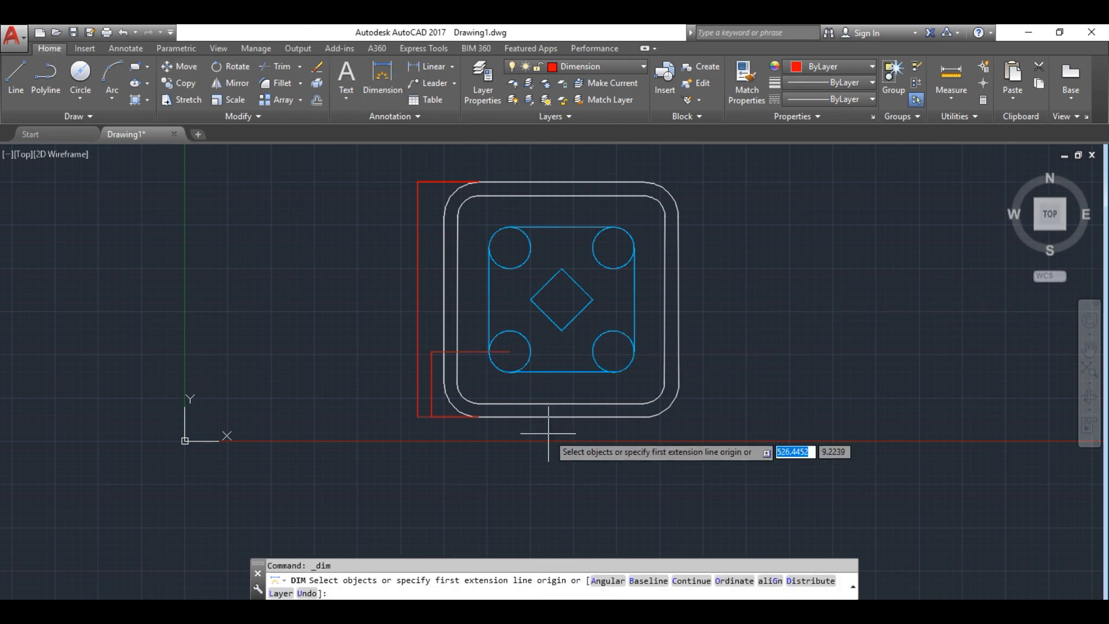
left_click(510, 352)
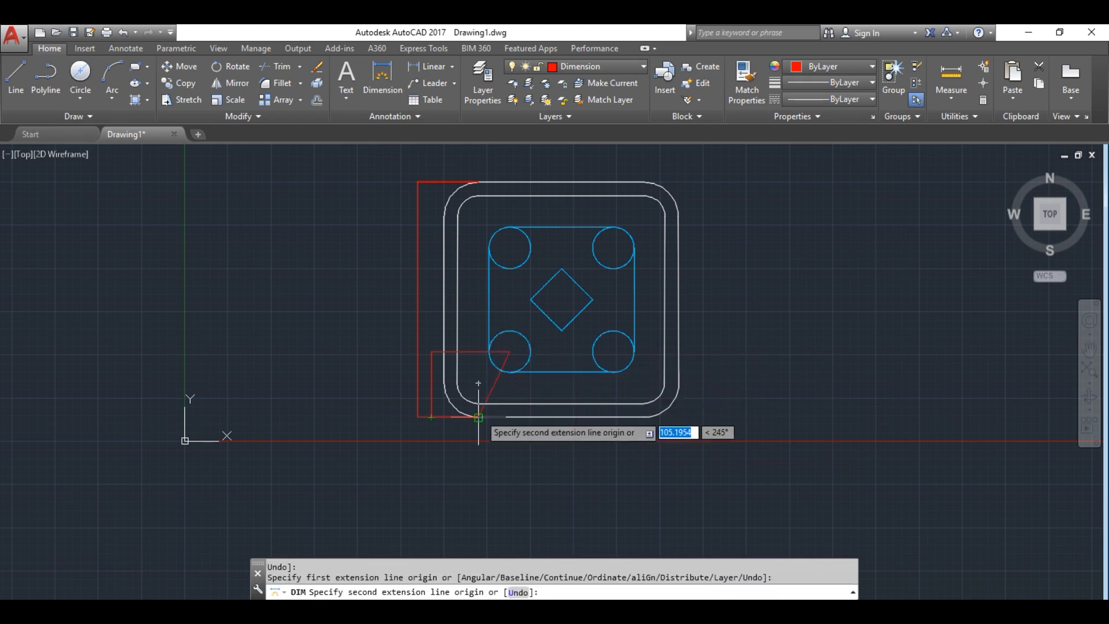
left_click(450, 392)
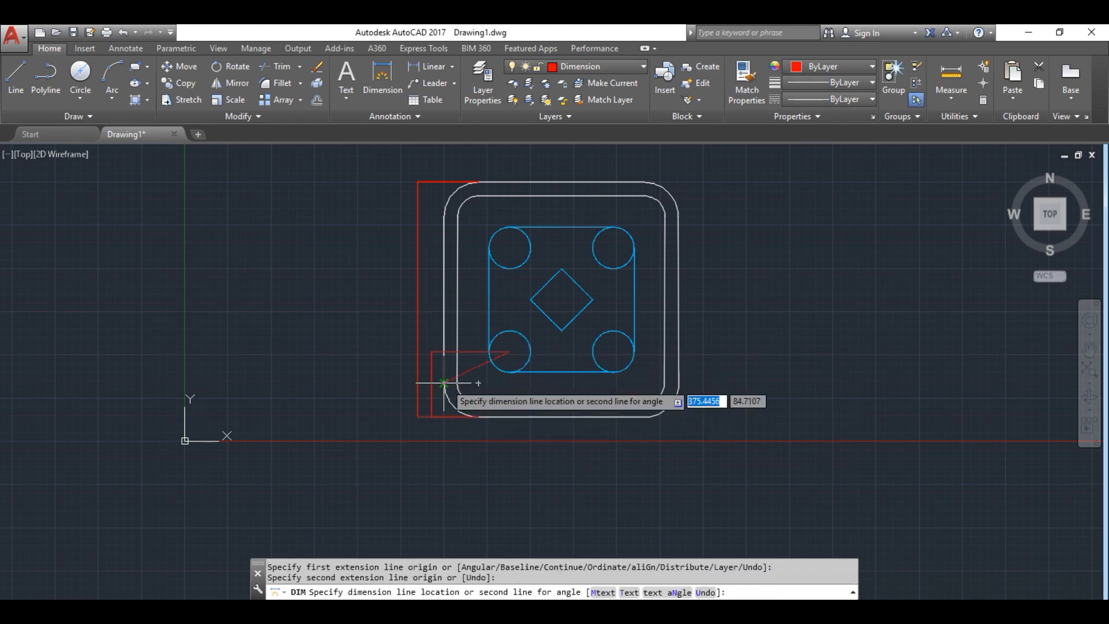
left_click(441, 431)
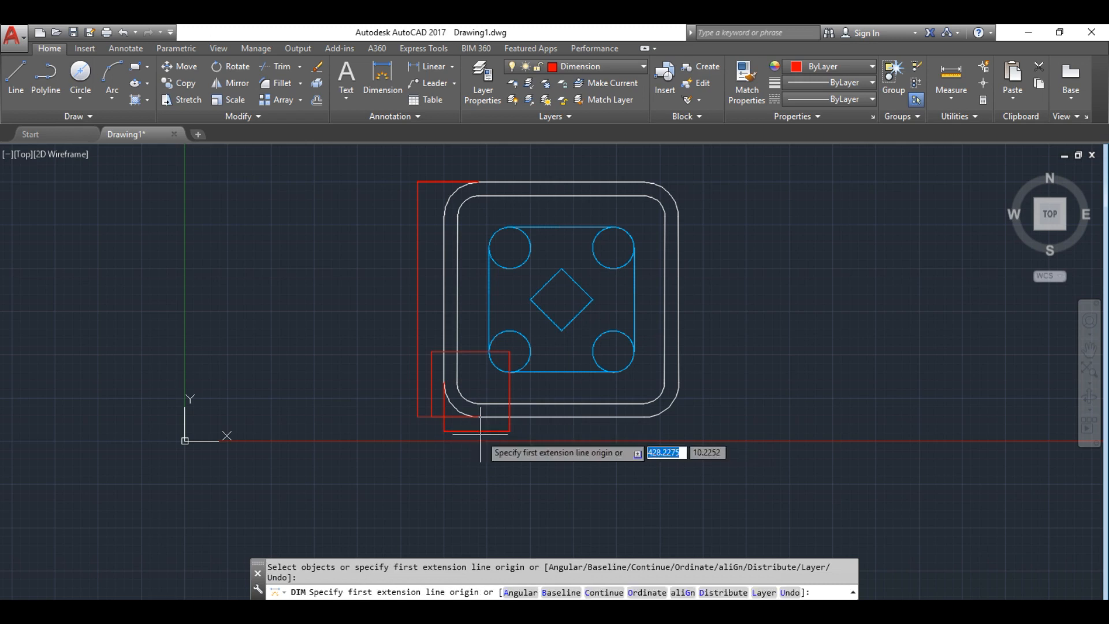
Examine the text of the horizontal dimension below the lower-left corner of the outer square
scroll(480, 432, "up", 4)
scroll(481, 435, "up", 8)
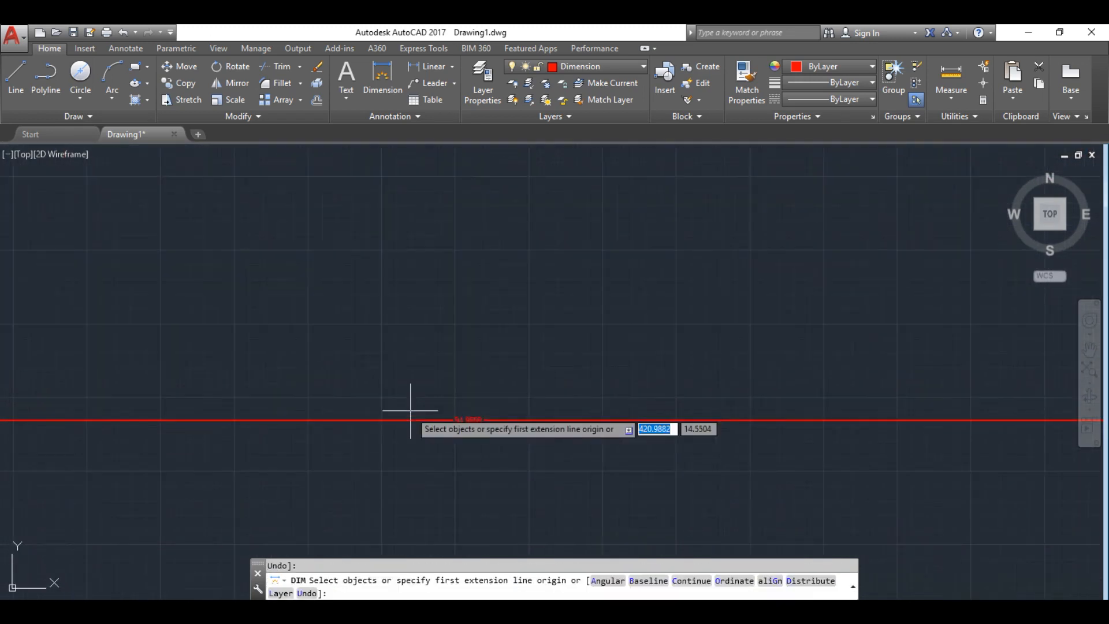
scroll(453, 420, "up", 5)
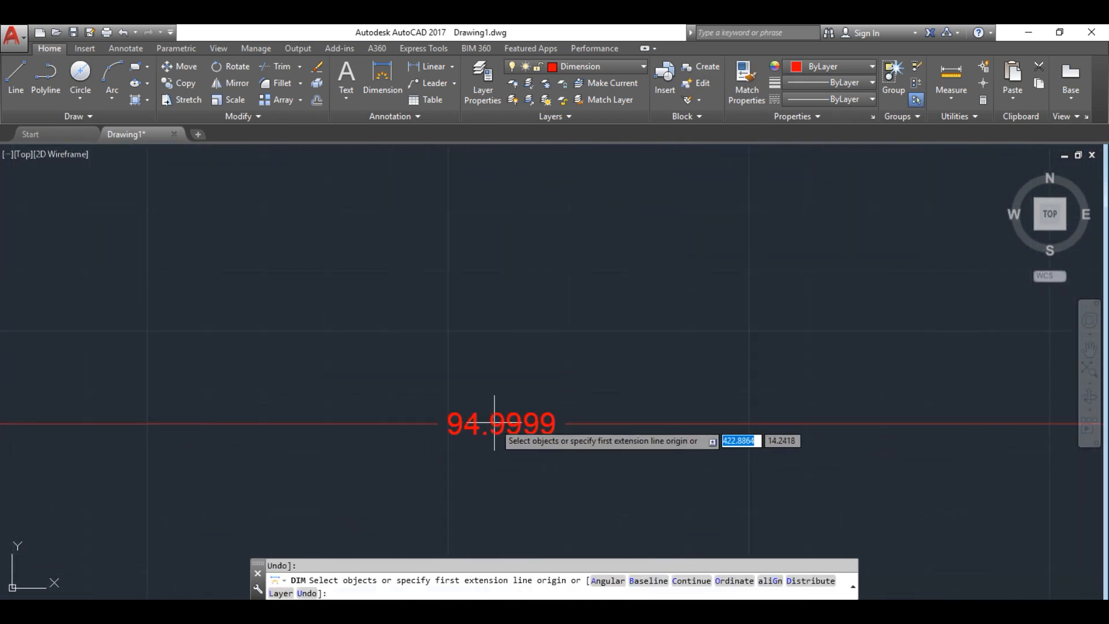
scroll(495, 423, "down", 10)
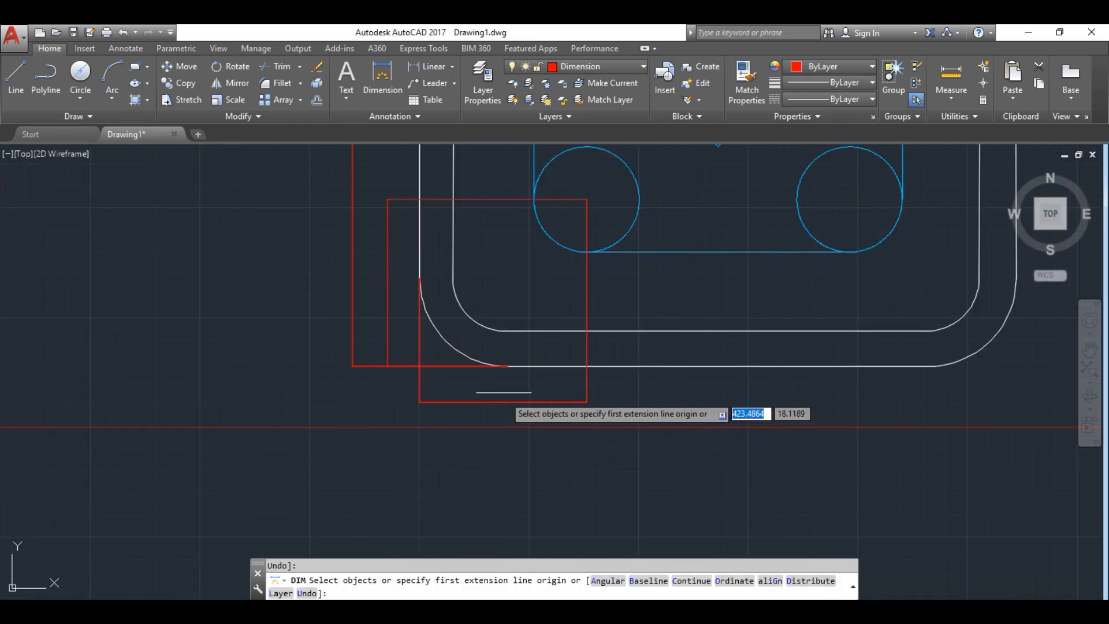
scroll(405, 291, "up", 6)
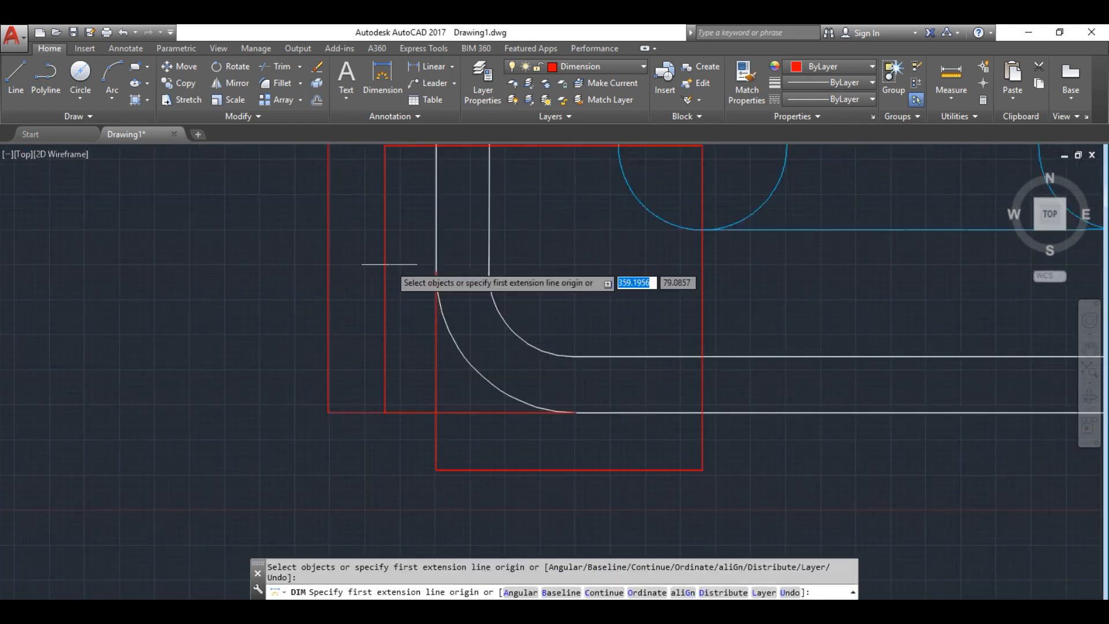
scroll(396, 217, "down", 5)
scroll(406, 202, "down", 3)
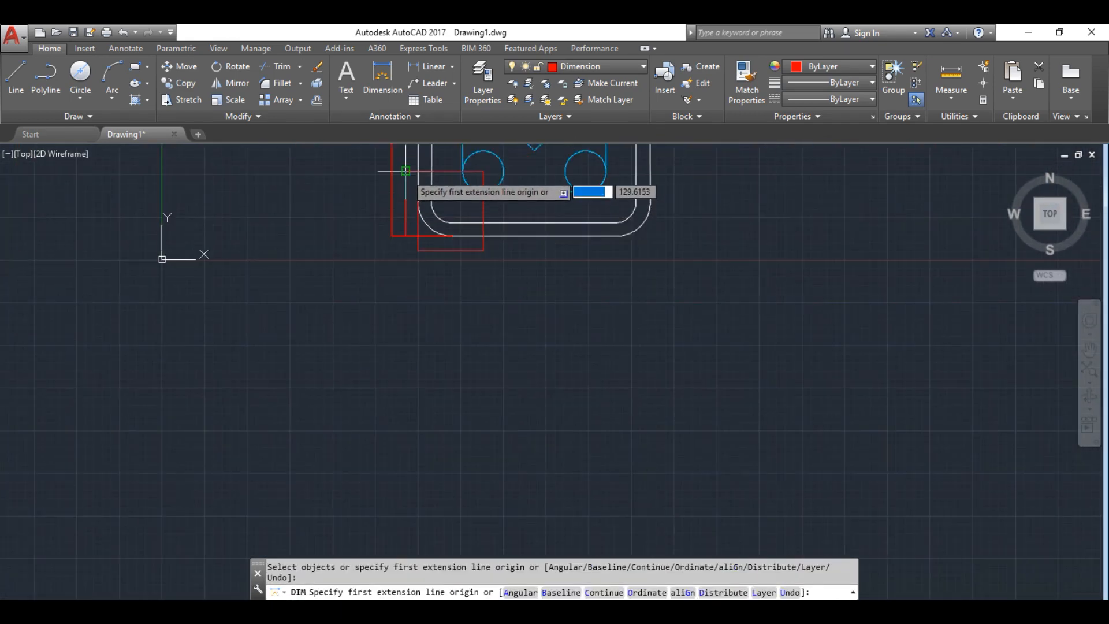
Examine the text of the overall height dimension left of the outer square
left_click(1090, 349)
left_click_drag(1028, 335, 1013, 510)
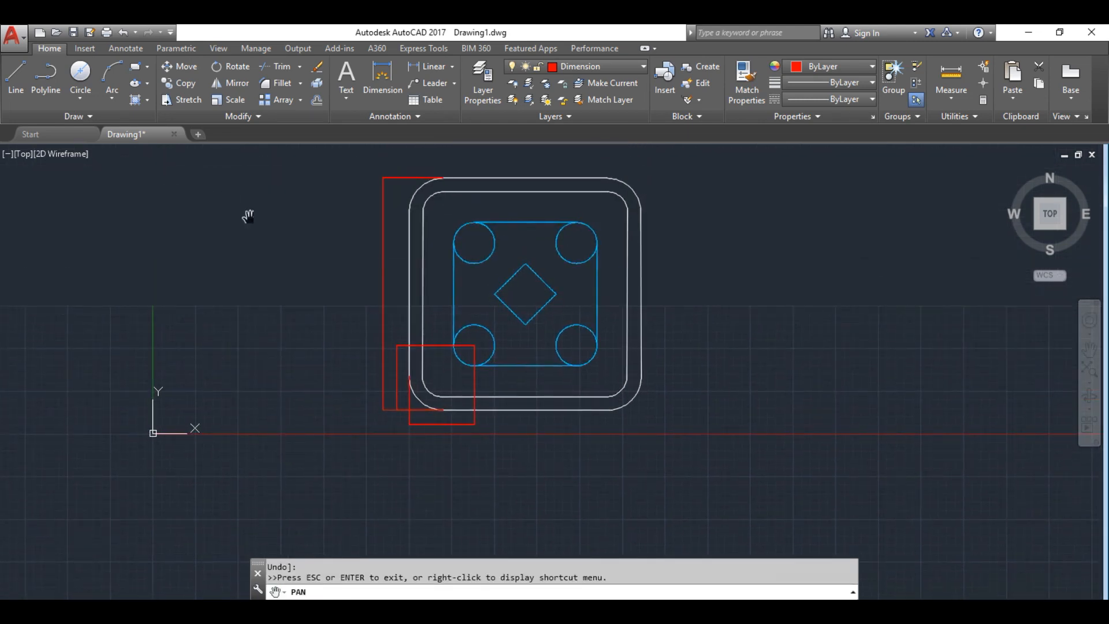
key("Escape")
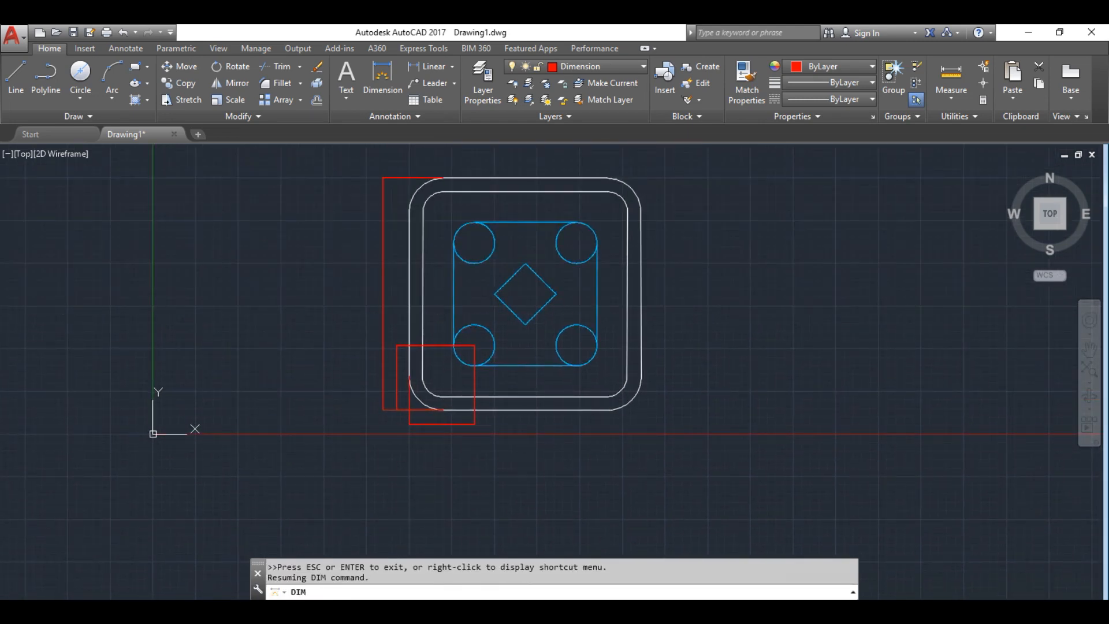
scroll(376, 299, "up", 5)
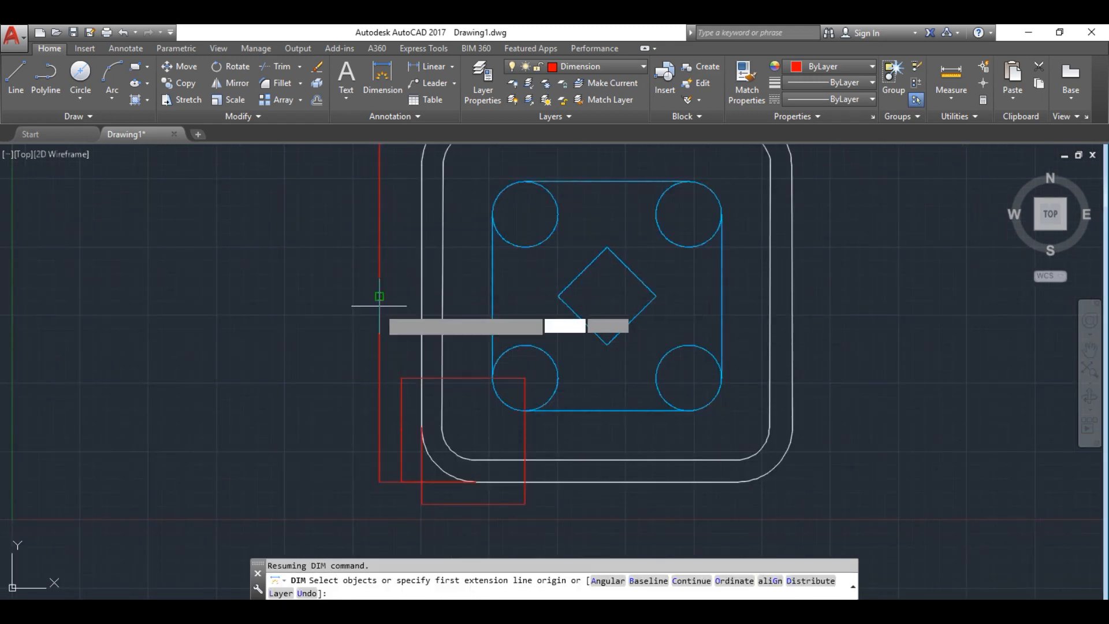
scroll(375, 303, "up", 4)
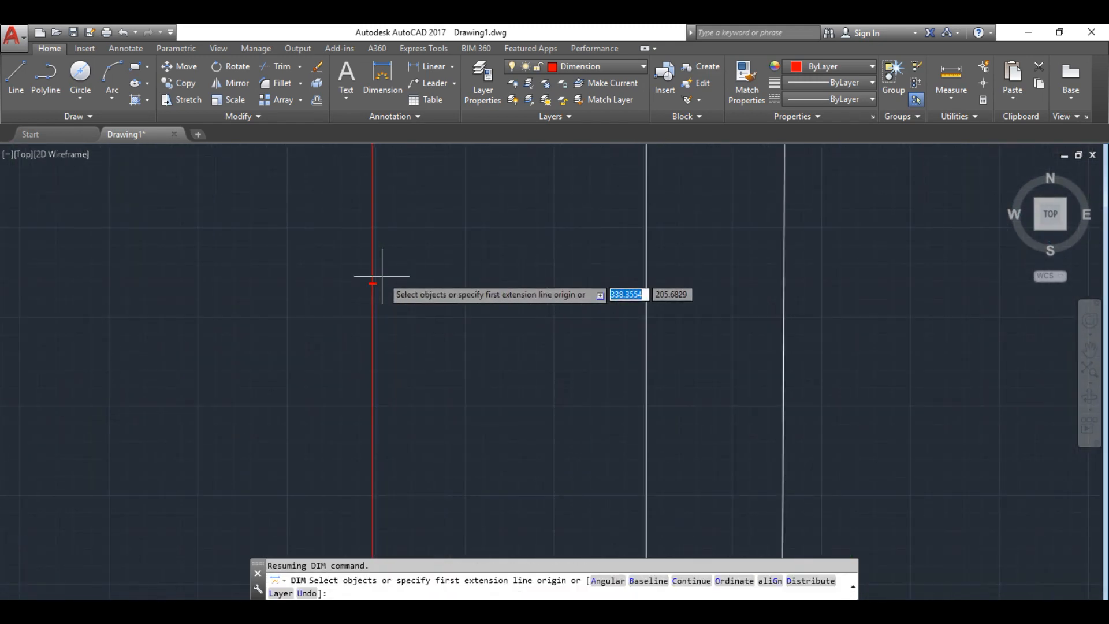
scroll(364, 289, "up", 6)
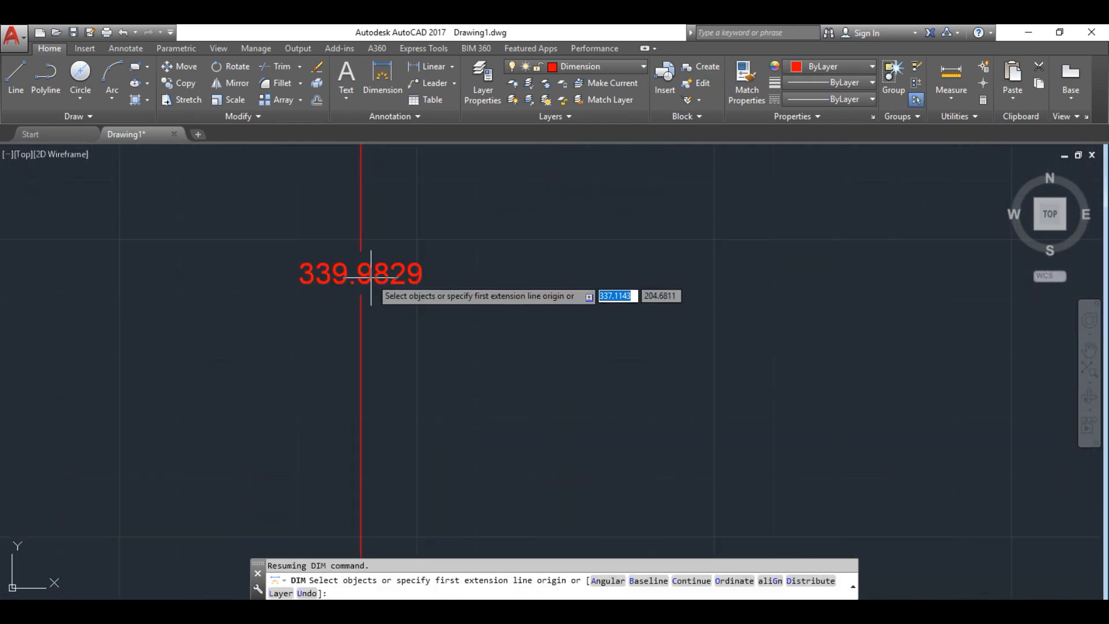
scroll(373, 276, "up", 3)
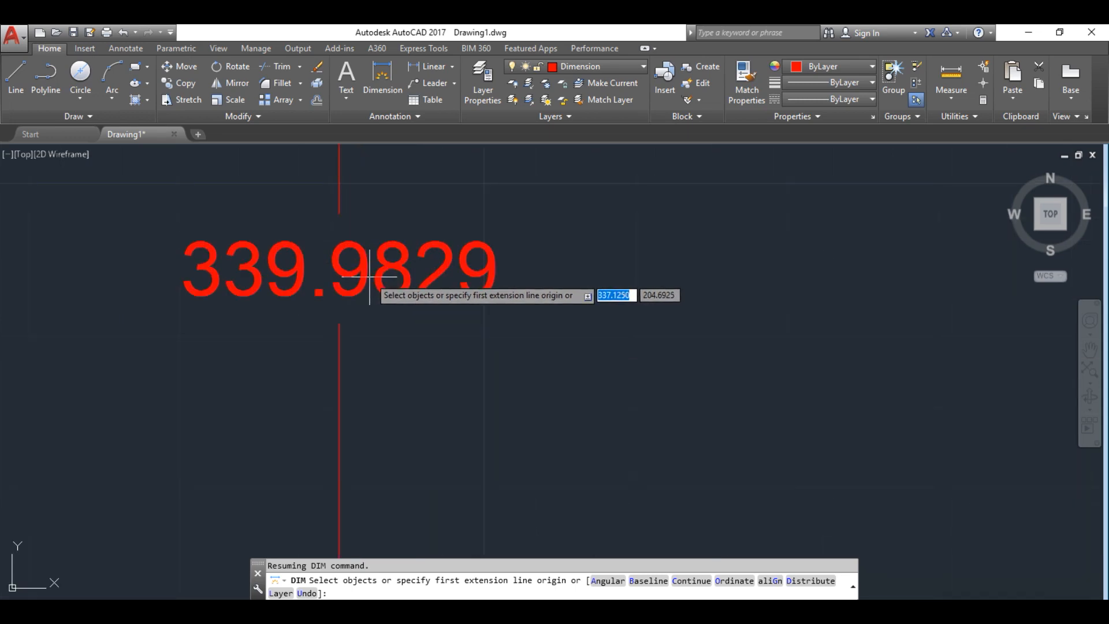
scroll(370, 277, "down", 10)
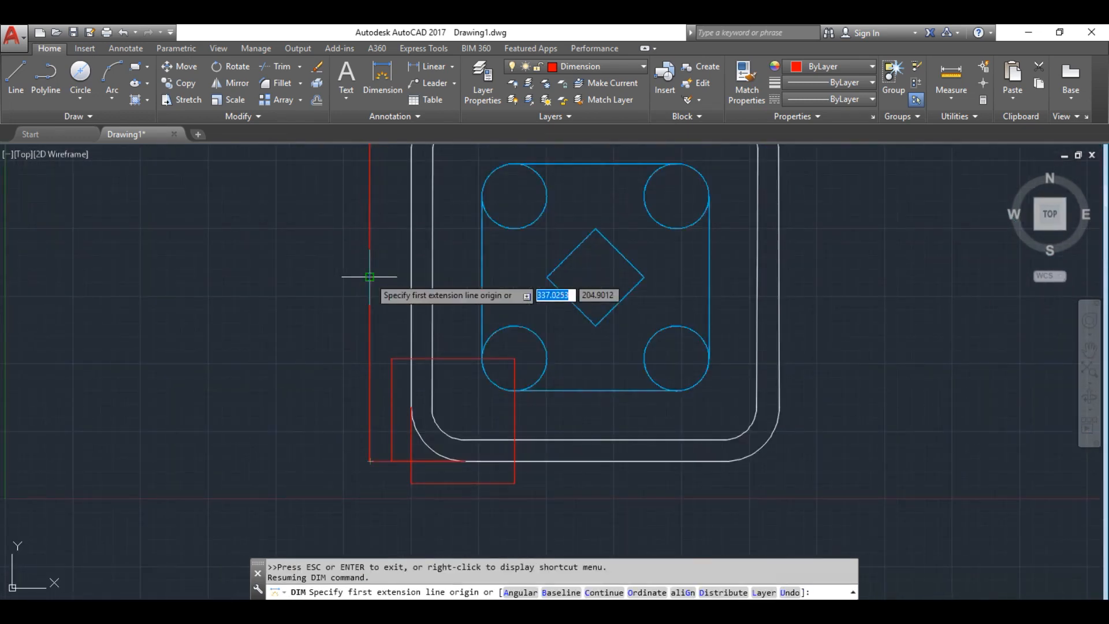
scroll(370, 277, "down", 4)
scroll(370, 278, "up", 4)
scroll(371, 280, "down", 2)
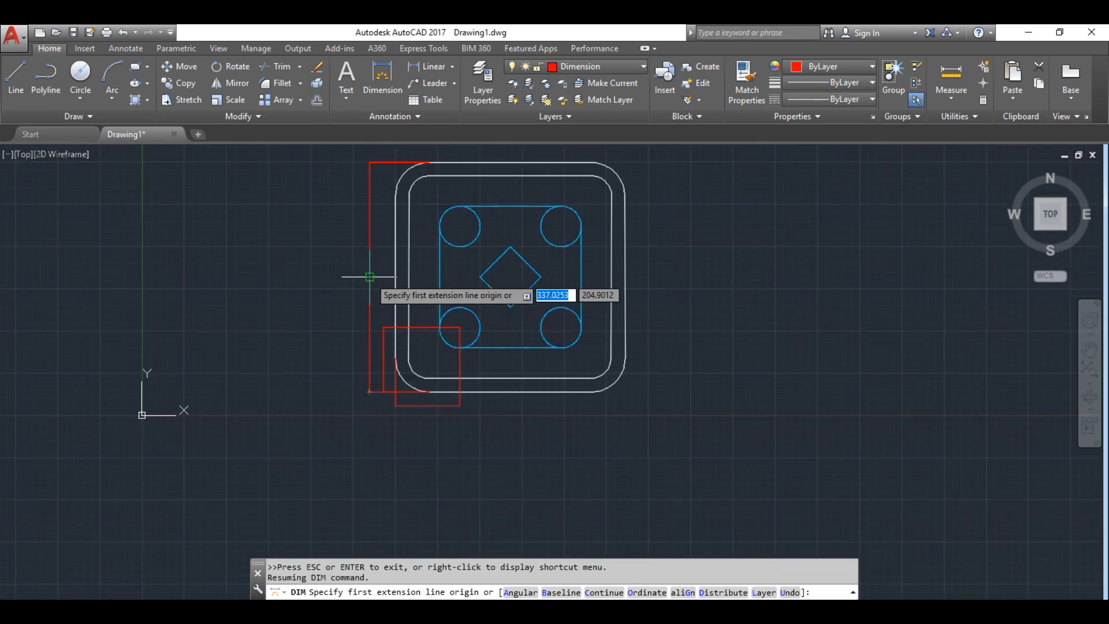
After checking the figure in 2017nov.pdf, dimension the horizontal distance from the diamond's bottom corner to the outer square's right edge in AutoCAD, below the outline
mouse_move(976, 338)
middle_mouse_down()
mouse_move(991, 382)
mouse_move(1042, 384)
mouse_move(1018, 399)
middle_mouse_up()
key("alt+Tab")
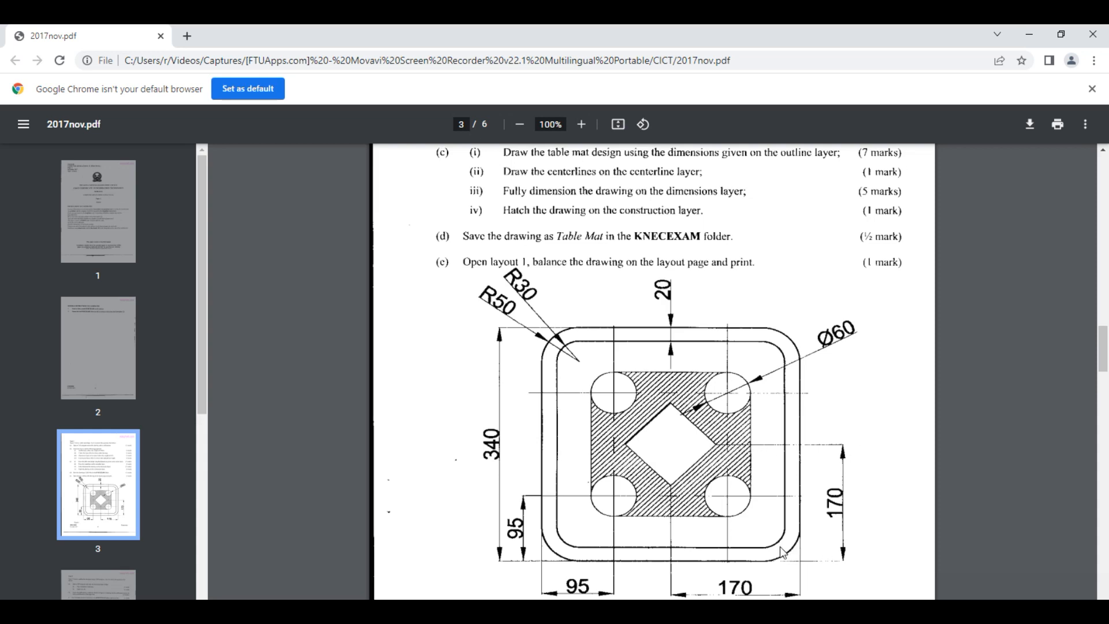
key("alt+Tab")
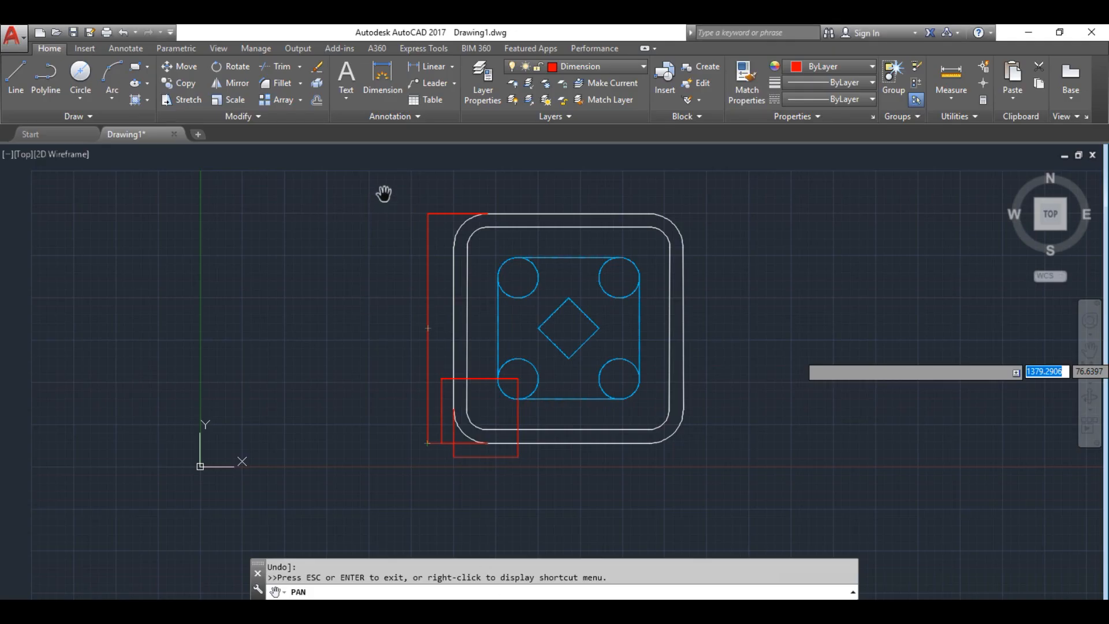
left_click(382, 74)
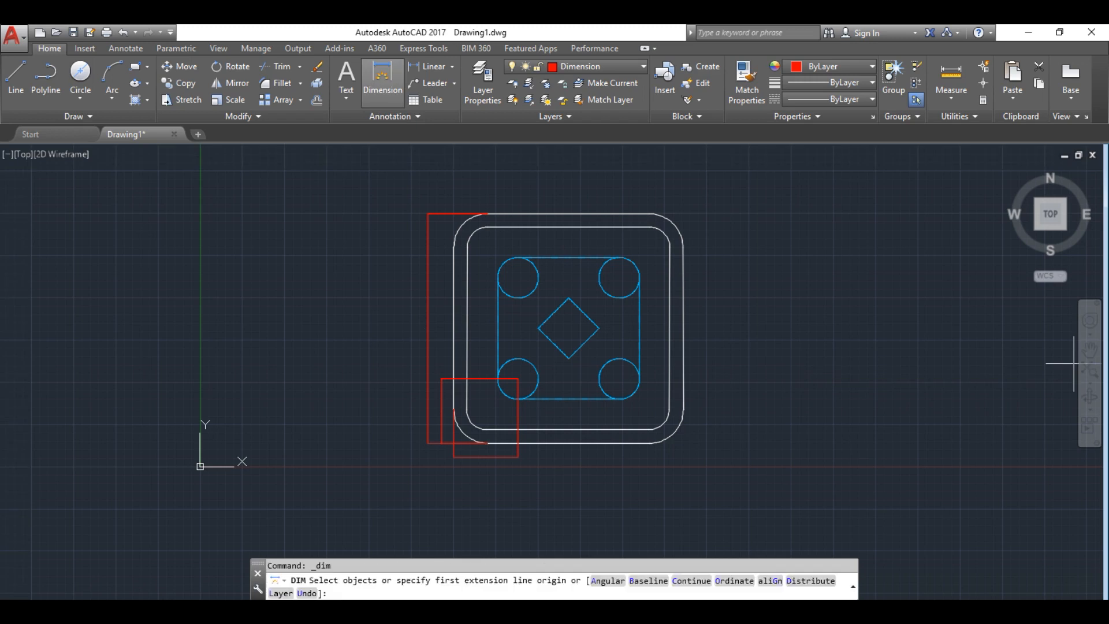
left_click(569, 359)
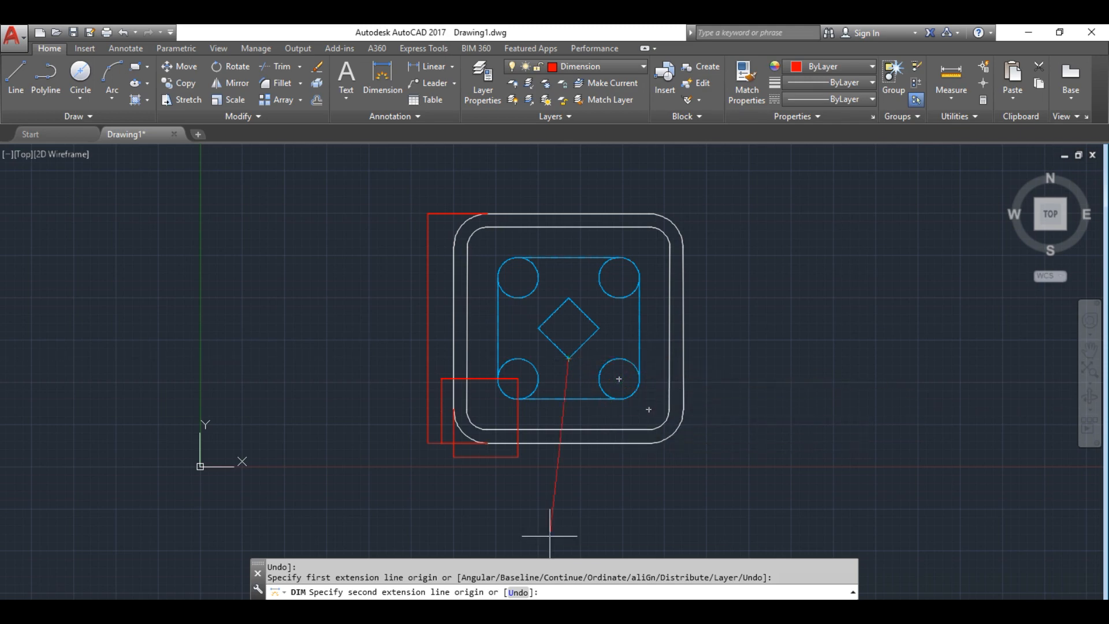
key("alt+Tab")
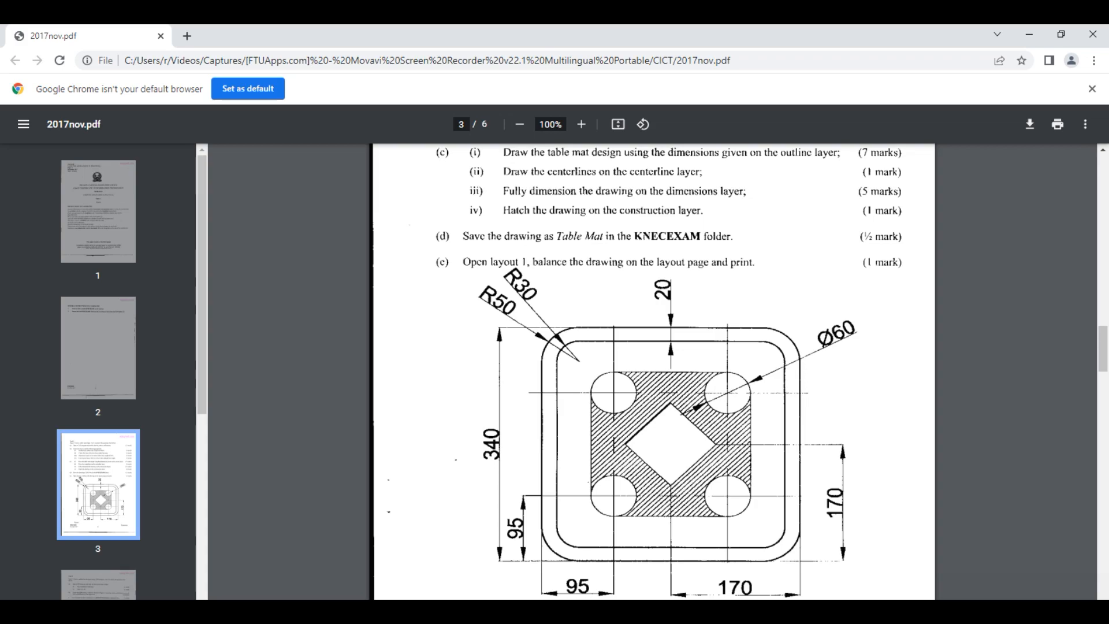
key("alt+Tab")
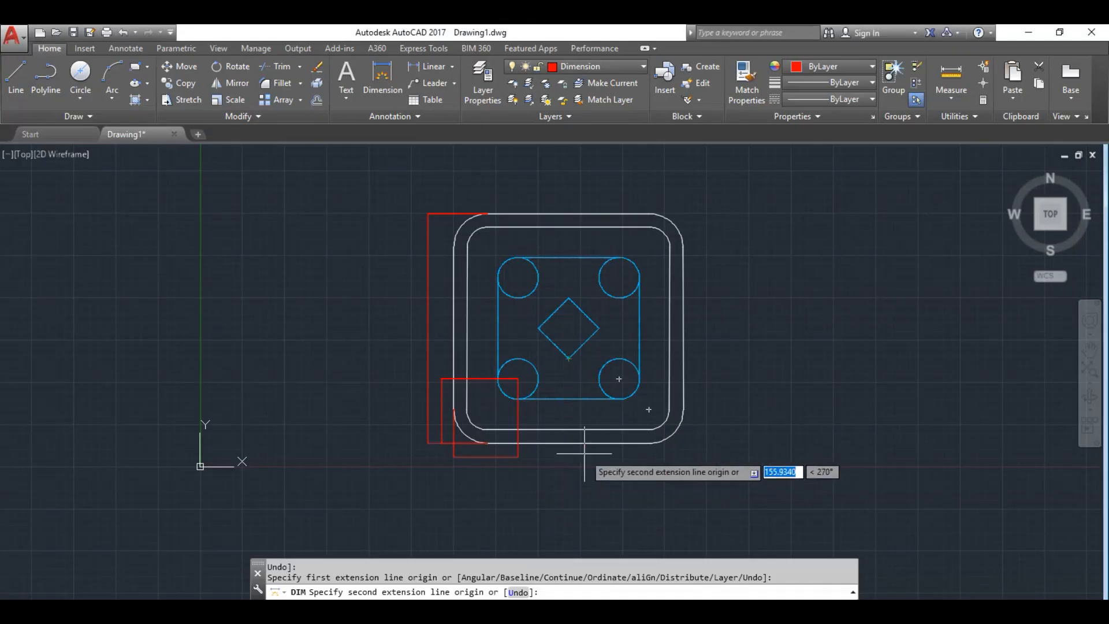
left_click(683, 409)
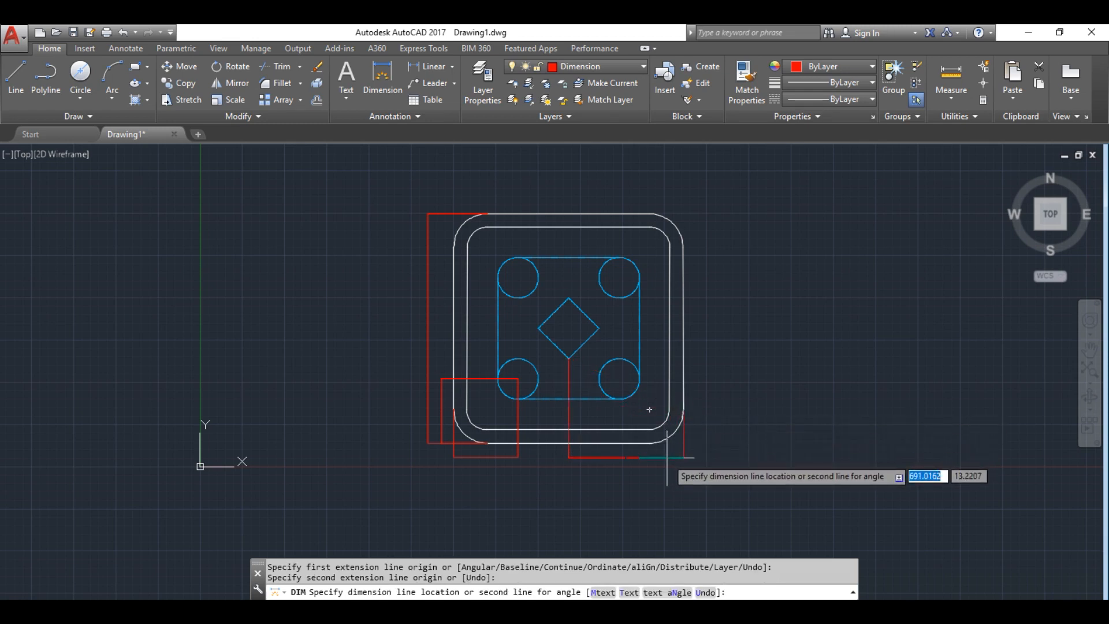
left_click(667, 457)
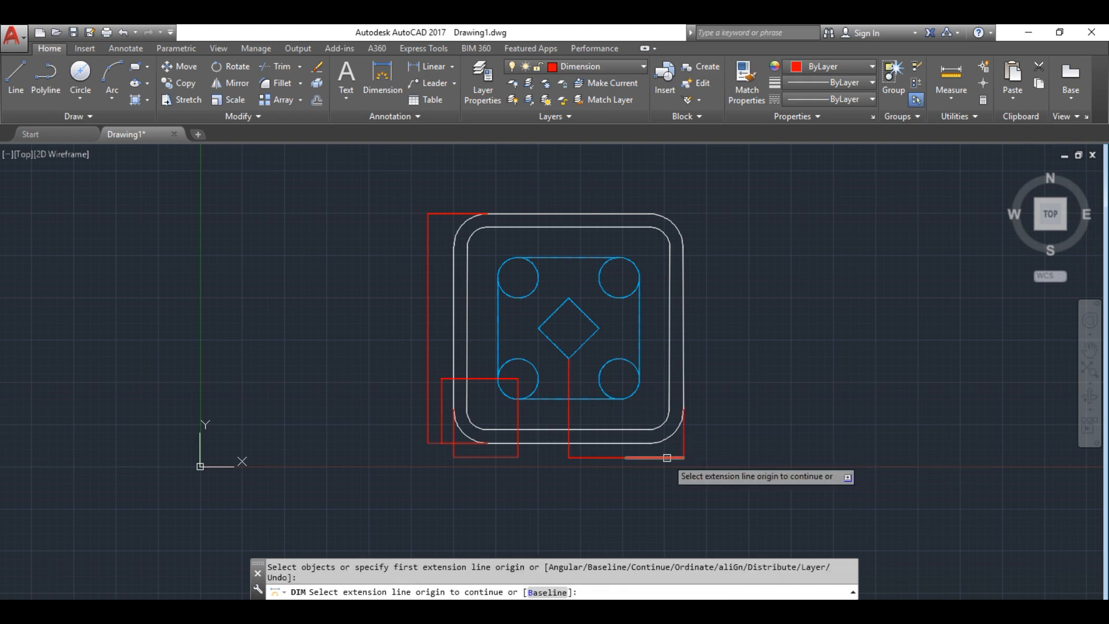
Dimension the vertical distance from the diamond's right corner to the outer square's bottom edge, placing the dimension line right of the outline
left_click(383, 72)
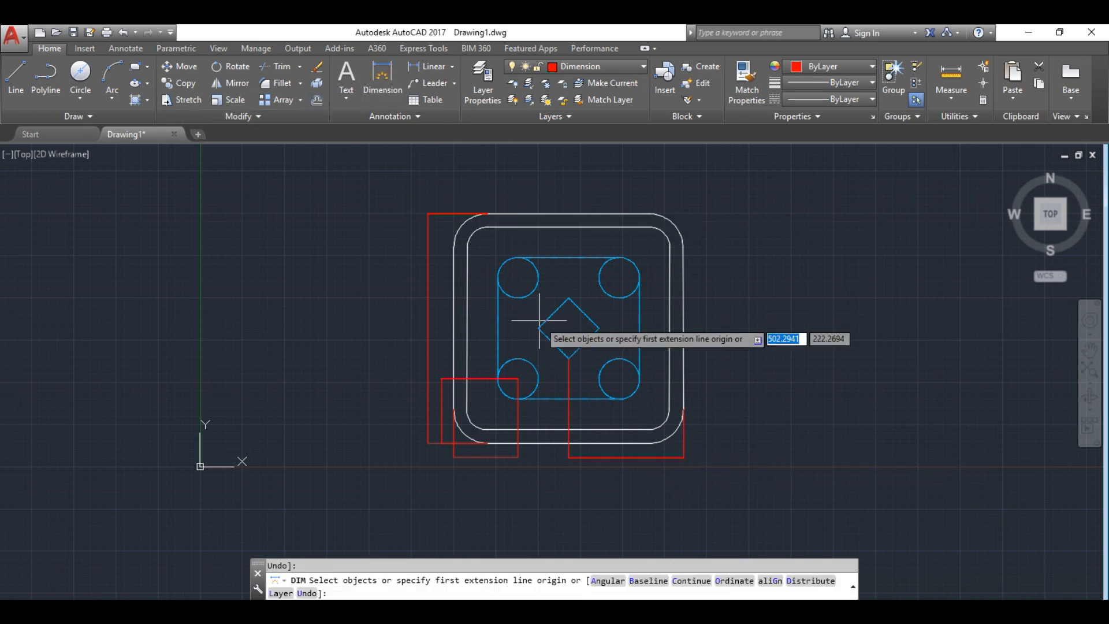
left_click(599, 328)
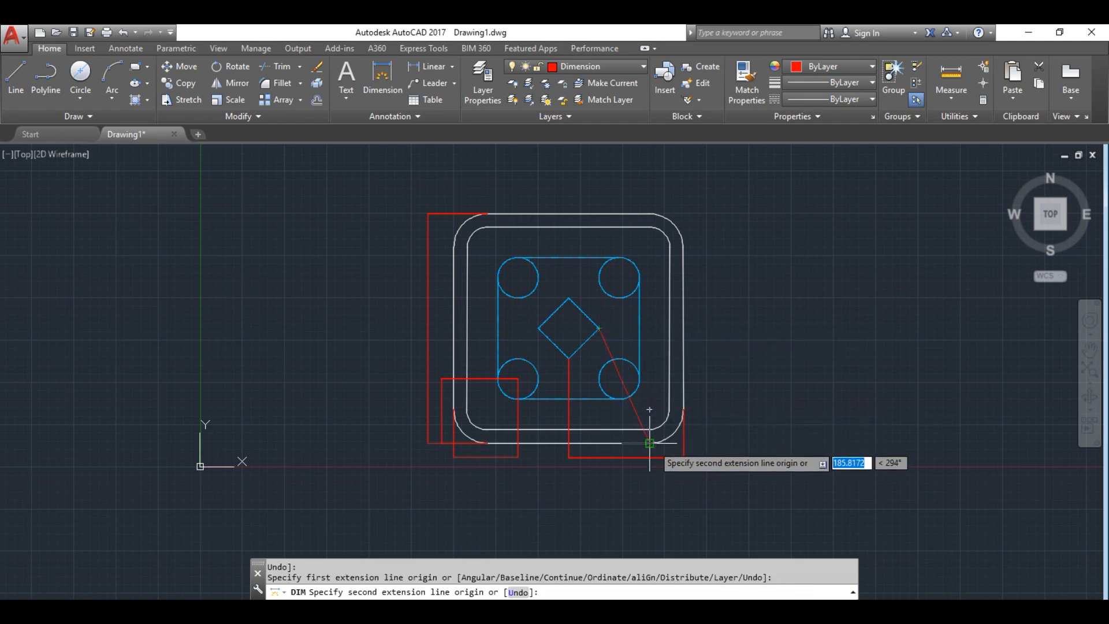
scroll(648, 449, "up", 4)
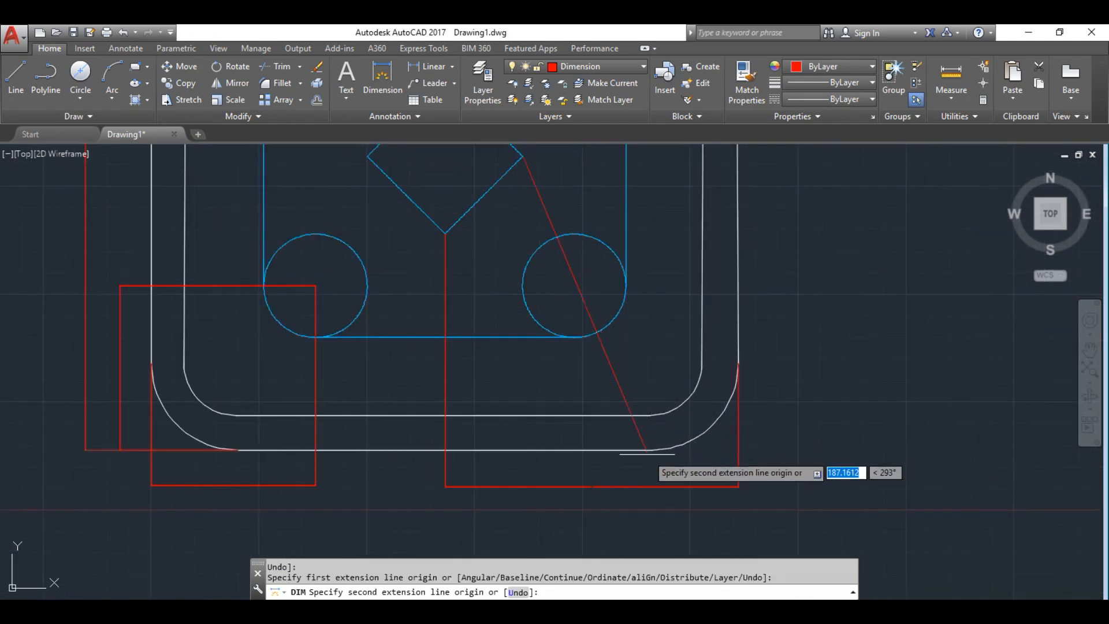
left_click(648, 450)
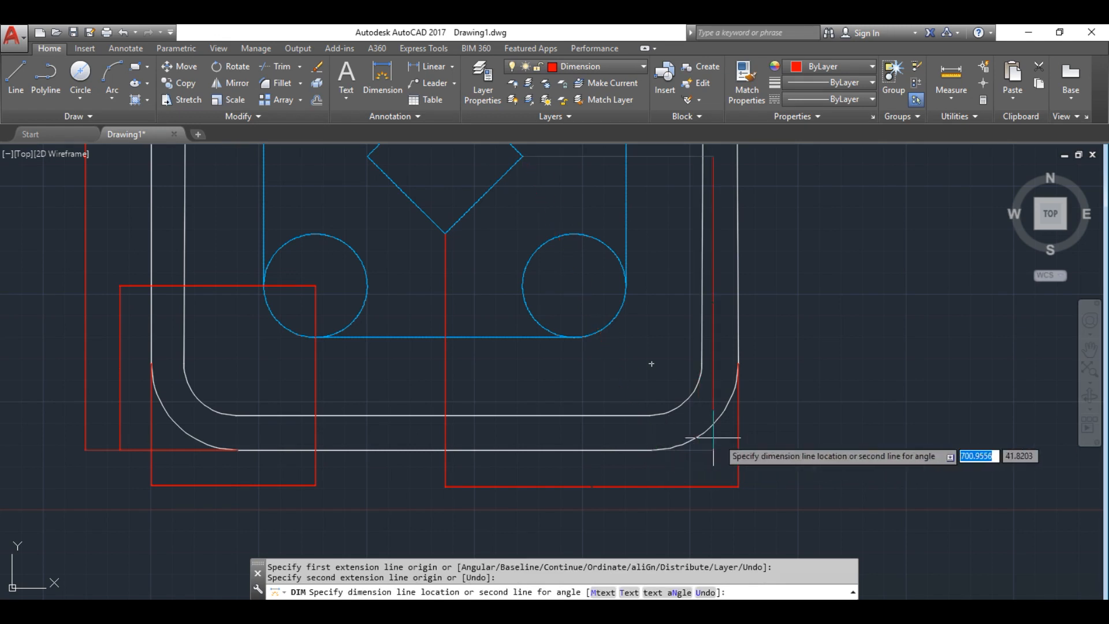
left_click(795, 439)
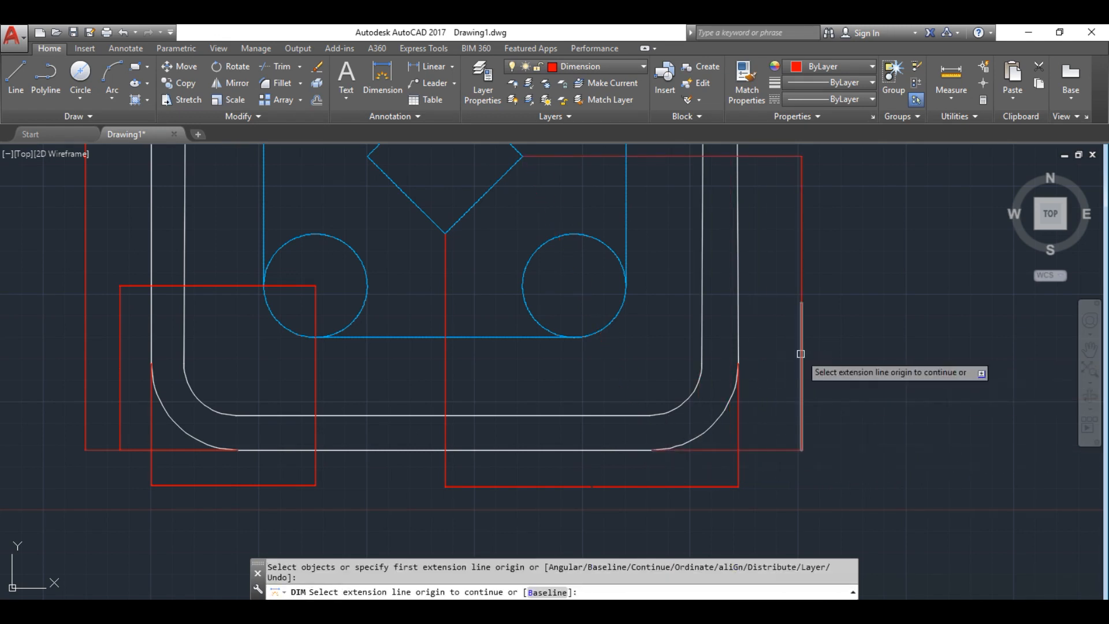
key("Escape")
Examine the text of the vertical dimension to the right of the outer square
scroll(797, 312, "up", 8)
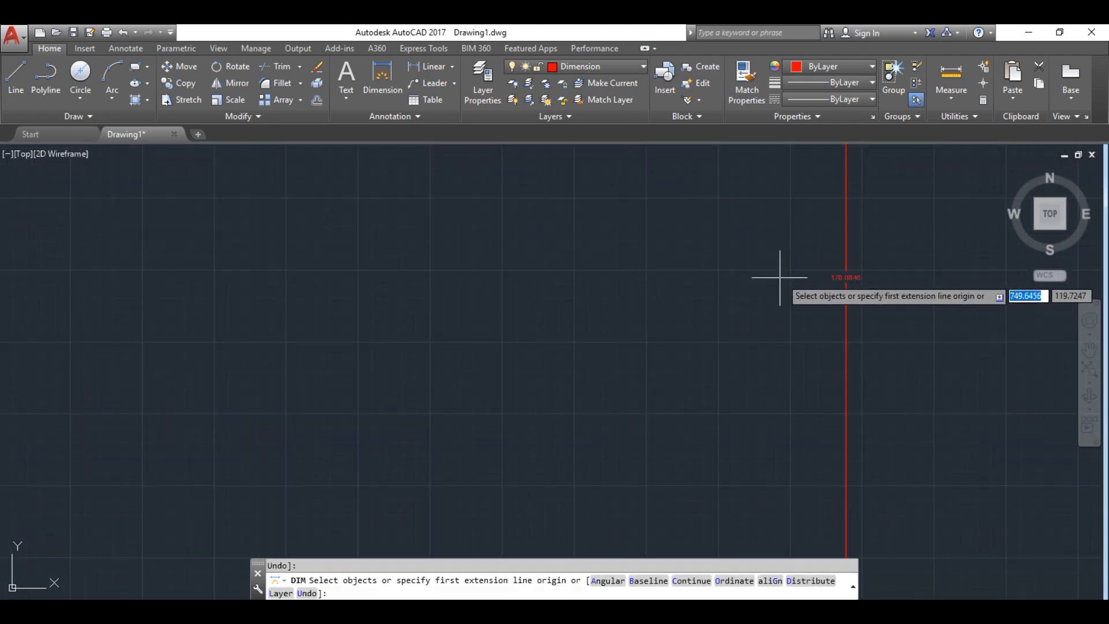
scroll(592, 350, "down", 5)
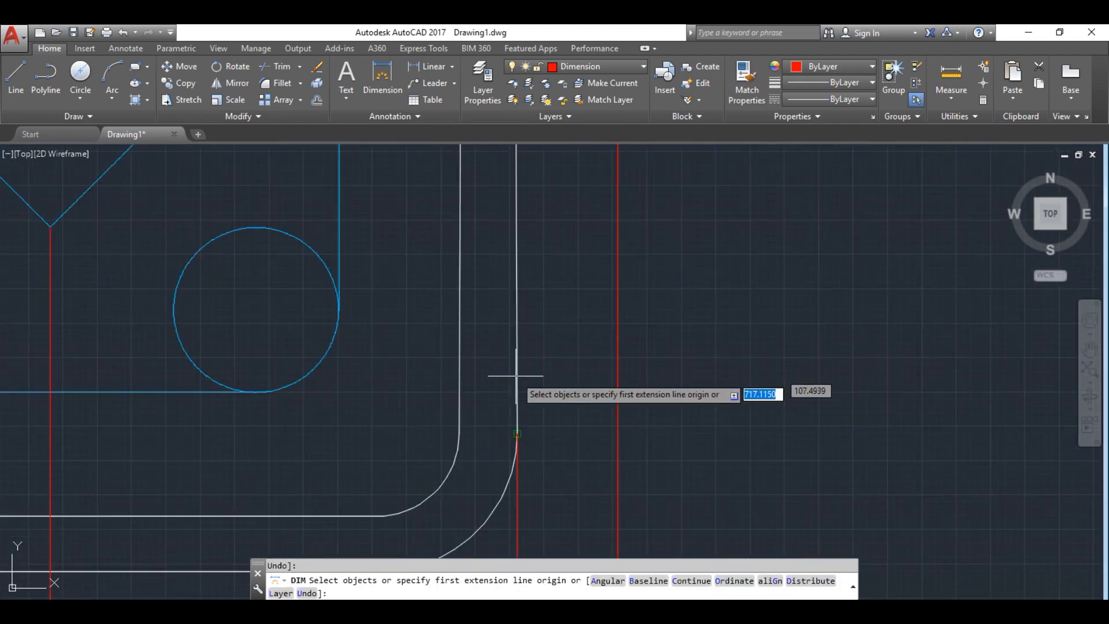
scroll(512, 456, "down", 3)
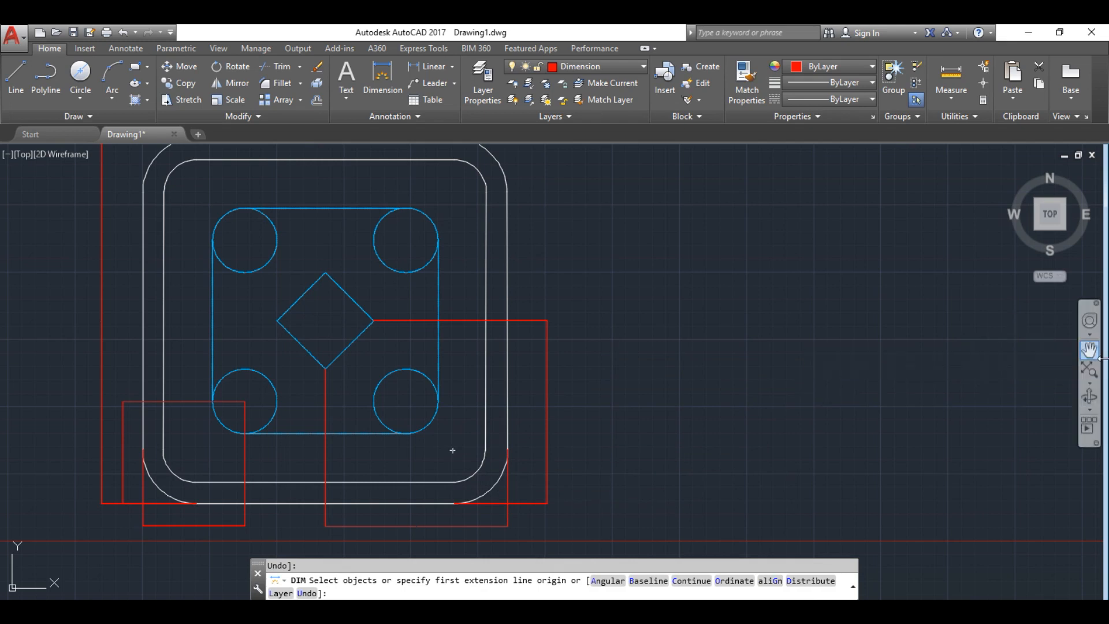
left_click(1089, 350)
left_click_drag(832, 347, 922, 350)
scroll(905, 340, "down", 4)
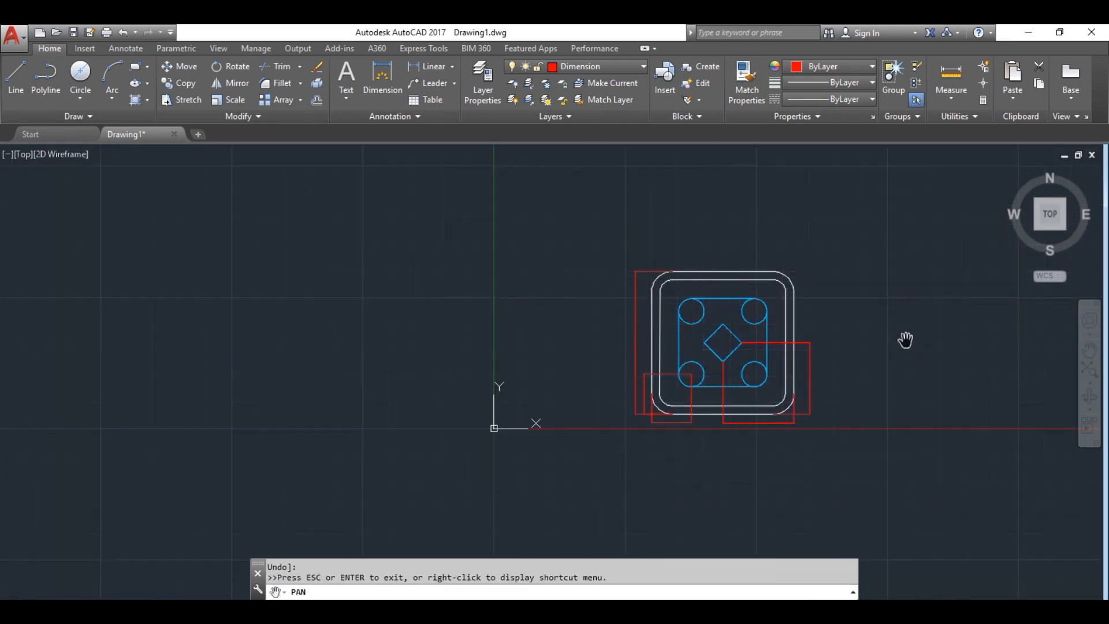
scroll(905, 340, "up", 2)
After checking the figure in 2017nov.pdf, add a diameter dimension to the upper-right circle in AutoCAD, placing it outside the circle, and inspect its text
key("alt+Tab")
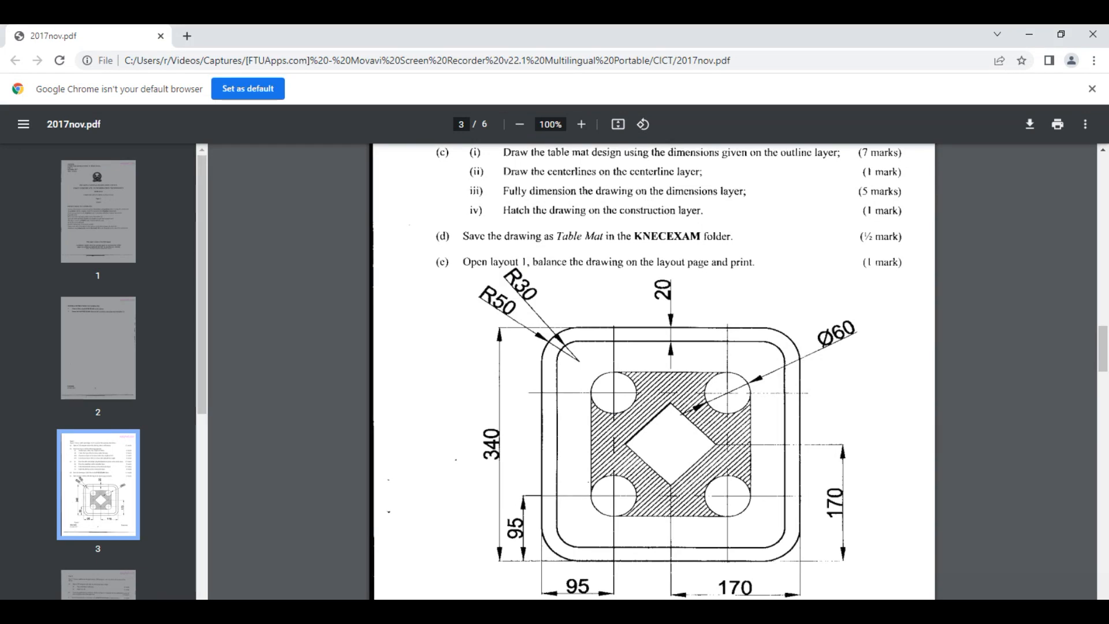
key("alt+Tab")
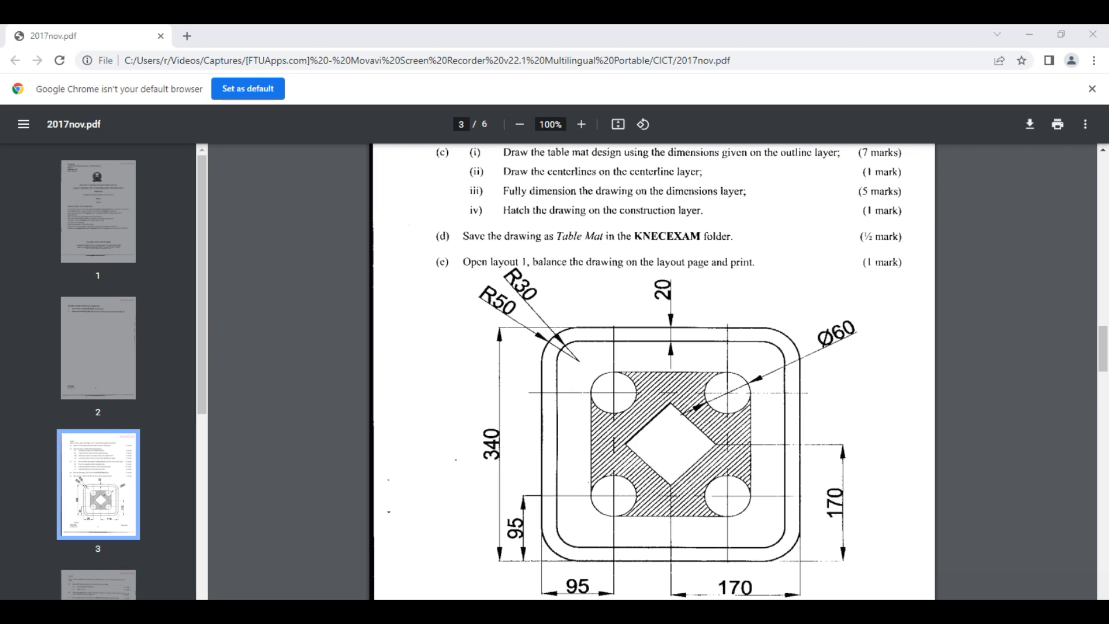
key("alt+Tab")
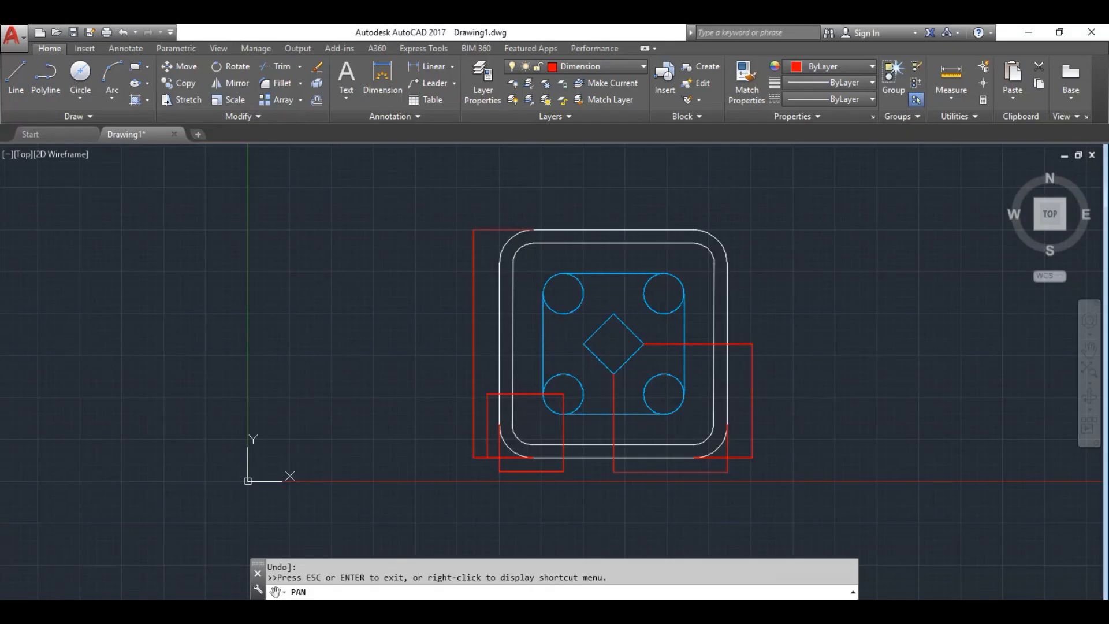
left_click(453, 72)
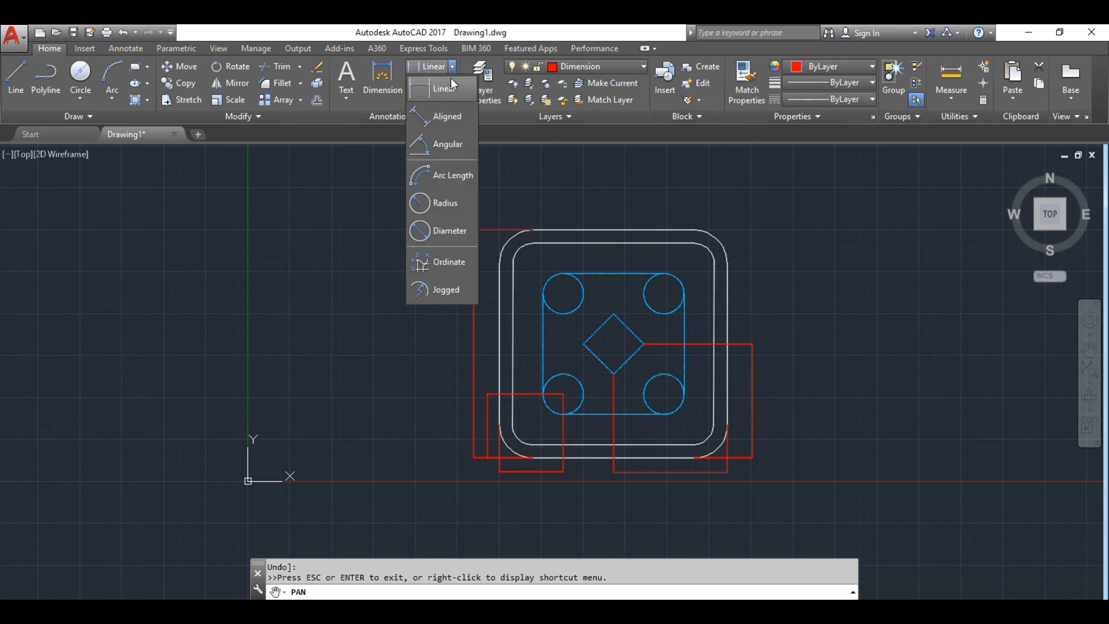
left_click(449, 231)
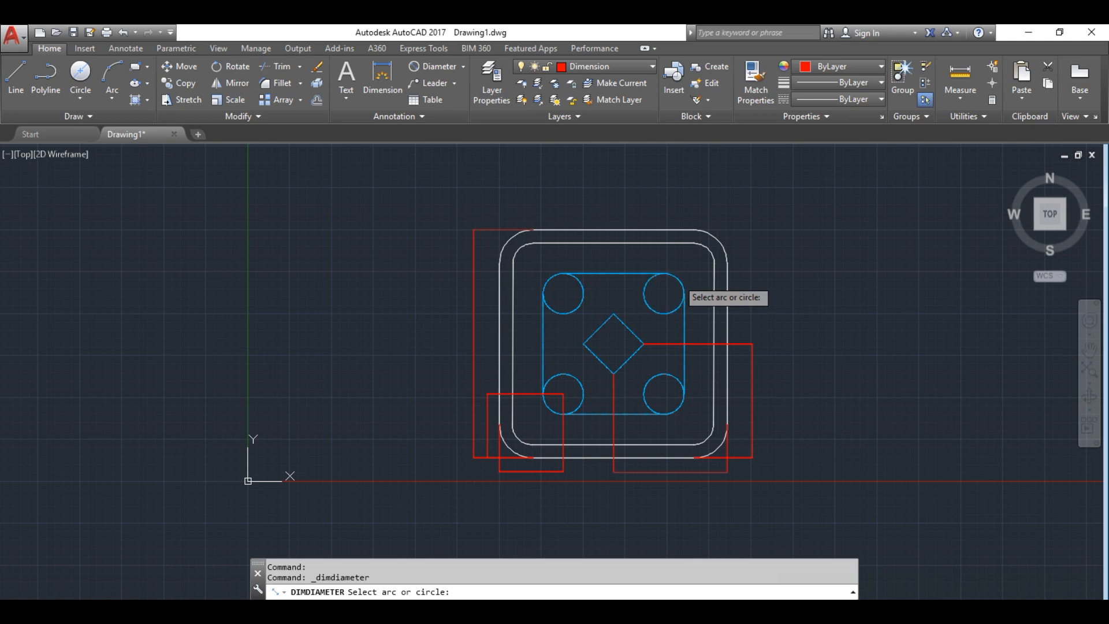
left_click(678, 279)
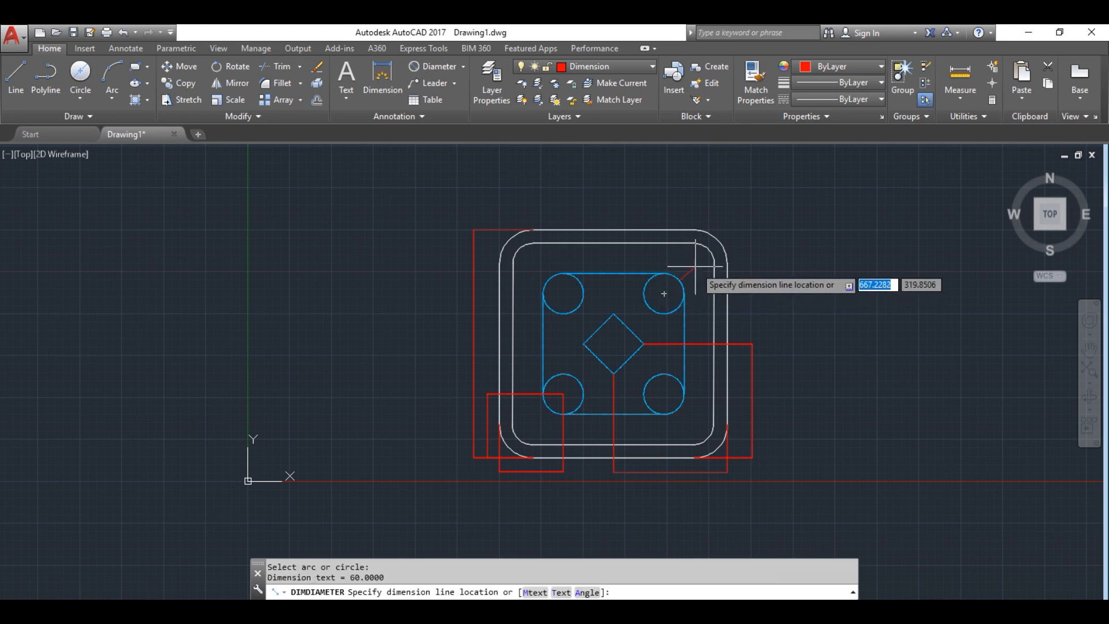
left_click(695, 267)
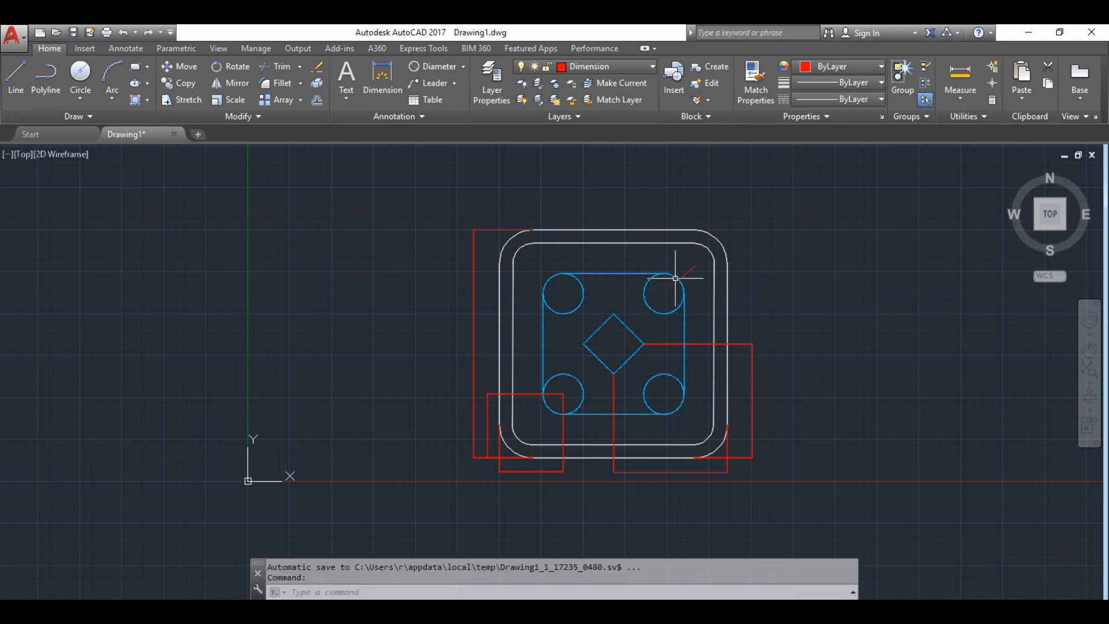
scroll(697, 267, "up", 10)
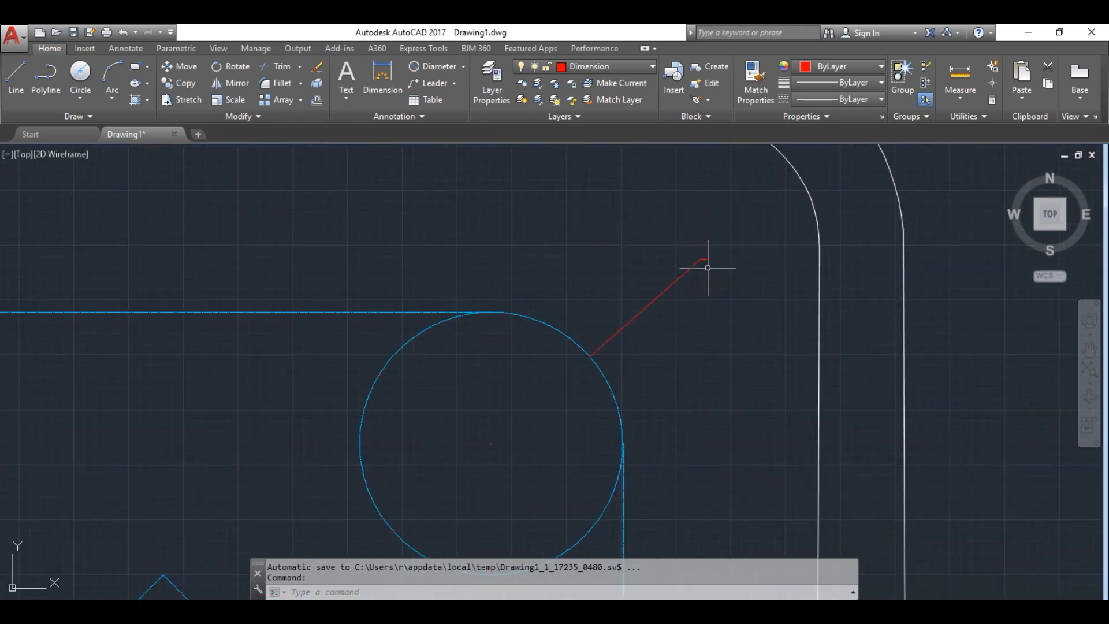
scroll(705, 249, "up", 5)
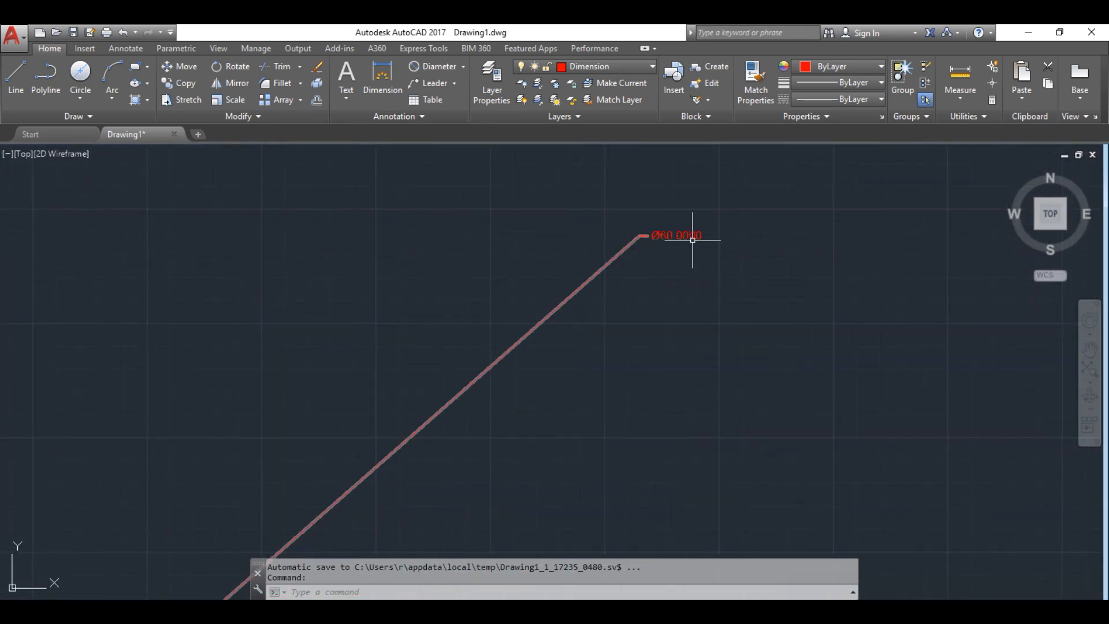
scroll(693, 239, "down", 10)
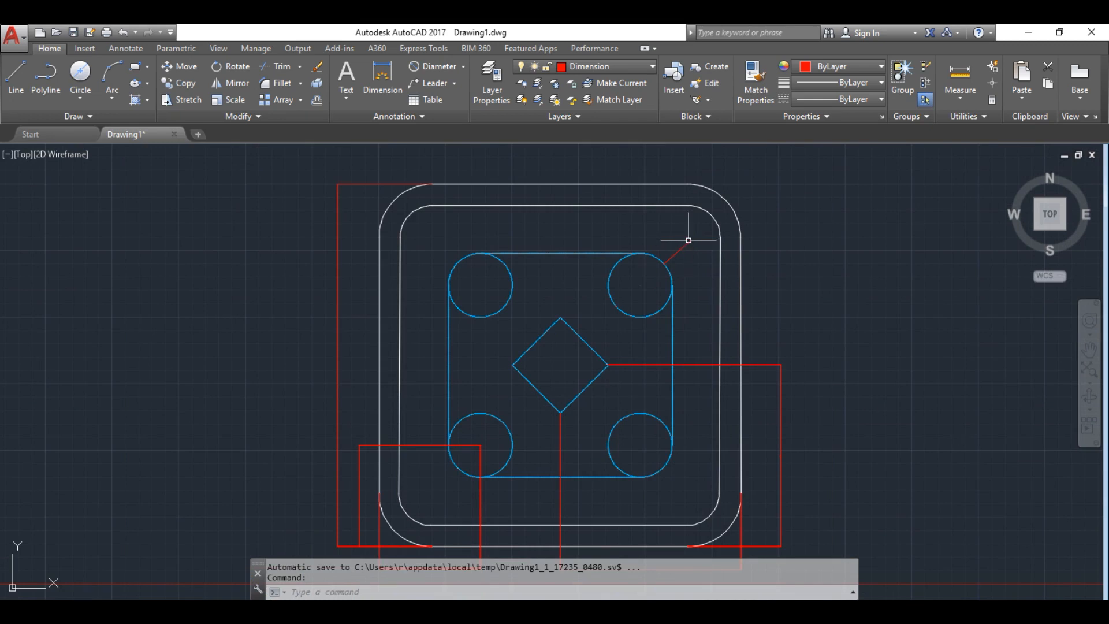
Add a radius dimension to the inner square's upper-left rounded corner, placing its text outside the outer outline
left_click(465, 67)
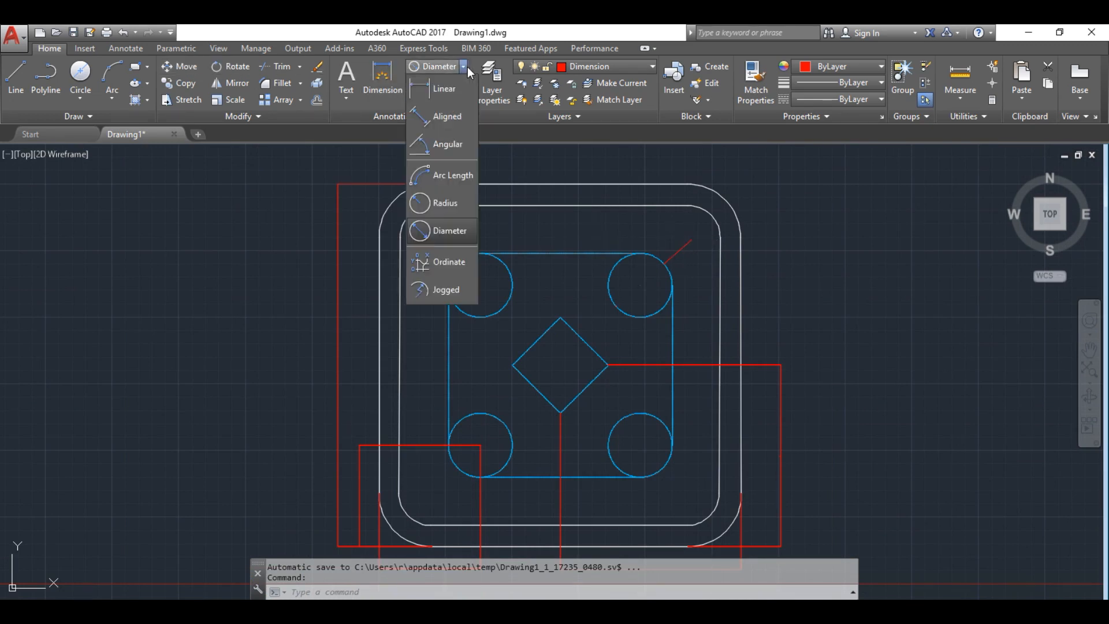
left_click(450, 202)
left_click(400, 236)
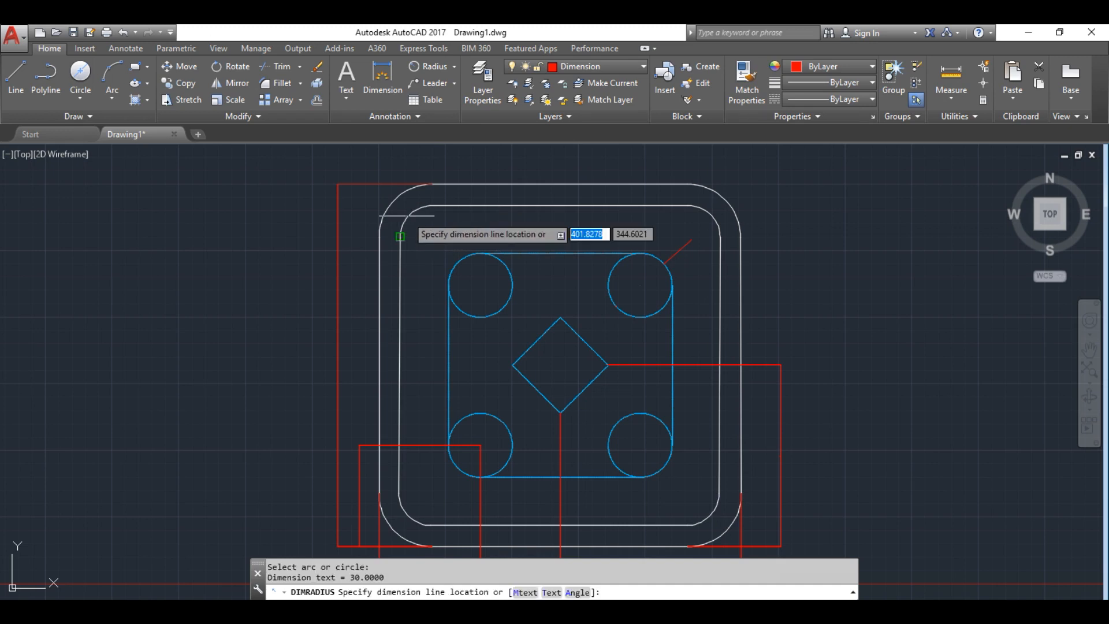
left_click(376, 197)
Add a radius dimension to the outer square's upper-left rounded corner, placing its text above and left of the corner
left_click(432, 68)
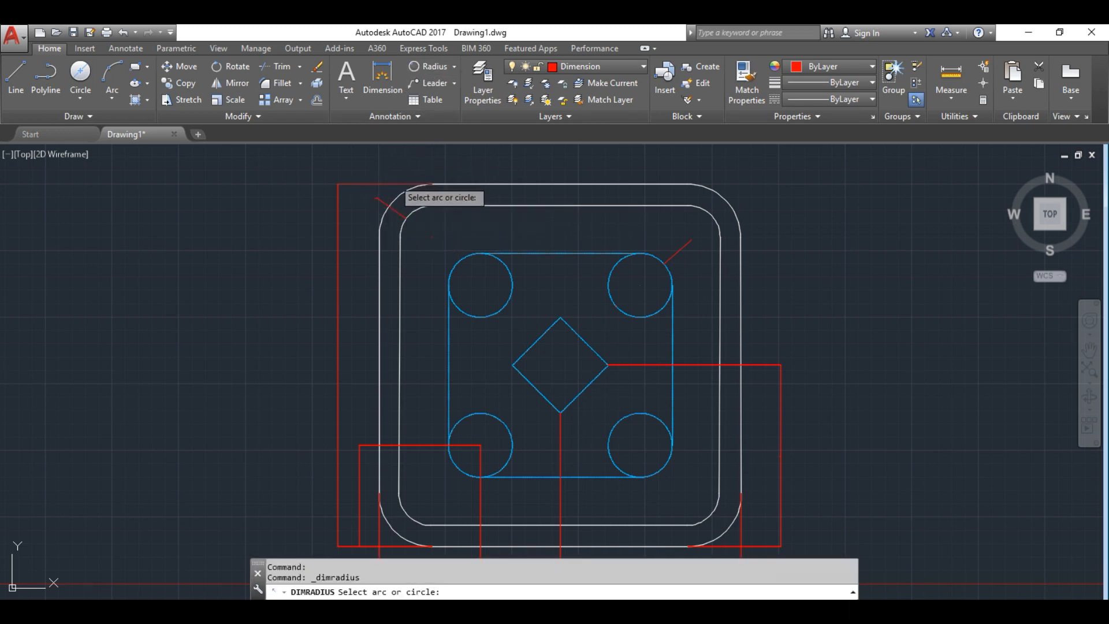
left_click(397, 198)
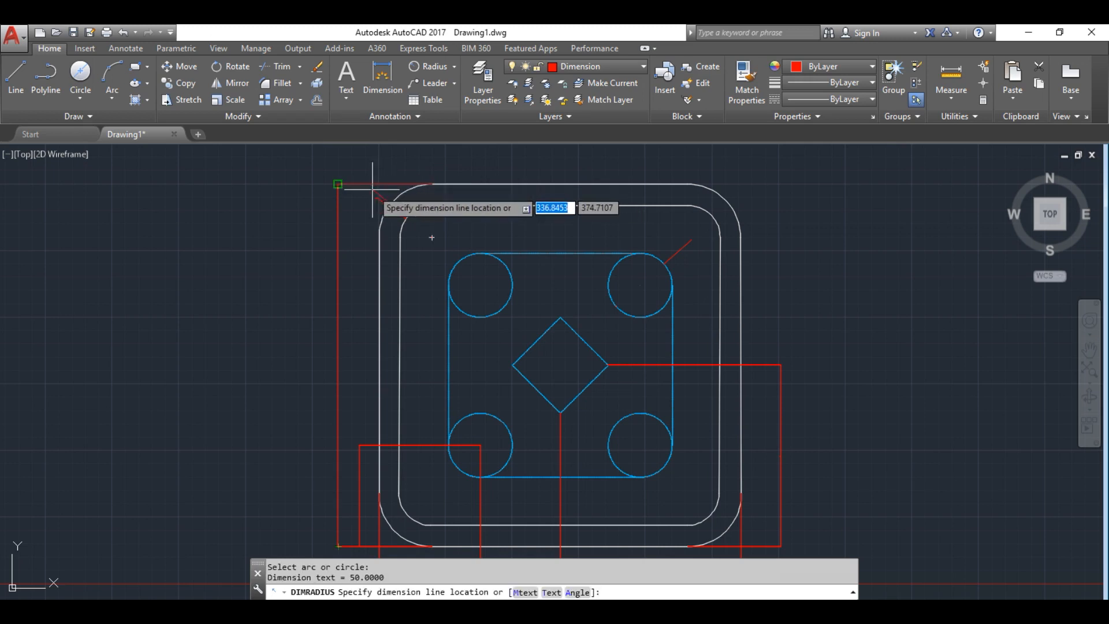
scroll(373, 173, "up", 6)
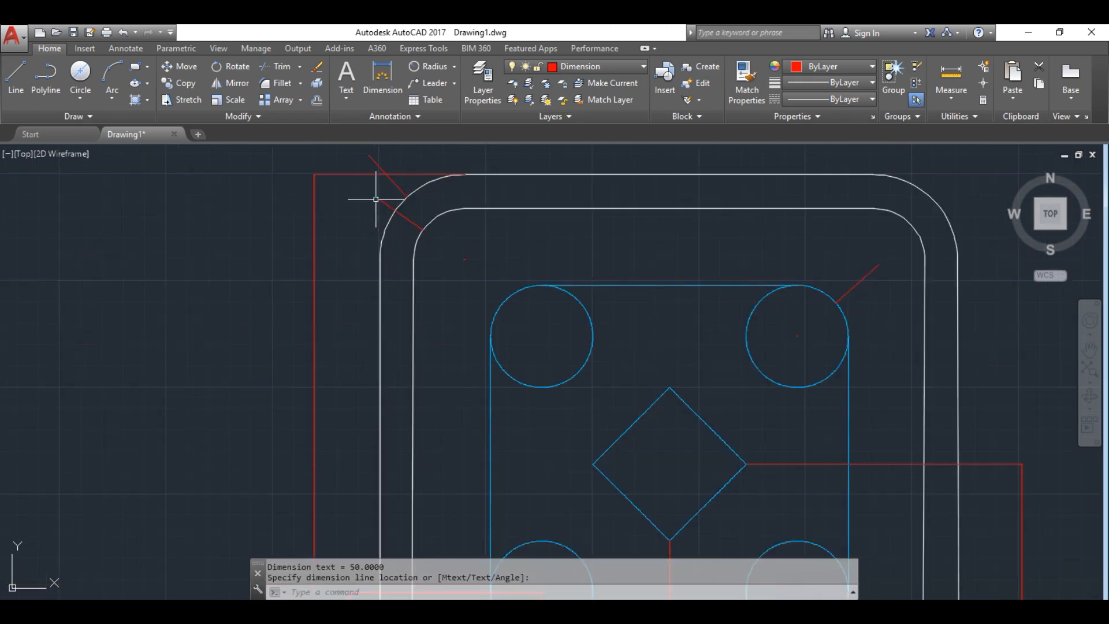
Examine the texts of the two radius dimensions at the upper-left corners of the inner and outer squares
scroll(372, 202, "up", 6)
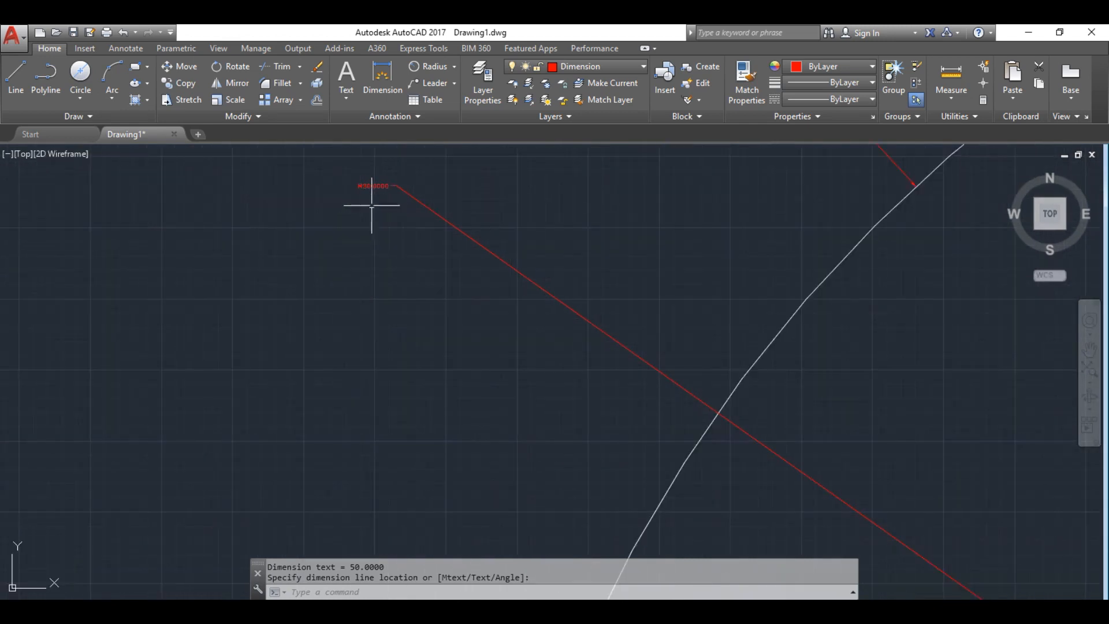
scroll(377, 183, "down", 8)
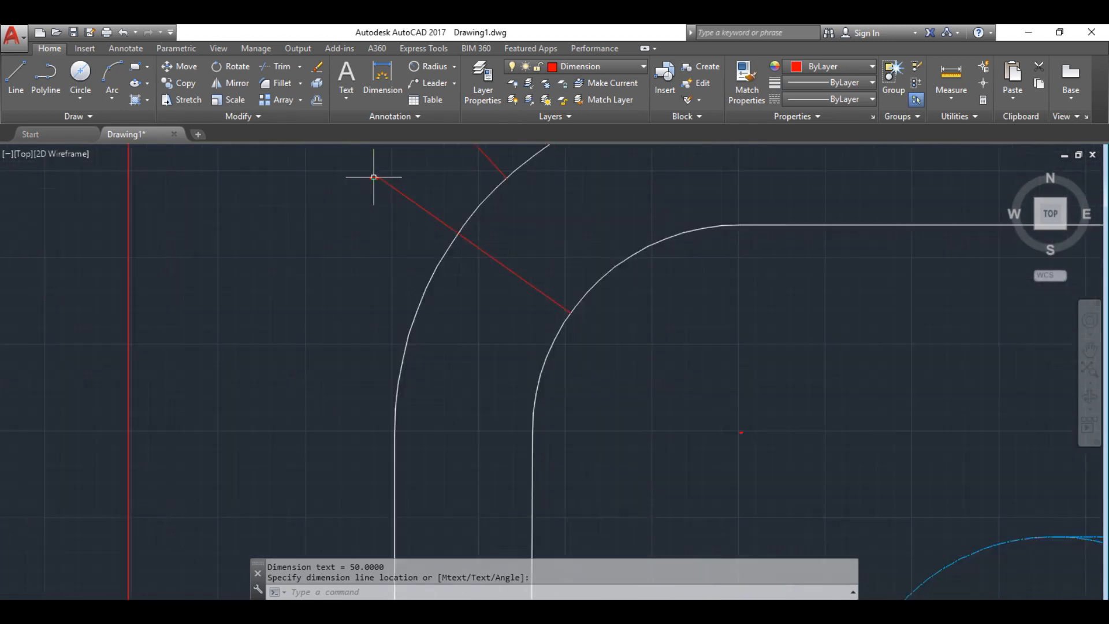
left_click(1090, 349)
left_click_drag(933, 297, 972, 396)
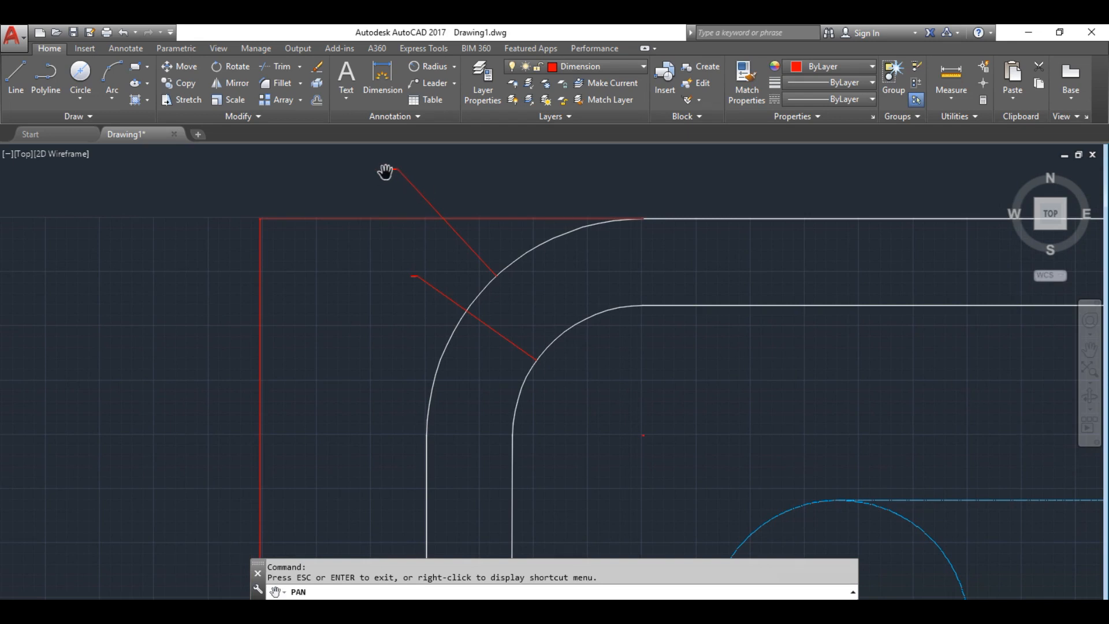
key("Escape")
scroll(399, 168, "up", 6)
scroll(379, 165, "up", 2)
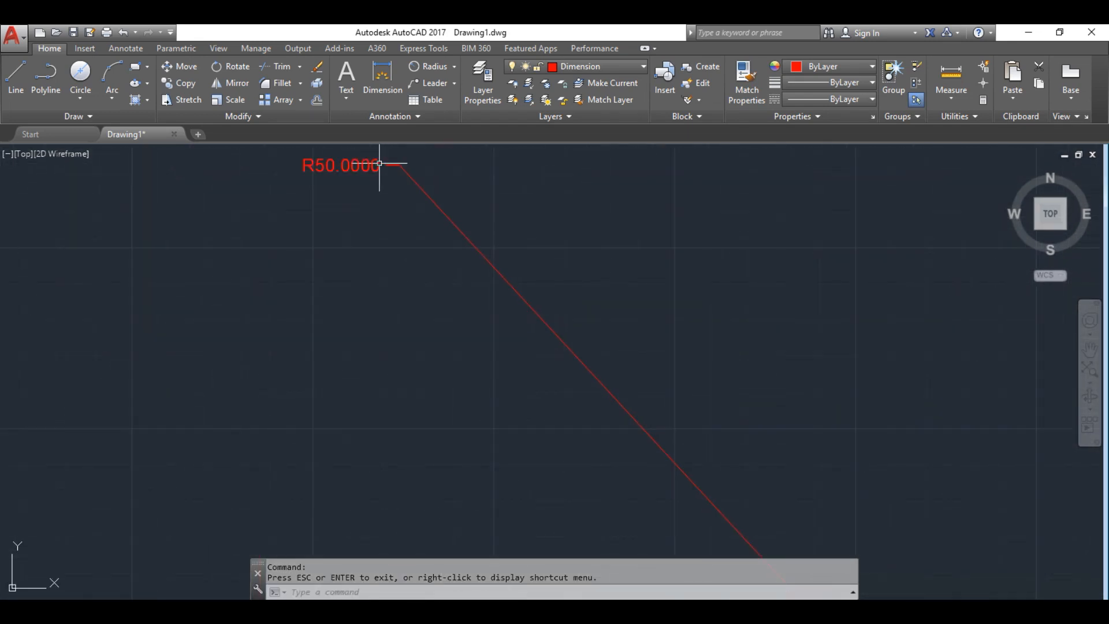
scroll(405, 190, "down", 10)
scroll(706, 334, "down", 7)
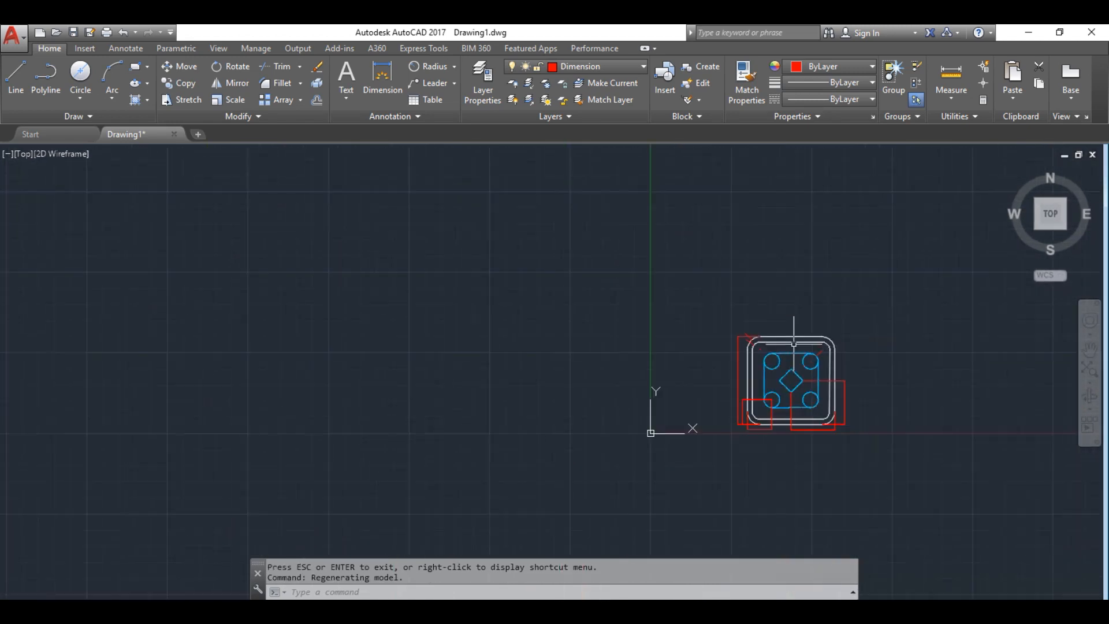
scroll(854, 329, "up", 5)
scroll(851, 338, "down", 4)
scroll(850, 338, "up", 2)
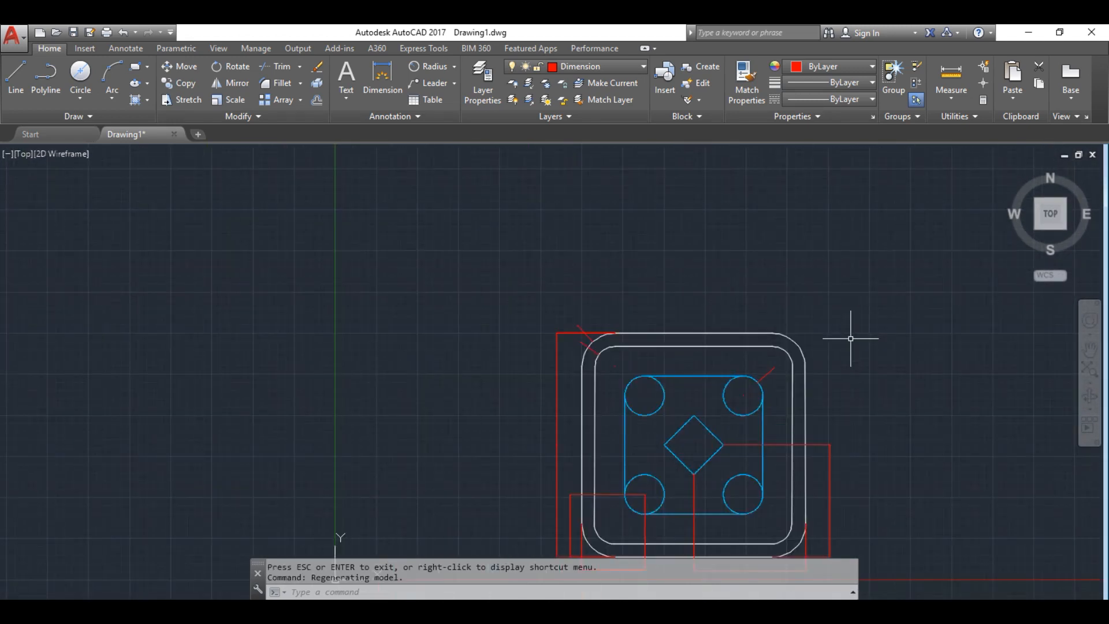
Check the figure in 2017nov.pdf for dimensions still missing and return to the AutoCAD drawing
left_click(1089, 350)
left_click_drag(1041, 366, 994, 334)
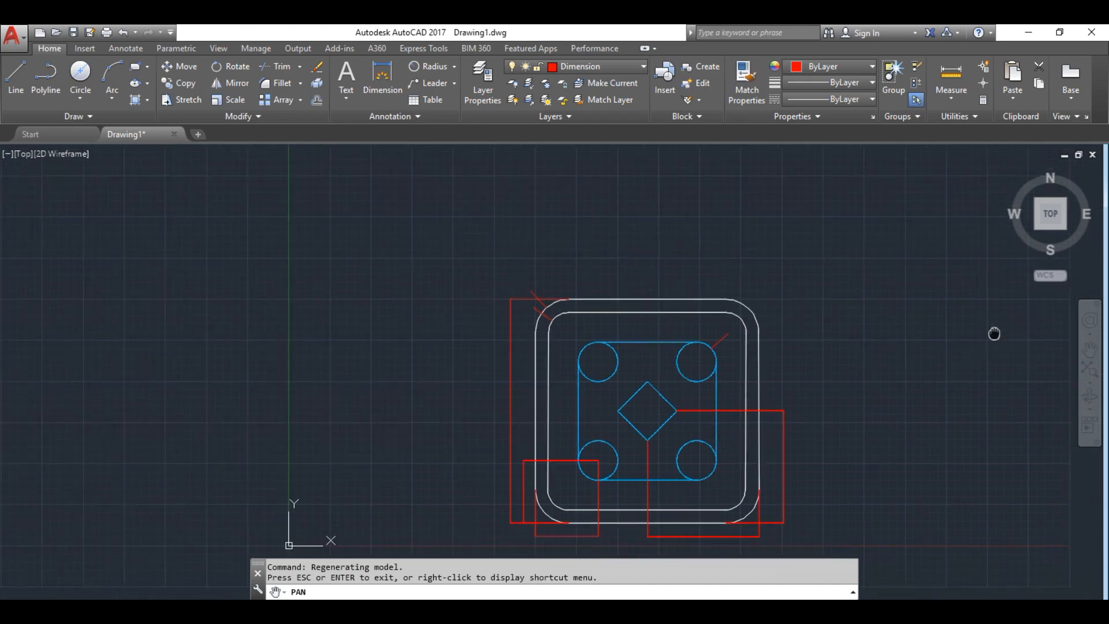
key("alt+Tab")
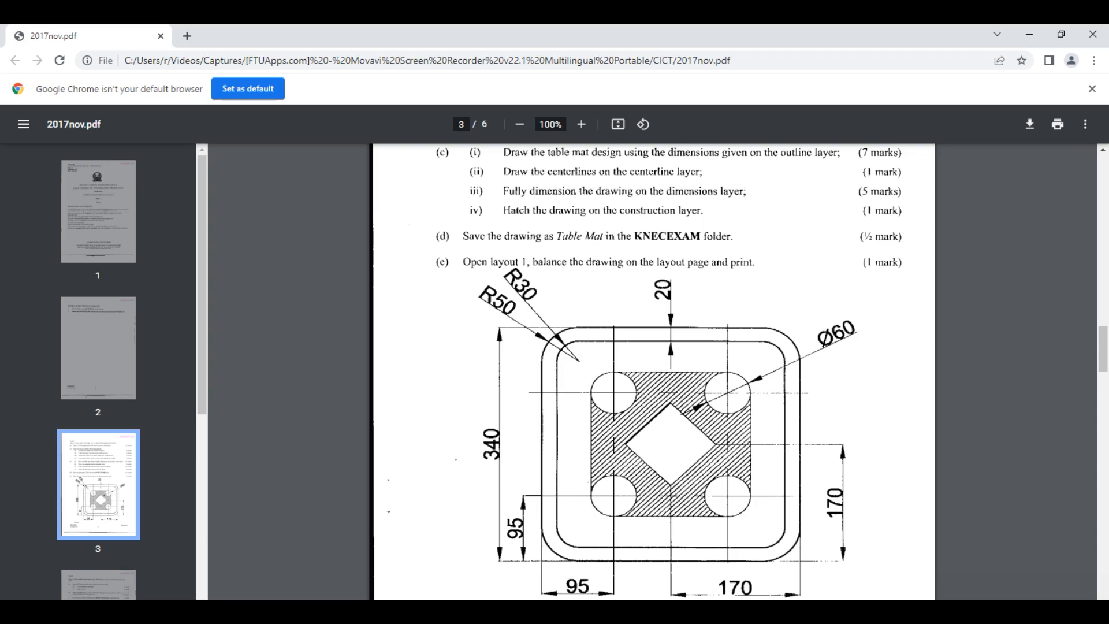
key("alt+Tab")
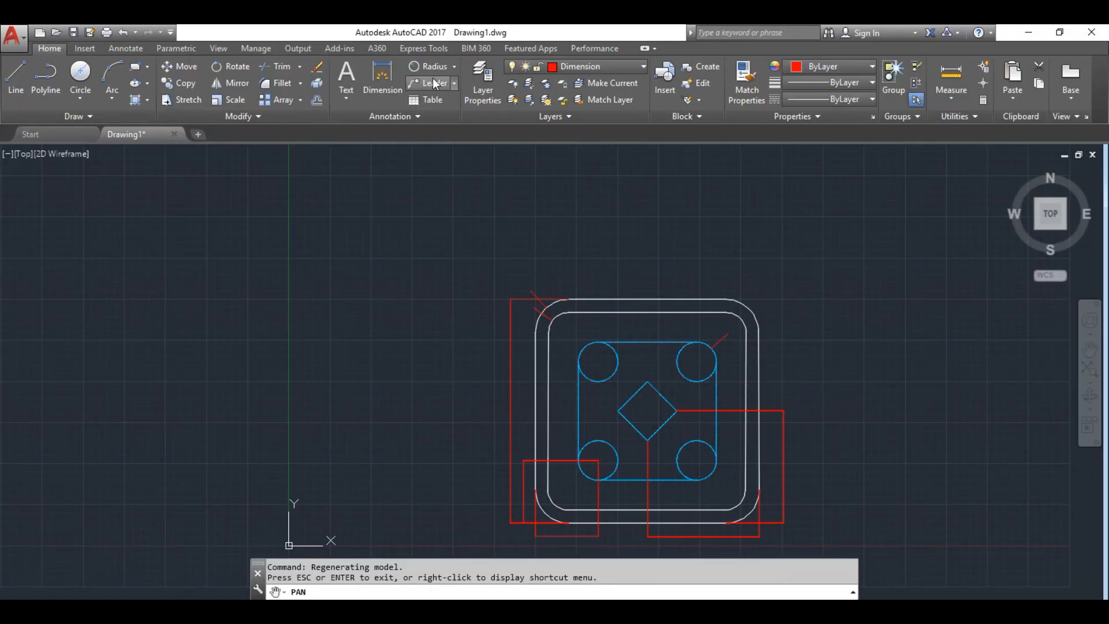
left_click(455, 68)
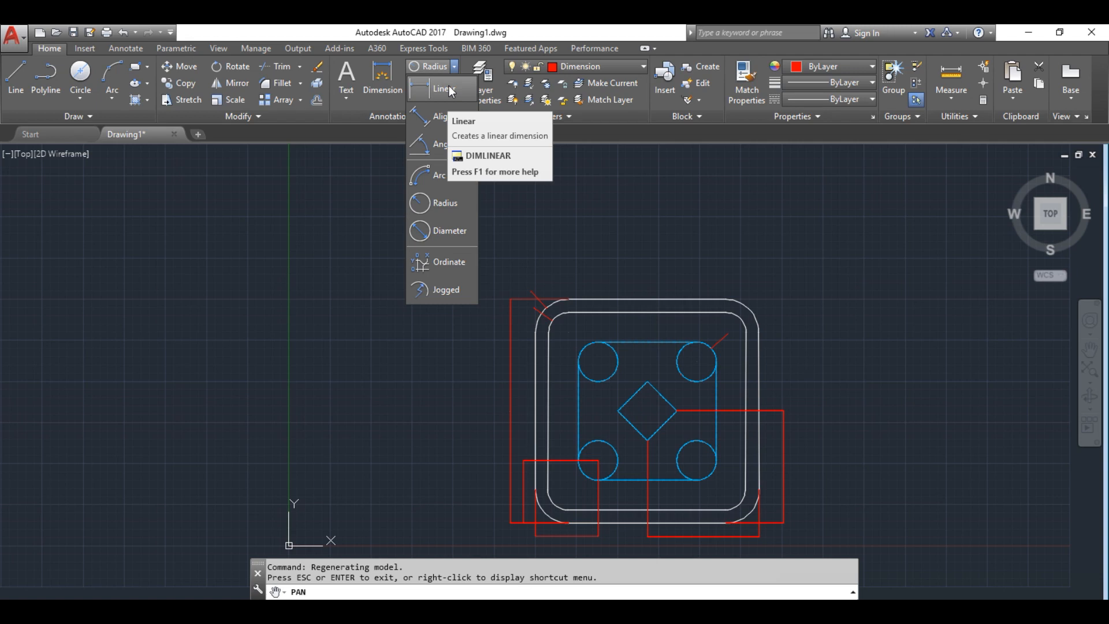
left_click(451, 91)
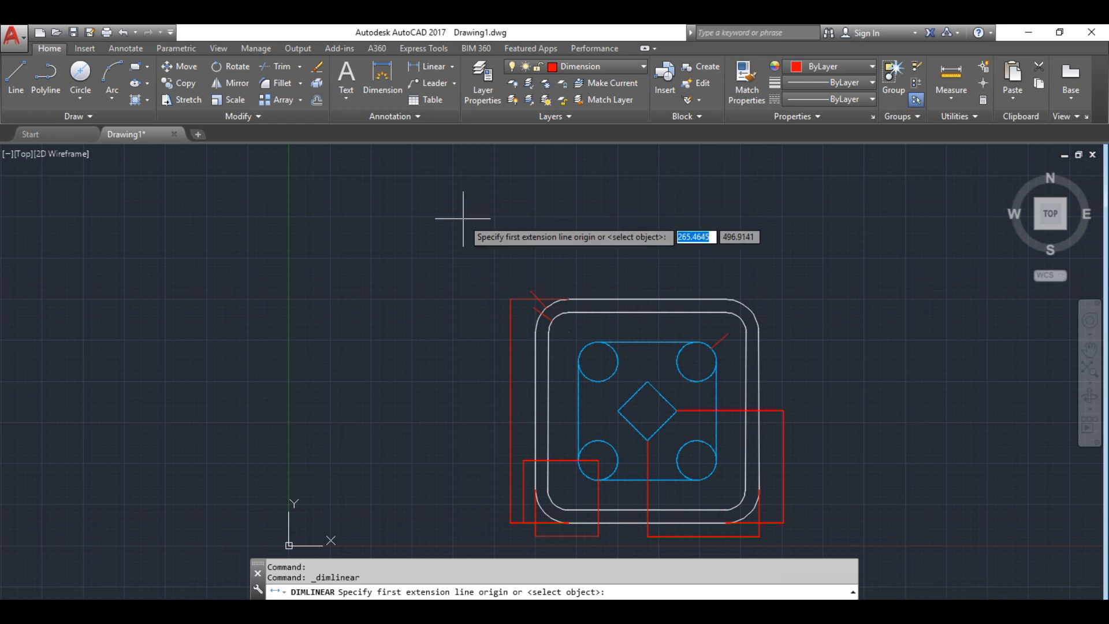
key("Escape")
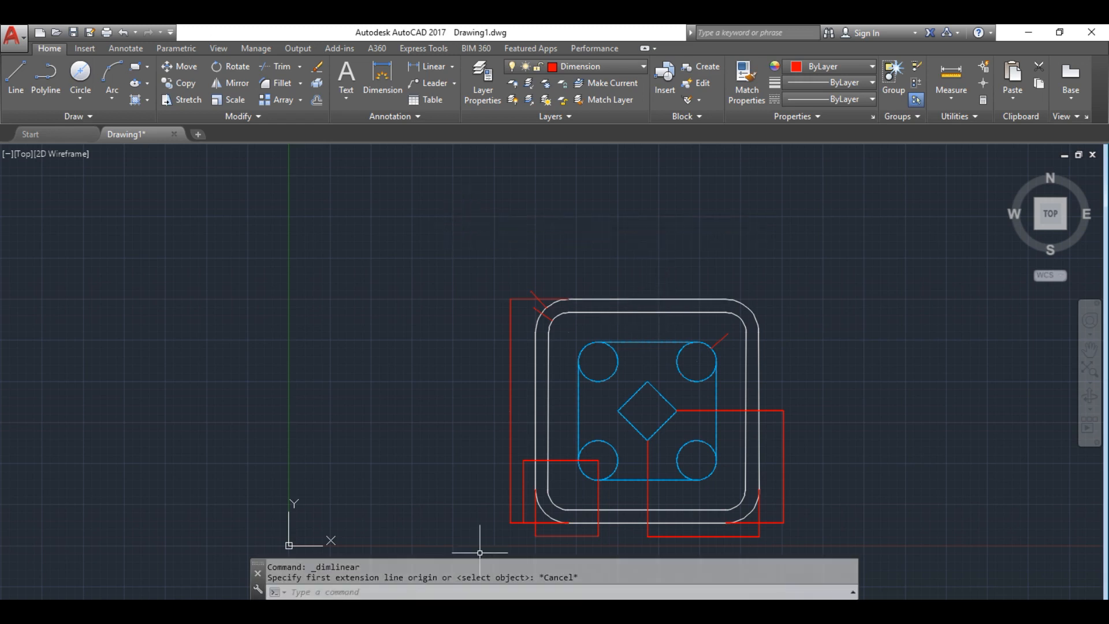
After rechecking the figure in 2017nov.pdf, draw a 110-unit helper line in AutoCAD along the outer square's top edge, starting at the upper-left arc's end
key("alt+Tab")
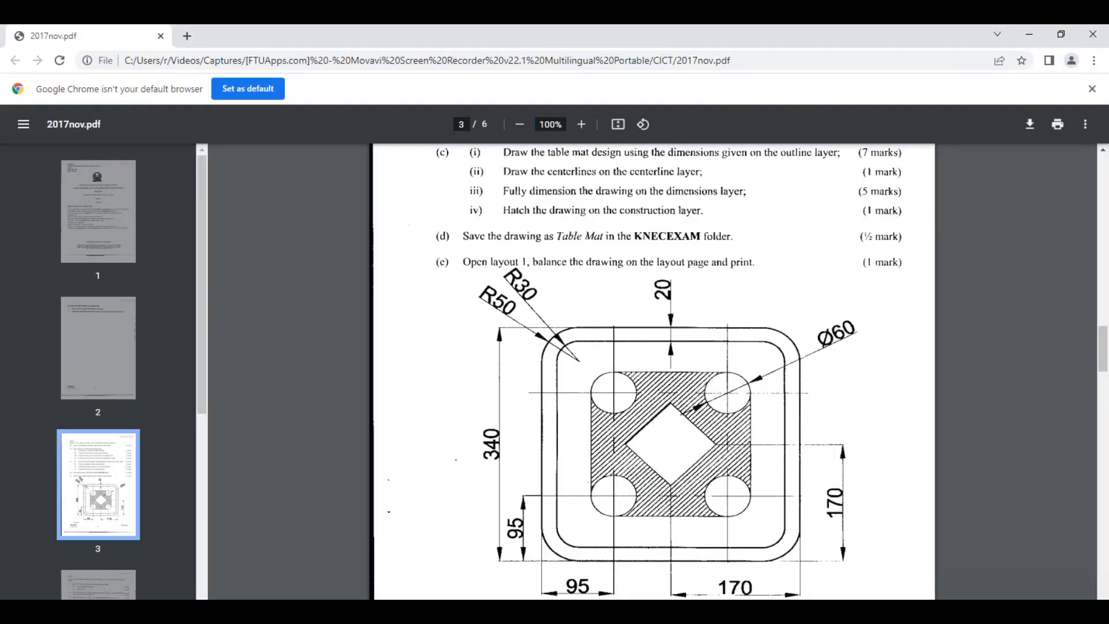
key("alt+Tab")
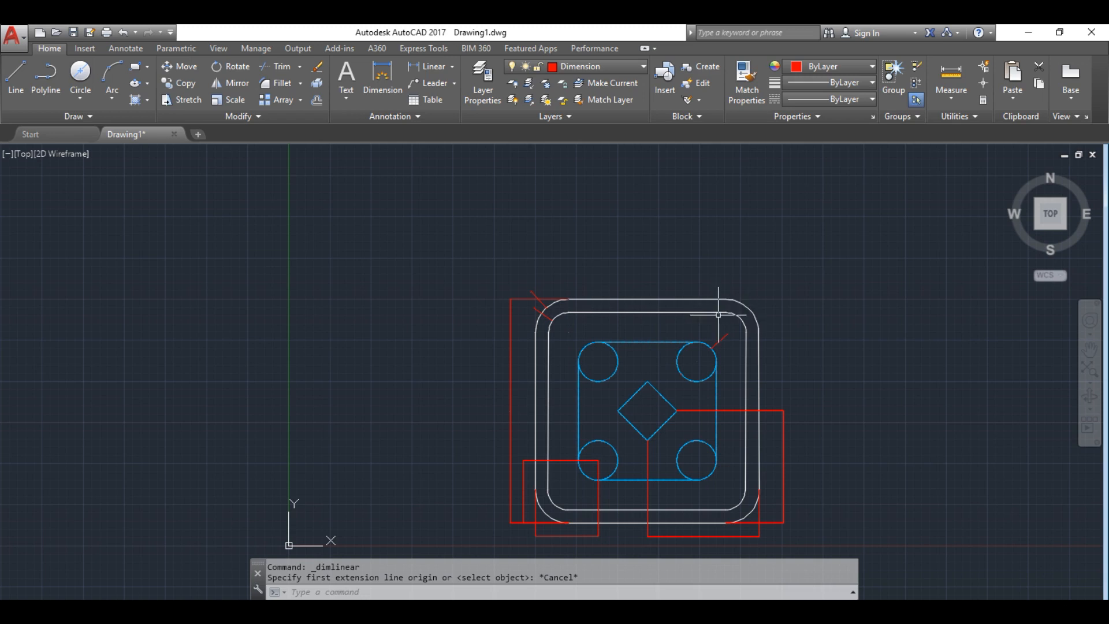
left_click(15, 75)
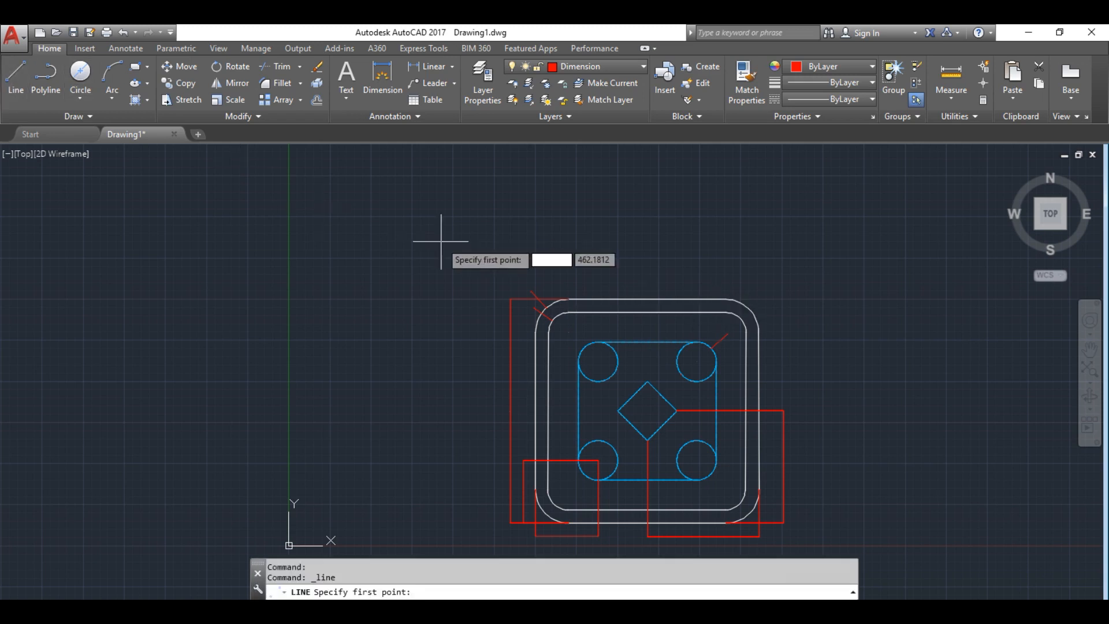
left_click(569, 299)
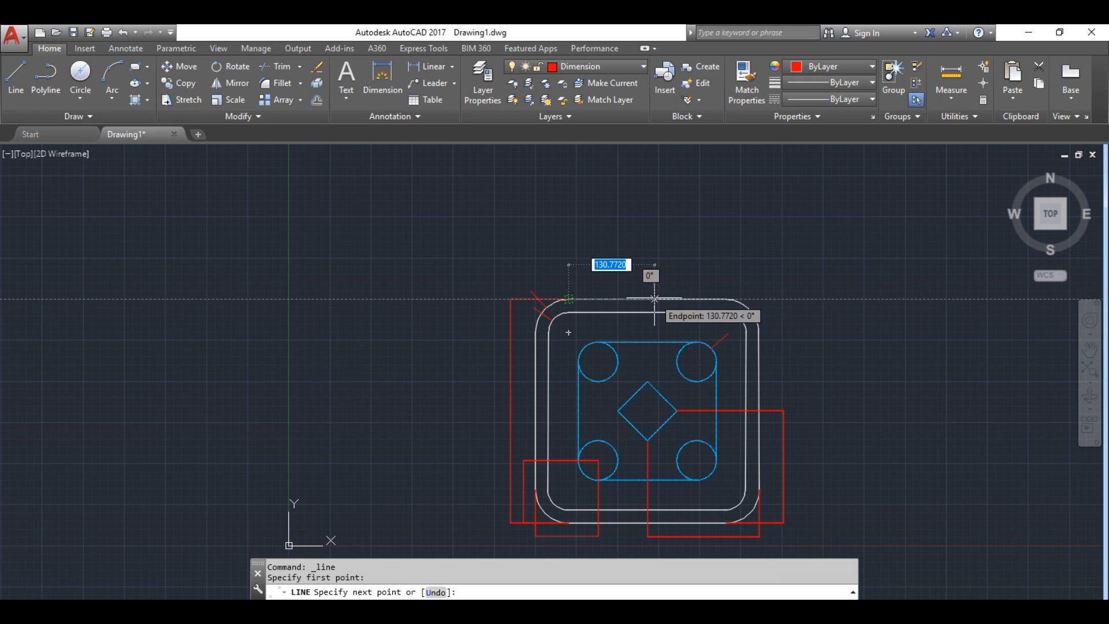
type("110")
key("Return")
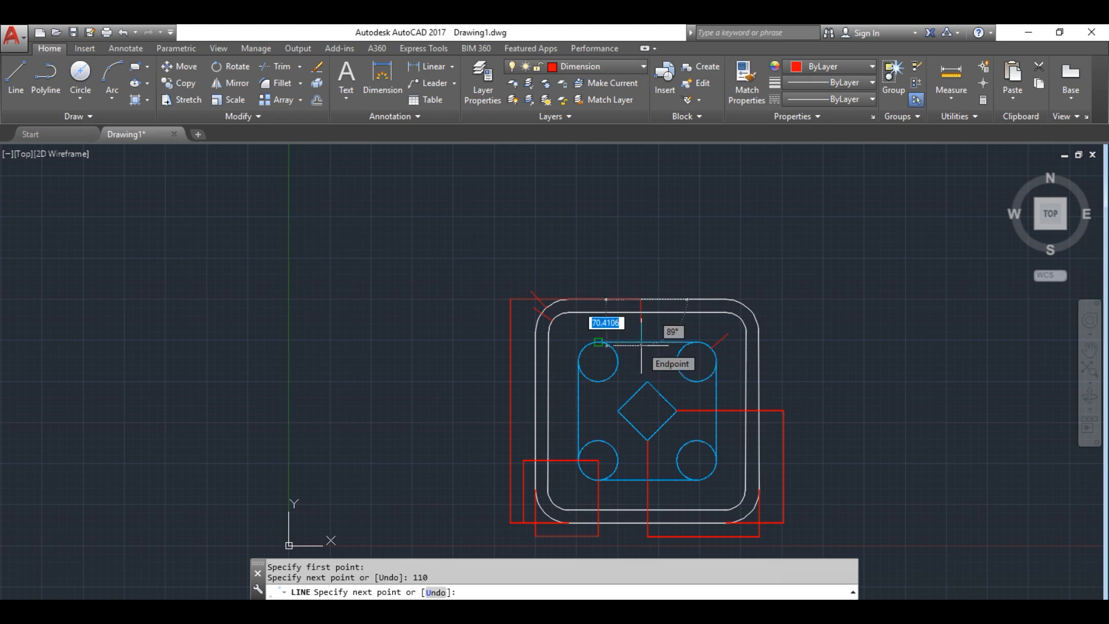
Undo the stray diagonal segment and continue the helper line vertically downward about 39 units, crossing the inner square's top edge
left_click(599, 342)
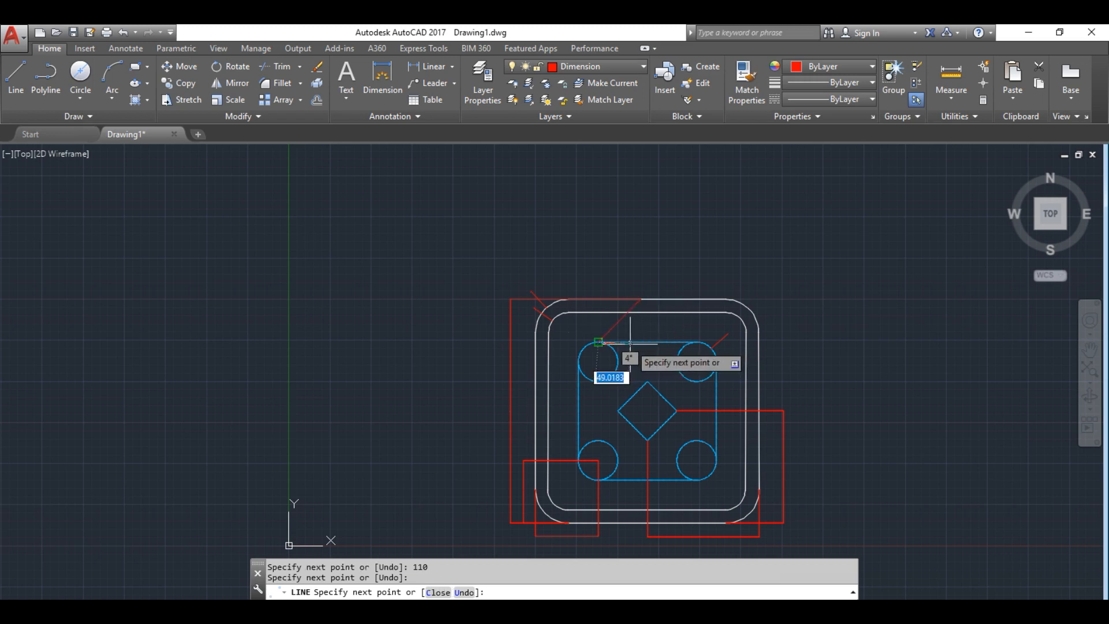
key("ctrl+z")
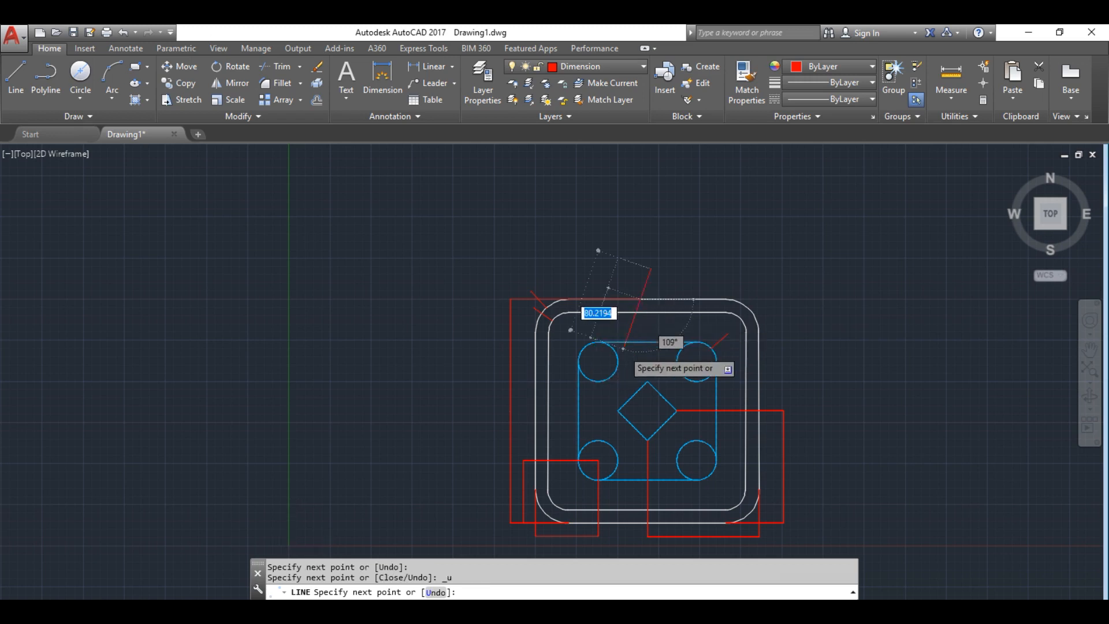
scroll(629, 342, "up", 5)
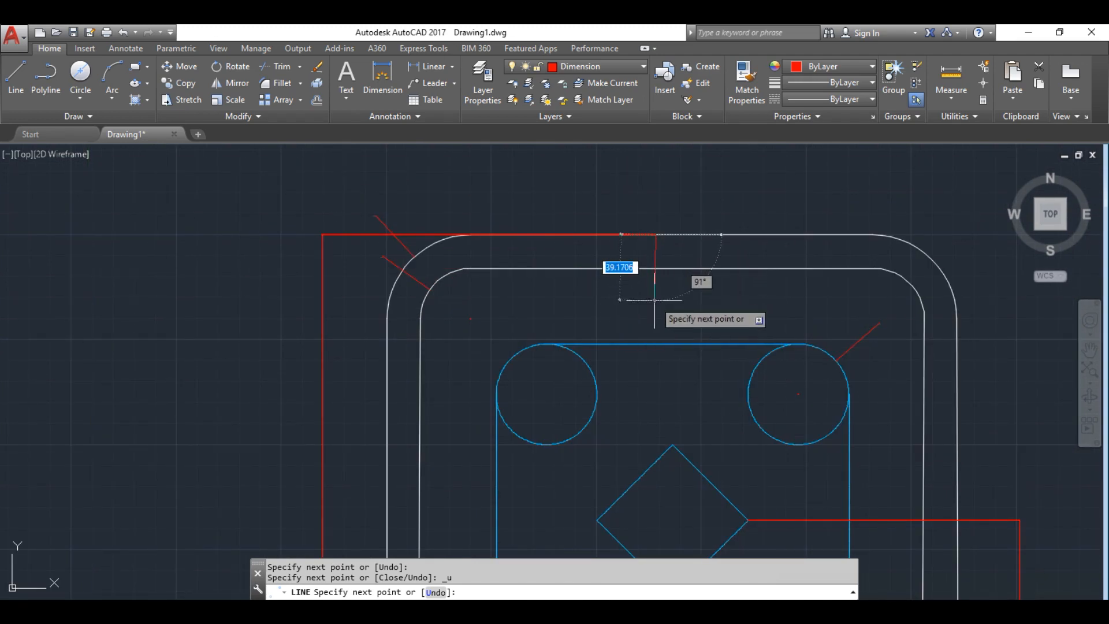
left_click(655, 300)
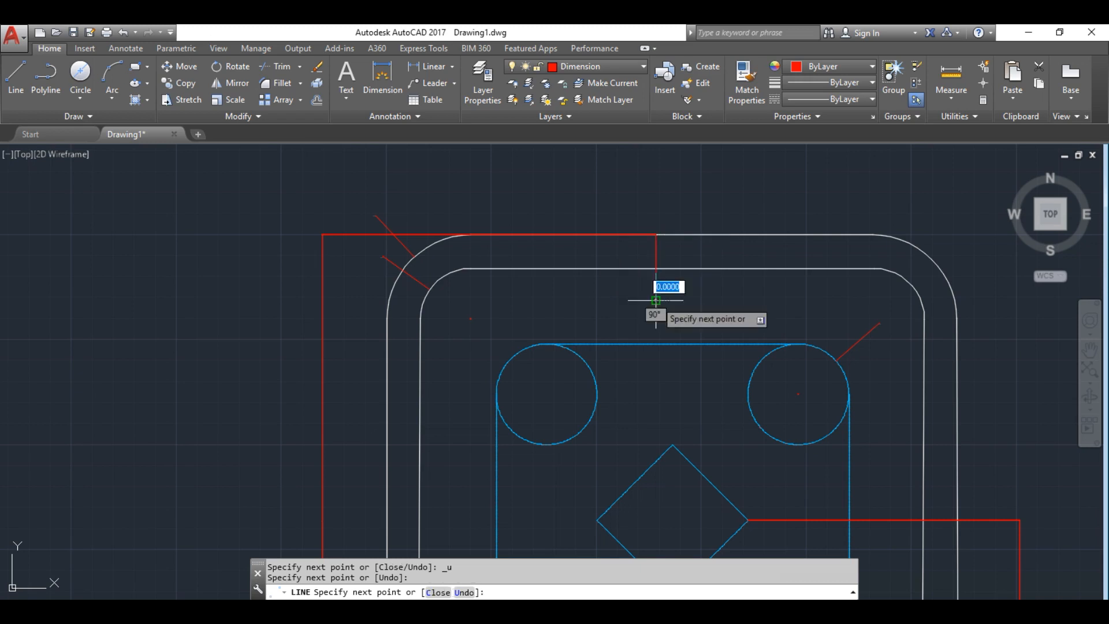
key("Escape")
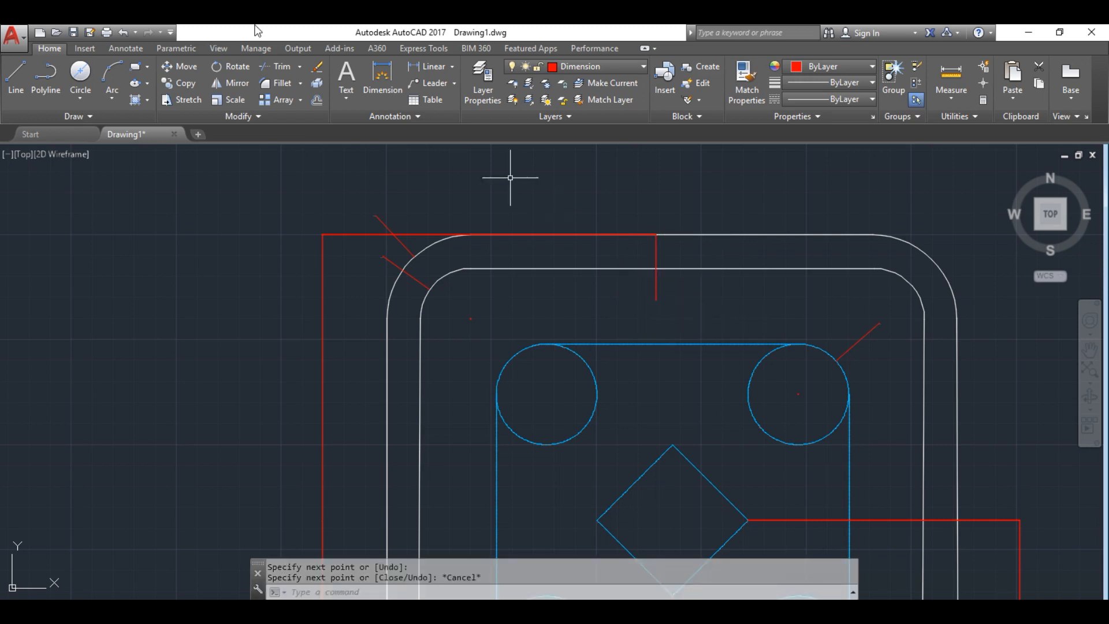
Add a vertical linear dimension between the top edges of the outer and inner squares, placing it just left of the vertical helper line
left_click(453, 67)
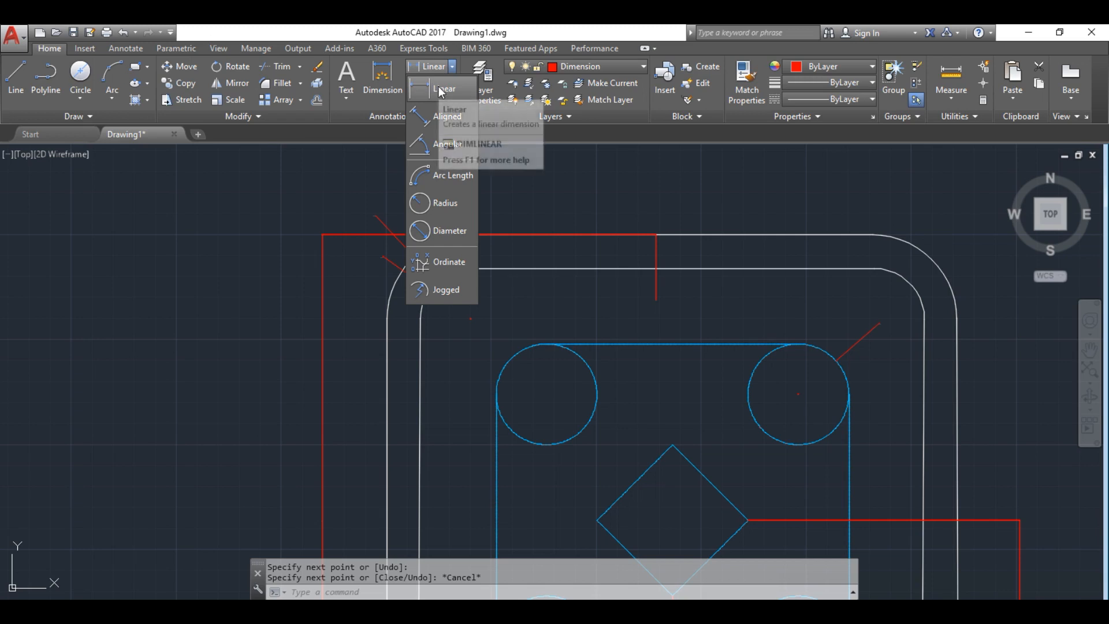
left_click(439, 90)
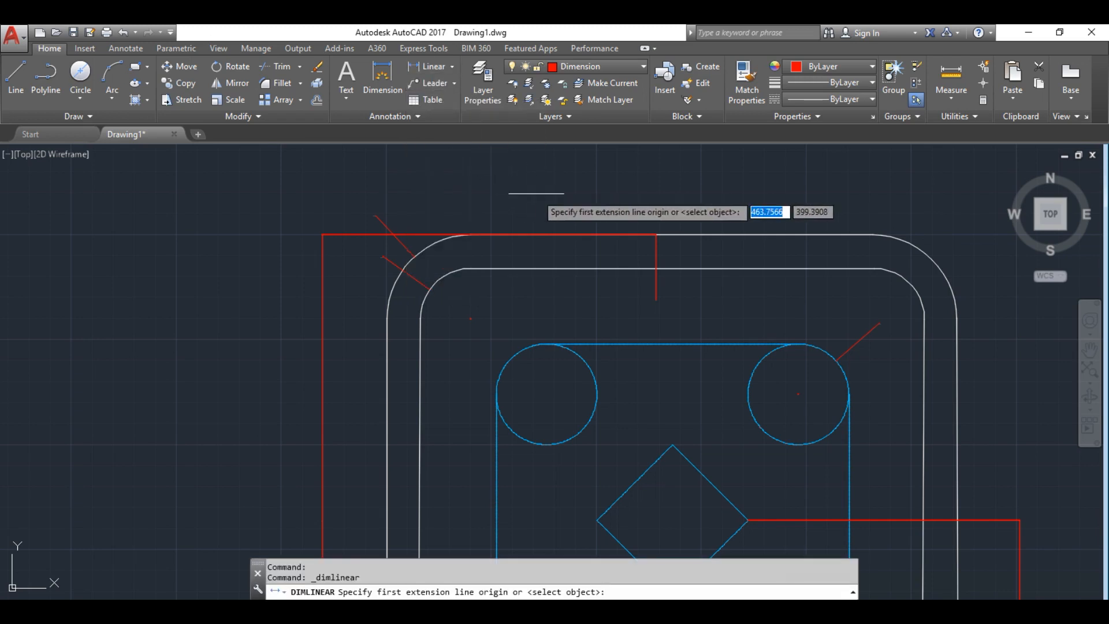
left_click(657, 234)
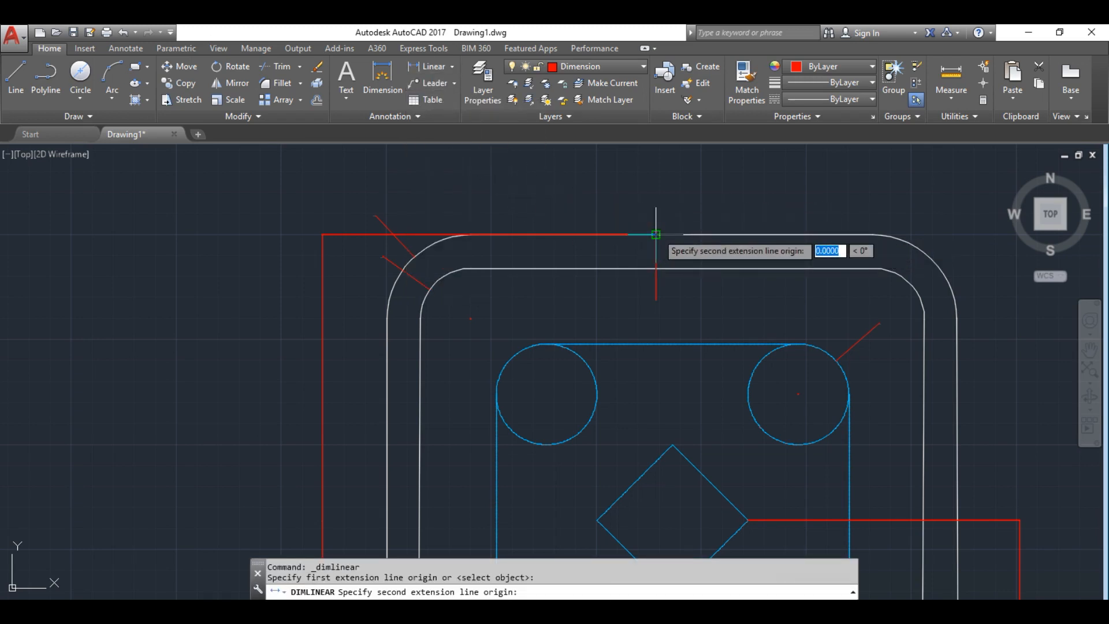
left_click(656, 268)
scroll(655, 252, "up", 2)
scroll(655, 252, "up", 4)
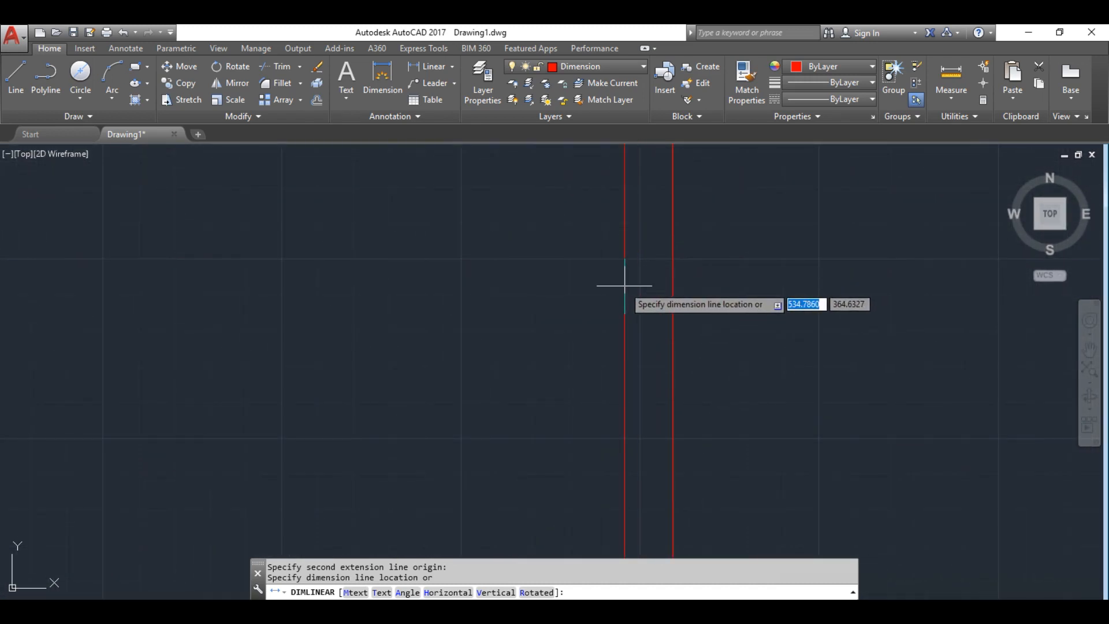
left_click(589, 293)
scroll(627, 248, "down", 5)
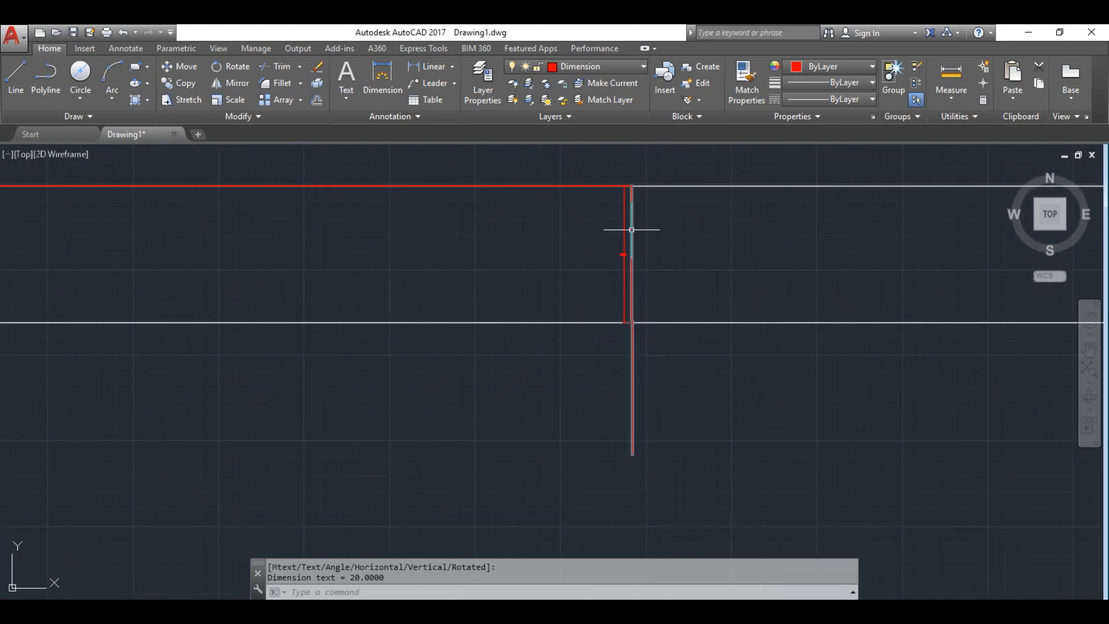
Delete the vertical and horizontal helper lines at the top edge, keeping the linear dimension between the two squares
left_click(634, 229)
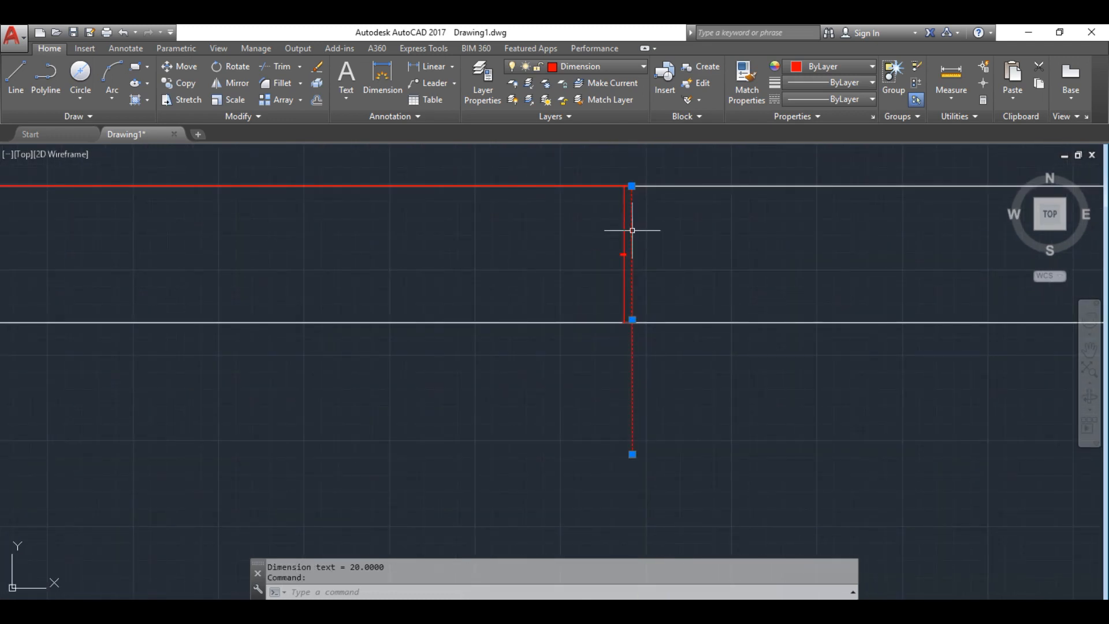
left_click(613, 186)
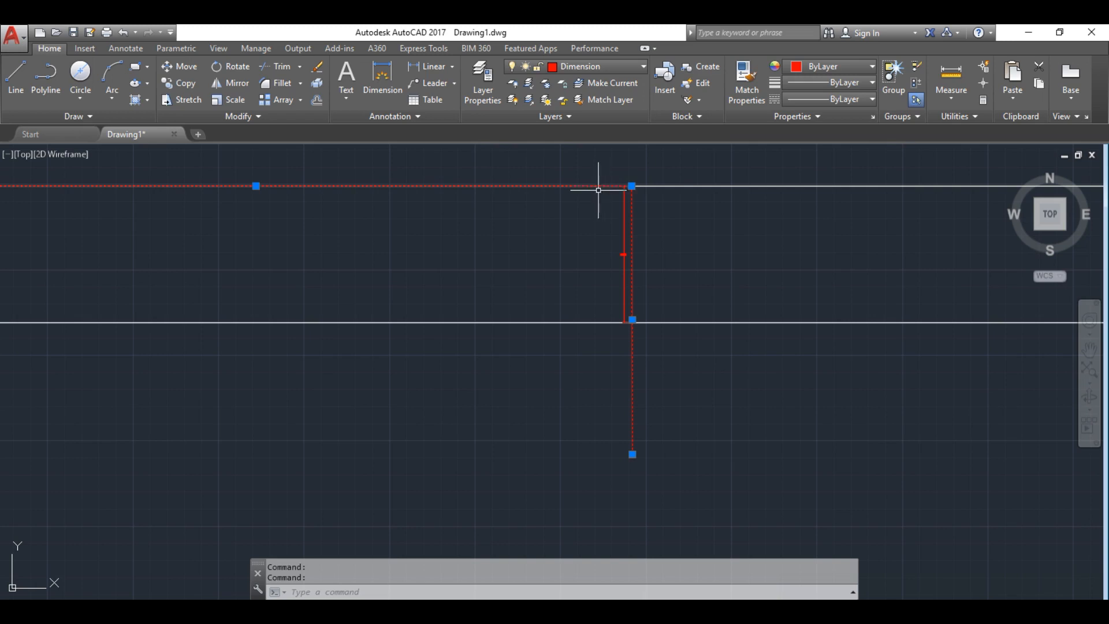
key("Delete")
scroll(635, 253, "up", 6)
scroll(700, 246, "down", 5)
scroll(742, 218, "down", 5)
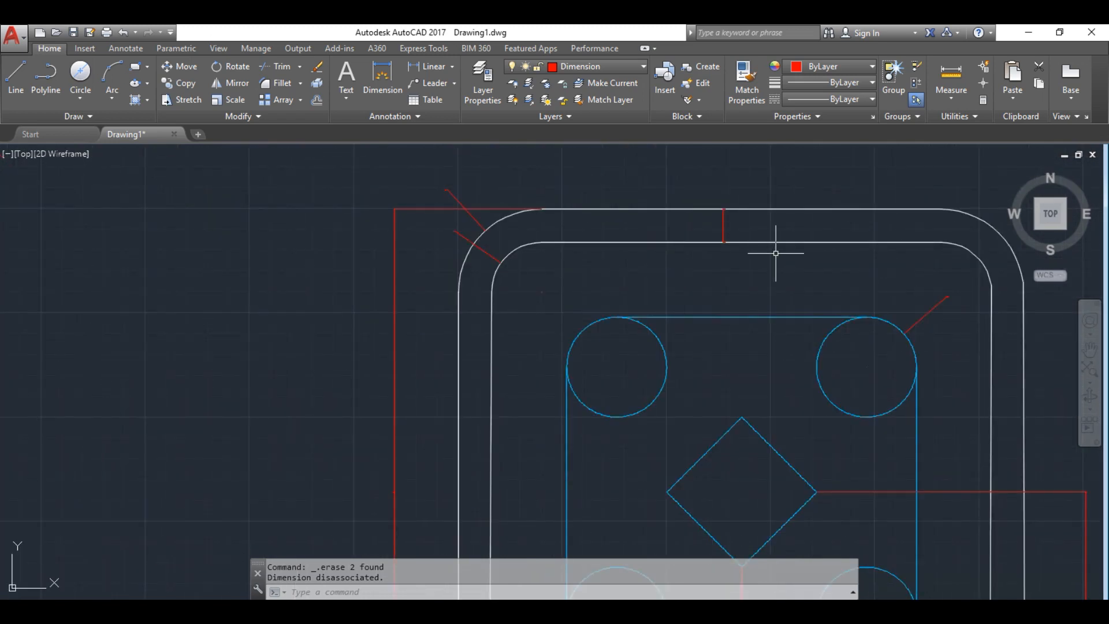
scroll(775, 251, "down", 2)
scroll(789, 294, "down", 2)
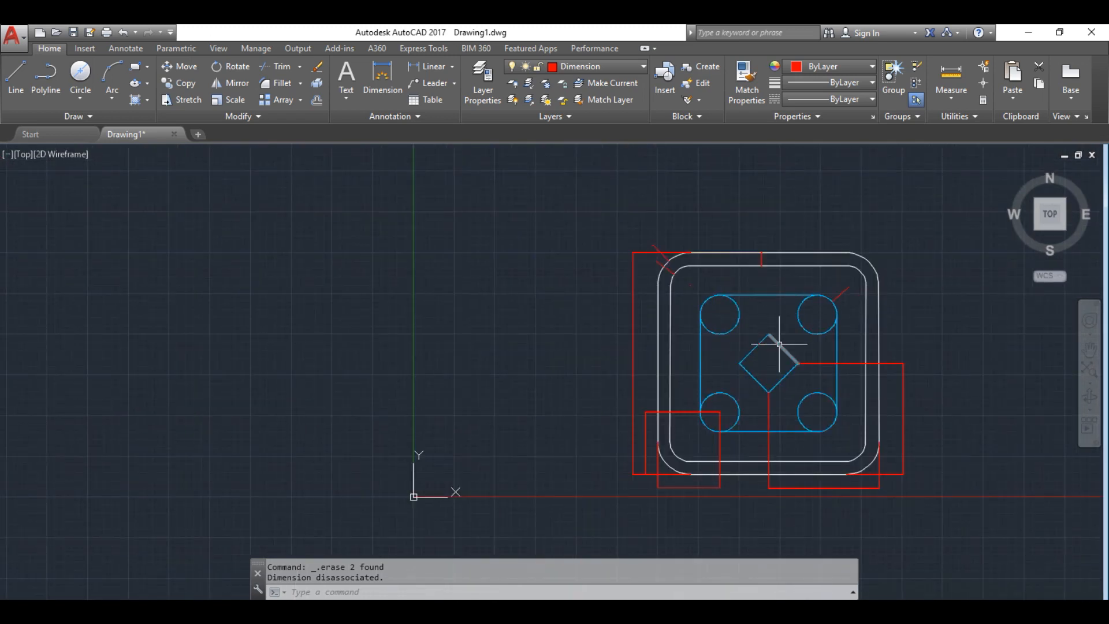
scroll(779, 341, "up", 2)
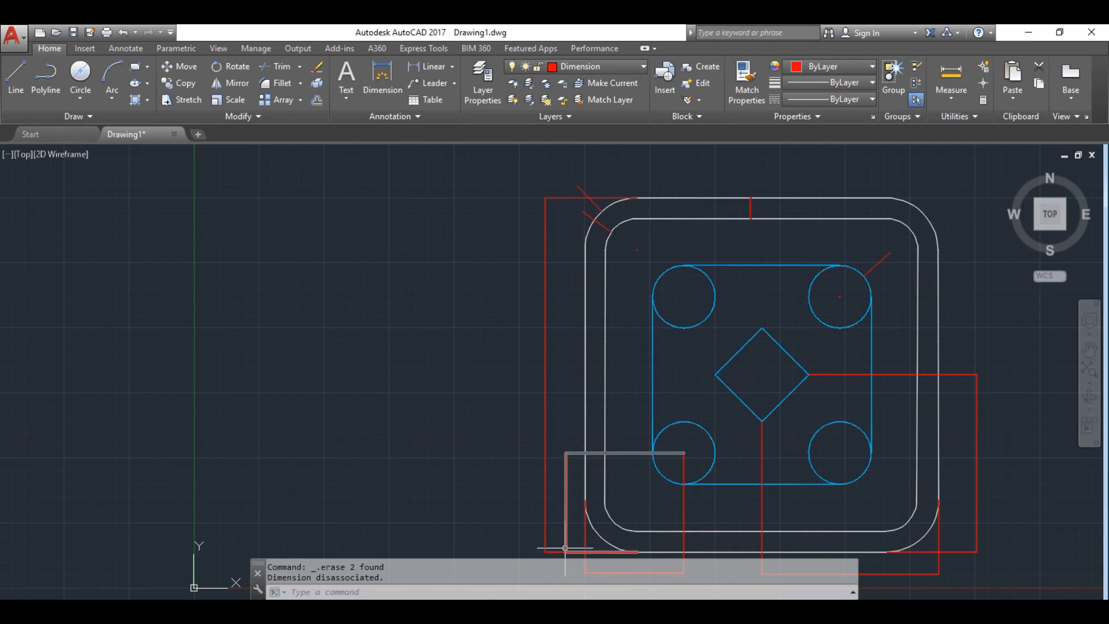
After checking the hatching requirement in 2017nov.pdf, make Construction the current layer in AutoCAD and close the layer manager
mouse_move(428, 599)
left_click(428, 572)
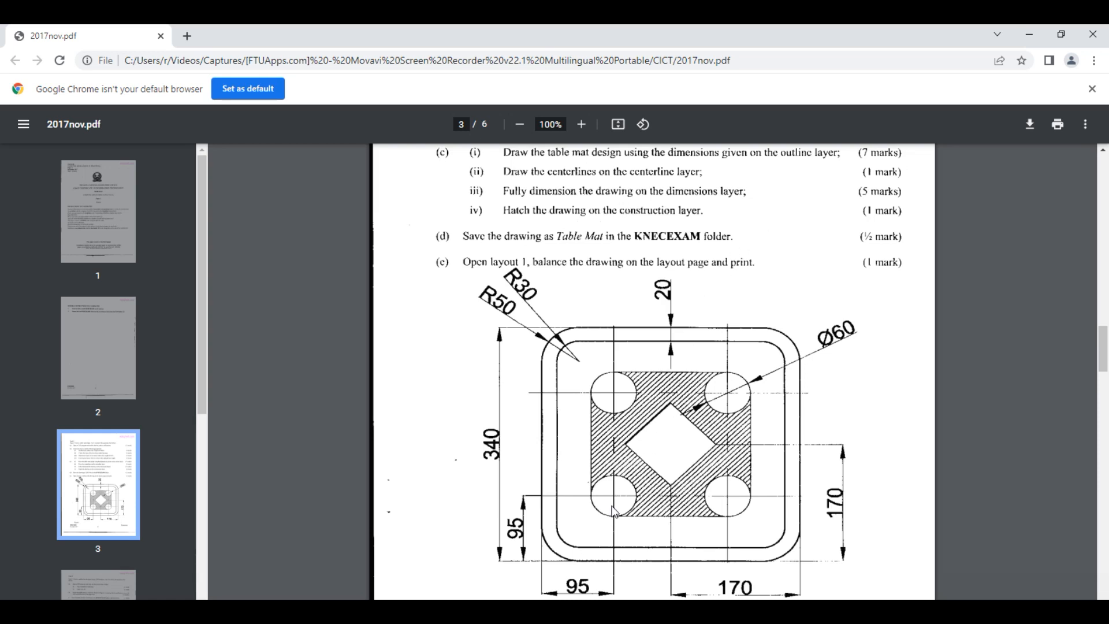
mouse_move(492, 611)
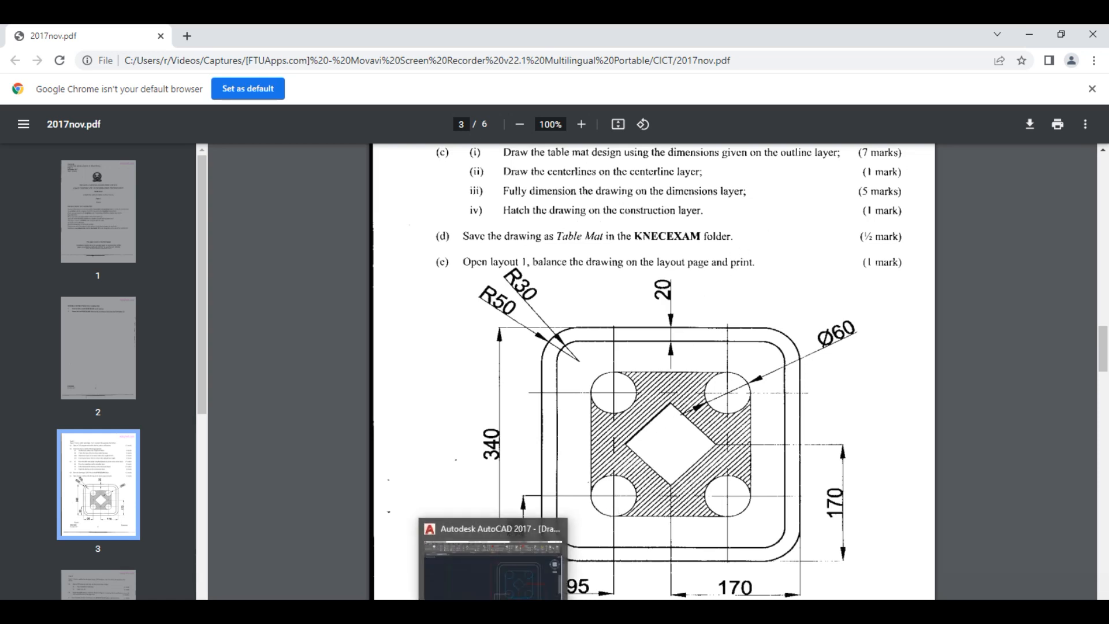
left_click(493, 611)
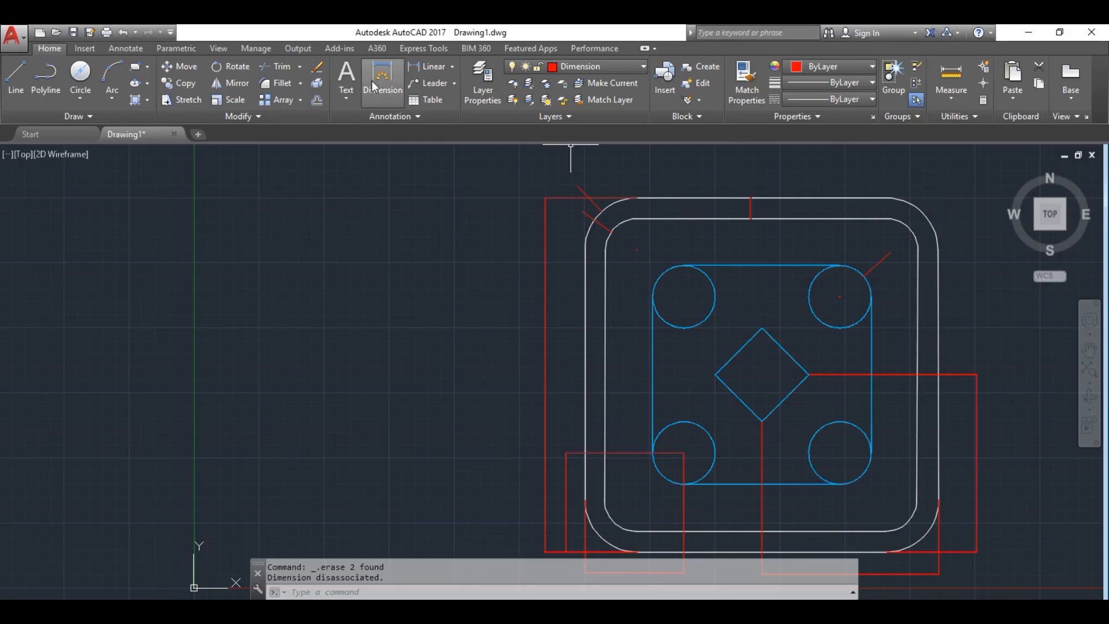
left_click(484, 88)
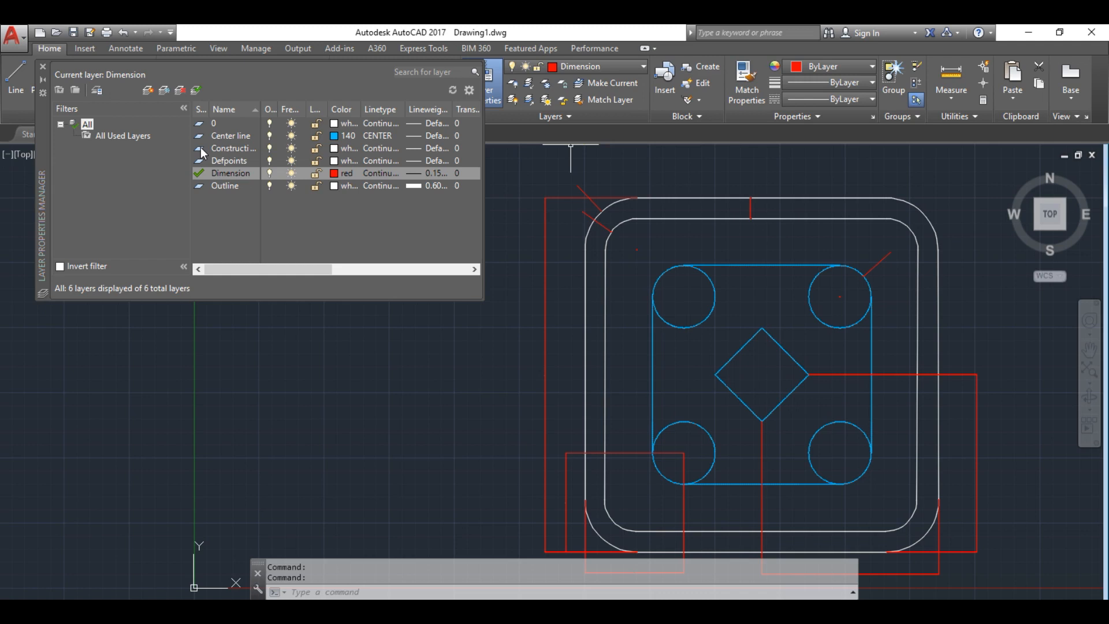
double_click(200, 149)
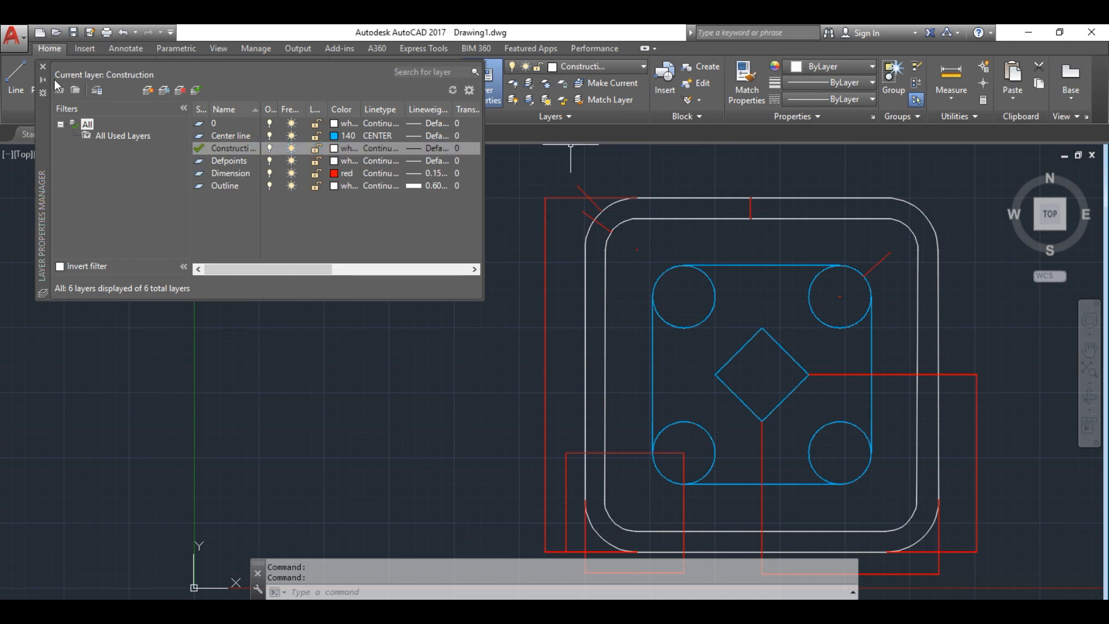
left_click(43, 67)
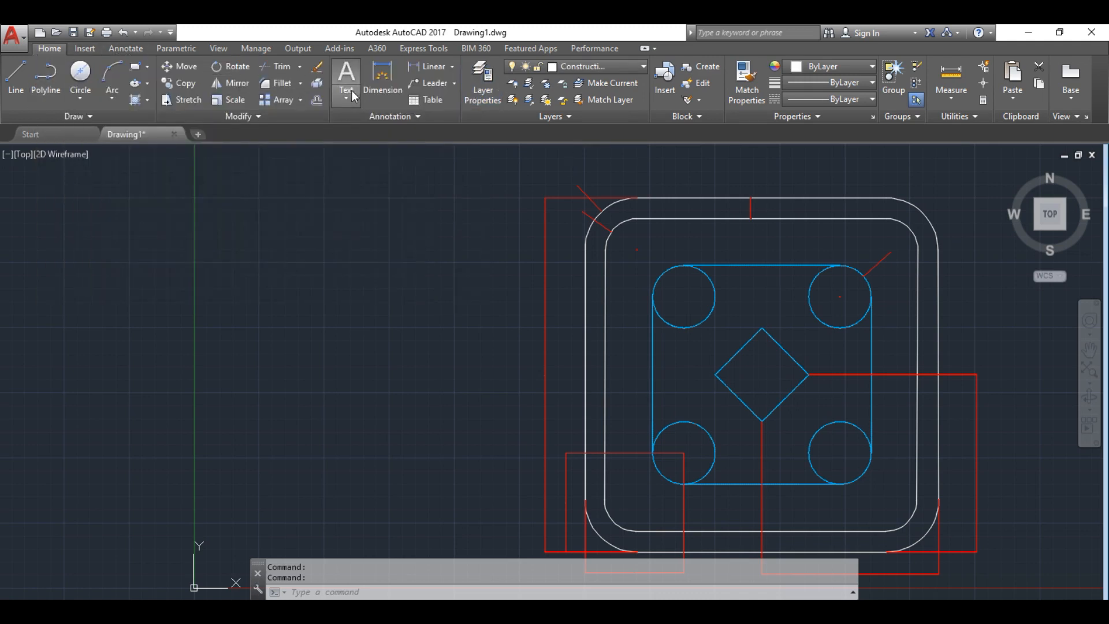
Hatch the area inside the blue rounded square, around the four circles and the diamond, with the GOST ground pattern at scale 1
left_click(148, 100)
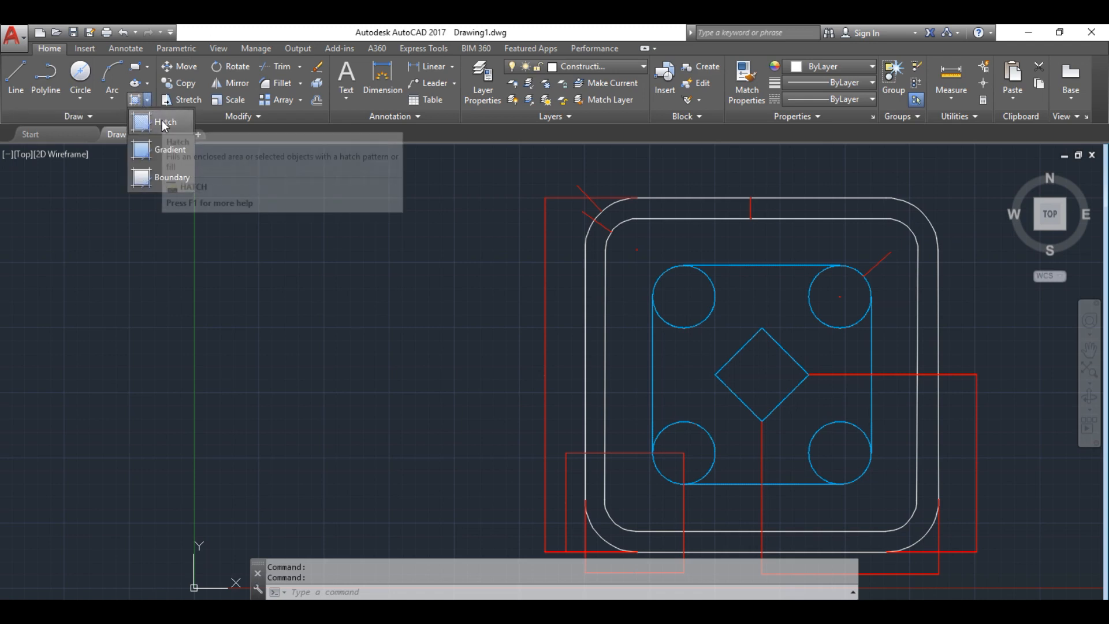
left_click(162, 120)
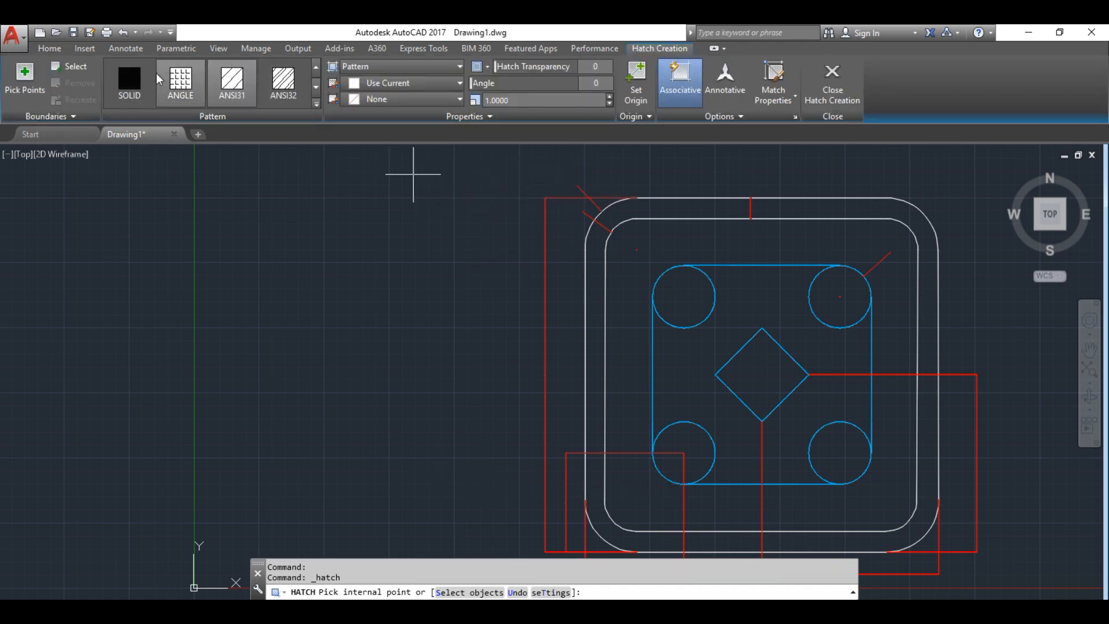
left_click(317, 104)
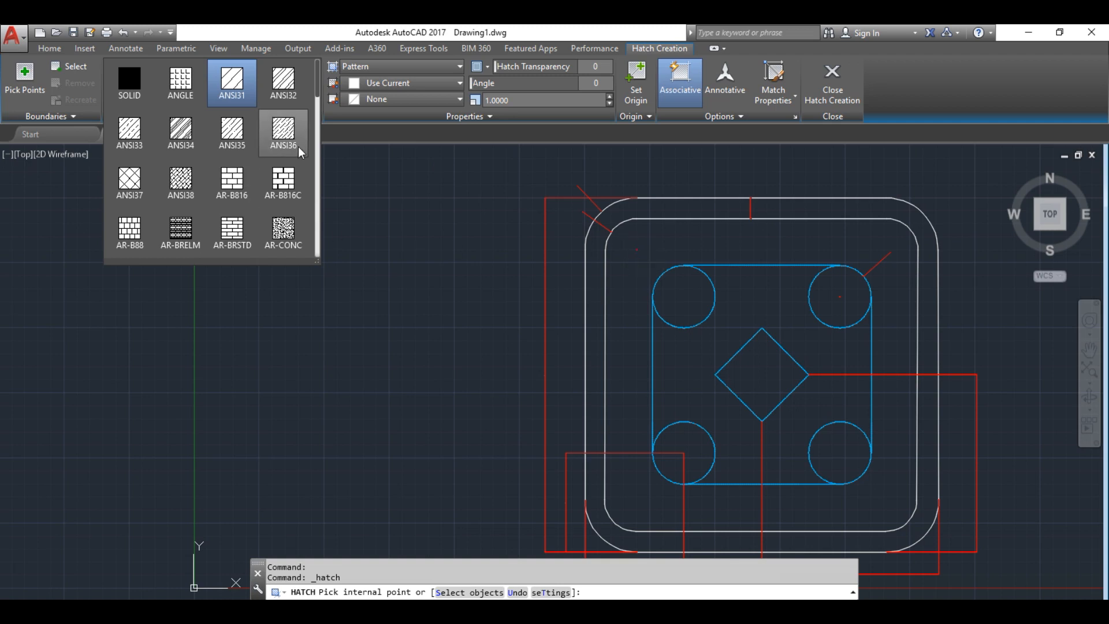
scroll(267, 196, "down", 2)
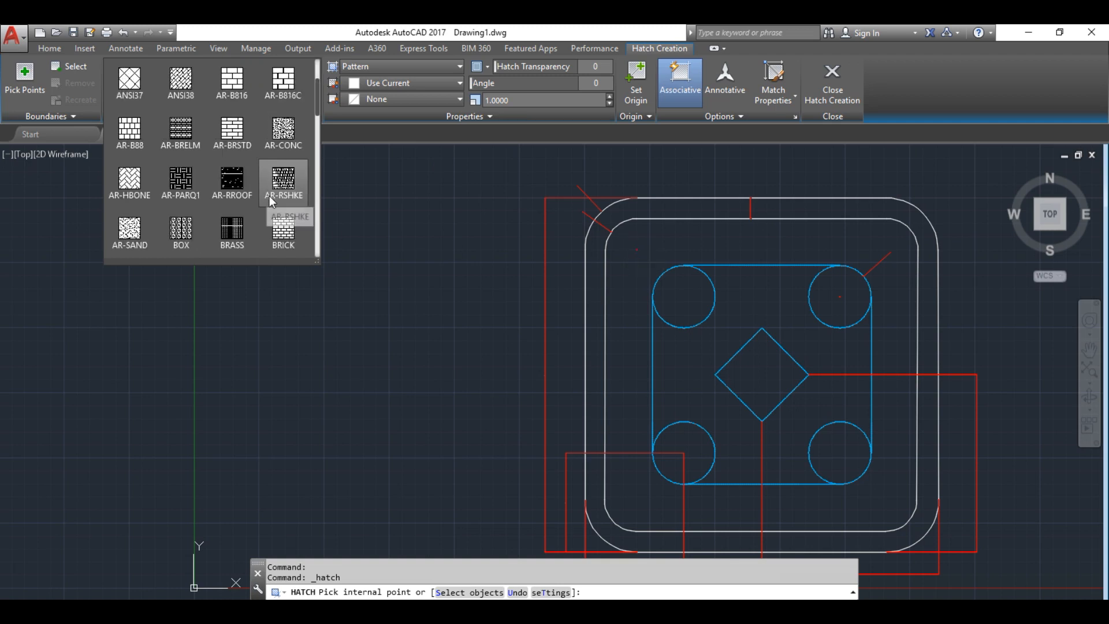
scroll(269, 196, "down", 2)
scroll(269, 197, "down", 2)
scroll(271, 206, "down", 1)
scroll(271, 206, "up", 1)
left_click(288, 196)
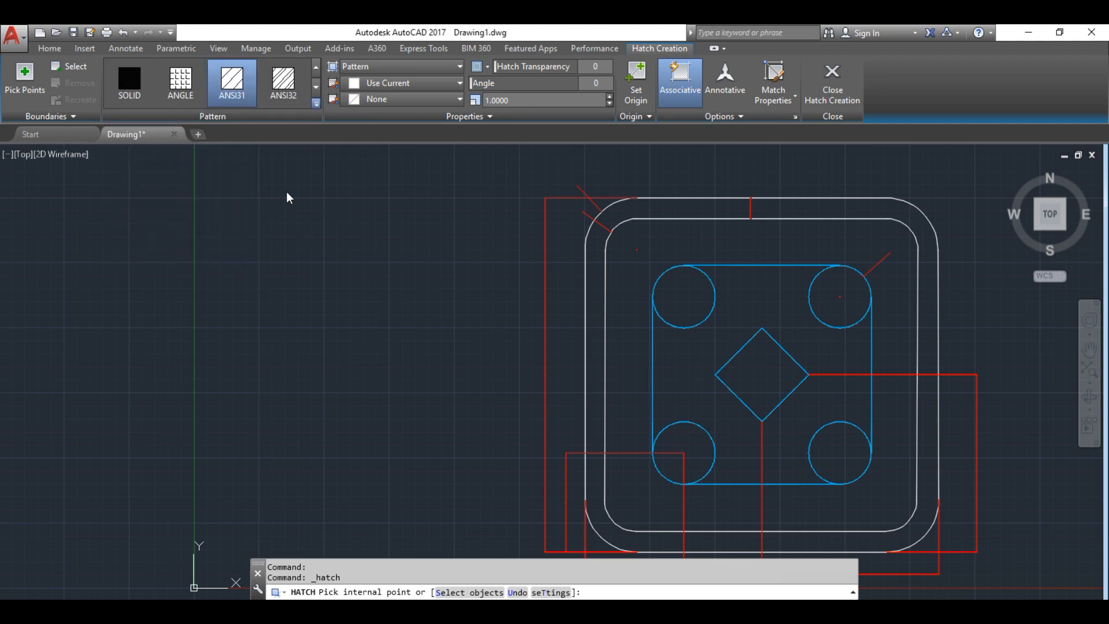
left_click(754, 295)
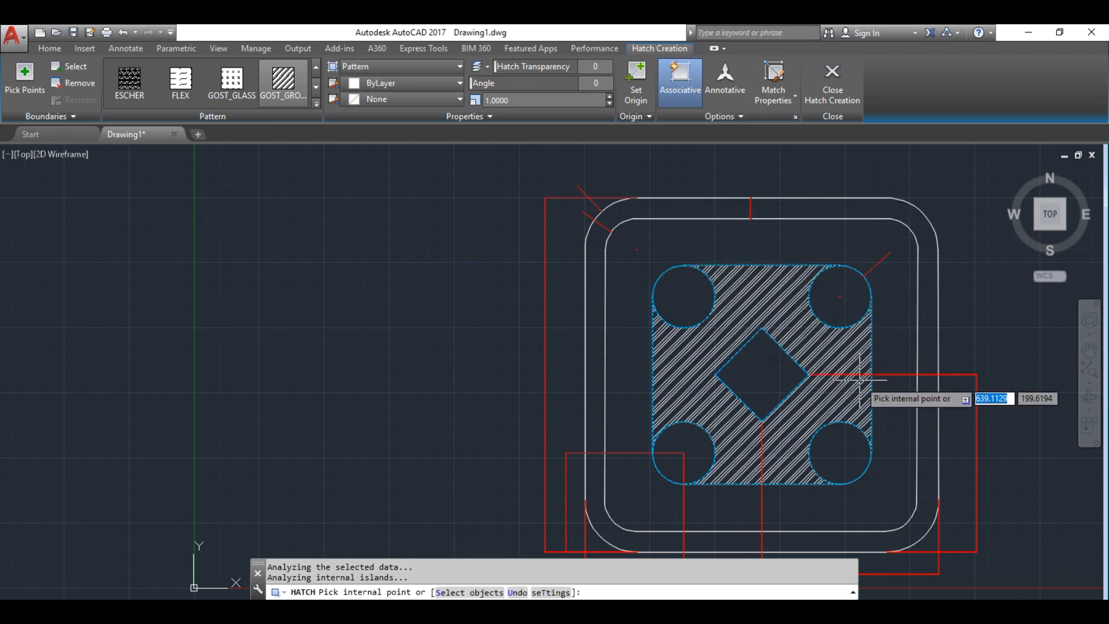
scroll(860, 379, "down", 3)
scroll(856, 392, "up", 2)
scroll(855, 390, "up", 2)
scroll(855, 390, "up", 2)
scroll(855, 390, "down", 2)
scroll(854, 390, "down", 2)
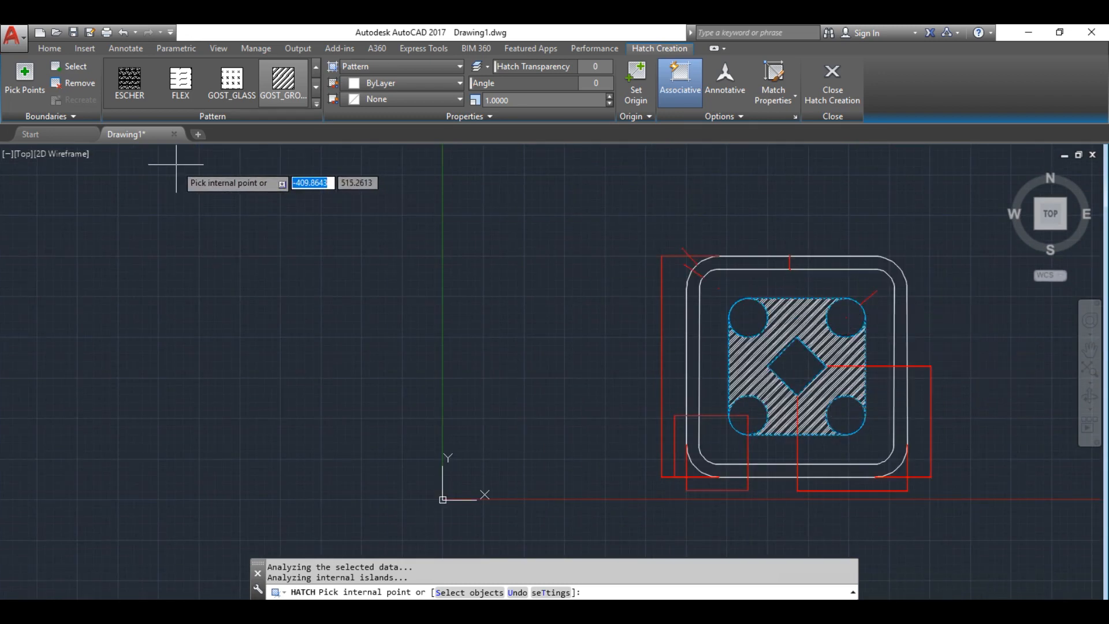
key("Escape")
Move the whole table mat drawing with its dimensions and hatch diagonally up and to the right, farther from the origin
mouse_move(924, 213)
left_mouse_down()
mouse_move(607, 235)
mouse_move(855, 512)
mouse_move(1047, 503)
left_mouse_up()
left_click(180, 67)
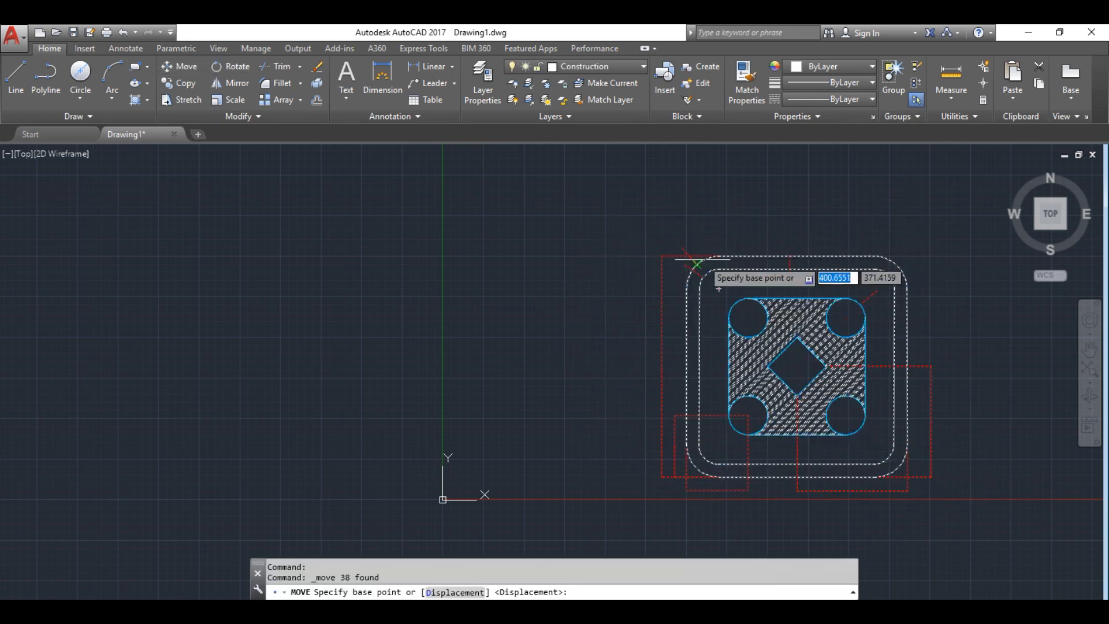
left_click(768, 337)
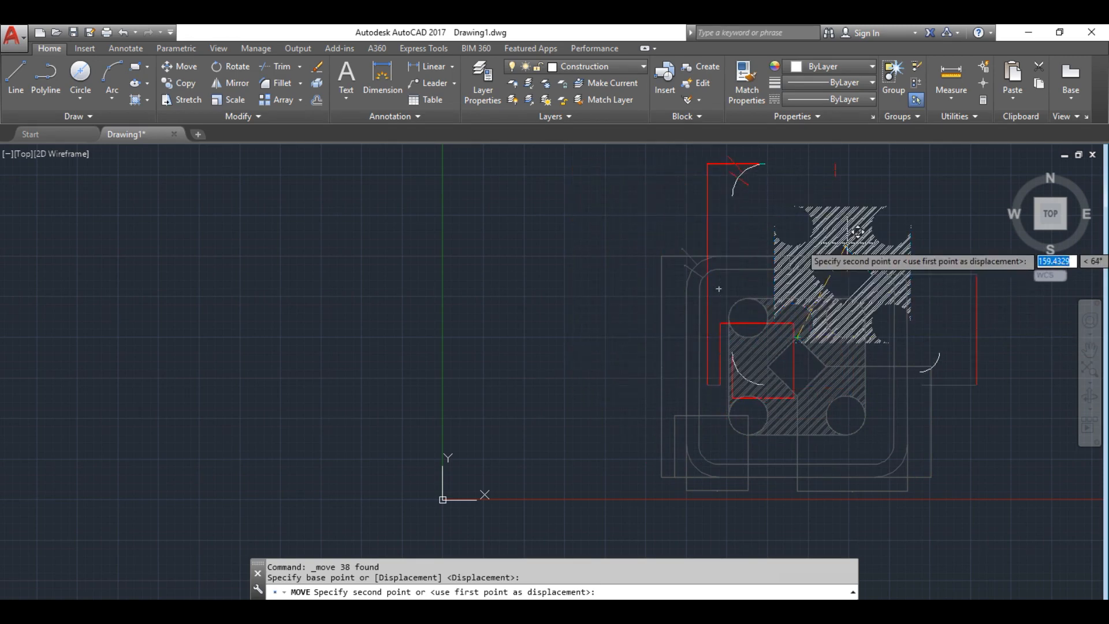
left_click(871, 229)
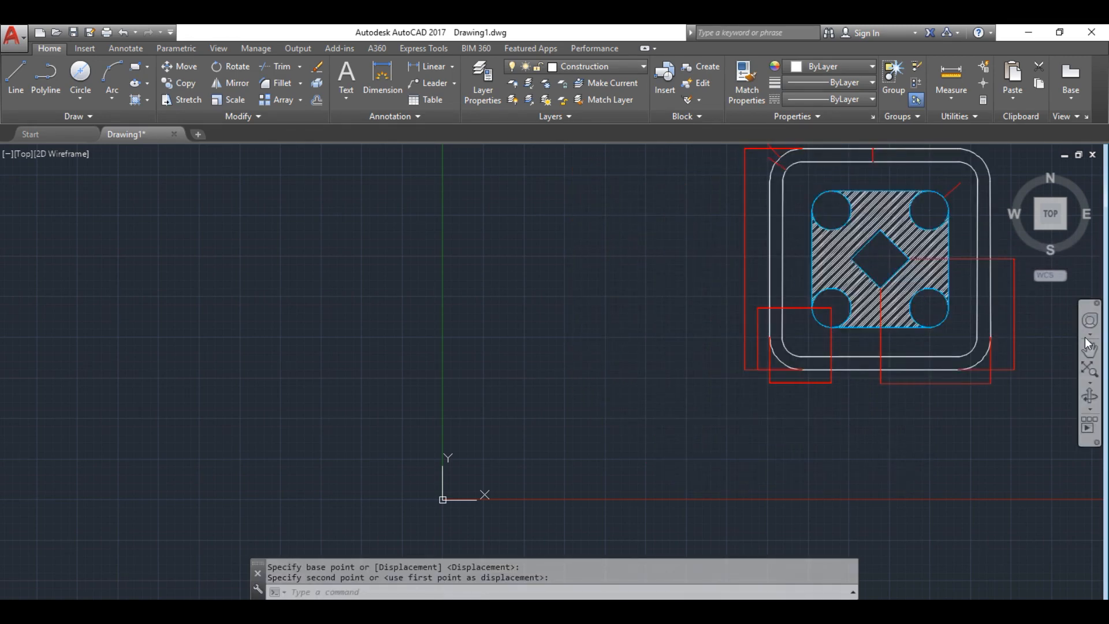
scroll(1039, 349, "up", 2)
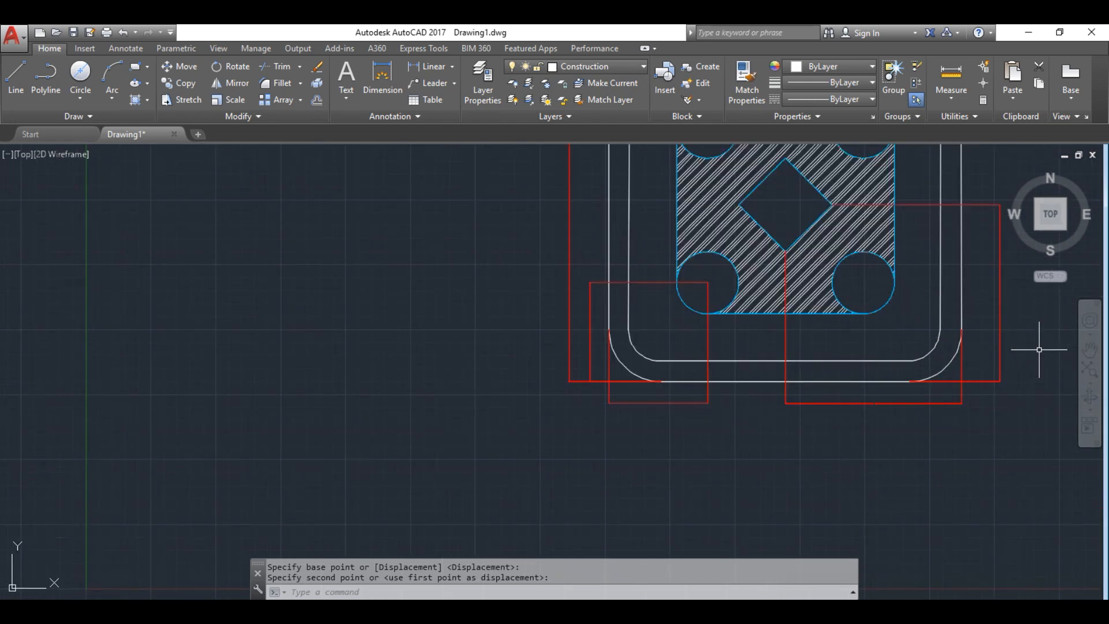
left_click(1089, 350)
mouse_move(1038, 318)
left_mouse_down()
mouse_move(996, 342)
mouse_move(920, 314)
mouse_move(931, 339)
mouse_move(854, 460)
left_mouse_up()
scroll(855, 459, "up", 2)
scroll(852, 456, "down", 2)
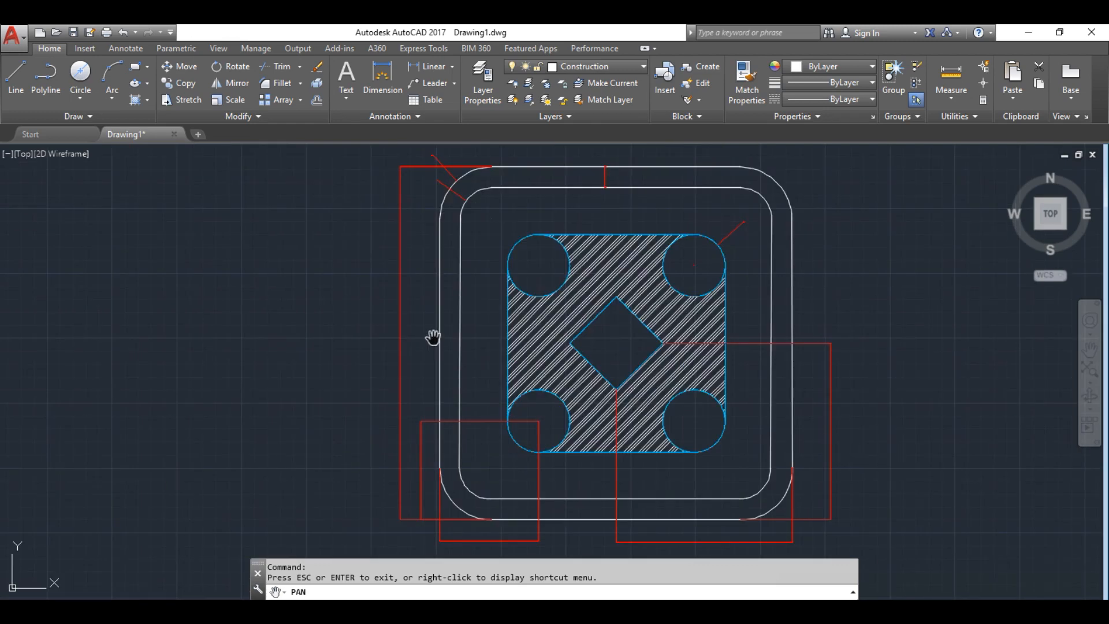
key("Escape")
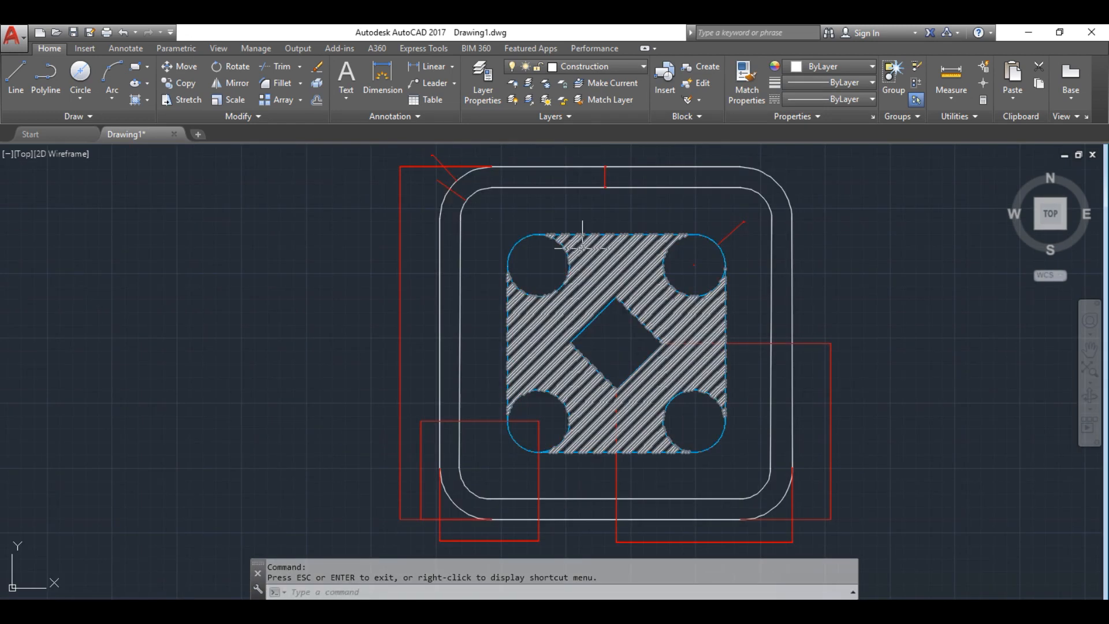
After checking the saving instruction in 2017nov.pdf in Chrome, save the AutoCAD drawing as table mat in the Documents folder
key("alt+Tab")
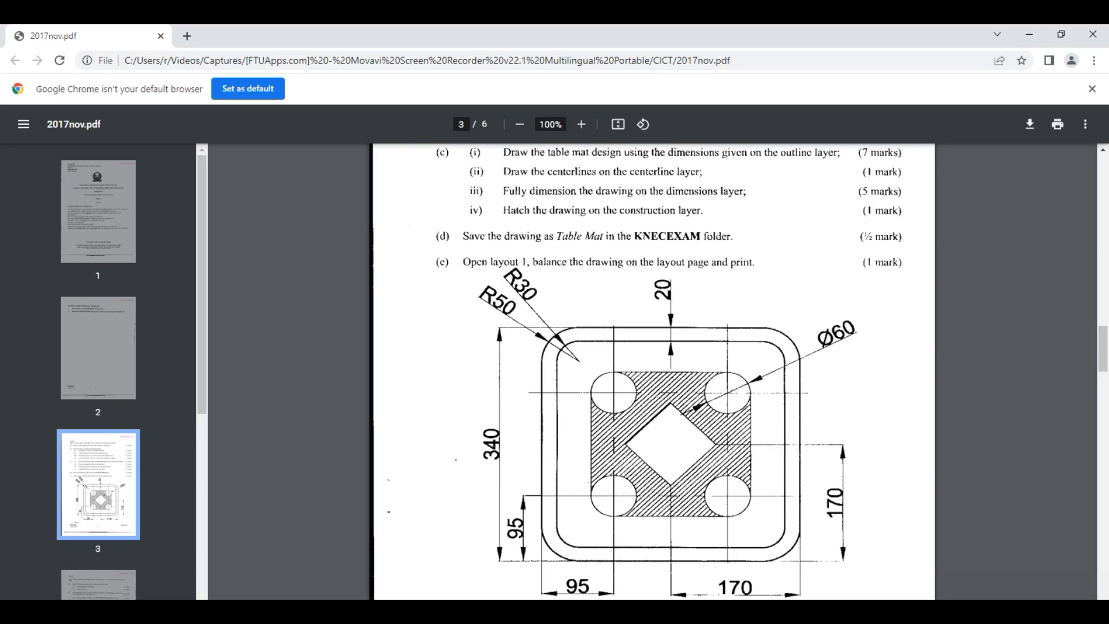
scroll(597, 528, "down", 5)
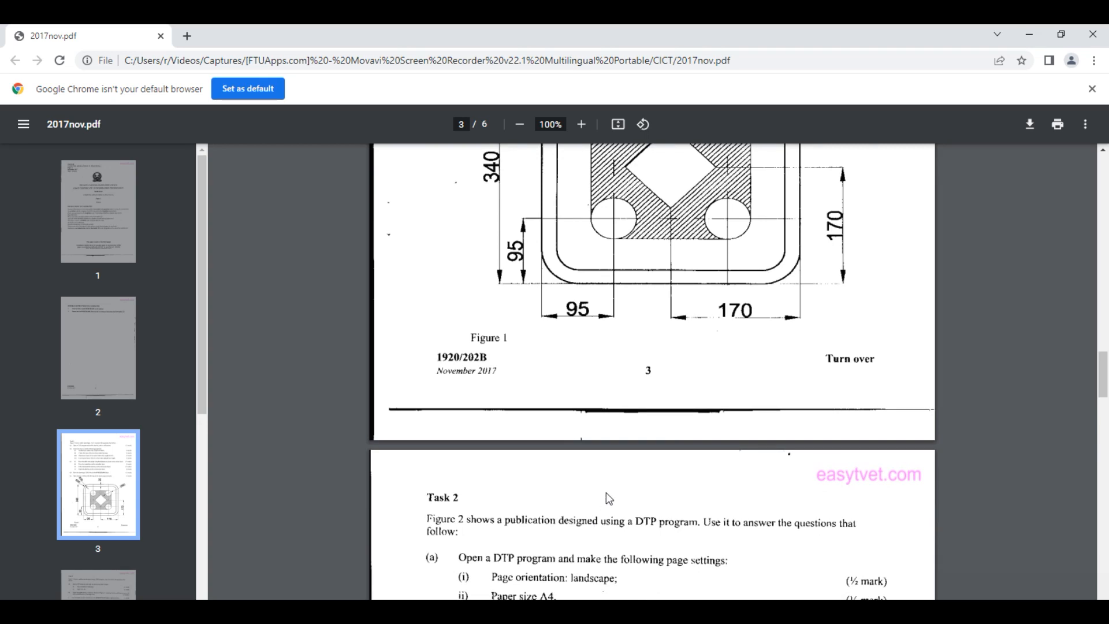
scroll(604, 497, "up", 6)
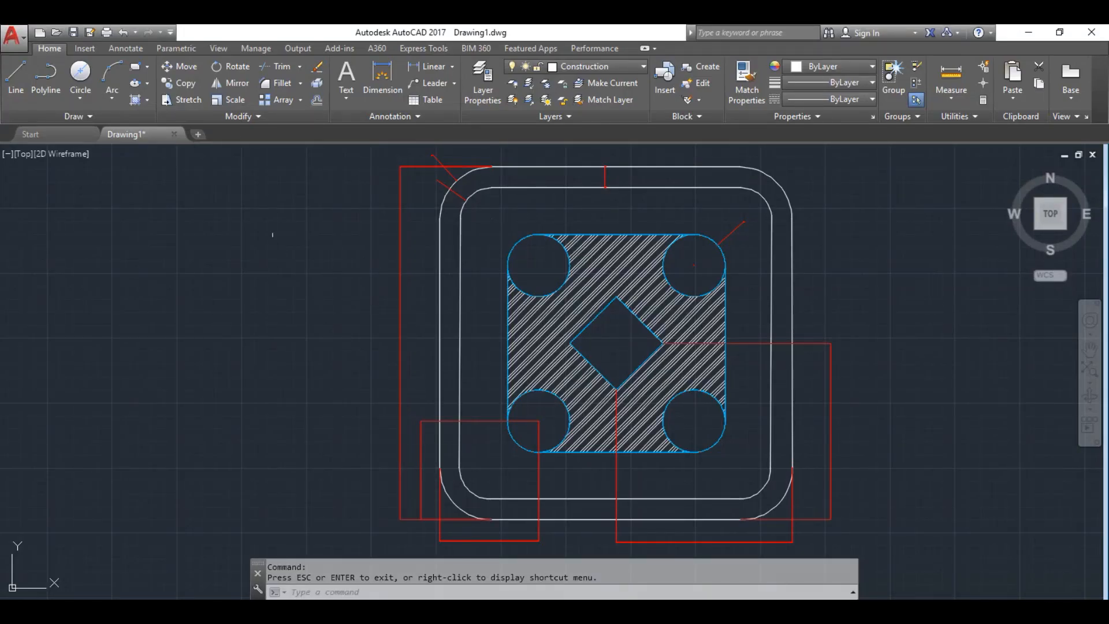
left_click(12, 36)
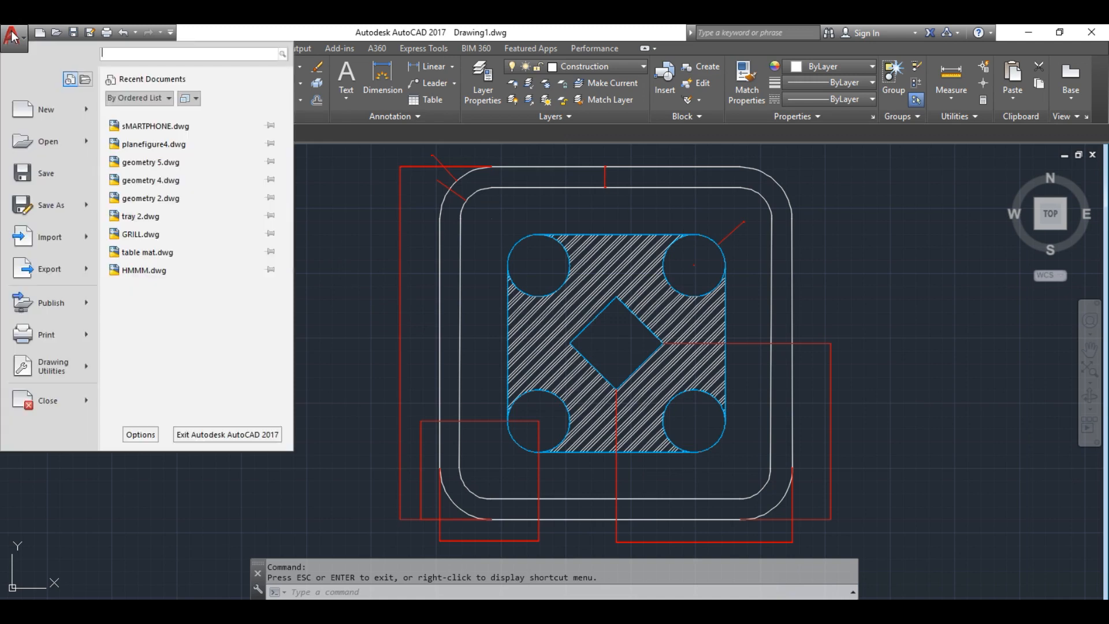
left_click(60, 207)
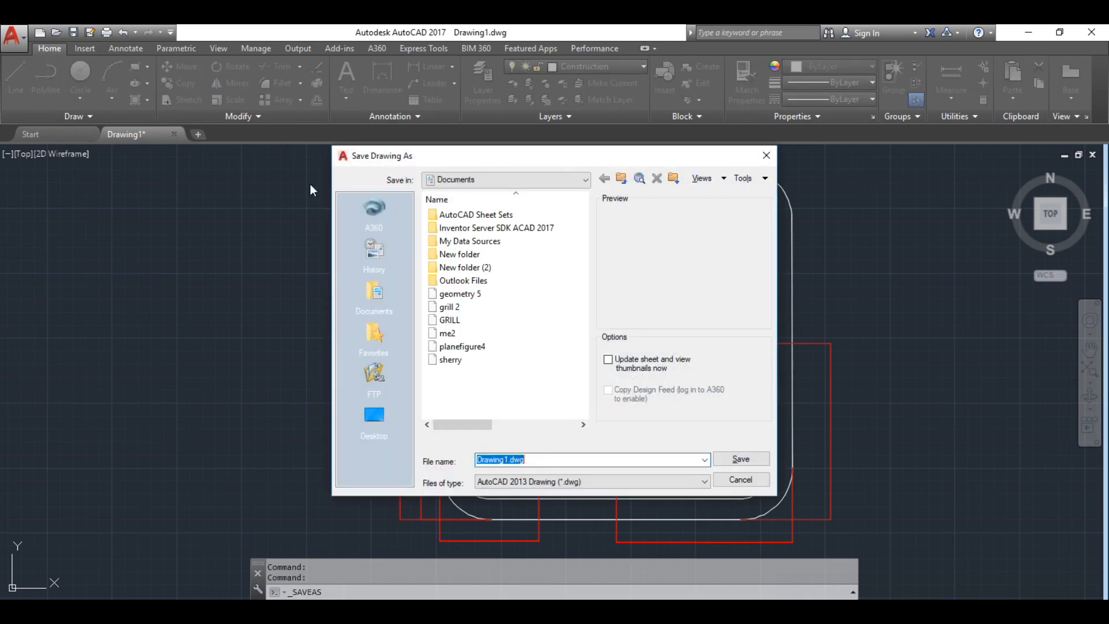
left_click_drag(535, 458, 414, 465)
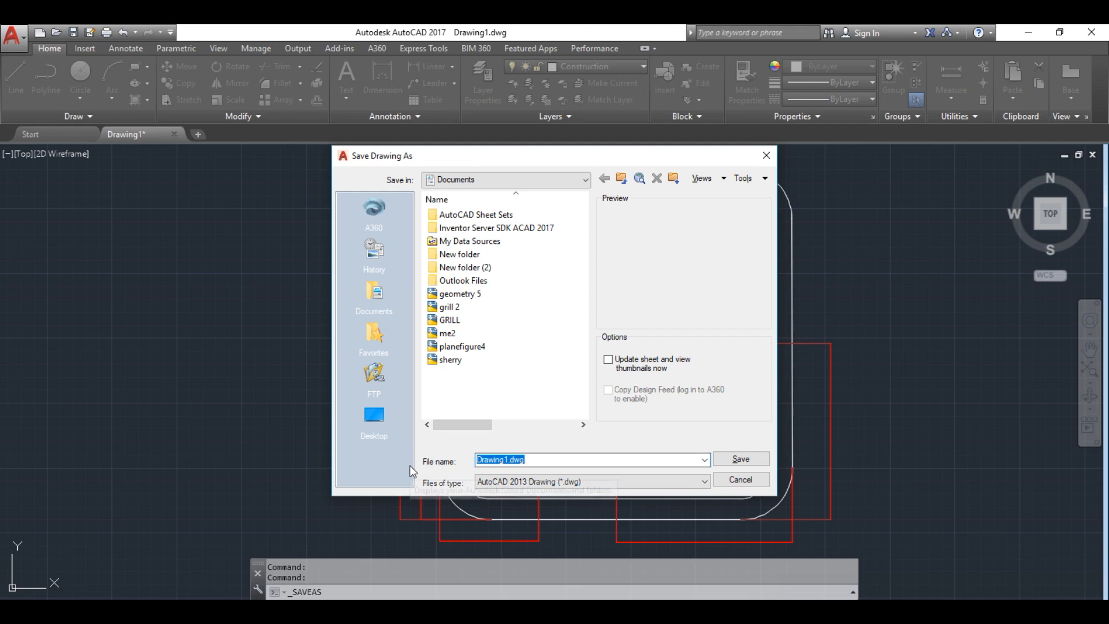
key("alt+Tab")
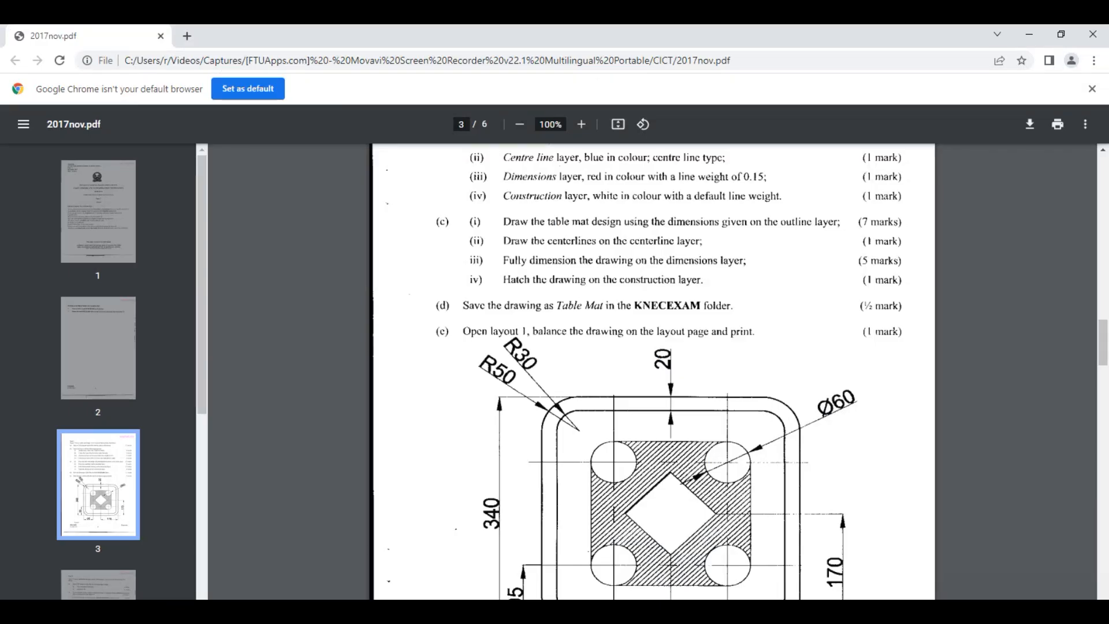
key("alt+Tab")
type("ta")
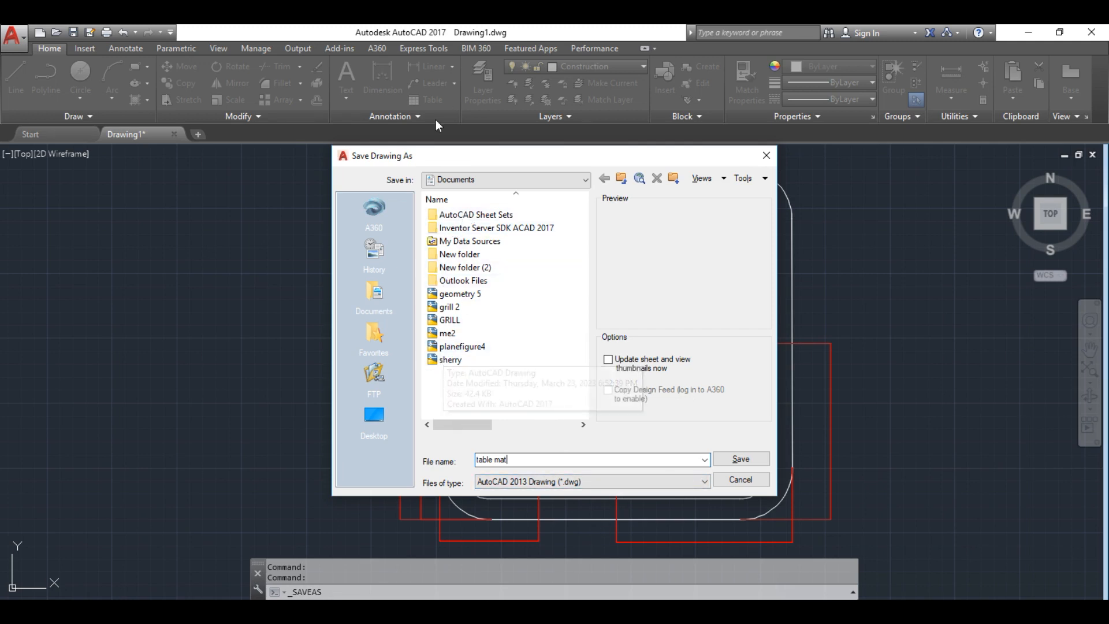
left_click(742, 459)
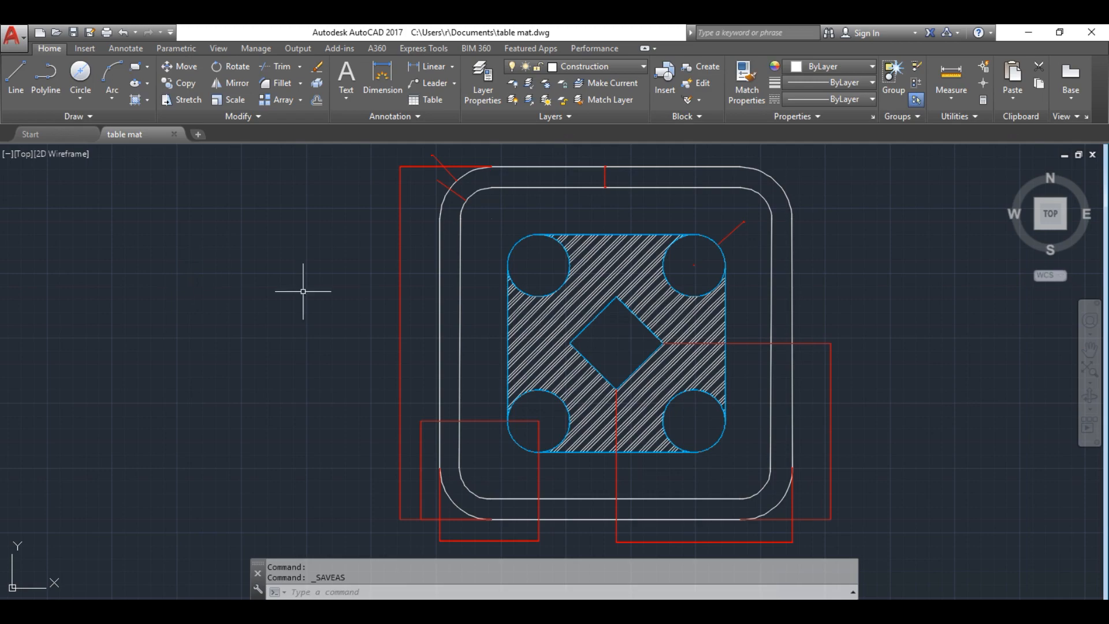
After reading the layout instruction in 2017nov.pdf in Chrome, switch the AutoCAD drawing from model space to the Layout2 sheet
key("alt+Tab")
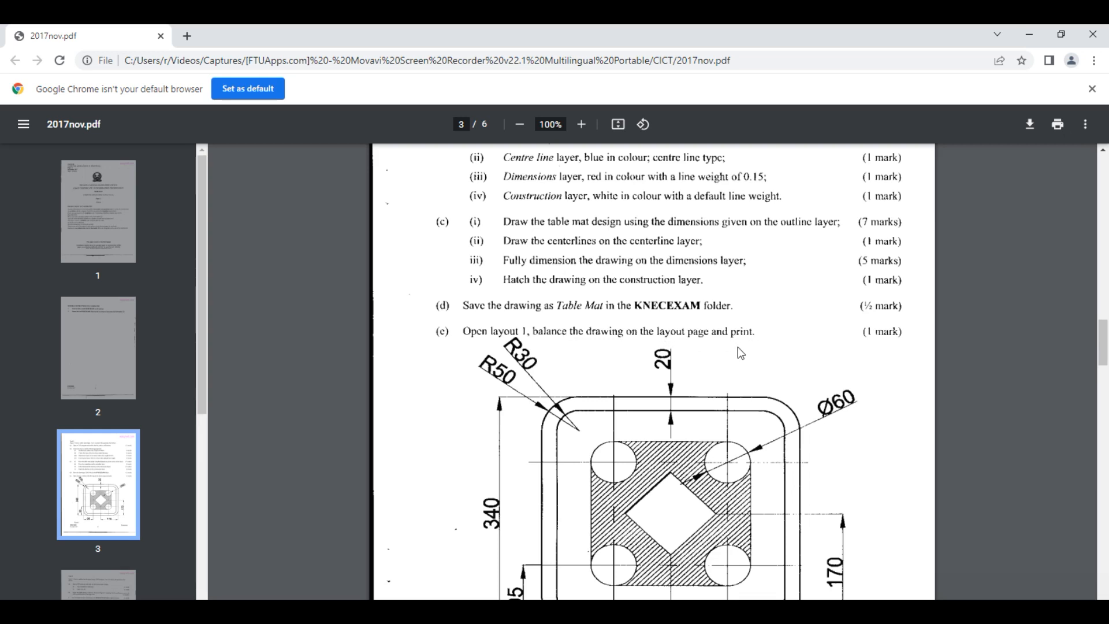
key("alt+Tab")
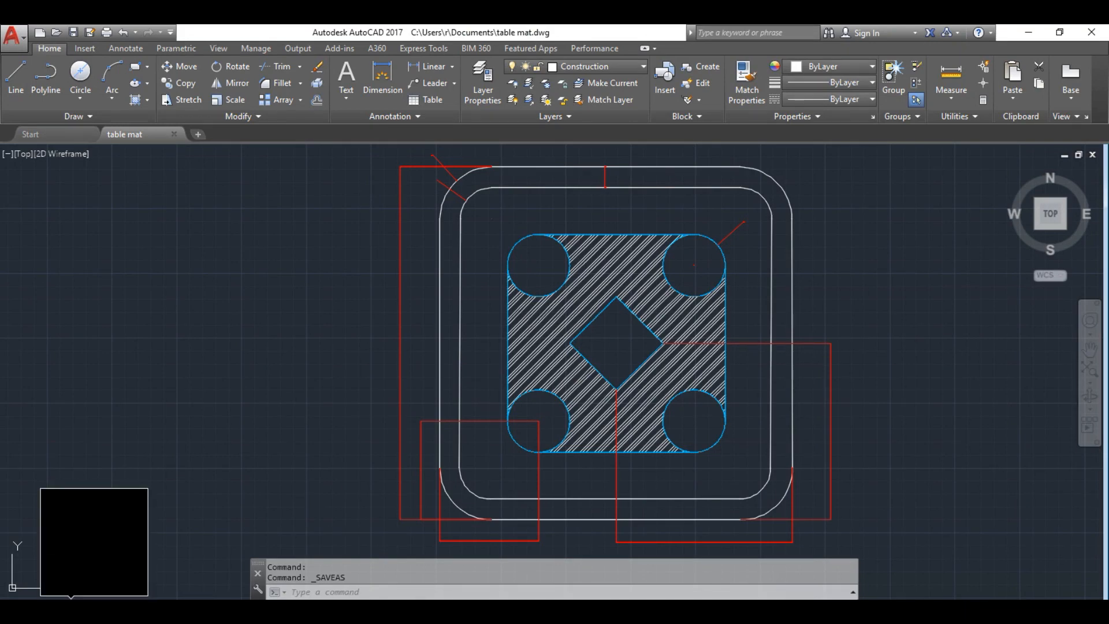
left_click(71, 605)
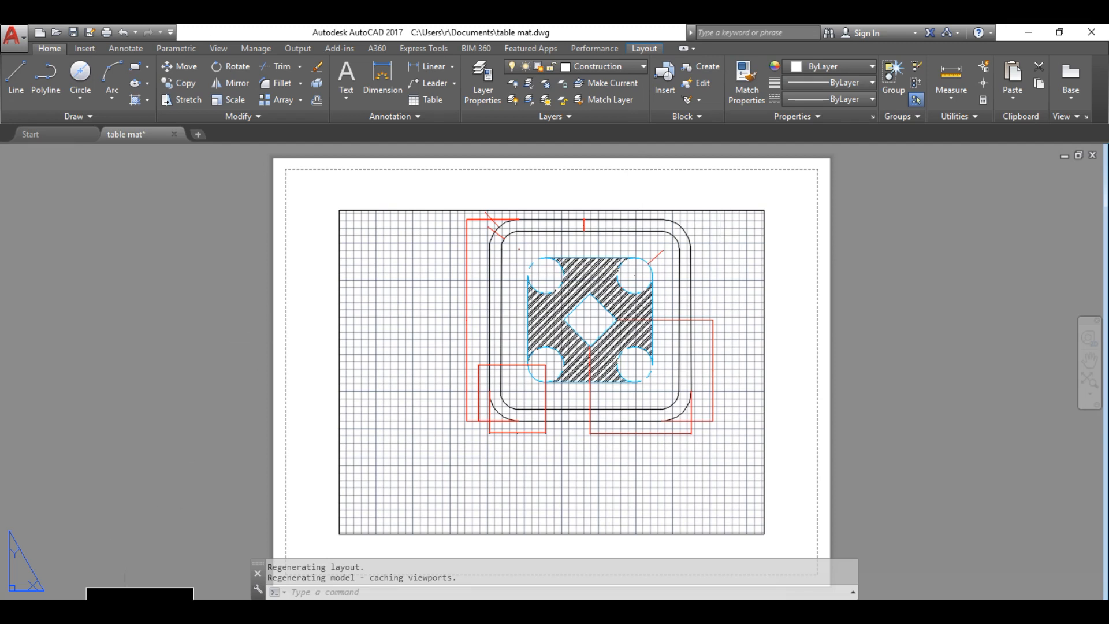
left_click(117, 605)
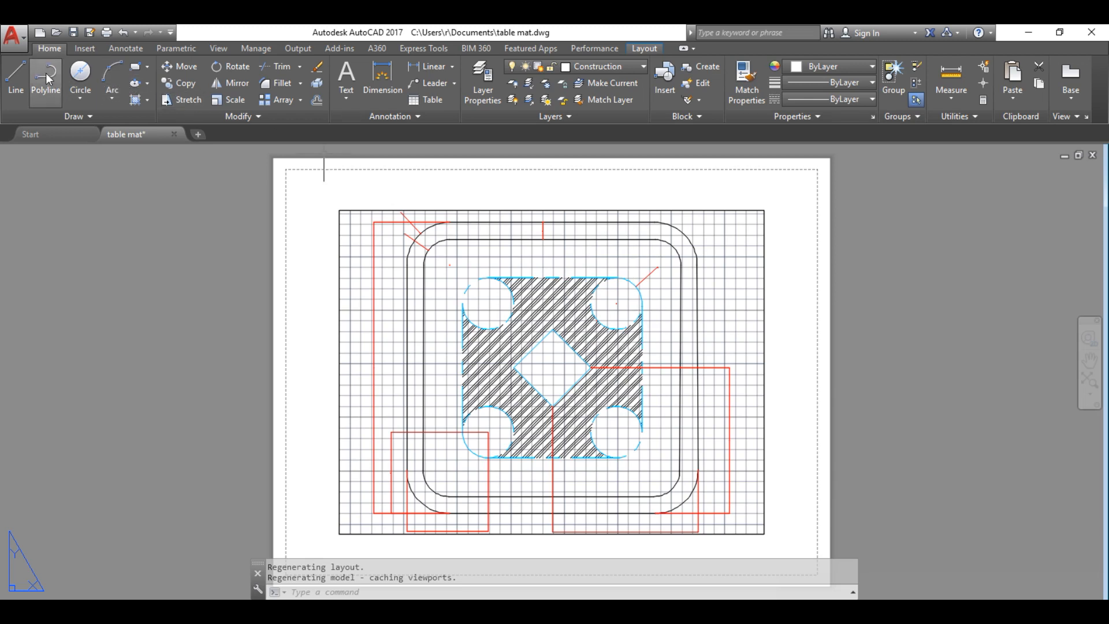
Export the current layout as a PDF named table mat in the Documents folder
left_click(14, 37)
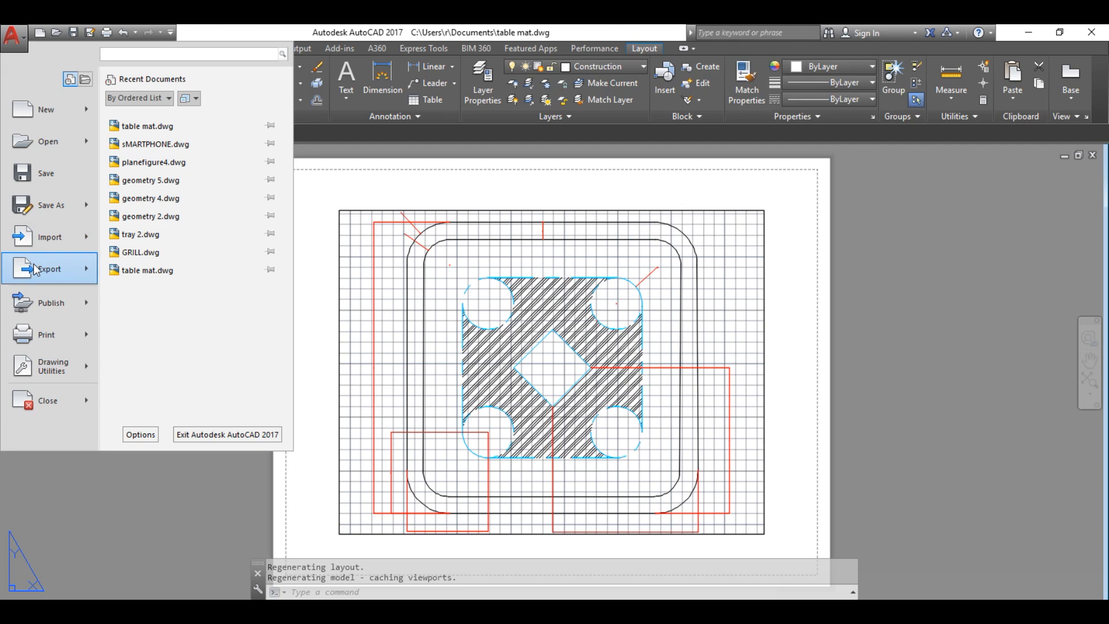
mouse_move(34, 269)
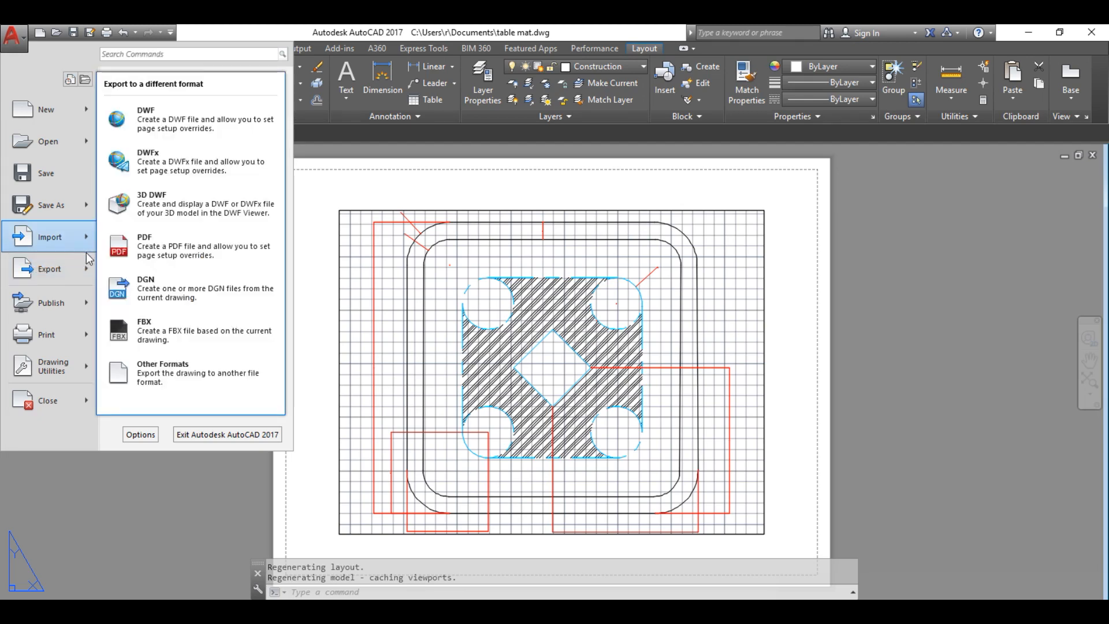
left_click(147, 250)
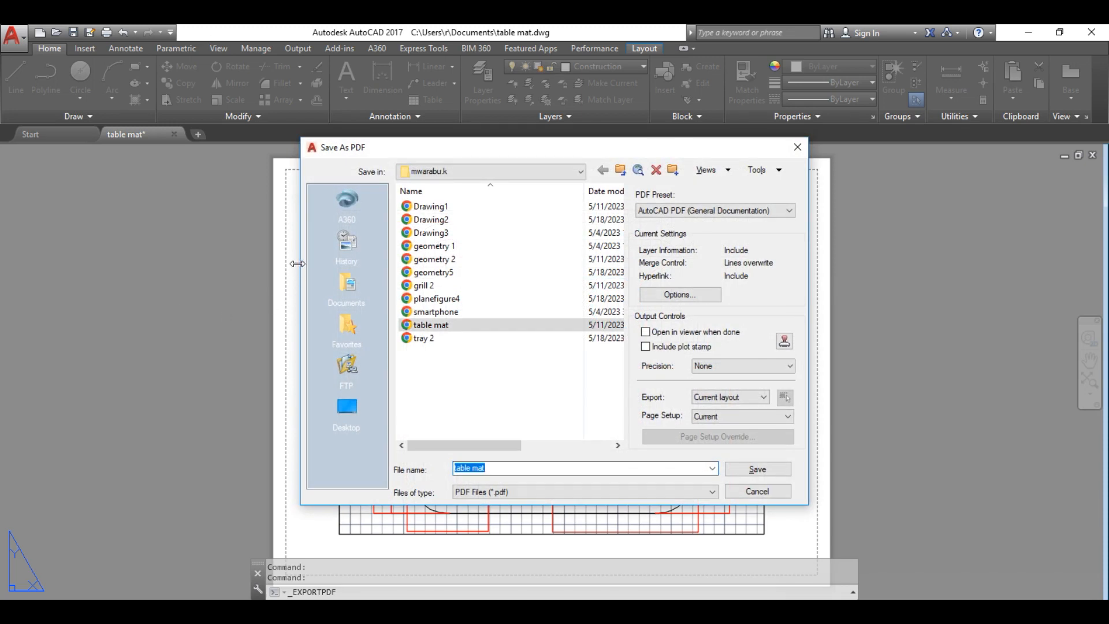
left_click(355, 281)
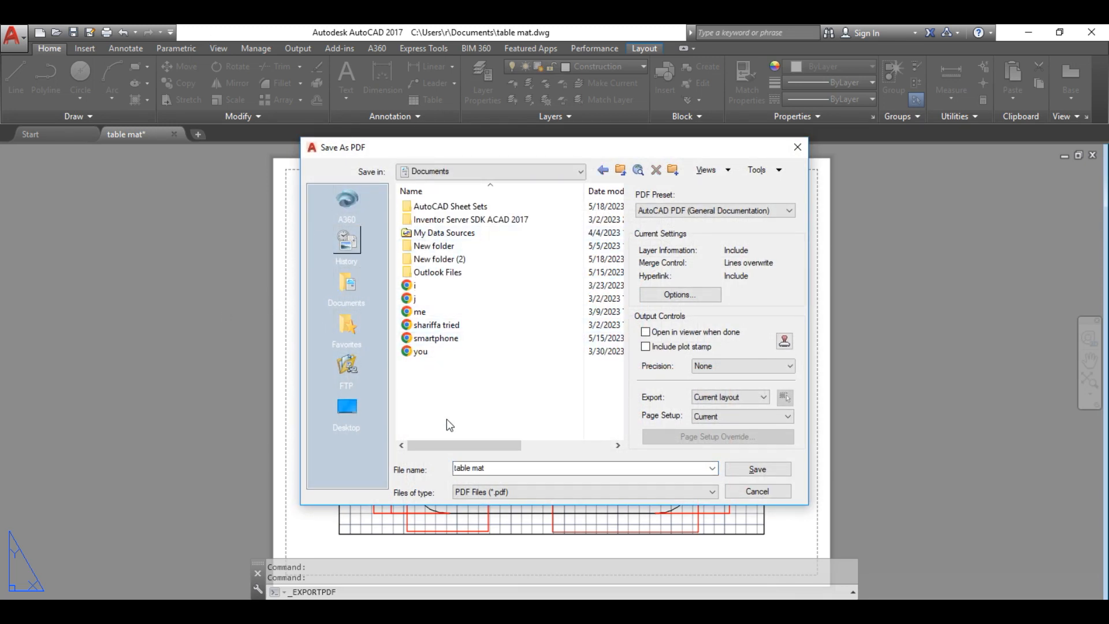
left_click(737, 470)
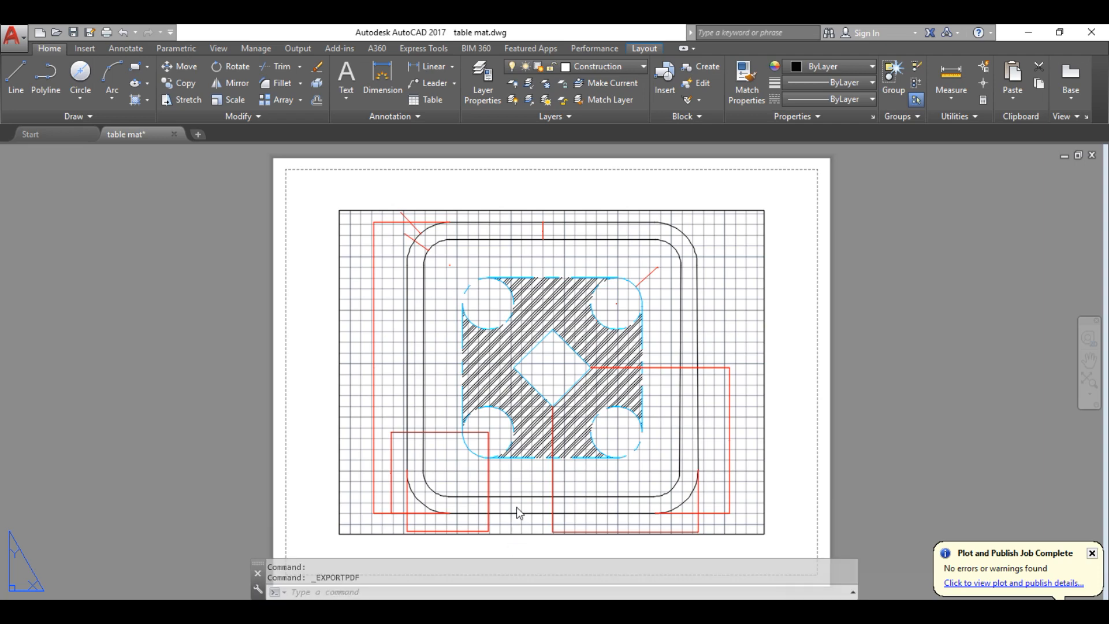
Find the exported table mat PDF in the Documents folder with File Explorer, open it and inspect the plotted drawing
key("super+e")
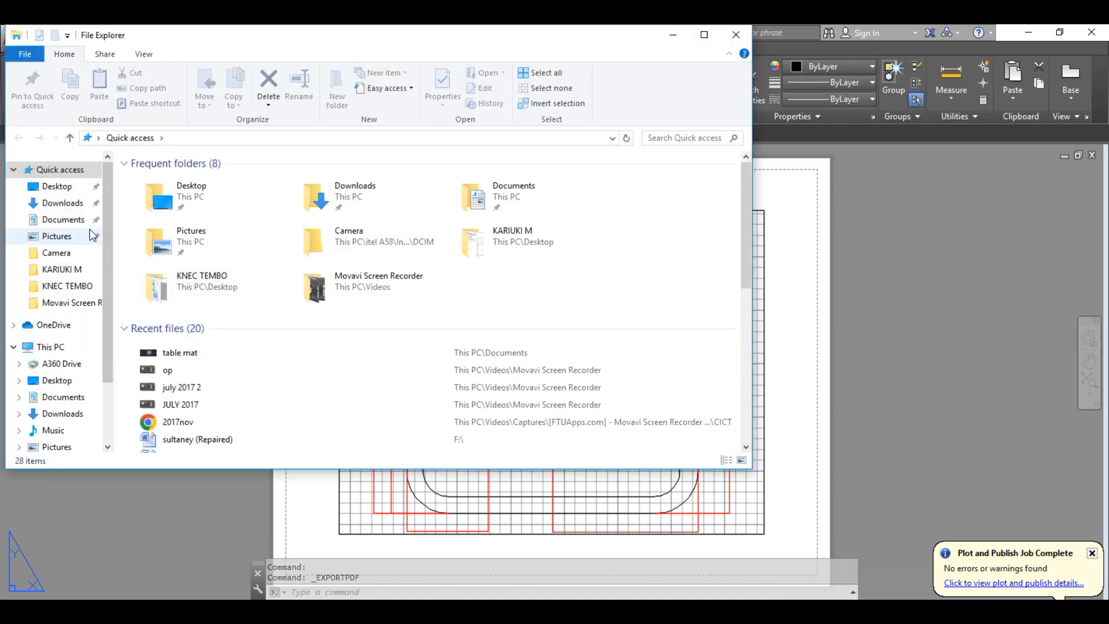
left_click(91, 220)
scroll(149, 239, "down", 3)
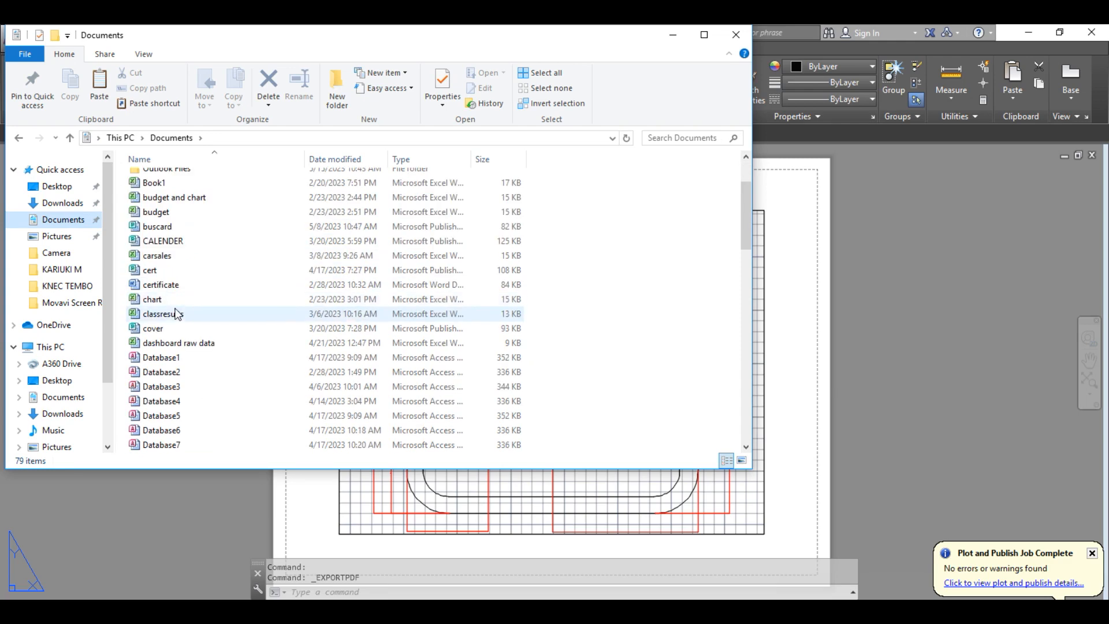
left_click(704, 35)
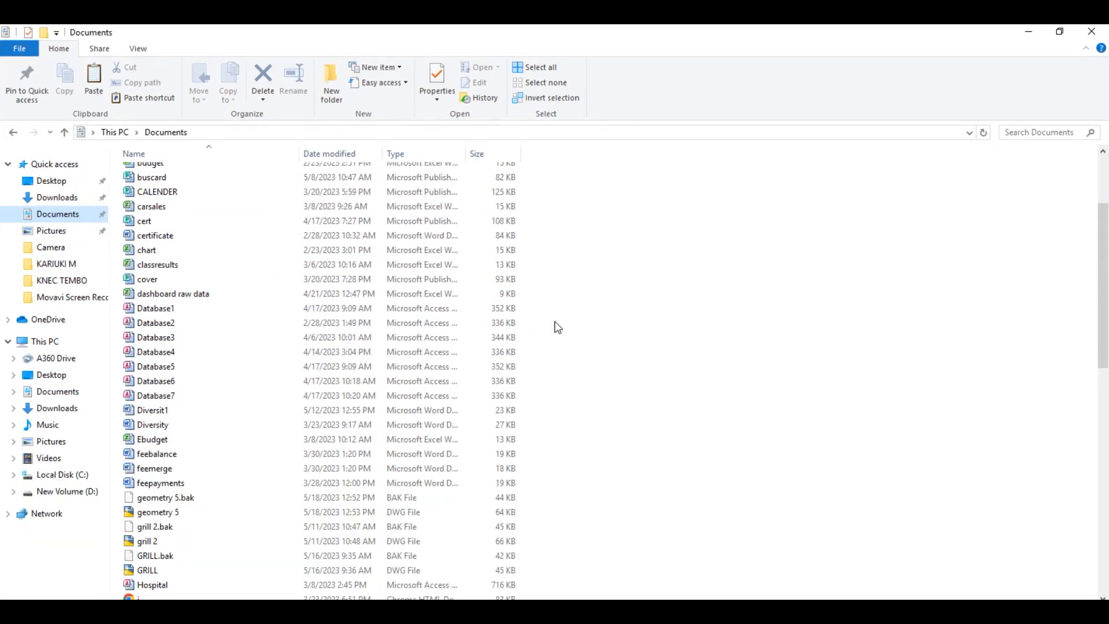
scroll(555, 324, "down", 5)
scroll(547, 346, "down", 3)
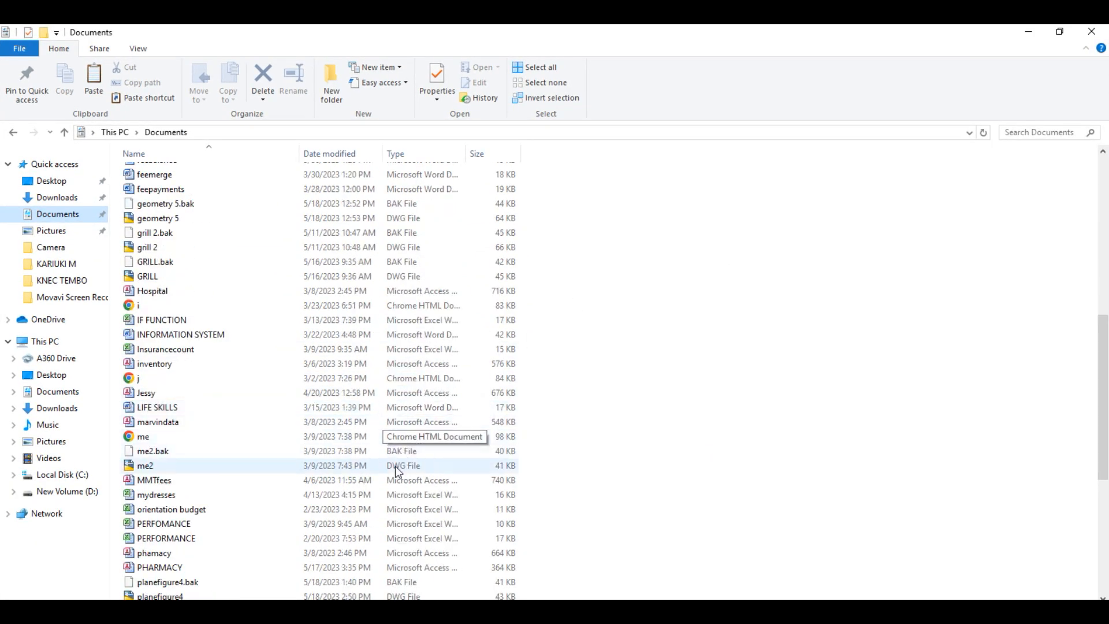
scroll(391, 474, "down", 6)
scroll(391, 483, "down", 1)
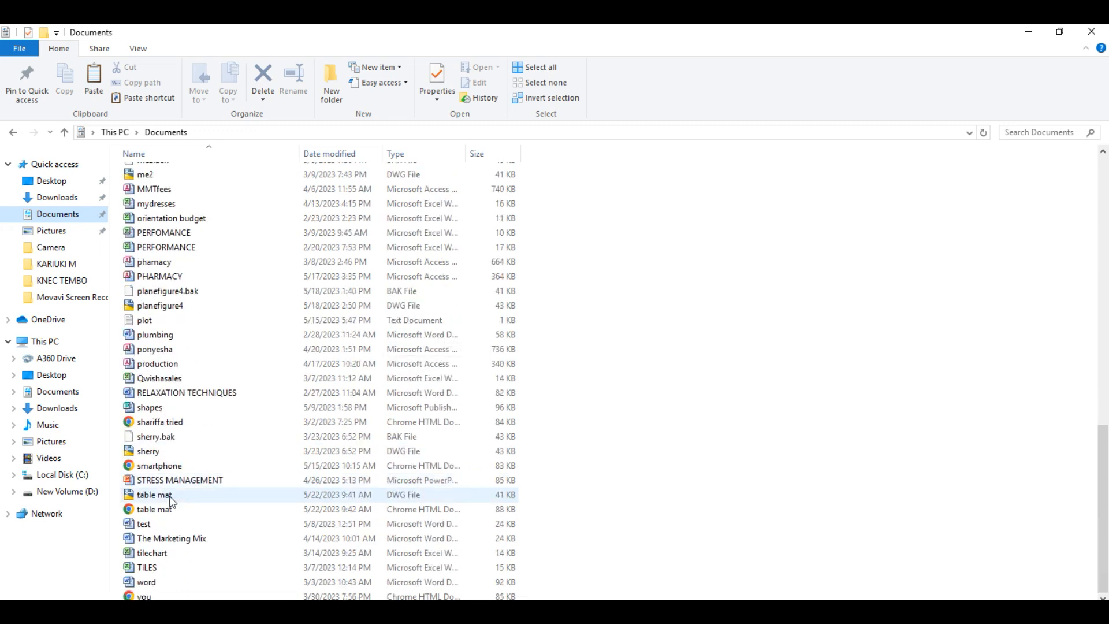
double_click(171, 512)
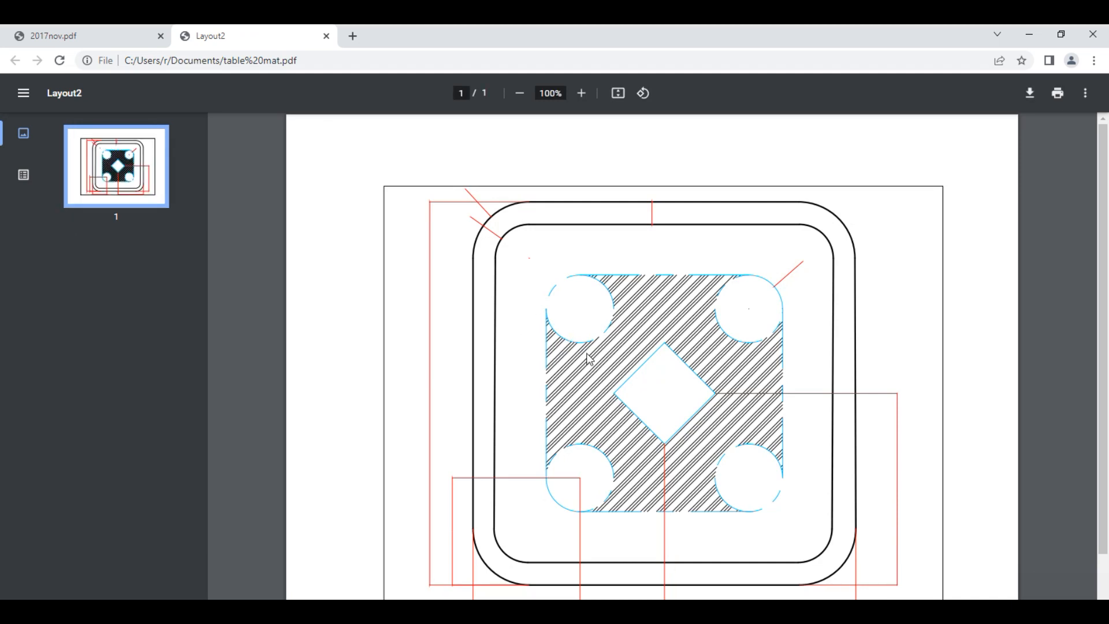
scroll(587, 359, "down", 2)
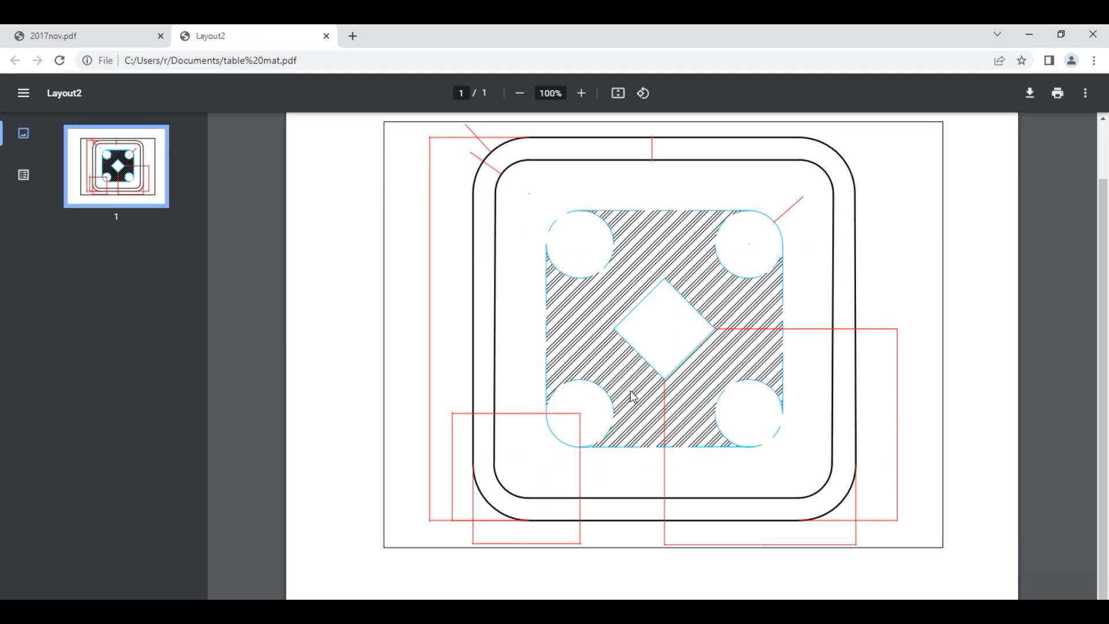